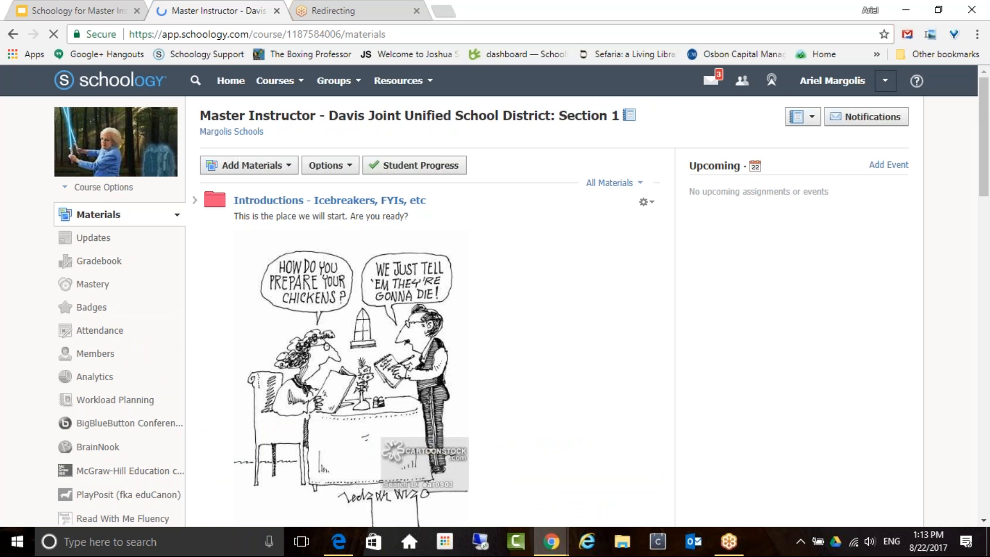
Look through the folders and their descriptions in the Master Instructor course materials.
{"action": "scroll", "coordinate": [628, 281], "scroll_direction": "down", "scroll_amount": 1}
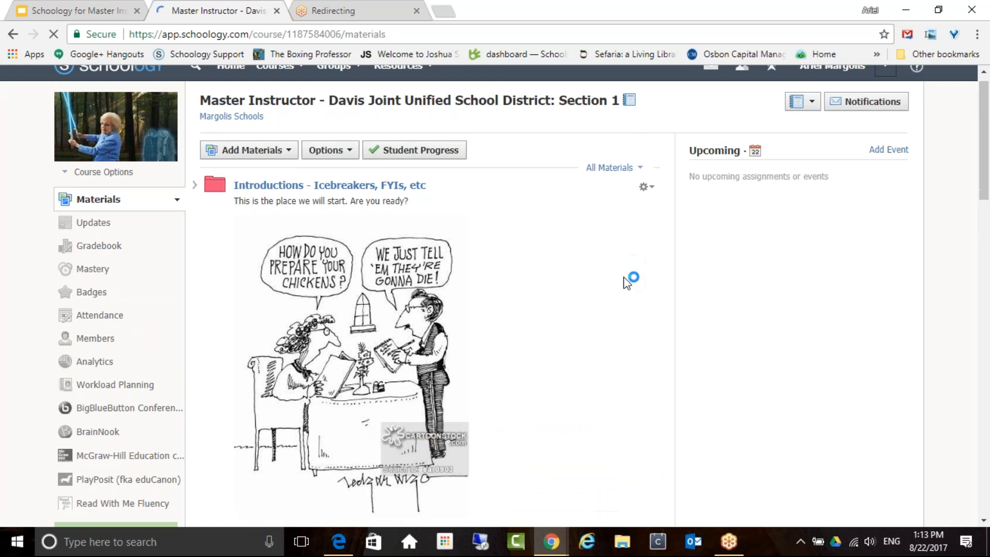
{"action": "scroll", "coordinate": [627, 281], "scroll_direction": "down", "scroll_amount": 1}
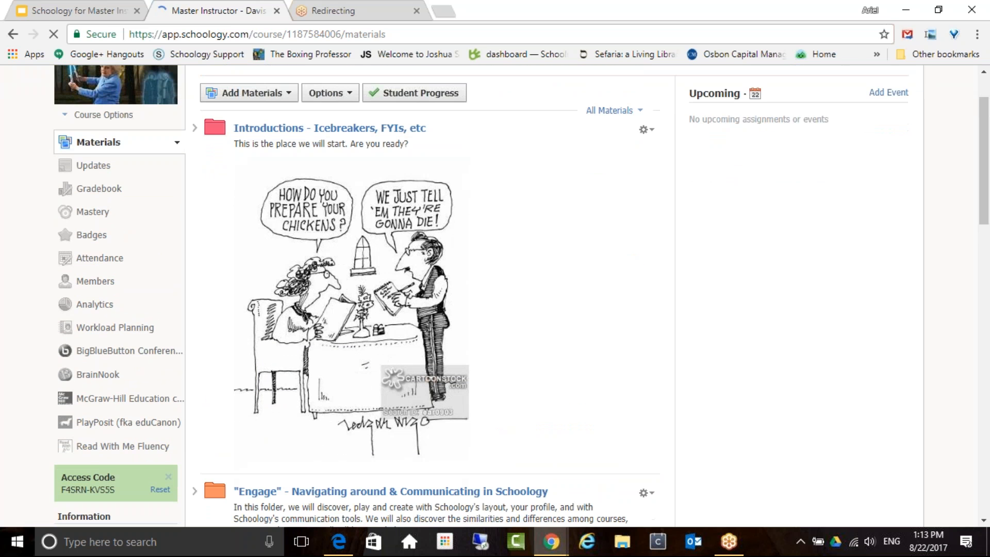
{"action": "scroll", "coordinate": [624, 282], "scroll_direction": "down", "scroll_amount": 2}
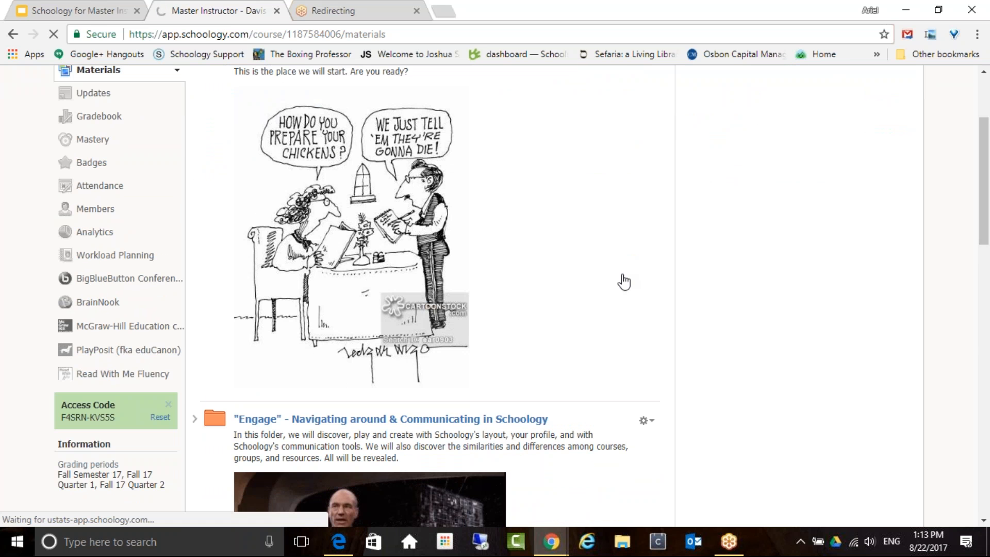
{"action": "scroll", "coordinate": [624, 282], "scroll_direction": "down", "scroll_amount": 7}
{"action": "scroll", "coordinate": [624, 282], "scroll_direction": "up", "scroll_amount": 3}
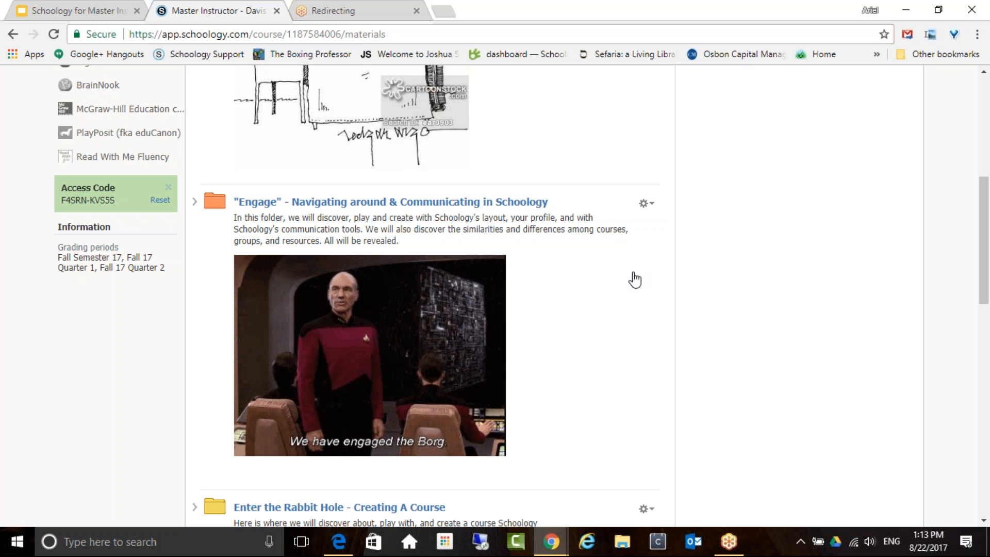
{"action": "scroll", "coordinate": [676, 322], "scroll_direction": "up", "scroll_amount": 4}
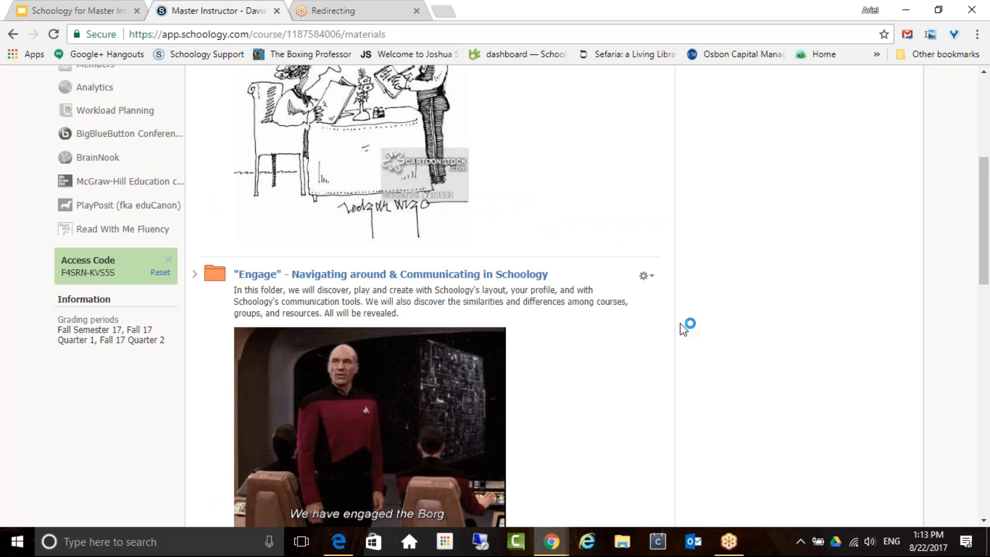
{"action": "scroll", "coordinate": [686, 330], "scroll_direction": "up", "scroll_amount": 5}
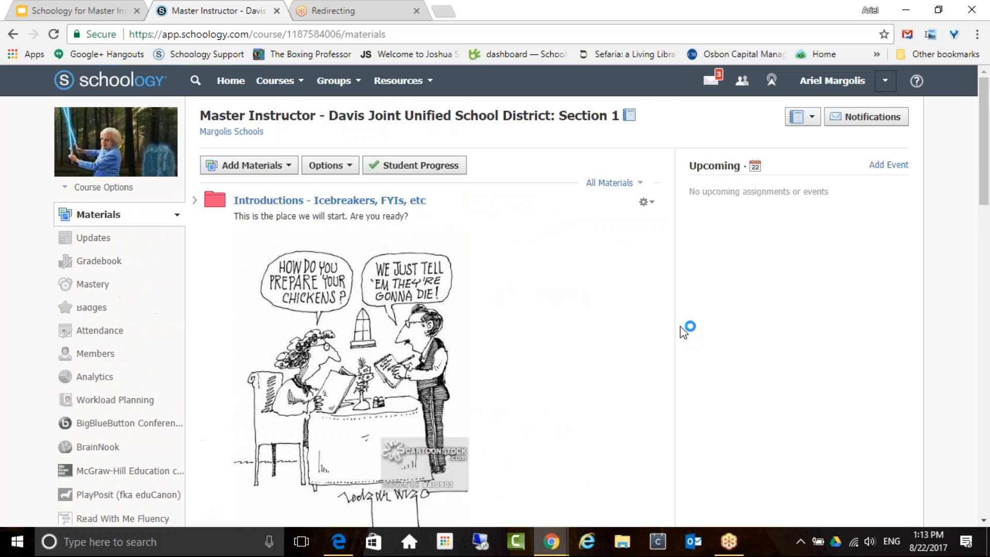
{"action": "scroll", "coordinate": [688, 314], "scroll_direction": "down", "scroll_amount": 5}
{"action": "scroll", "coordinate": [685, 312], "scroll_direction": "down", "scroll_amount": 4}
{"action": "scroll", "coordinate": [683, 314], "scroll_direction": "up", "scroll_amount": 8}
Expand the "Introductions - Icebreakers, FYIs, etc" folder, review the course folders, and open the "I will take types of Cheese for $500, Alex" discussion.
{"action": "left_click", "coordinate": [195, 202]}
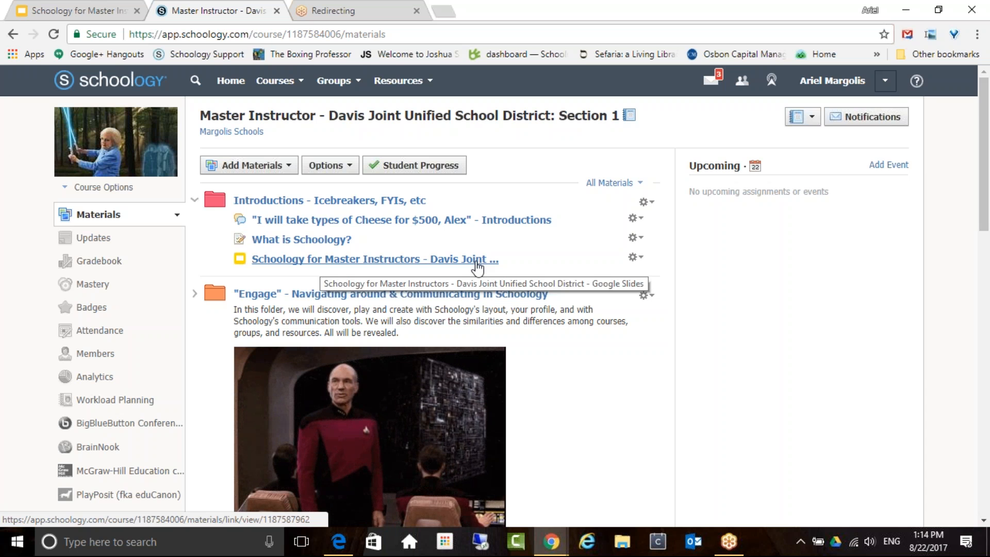
{"action": "scroll", "coordinate": [768, 335], "scroll_direction": "down", "scroll_amount": 3}
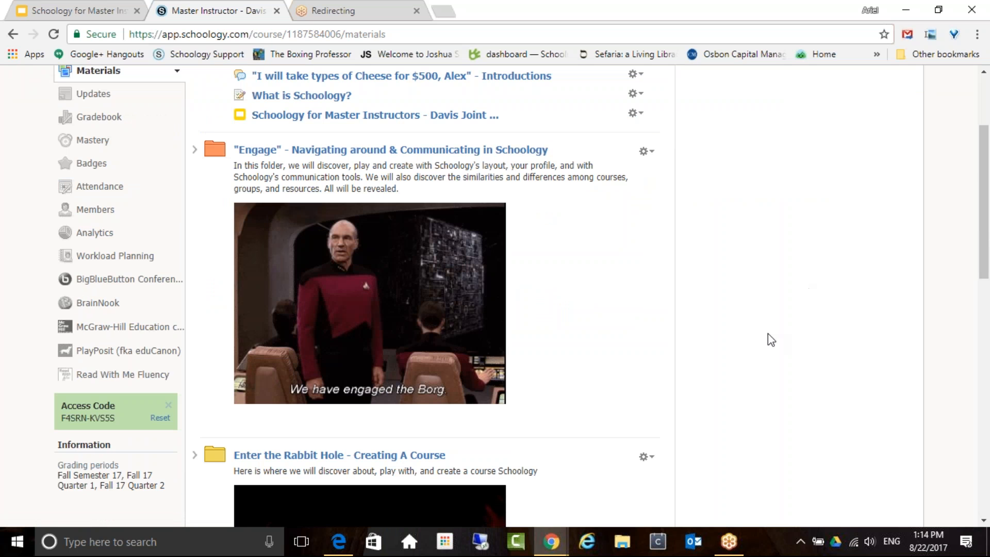
{"action": "scroll", "coordinate": [742, 338], "scroll_direction": "down", "scroll_amount": 6}
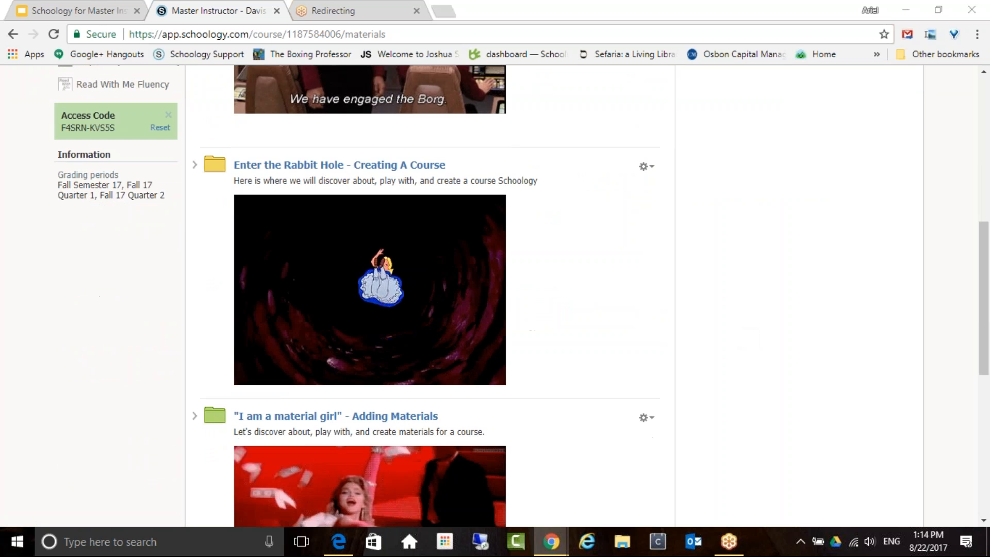
{"action": "scroll", "coordinate": [743, 338], "scroll_direction": "down", "scroll_amount": 6}
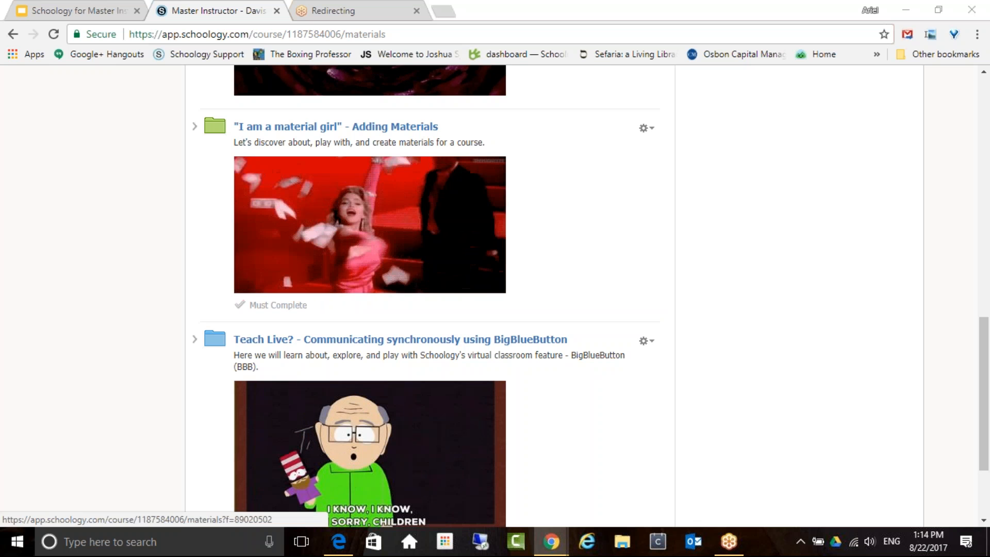
{"action": "scroll", "coordinate": [951, 365], "scroll_direction": "up", "scroll_amount": 4}
{"action": "scroll", "coordinate": [443, 276], "scroll_direction": "up", "scroll_amount": 3}
{"action": "scroll", "coordinate": [443, 276], "scroll_direction": "up", "scroll_amount": 6}
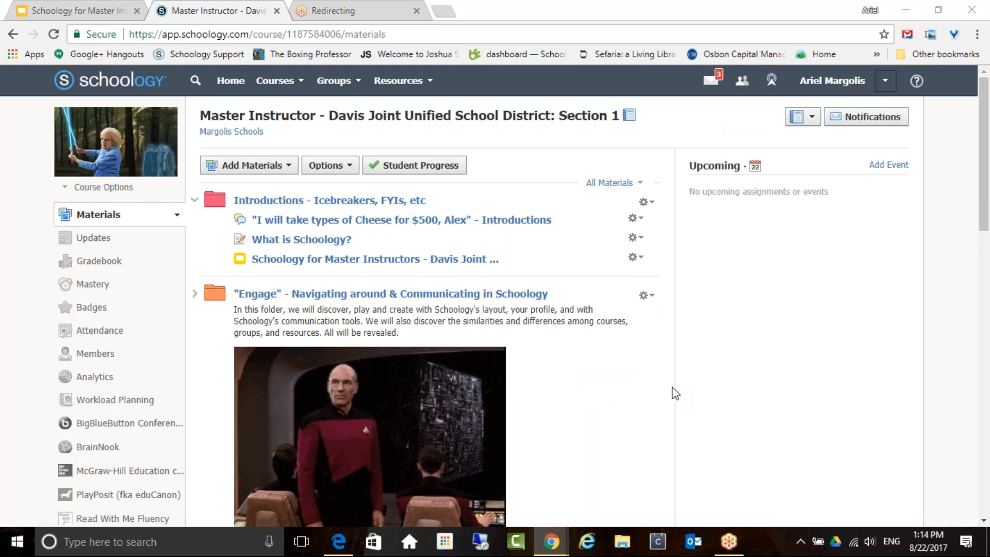
{"action": "scroll", "coordinate": [680, 376], "scroll_direction": "down", "scroll_amount": 3}
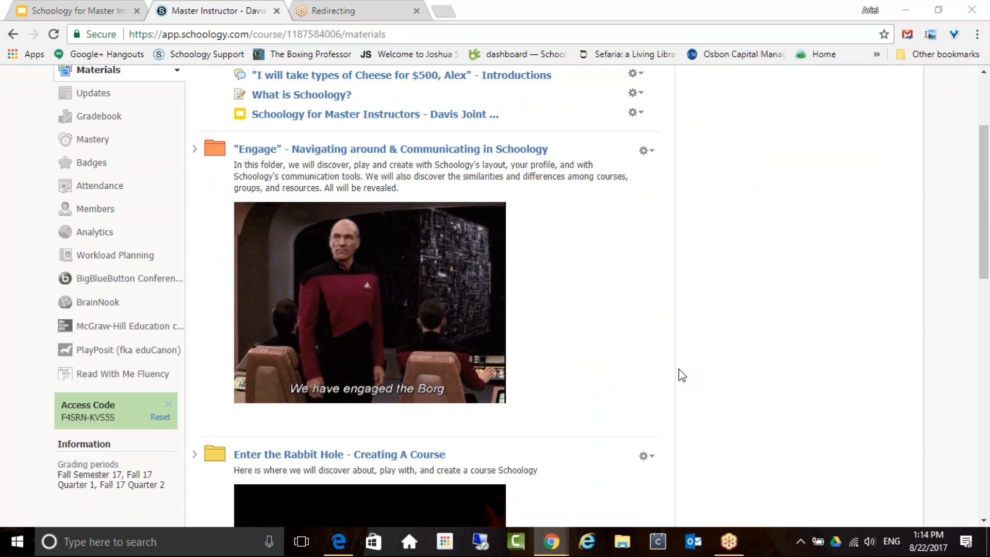
{"action": "scroll", "coordinate": [679, 369], "scroll_direction": "down", "scroll_amount": 3}
{"action": "scroll", "coordinate": [679, 369], "scroll_direction": "down", "scroll_amount": 3}
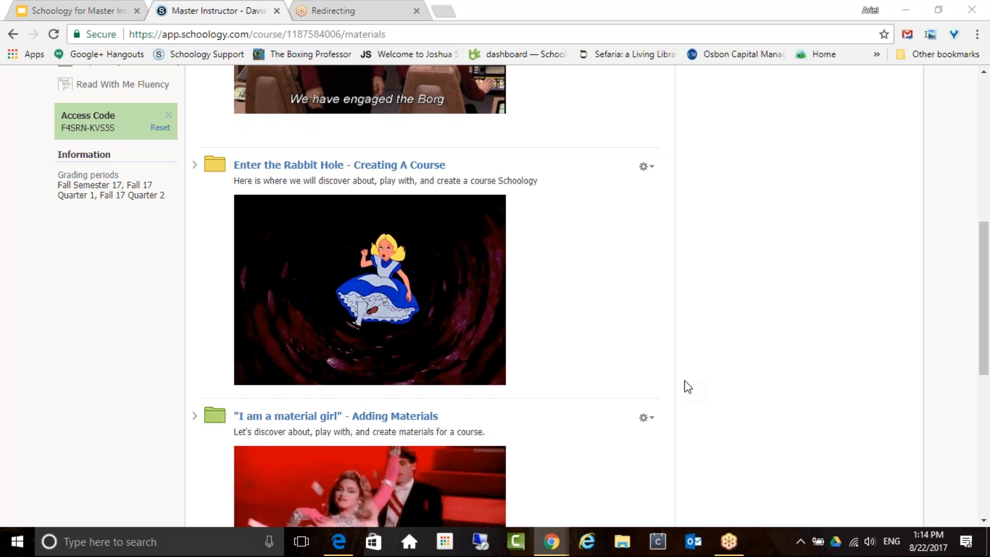
{"action": "scroll", "coordinate": [686, 388], "scroll_direction": "up", "scroll_amount": 1}
{"action": "scroll", "coordinate": [686, 388], "scroll_direction": "up", "scroll_amount": 8}
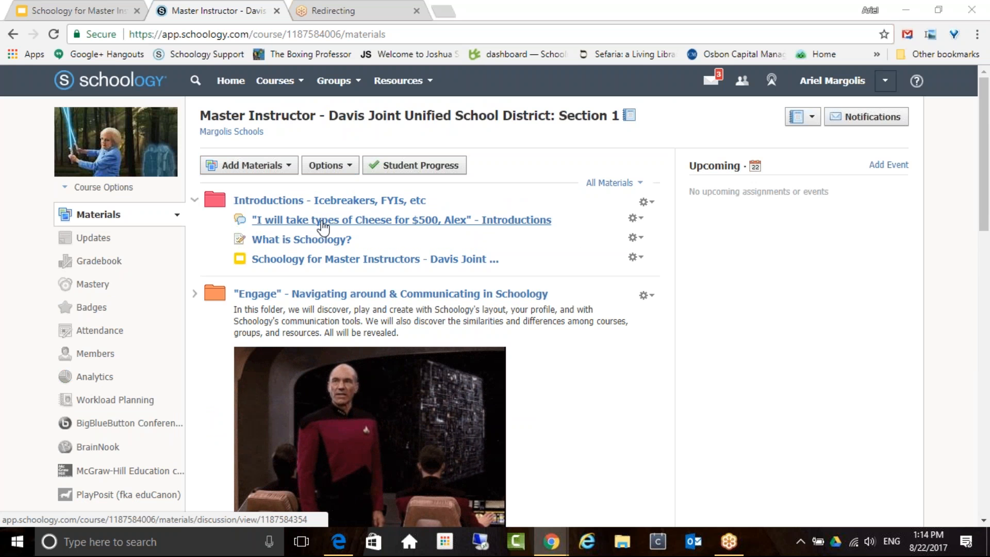
{"action": "left_click", "coordinate": [427, 221]}
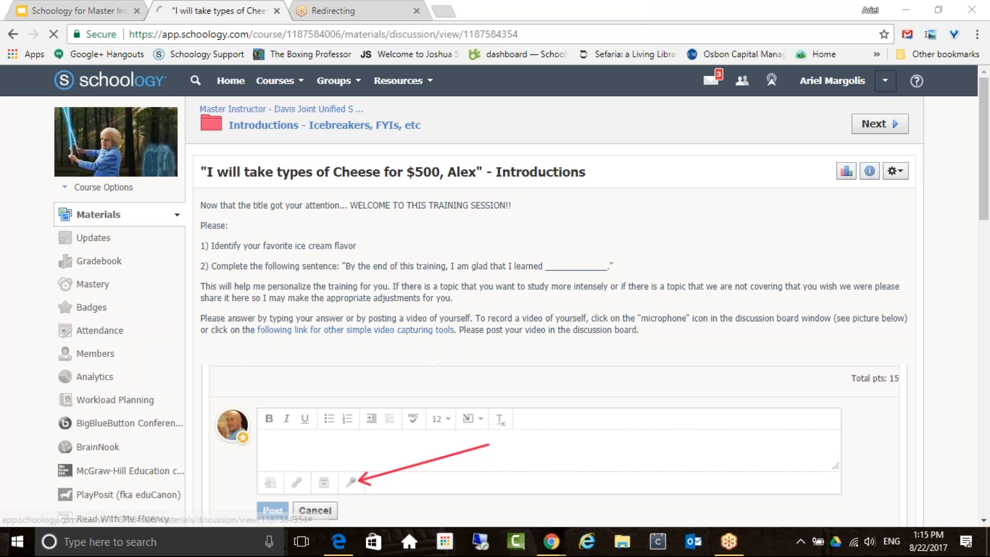
Open the Spelunking 101 group and view its discussions.
{"action": "left_click", "coordinate": [343, 86]}
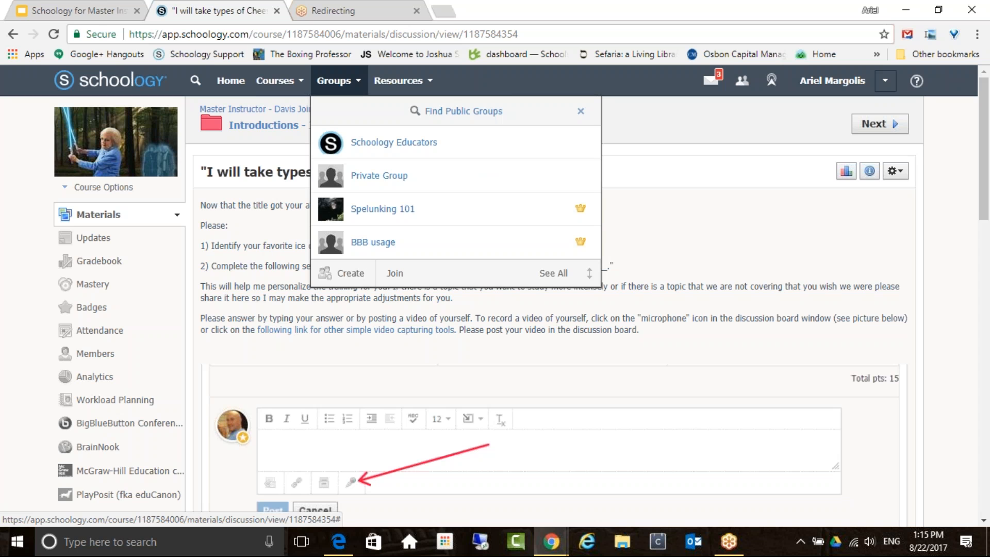
{"action": "left_click", "coordinate": [336, 211]}
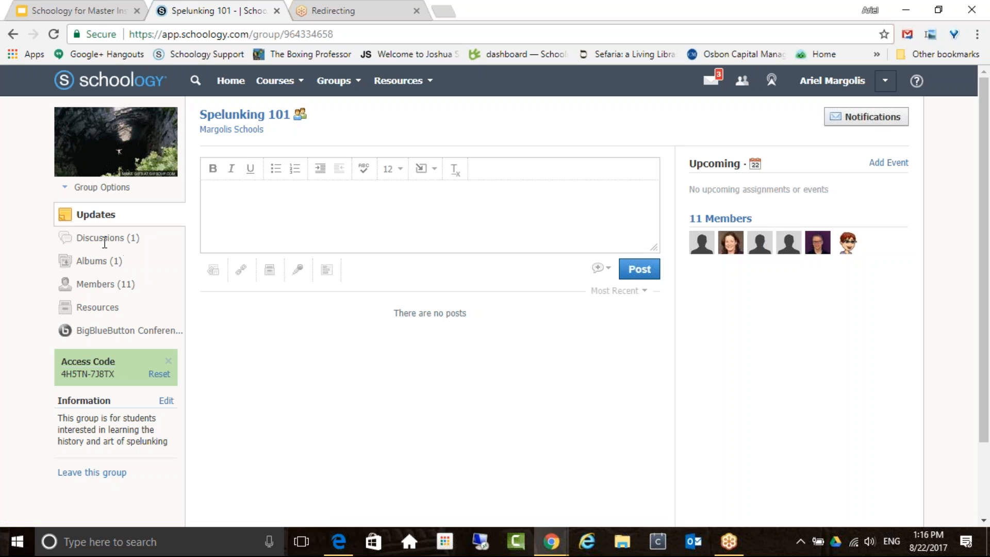
{"action": "left_click", "coordinate": [82, 241]}
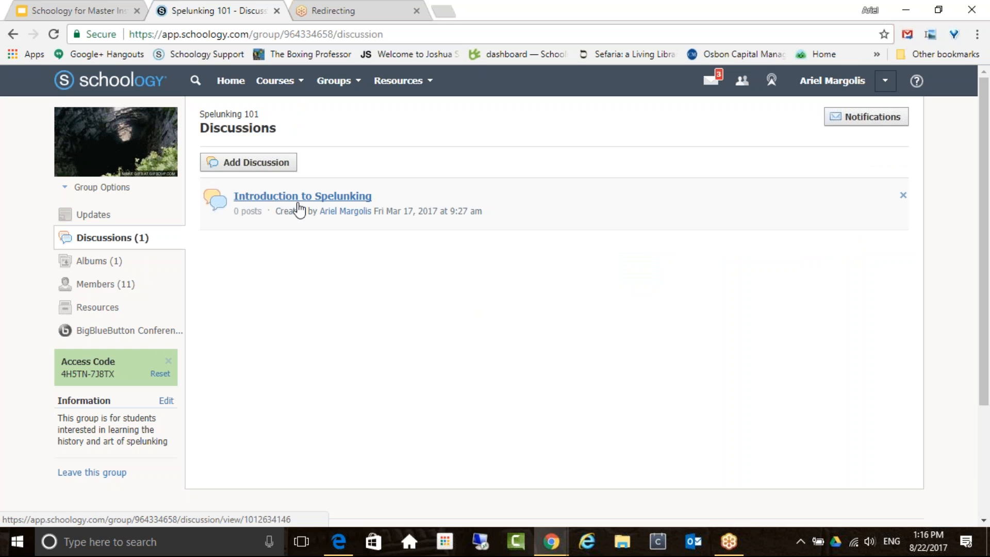
{"action": "left_click", "coordinate": [274, 173]}
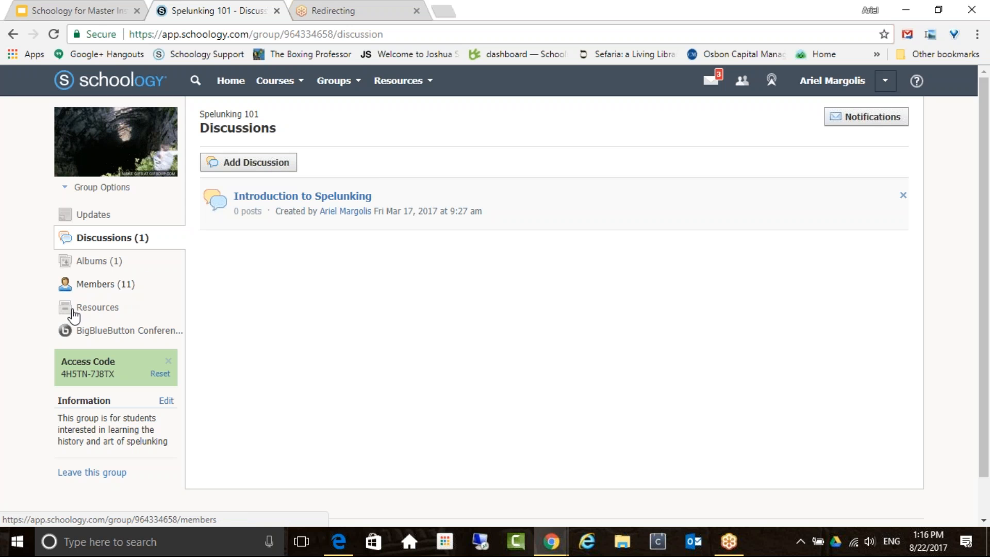
Open the Spelunking 101 group's resources and look through the listed items.
{"action": "left_click", "coordinate": [99, 311]}
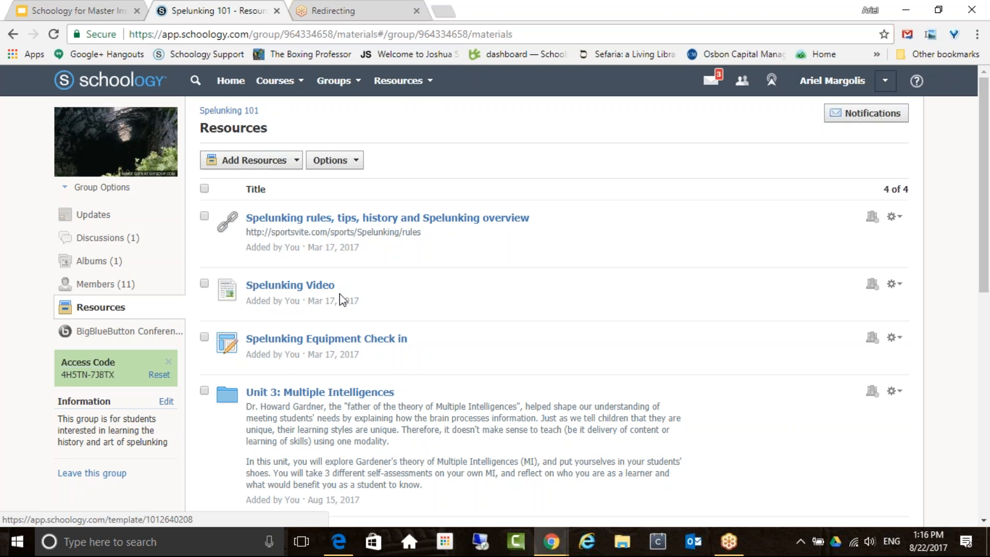
{"action": "scroll", "coordinate": [347, 299], "scroll_direction": "down", "scroll_amount": 2}
{"action": "scroll", "coordinate": [351, 299], "scroll_direction": "up", "scroll_amount": 2}
{"action": "scroll", "coordinate": [358, 323], "scroll_direction": "down", "scroll_amount": 1}
{"action": "scroll", "coordinate": [359, 322], "scroll_direction": "down", "scroll_amount": 2}
{"action": "scroll", "coordinate": [359, 323], "scroll_direction": "up", "scroll_amount": 3}
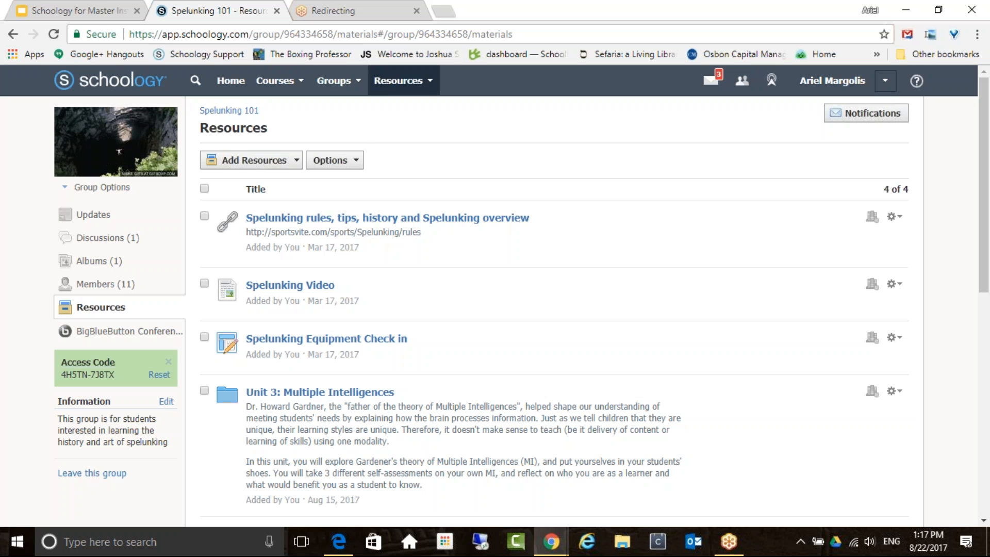
Start a new group and name it "Cooking for" followed by the instructor's first name, leaving the description empty.
{"action": "left_click", "coordinate": [353, 94]}
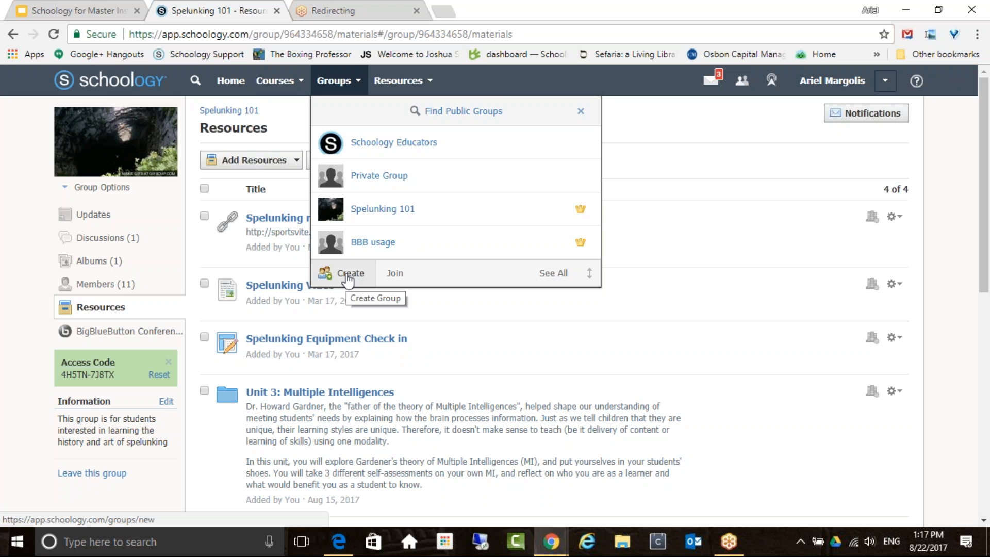
{"action": "left_click", "coordinate": [348, 276]}
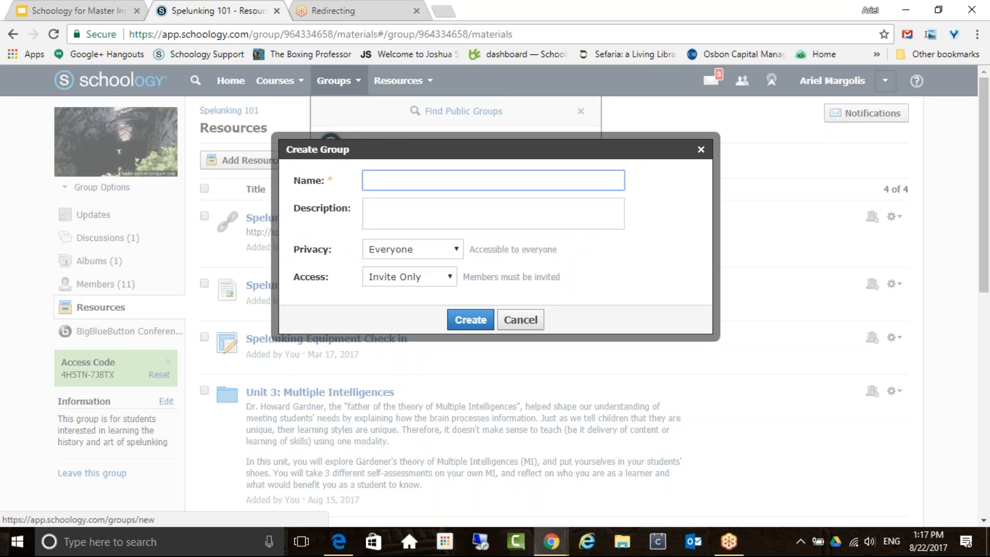
{"action": "left_click", "coordinate": [406, 184]}
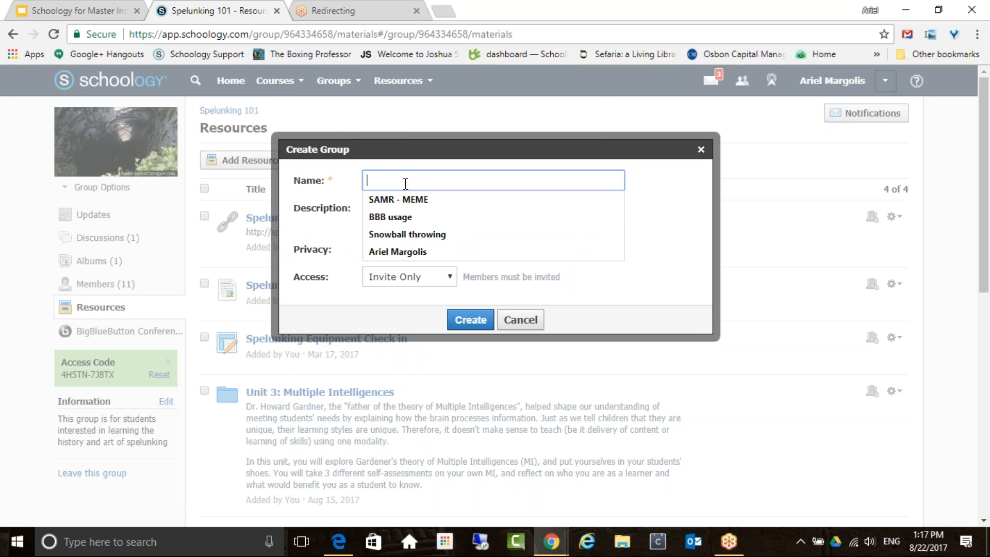
{"action": "type", "text": "Cooking"}
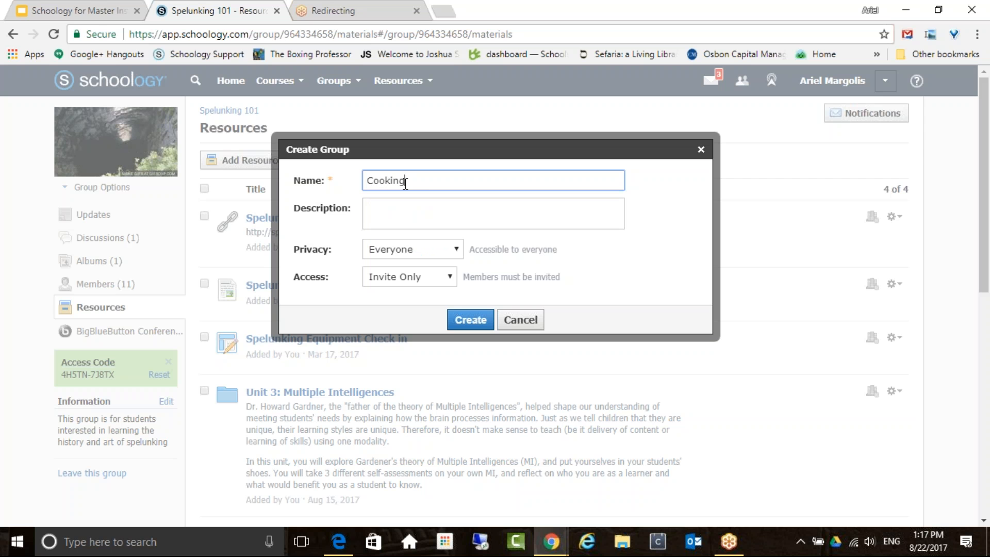
{"action": "type", "text": " for Ariel"}
{"action": "left_click", "coordinate": [371, 214]}
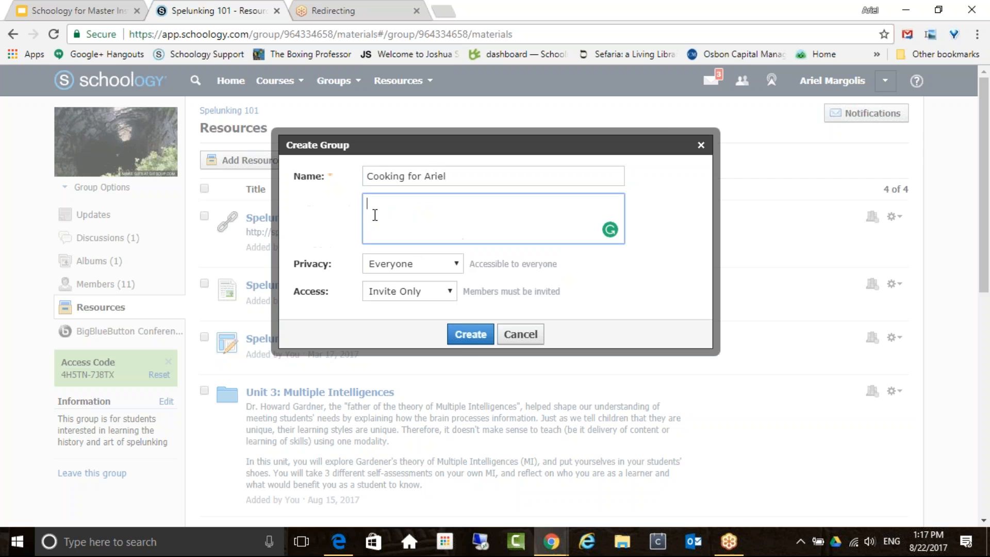
Review the privacy and access options, keep privacy at Everyone, and create the group.
{"action": "left_click", "coordinate": [458, 264]}
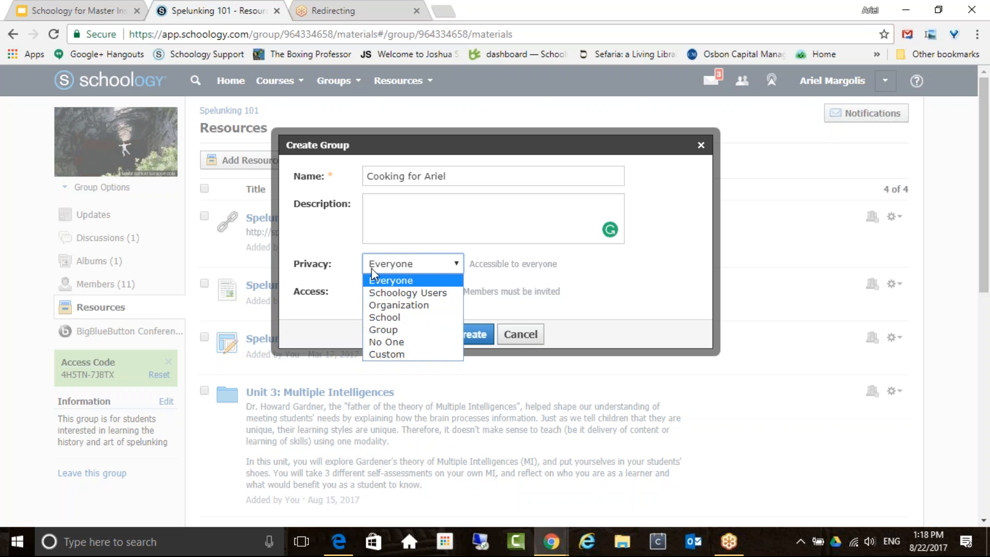
{"action": "left_click", "coordinate": [652, 299]}
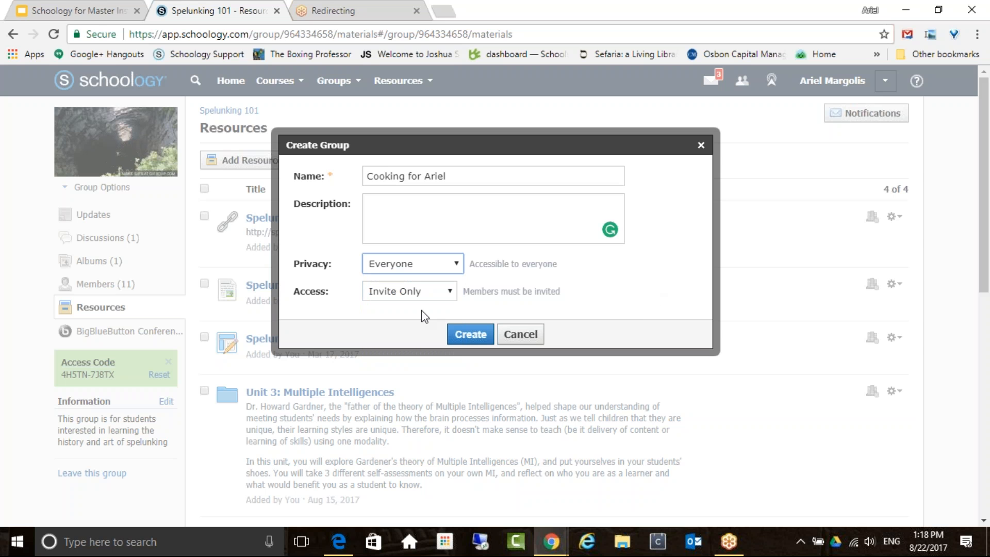
{"action": "left_click", "coordinate": [452, 292]}
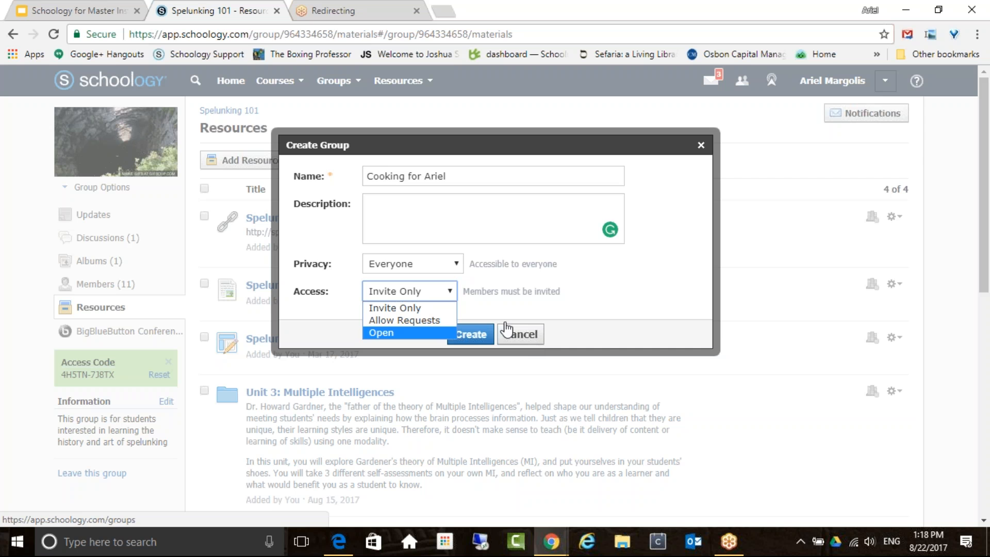
{"action": "left_click", "coordinate": [457, 314]}
{"action": "left_click", "coordinate": [471, 335]}
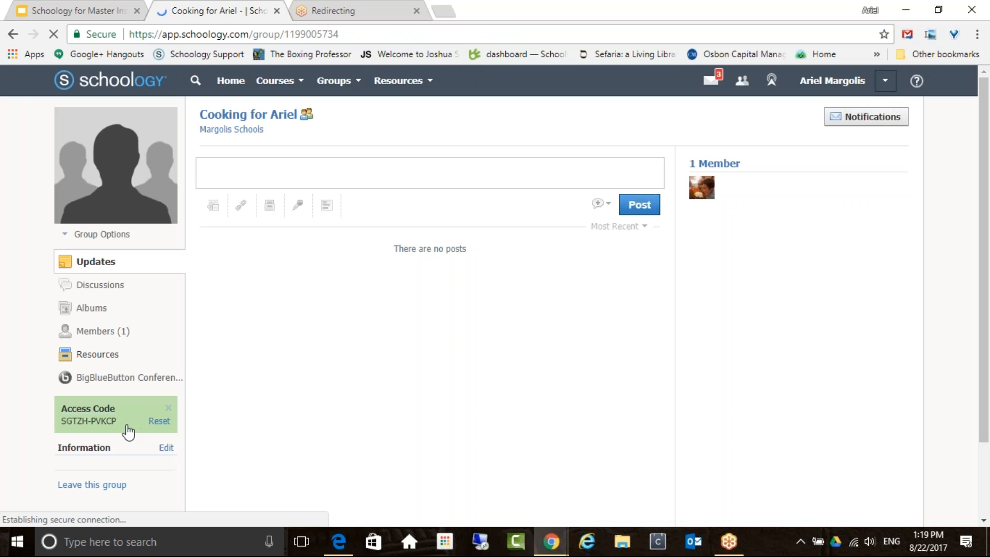
Select the new group's access code and open the form for joining a group.
{"action": "left_click_drag", "start_coordinate": [118, 421], "coordinate": [58, 423]}
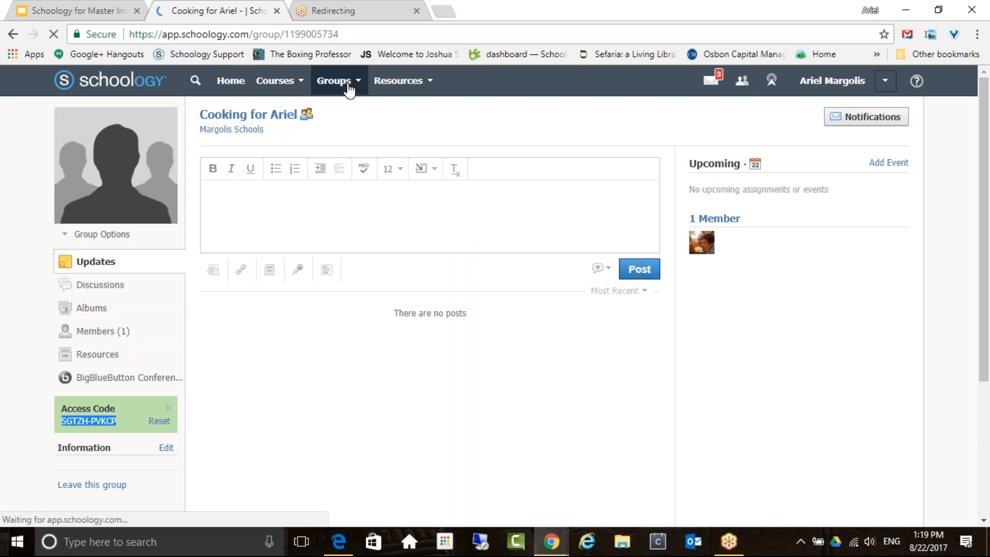
{"action": "left_click", "coordinate": [341, 91]}
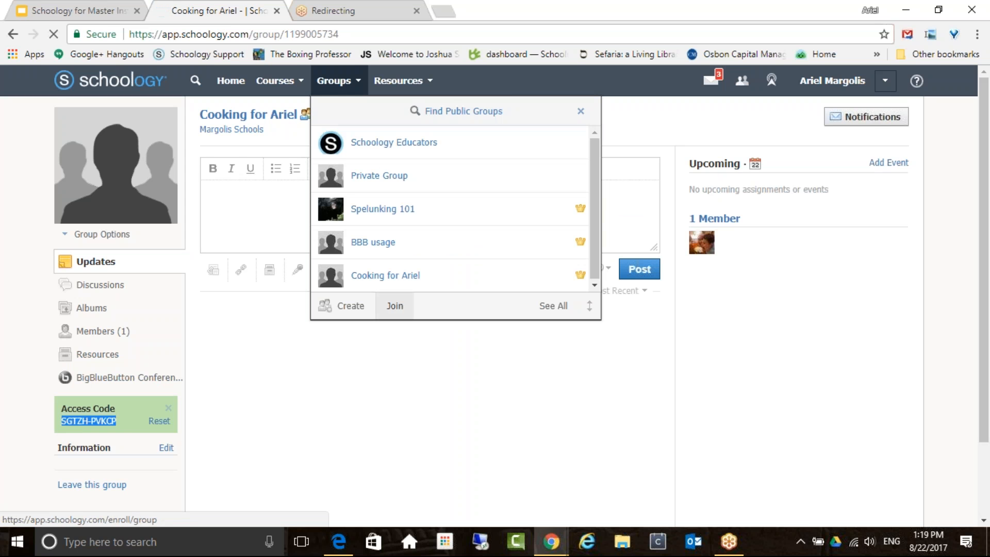
{"action": "left_click", "coordinate": [395, 308]}
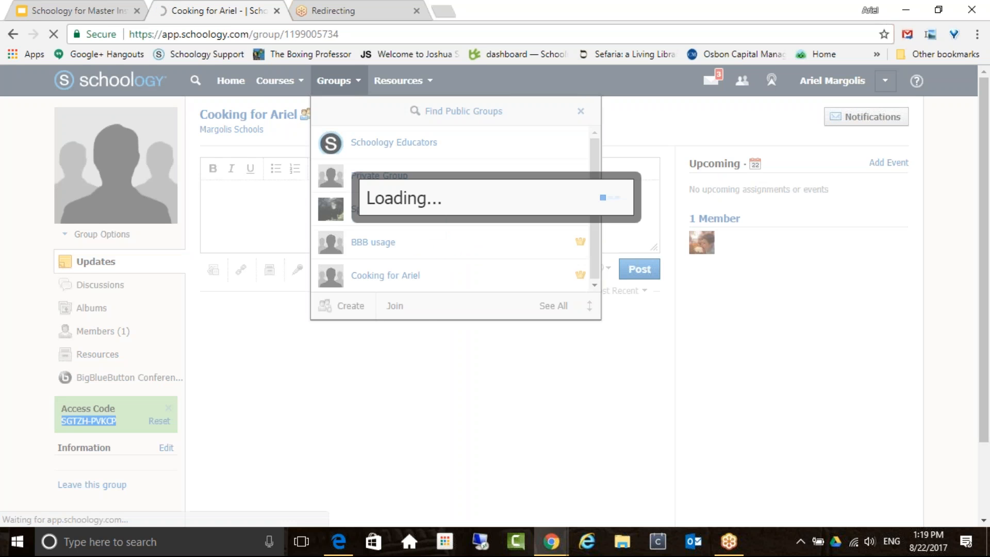
Try pasting the access code into the Join a Group form, and clear the field again.
{"action": "right_click", "coordinate": [460, 207]}
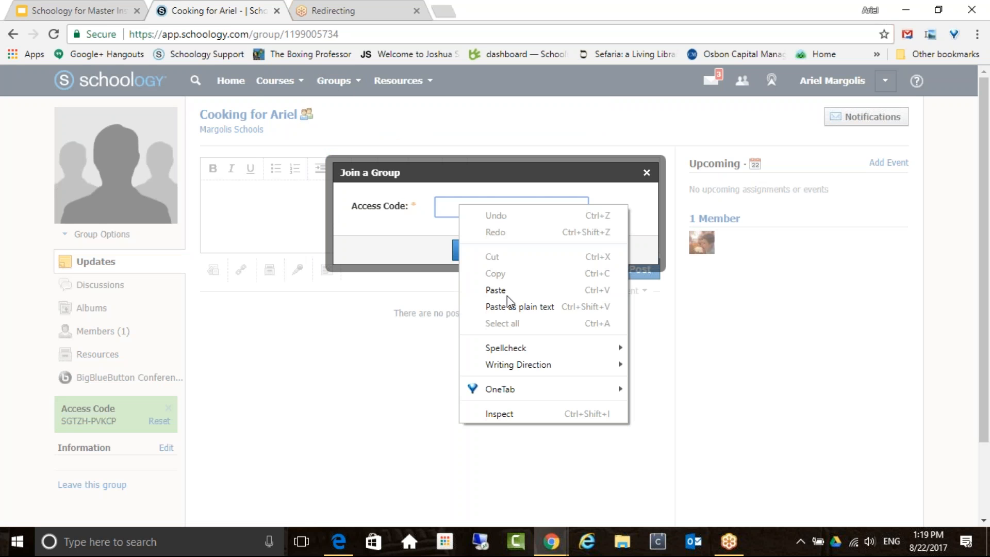
{"action": "left_click", "coordinate": [504, 291]}
{"action": "key", "text": "ctrl+a"}
{"action": "key", "text": "BackSpace"}
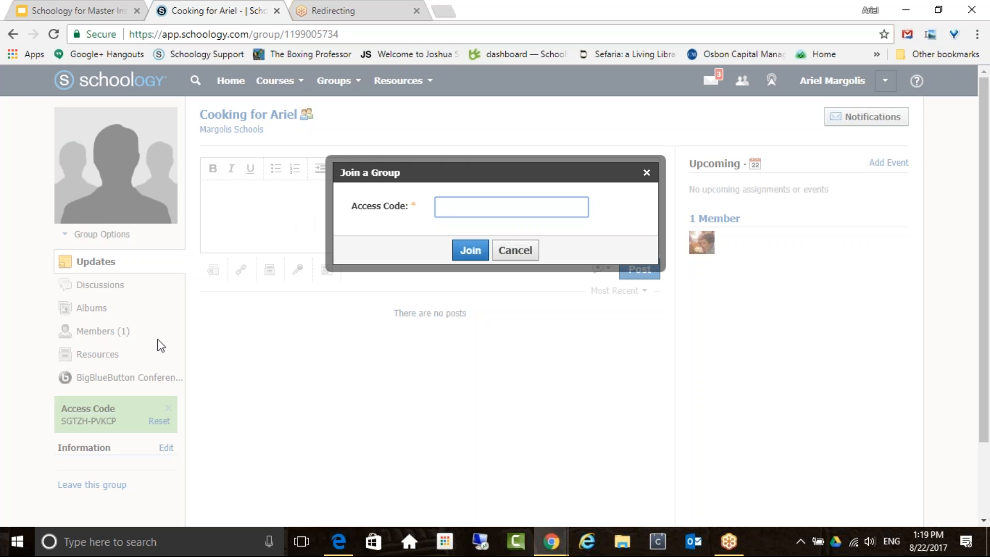
Close the Join a Group form and copy the new group's access code.
{"action": "left_click", "coordinate": [117, 423]}
{"action": "left_click", "coordinate": [516, 252]}
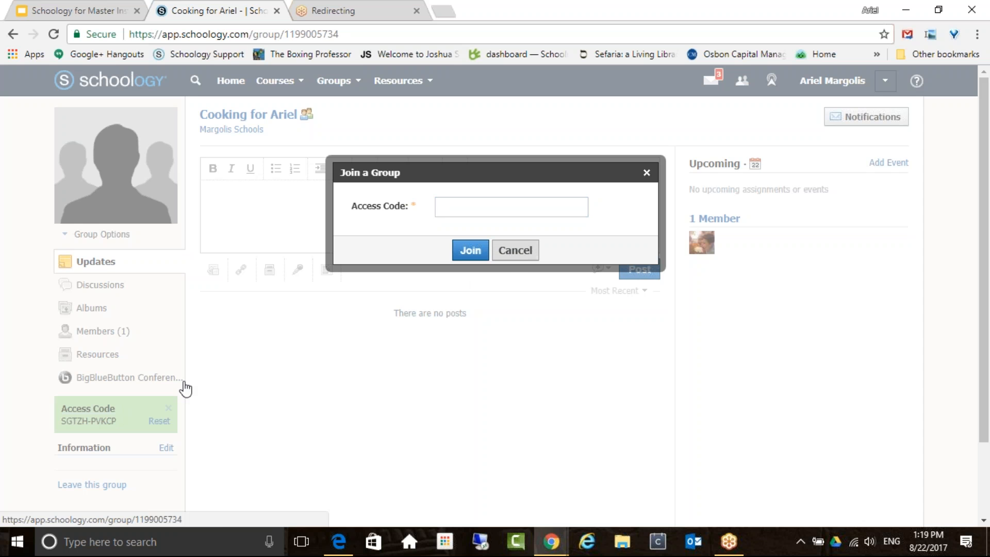
{"action": "left_click_drag", "start_coordinate": [123, 423], "coordinate": [63, 422]}
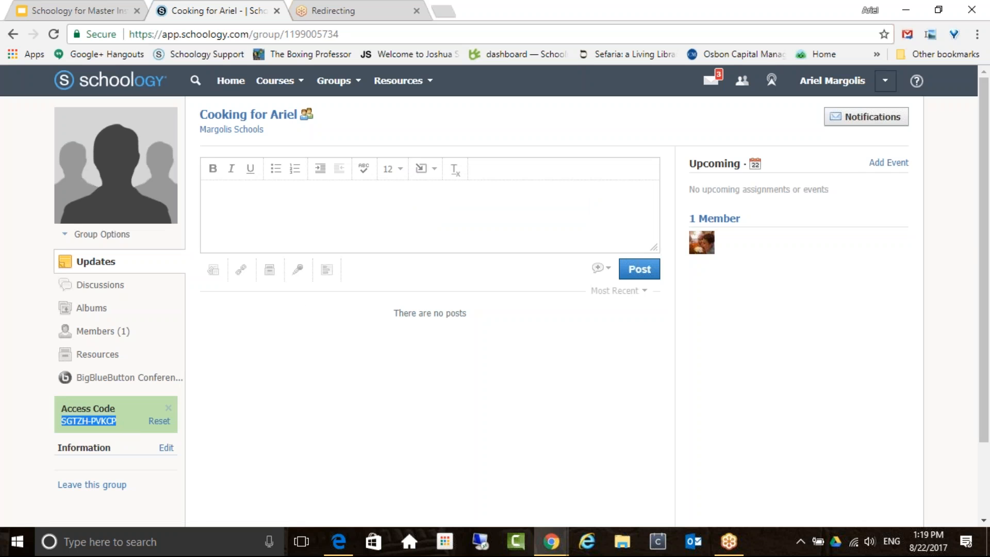
{"action": "right_click", "coordinate": [68, 421]}
{"action": "left_click", "coordinate": [106, 312]}
Paste the copied access code into the Join a Group form, then cancel without joining.
{"action": "left_click", "coordinate": [334, 80]}
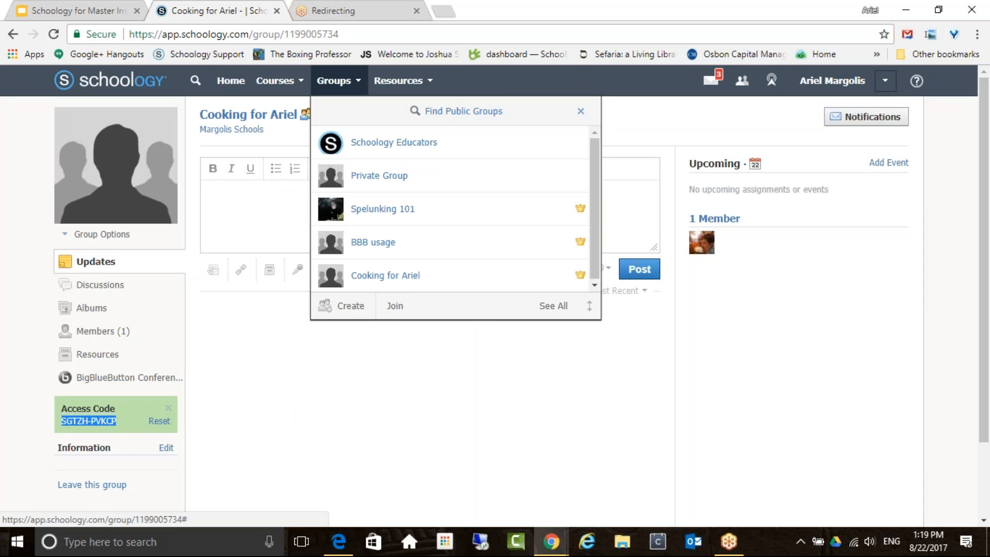
{"action": "left_click", "coordinate": [405, 305]}
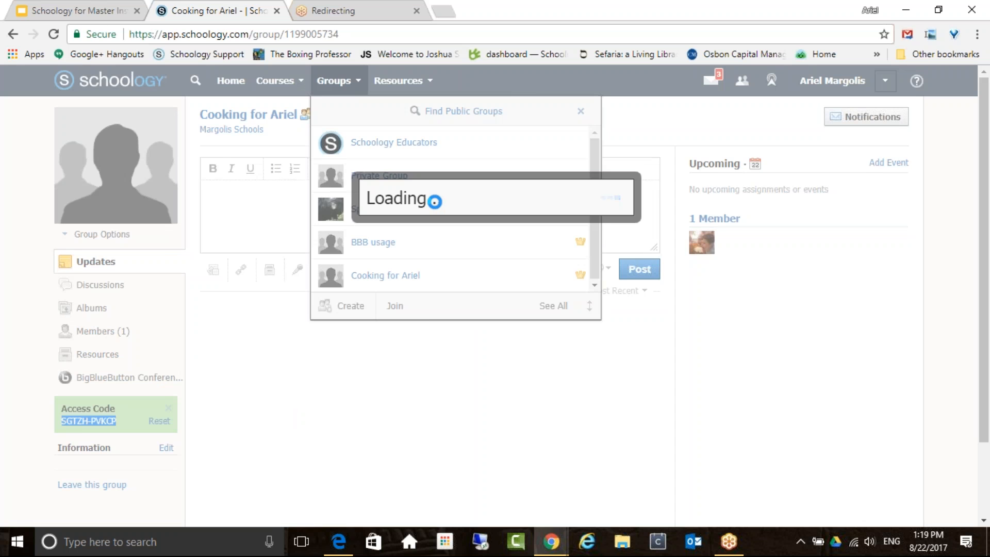
{"action": "right_click", "coordinate": [443, 206]}
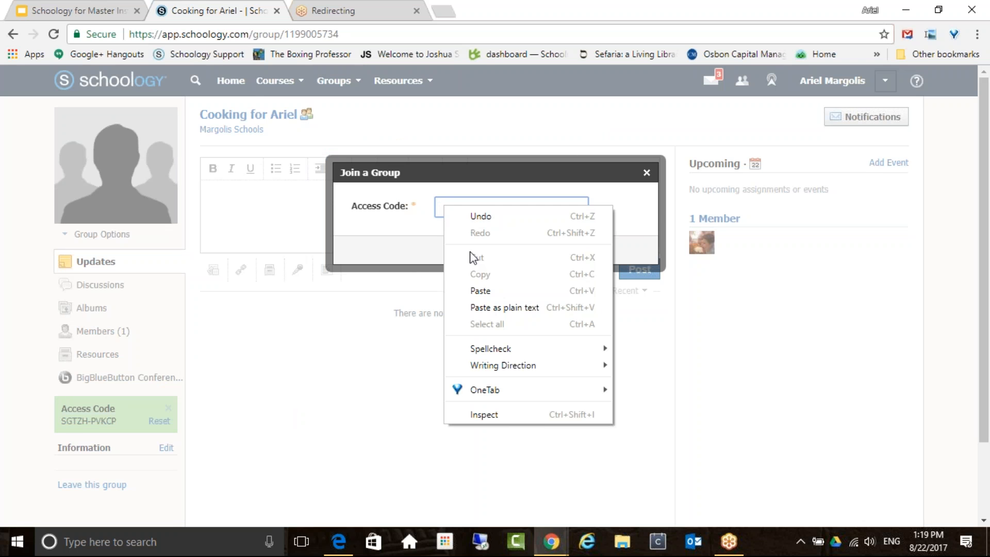
{"action": "left_click", "coordinate": [479, 291]}
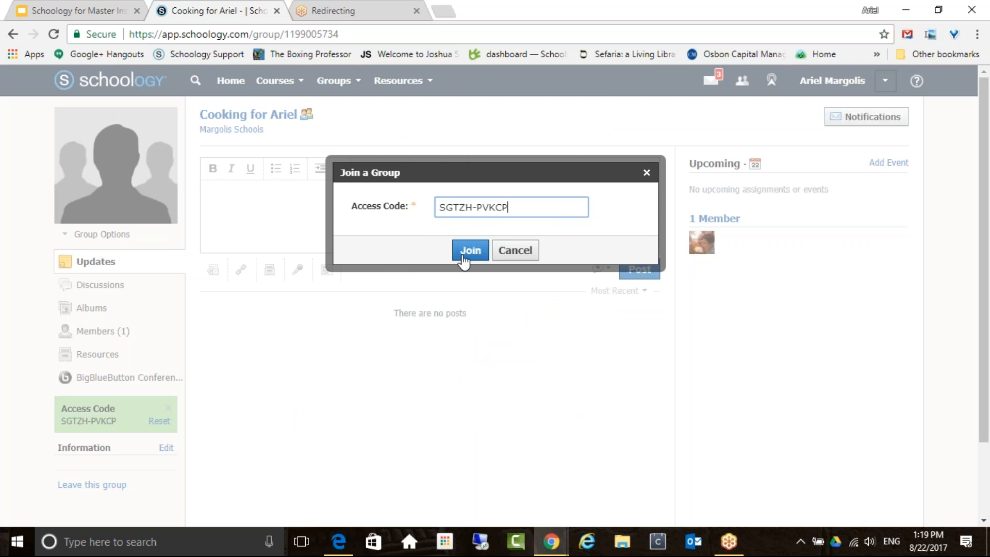
{"action": "left_click", "coordinate": [522, 261]}
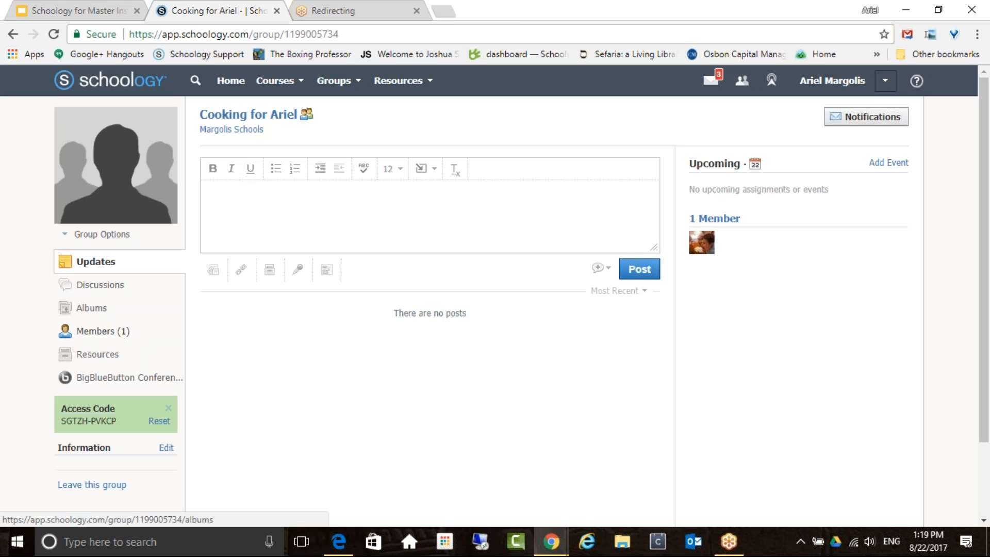
Go to the Spelunking 101 group and open its privacy and group settings.
{"action": "left_click", "coordinate": [352, 92]}
{"action": "left_click", "coordinate": [391, 217]}
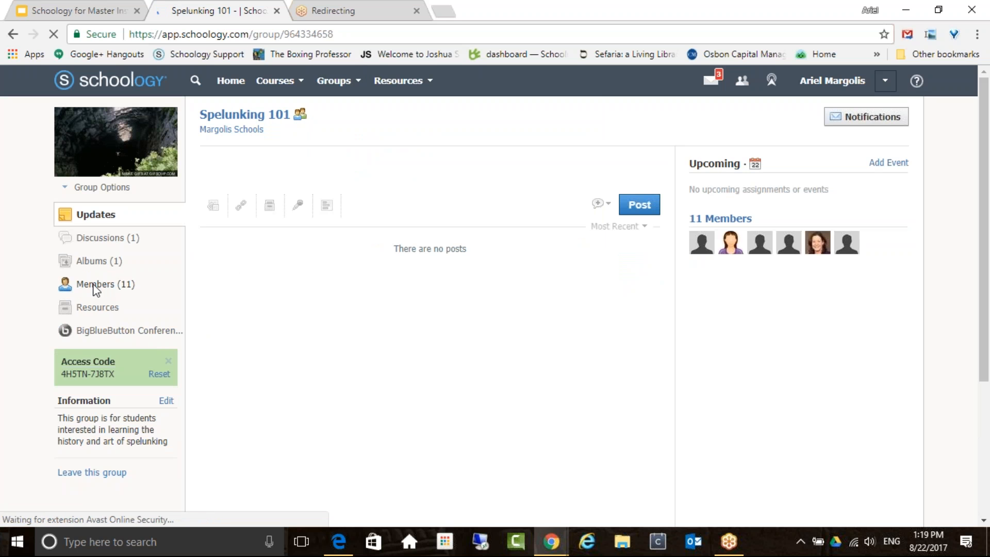
{"action": "left_click", "coordinate": [104, 189]}
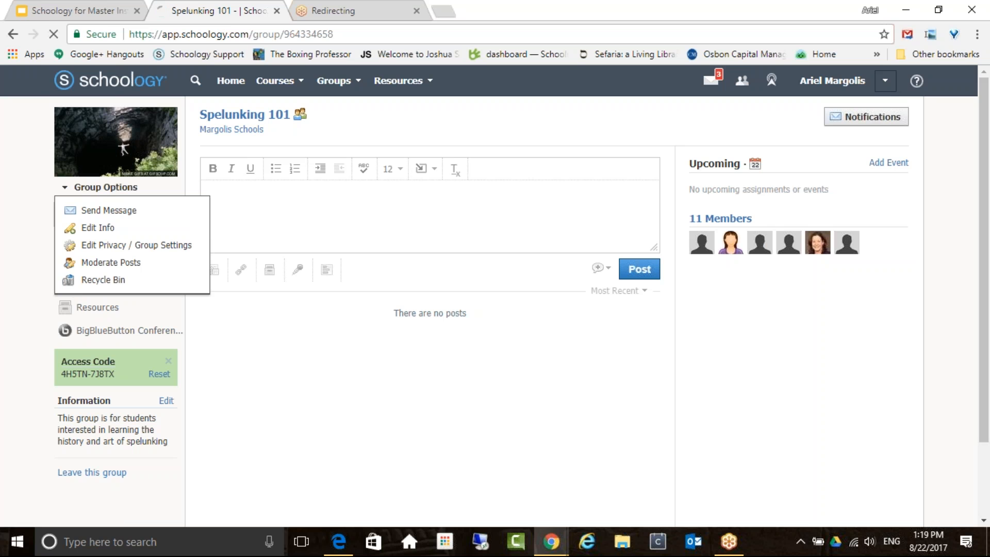
{"action": "left_click", "coordinate": [136, 245]}
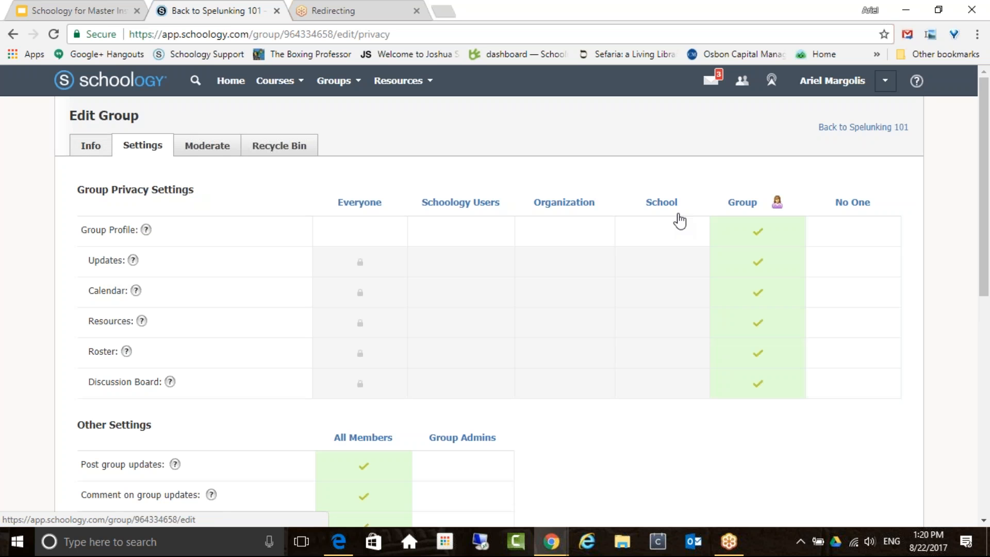
{"action": "left_click", "coordinate": [91, 146]}
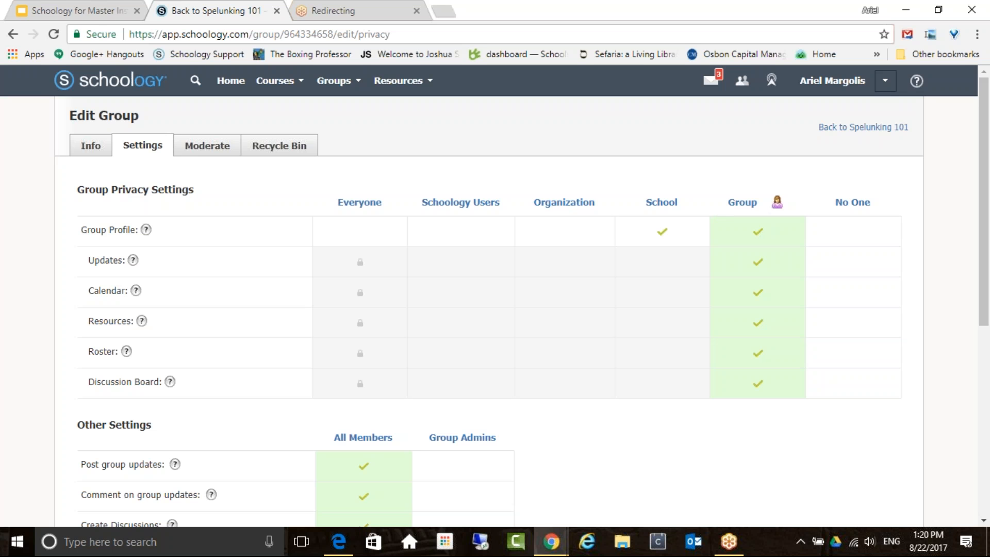
Try School visibility for the group profile and updates, and return both to Group.
{"action": "left_click", "coordinate": [662, 232]}
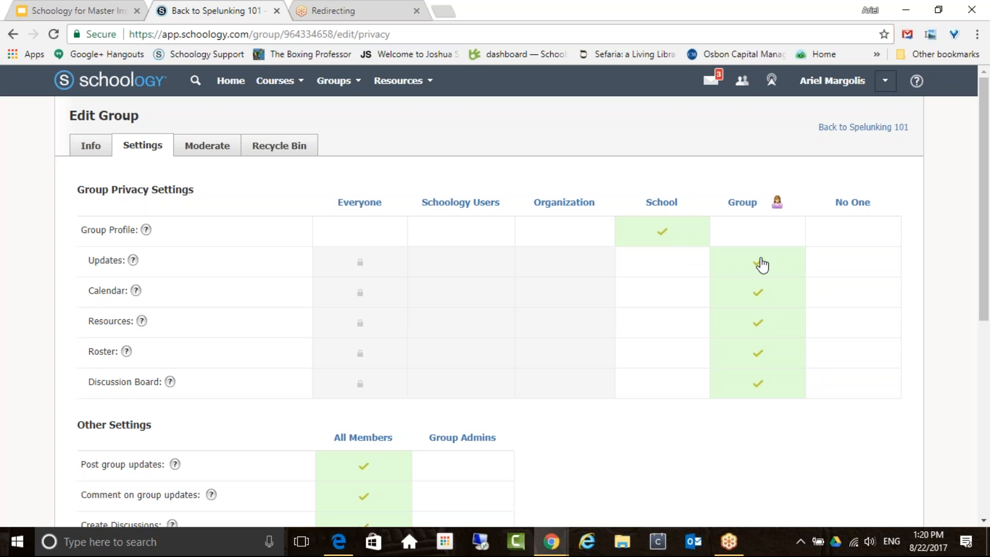
{"action": "left_click", "coordinate": [661, 264]}
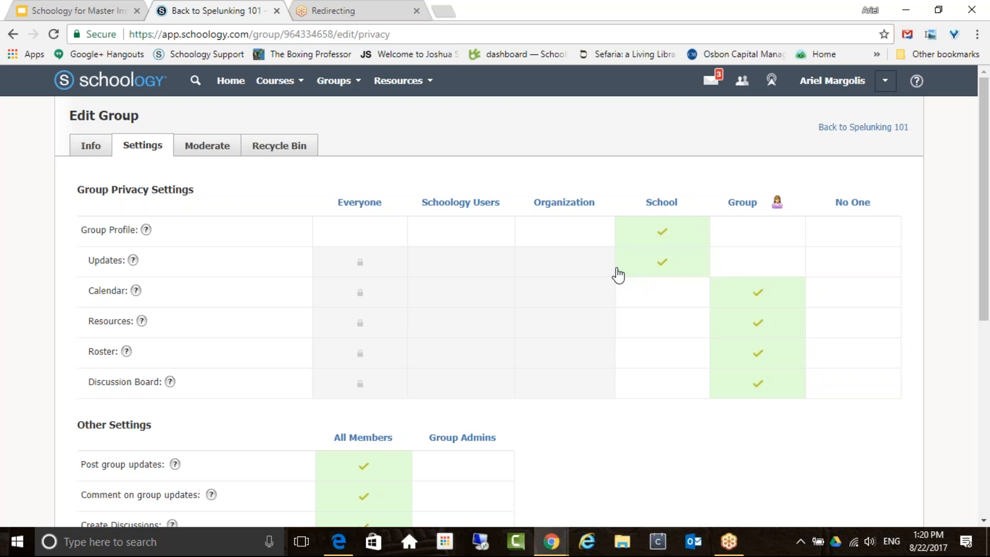
{"action": "left_click", "coordinate": [645, 347]}
{"action": "left_click", "coordinate": [713, 267]}
{"action": "left_click", "coordinate": [761, 361]}
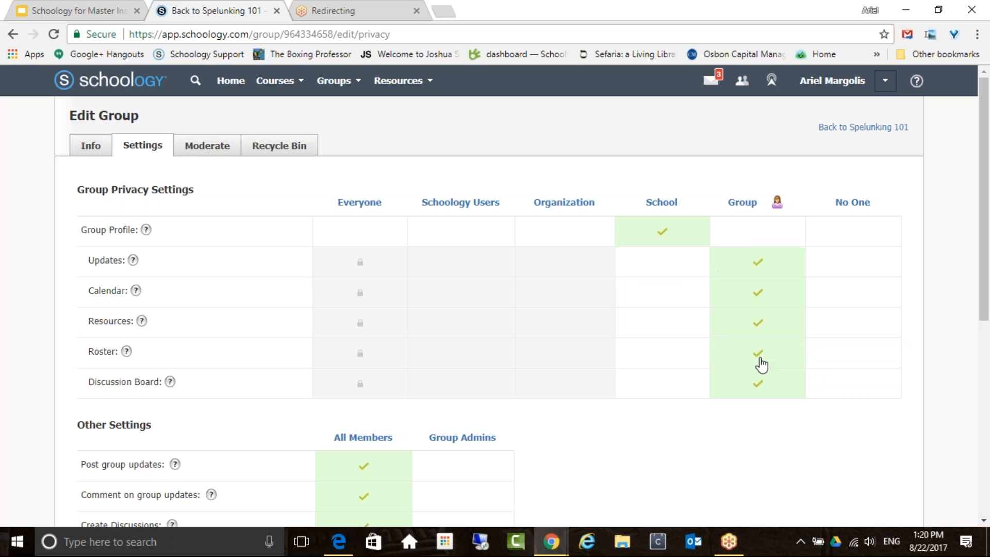
{"action": "left_click", "coordinate": [757, 235]}
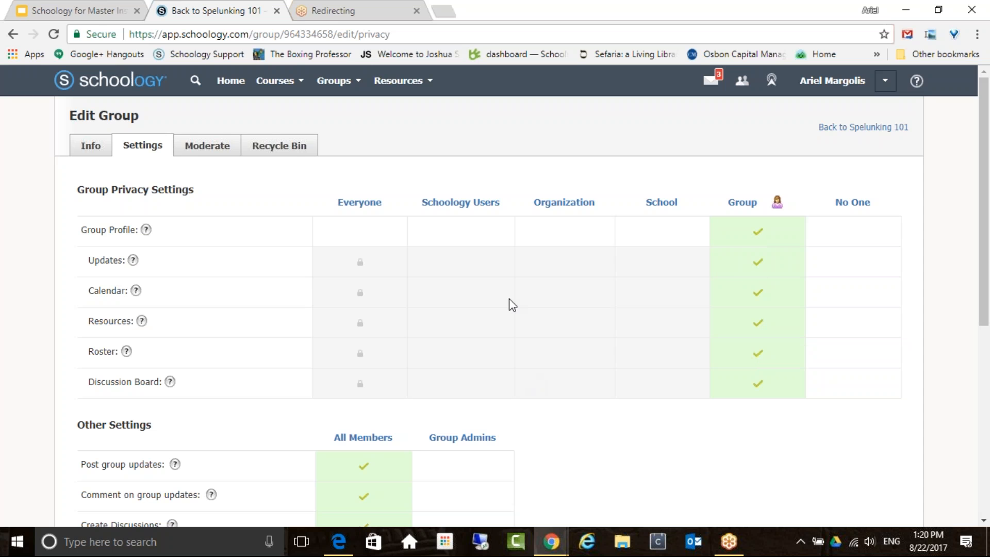
Try restricting the posting of group updates to Group Admins, and switch it back to All Members.
{"action": "scroll", "coordinate": [509, 302], "scroll_direction": "down", "scroll_amount": 3}
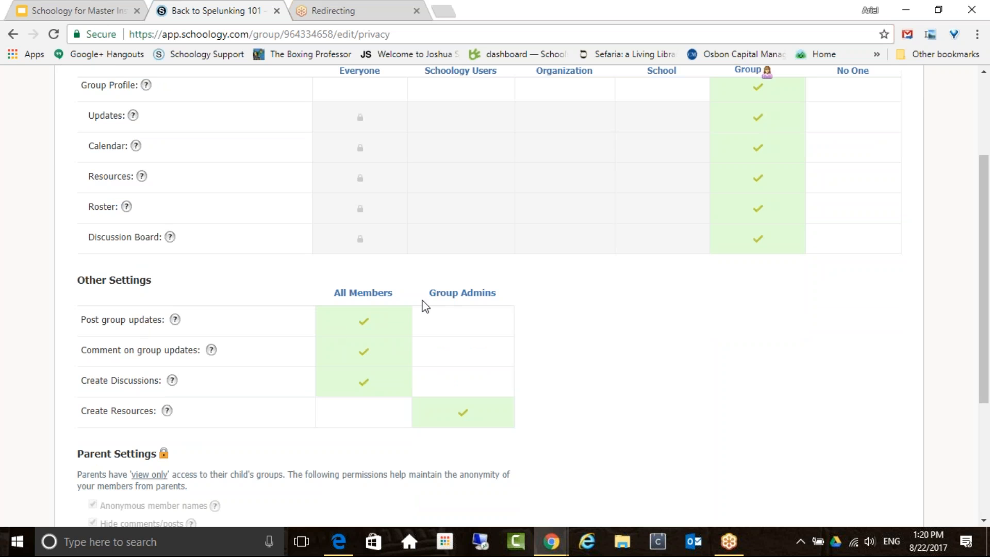
{"action": "left_click", "coordinate": [468, 335]}
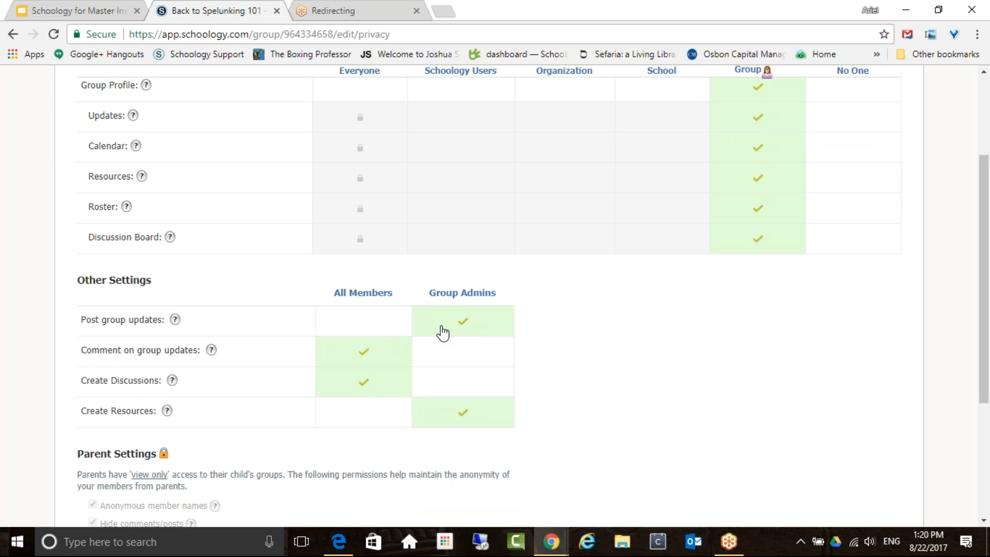
{"action": "left_click", "coordinate": [356, 334]}
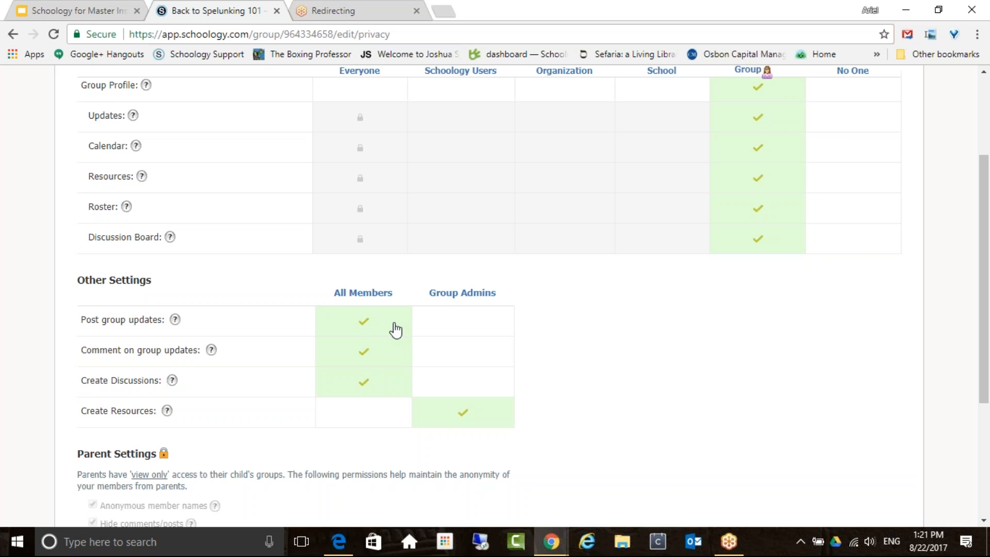
{"action": "left_click", "coordinate": [464, 328]}
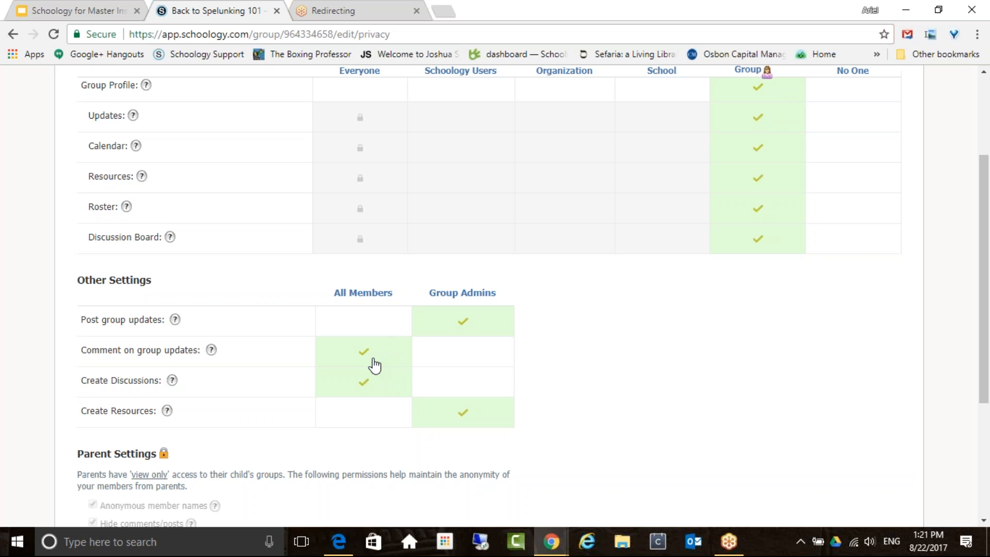
{"action": "left_click", "coordinate": [387, 324]}
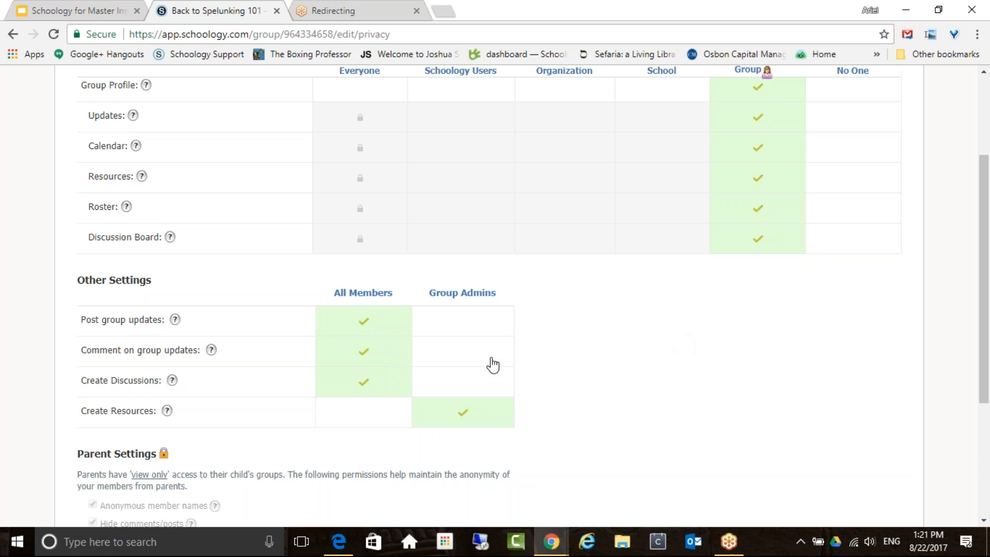
Review the group's privacy, member permission and parent settings, and look over the list of joined groups.
{"action": "scroll", "coordinate": [680, 373], "scroll_direction": "down", "scroll_amount": 3}
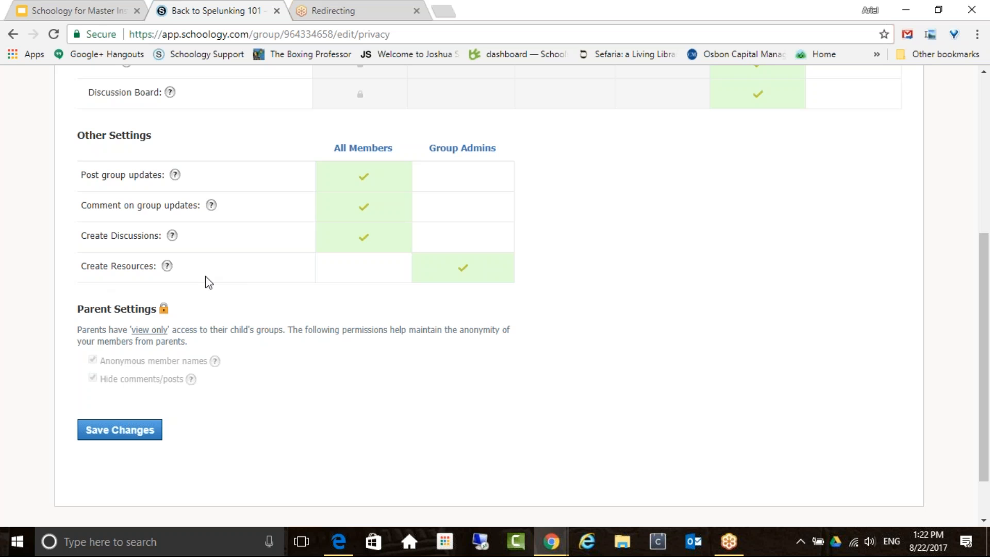
{"action": "scroll", "coordinate": [336, 408], "scroll_direction": "up", "scroll_amount": 4}
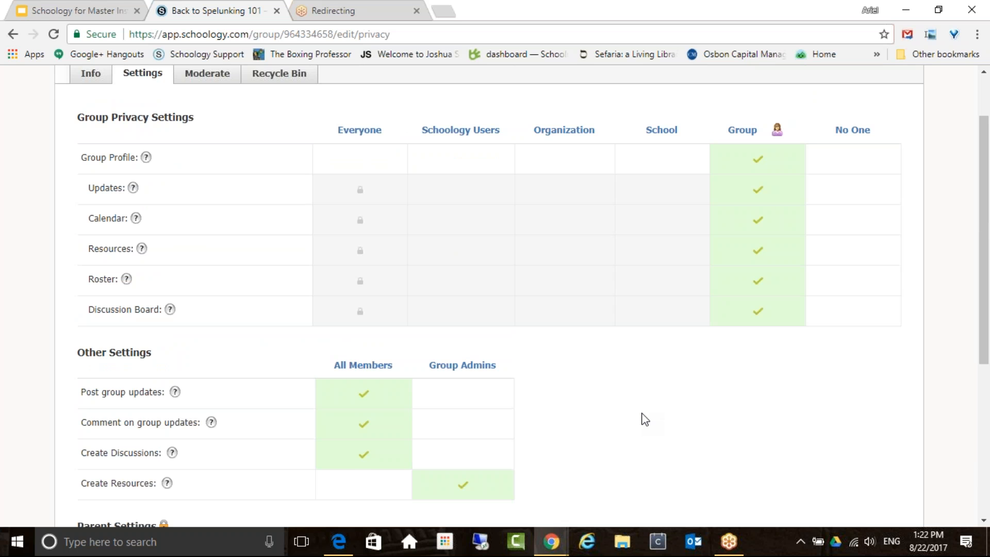
{"action": "scroll", "coordinate": [495, 429], "scroll_direction": "down", "scroll_amount": 2}
{"action": "scroll", "coordinate": [494, 429], "scroll_direction": "down", "scroll_amount": 3}
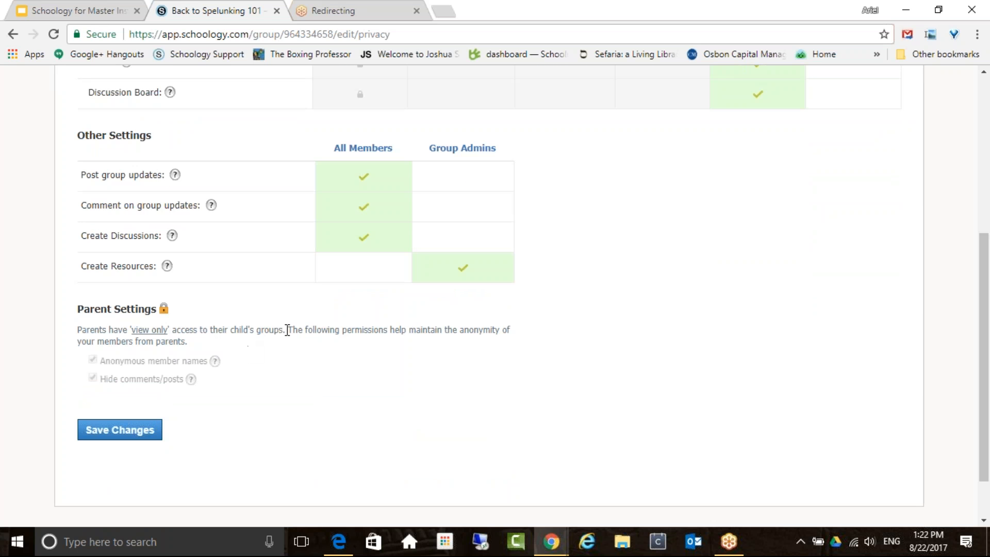
{"action": "scroll", "coordinate": [591, 330], "scroll_direction": "up", "scroll_amount": 5}
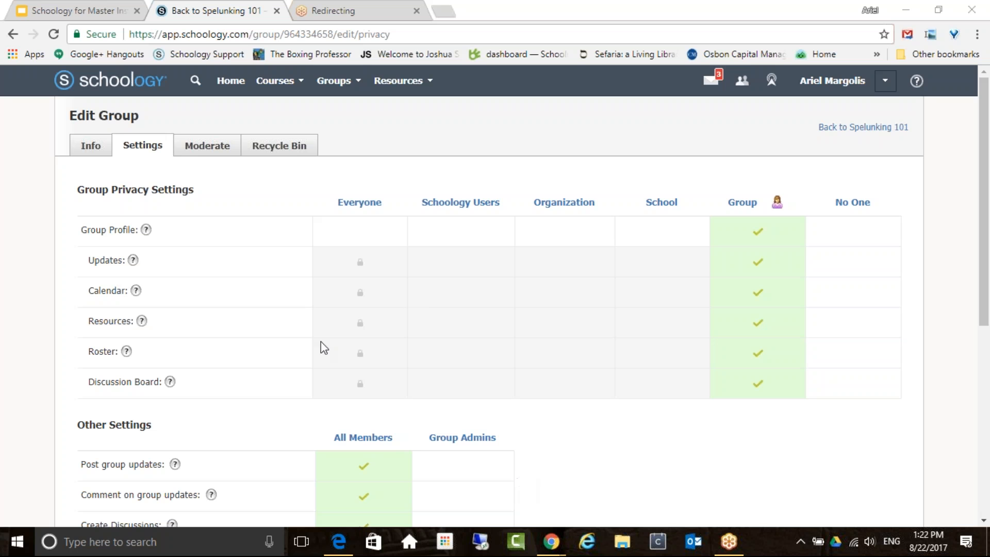
{"action": "scroll", "coordinate": [491, 261], "scroll_direction": "down", "scroll_amount": 2}
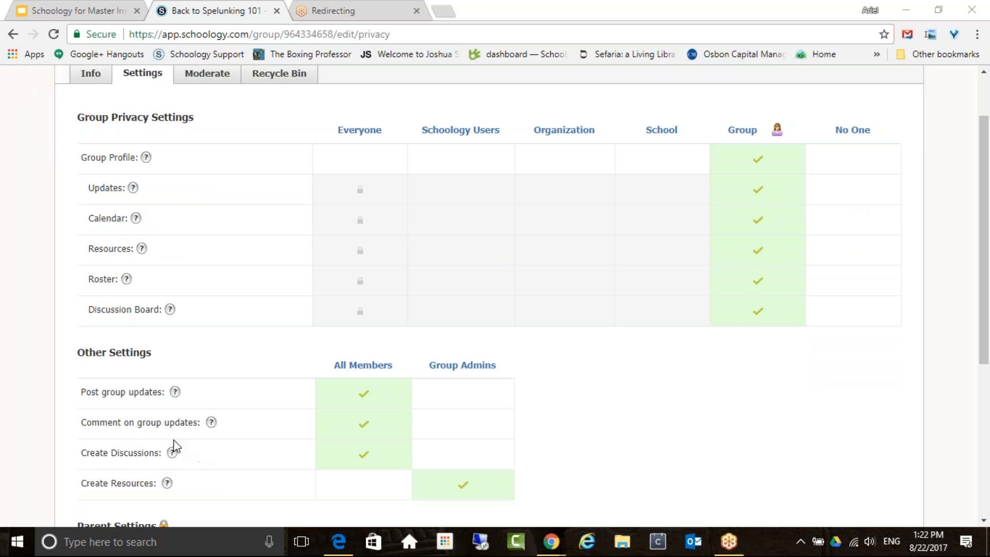
{"action": "scroll", "coordinate": [243, 468], "scroll_direction": "down", "scroll_amount": 4}
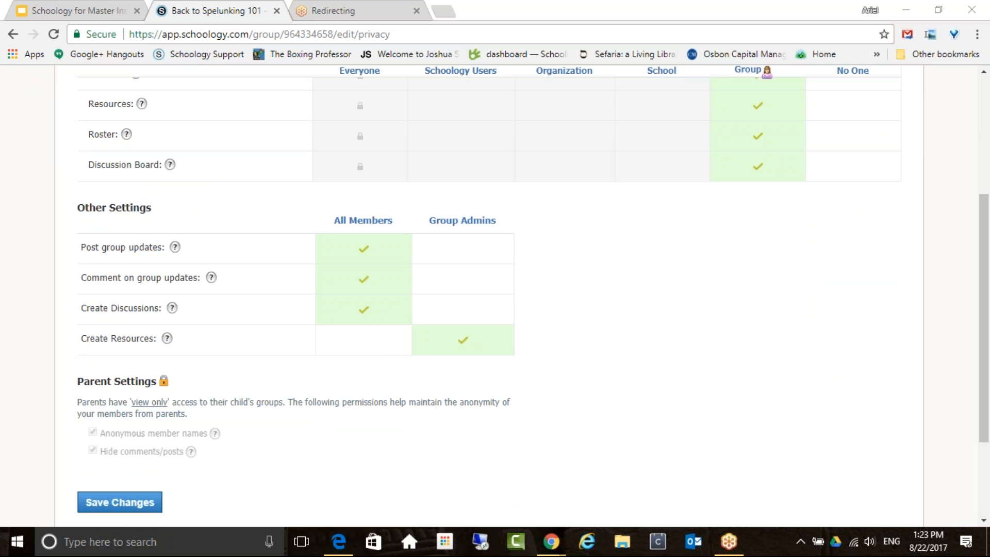
{"action": "scroll", "coordinate": [309, 266], "scroll_direction": "up", "scroll_amount": 5}
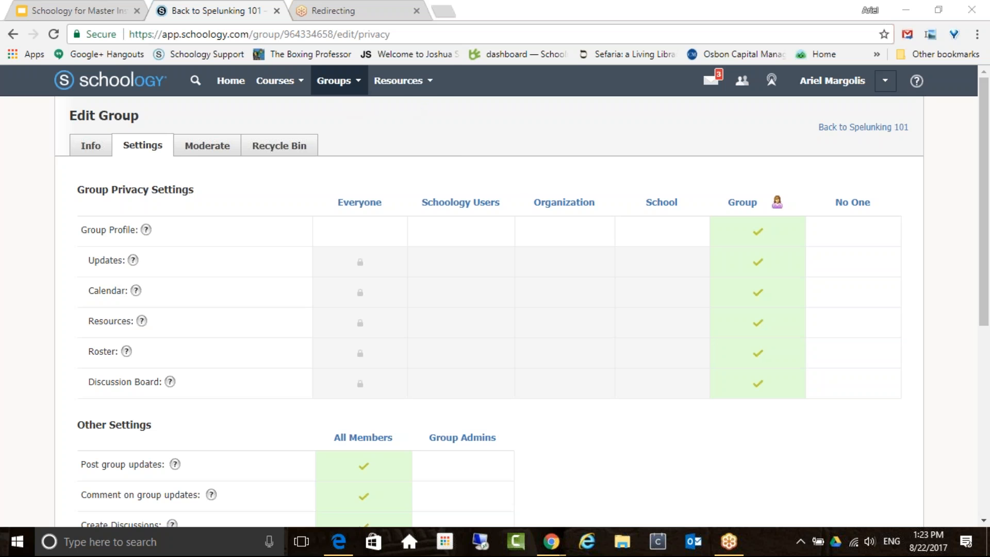
{"action": "left_click", "coordinate": [356, 81]}
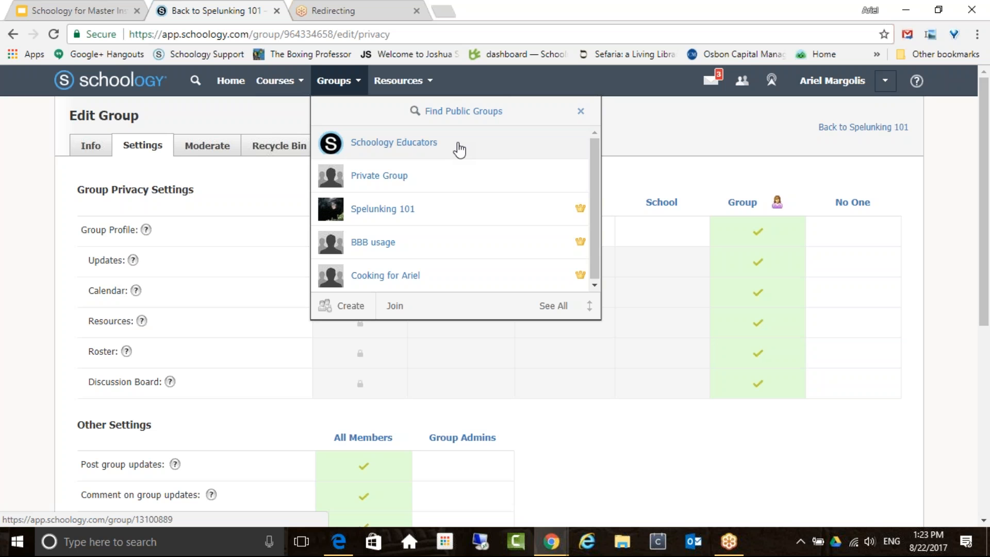
{"action": "left_click", "coordinate": [641, 137]}
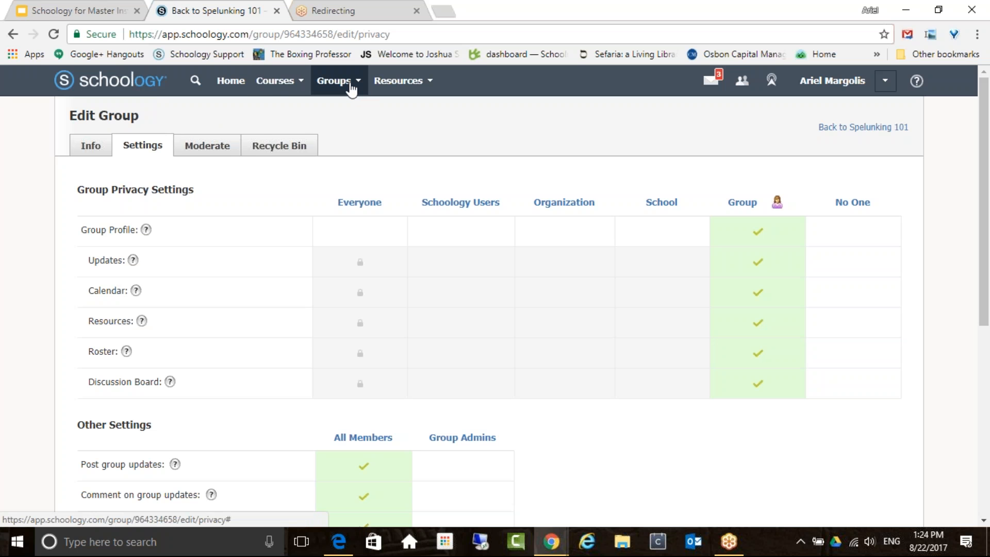
Go to the Spelunking 101 member list and start adding members to the group.
{"action": "left_click", "coordinate": [836, 128]}
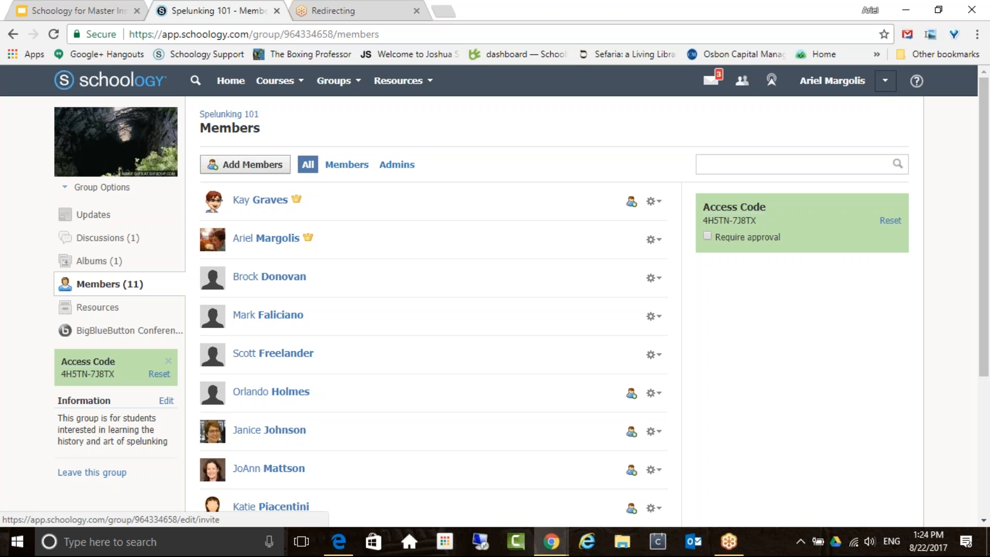
{"action": "left_click", "coordinate": [247, 164]}
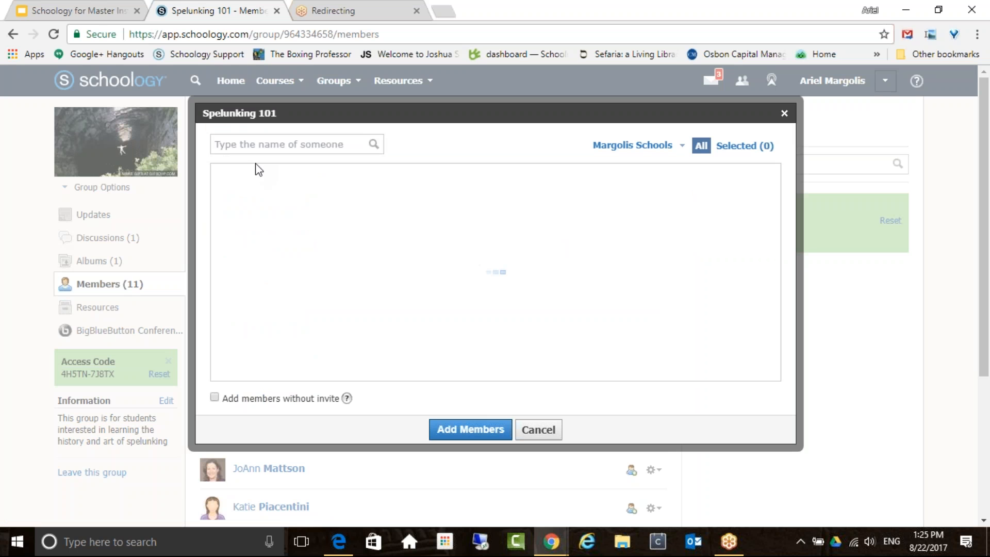
{"action": "left_click", "coordinate": [235, 142]}
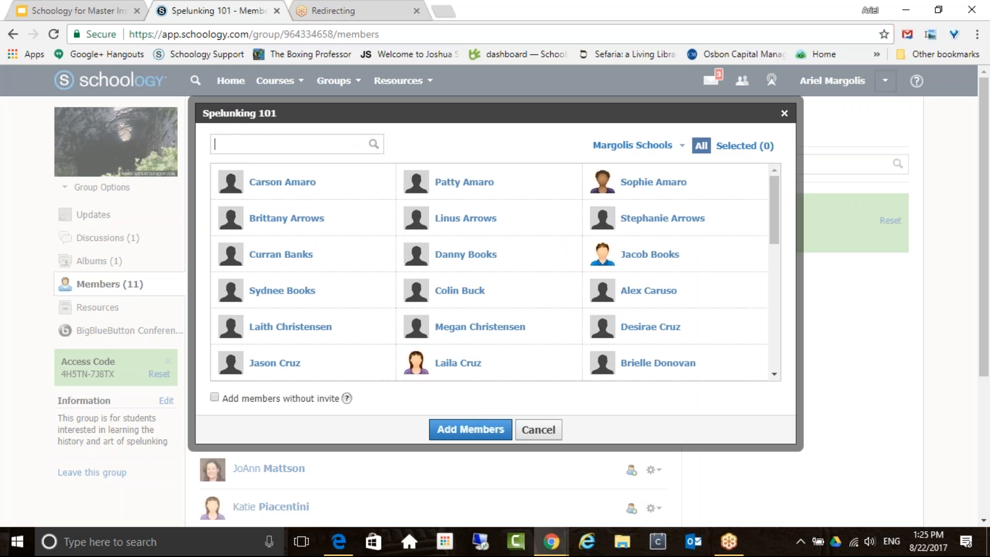
{"action": "left_click", "coordinate": [494, 98]}
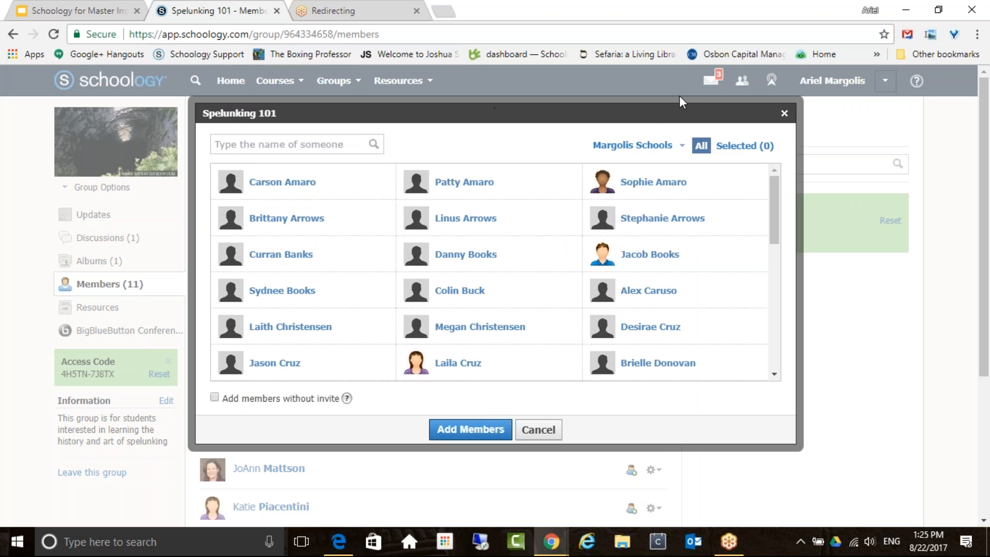
{"action": "left_click", "coordinate": [324, 141]}
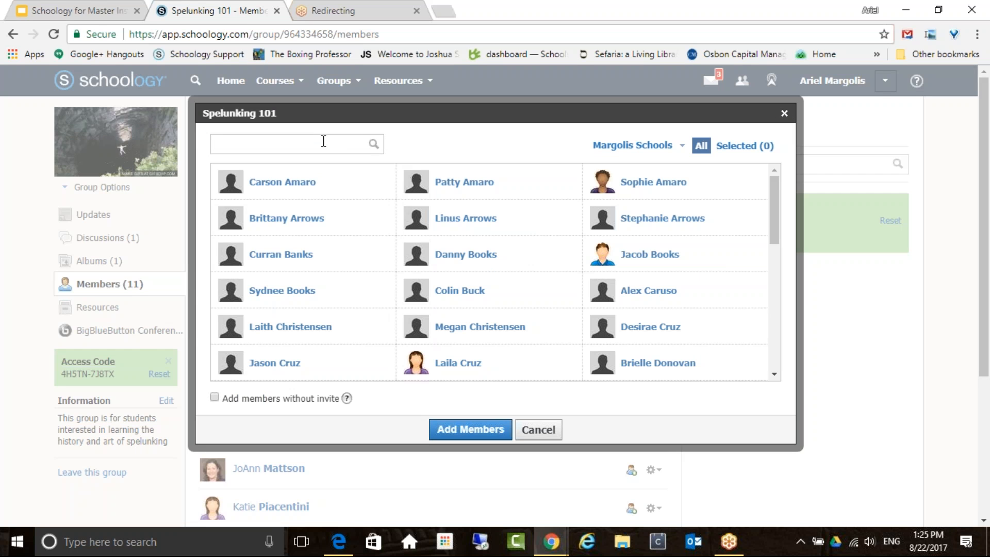
Select four people from the Margolis Schools list as new members of the Spelunking 101 group.
{"action": "left_click", "coordinate": [310, 193]}
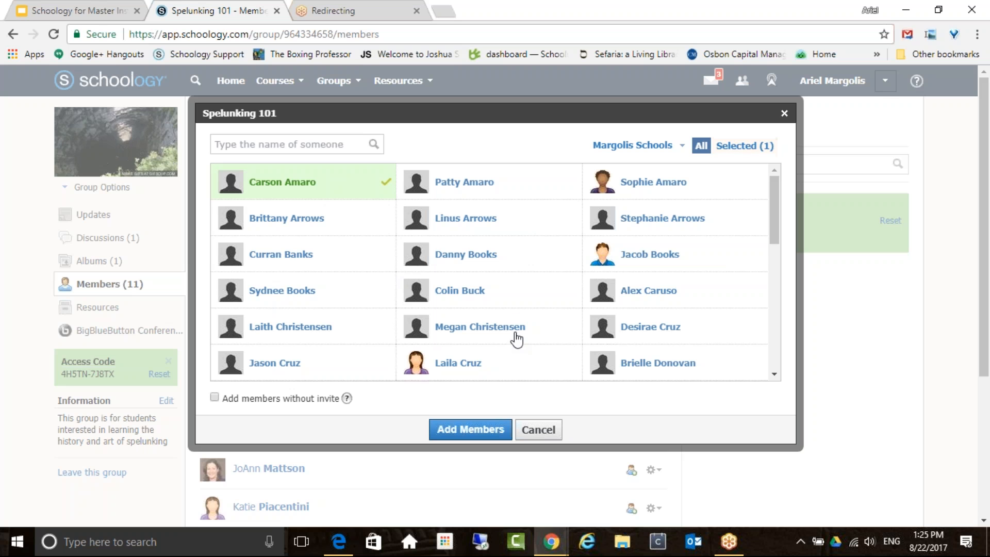
{"action": "left_click", "coordinate": [516, 338]}
{"action": "left_click", "coordinate": [652, 254]}
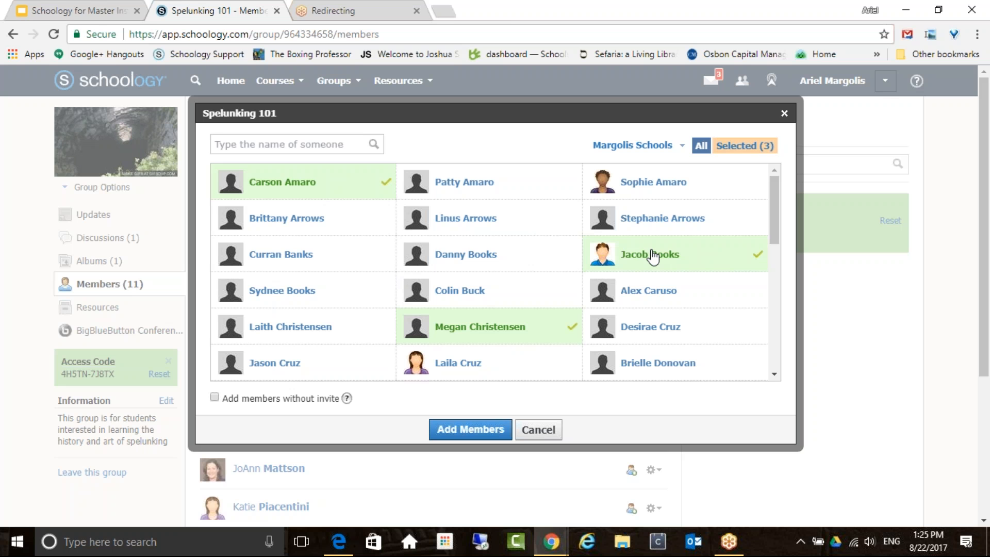
{"action": "left_click", "coordinate": [361, 194]}
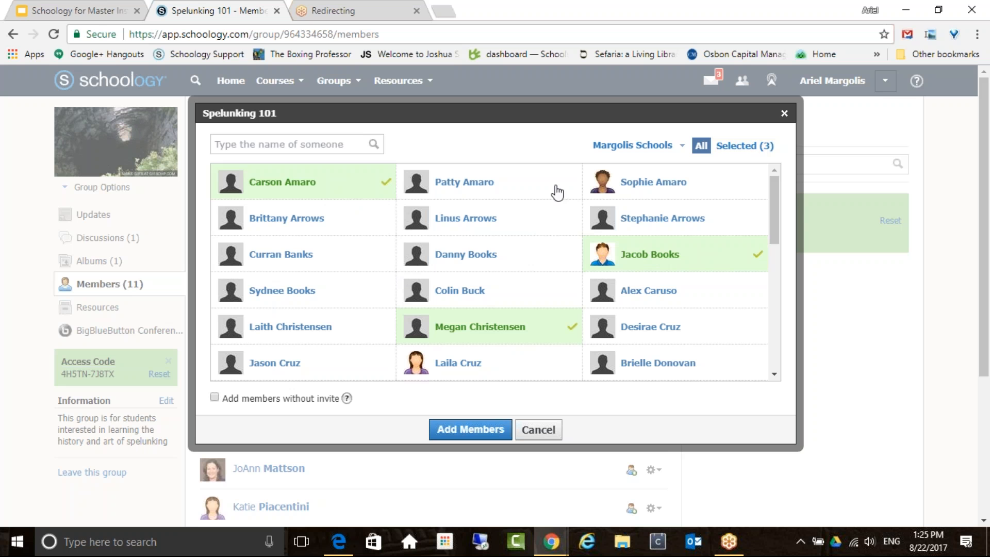
{"action": "left_click", "coordinate": [616, 191]}
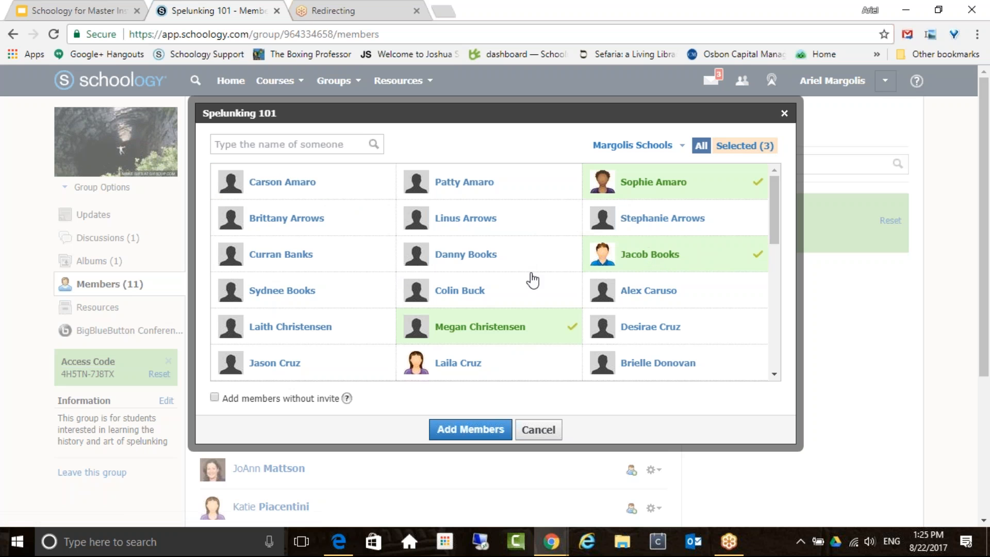
{"action": "left_click", "coordinate": [531, 334]}
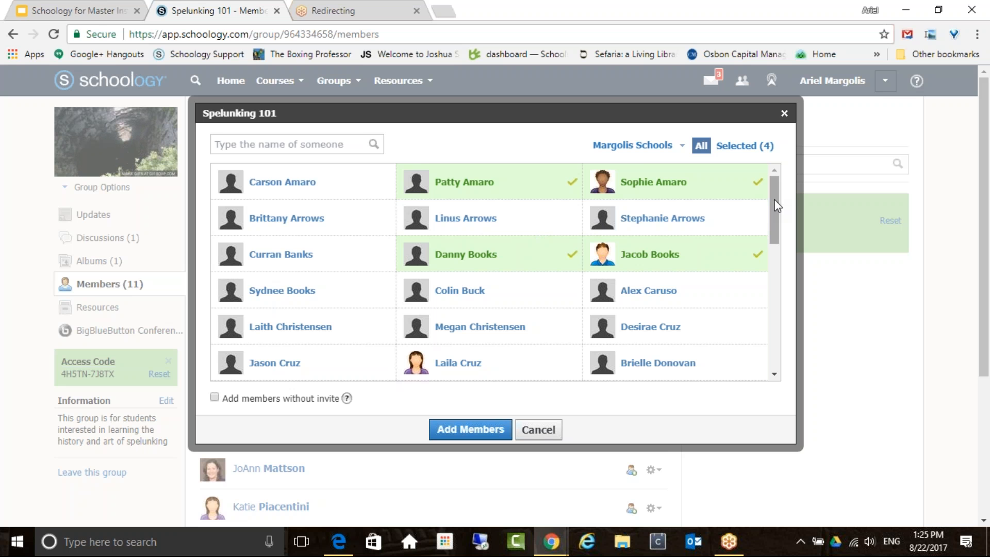
Try Connections as the source list for new members, and return to Margolis Schools.
{"action": "left_click_drag", "start_coordinate": [776, 205], "coordinate": [775, 170]}
{"action": "left_click", "coordinate": [681, 147]}
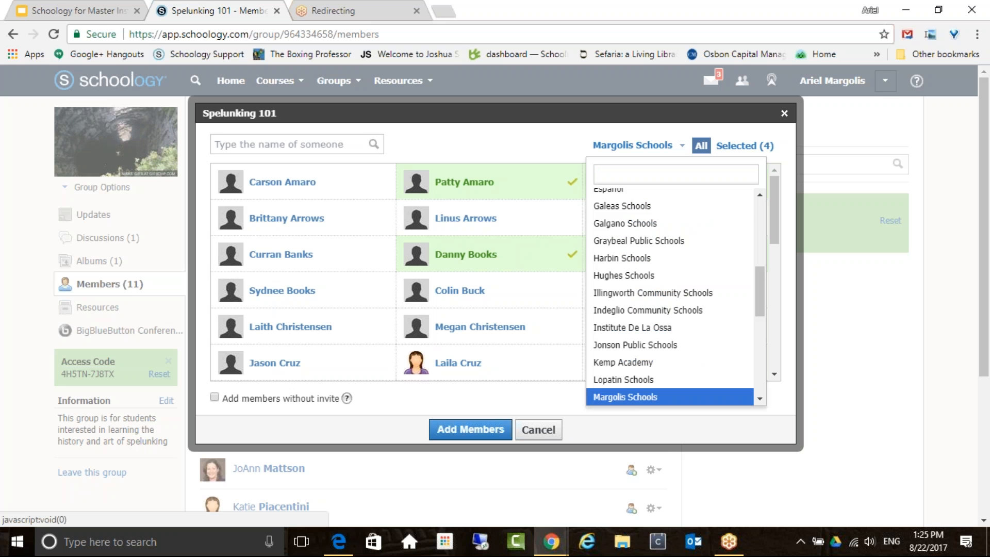
{"action": "left_click_drag", "start_coordinate": [760, 274], "coordinate": [748, 194]}
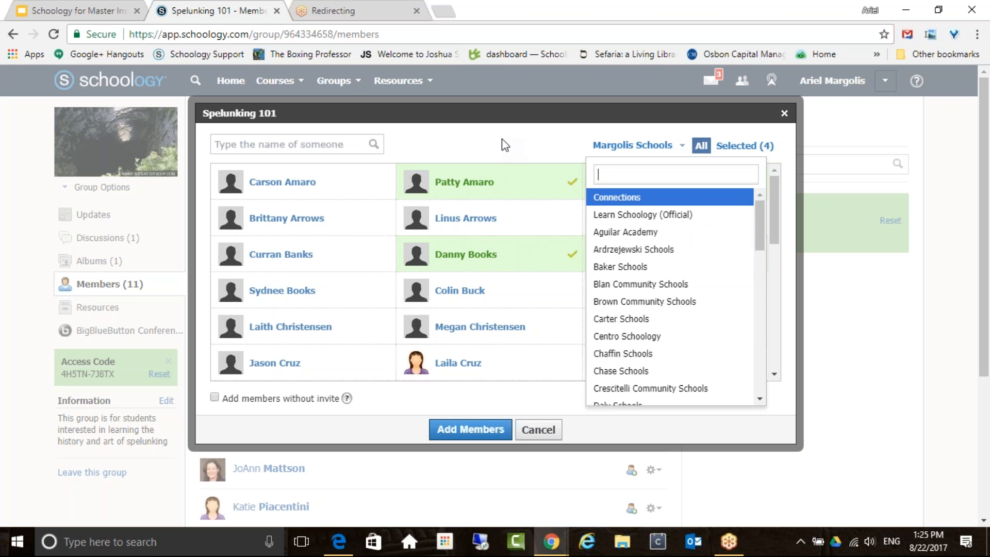
{"action": "left_click", "coordinate": [635, 198]}
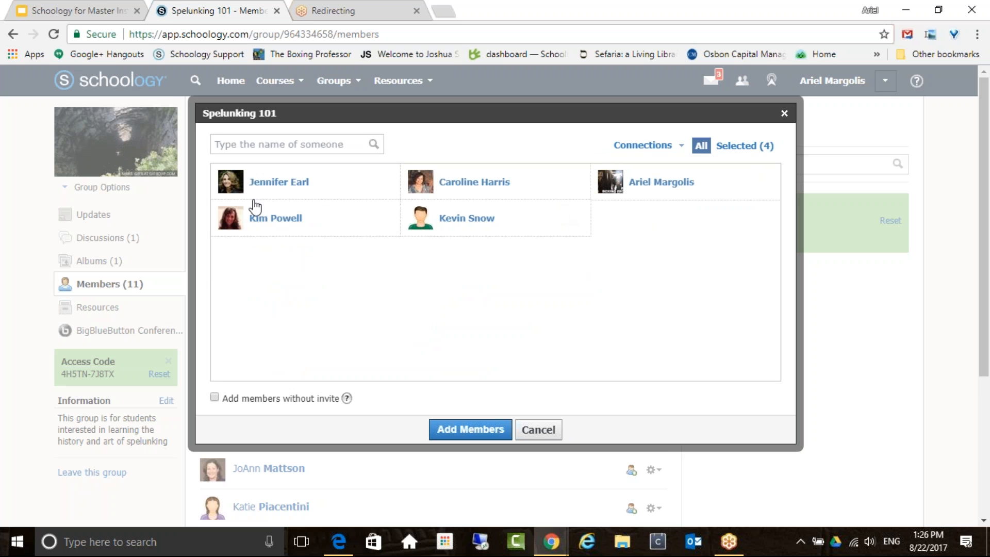
{"action": "left_click", "coordinate": [654, 147]}
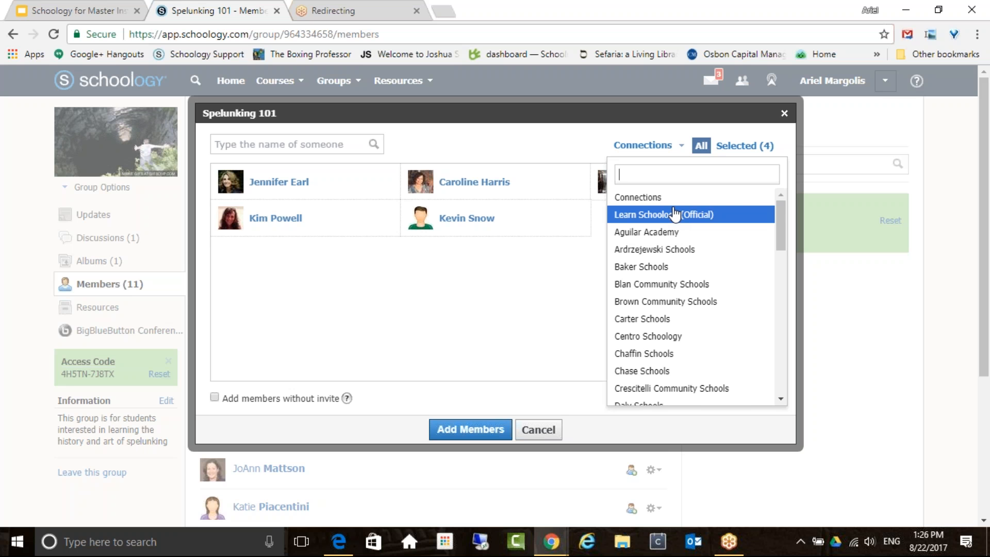
{"action": "left_click", "coordinate": [566, 511]}
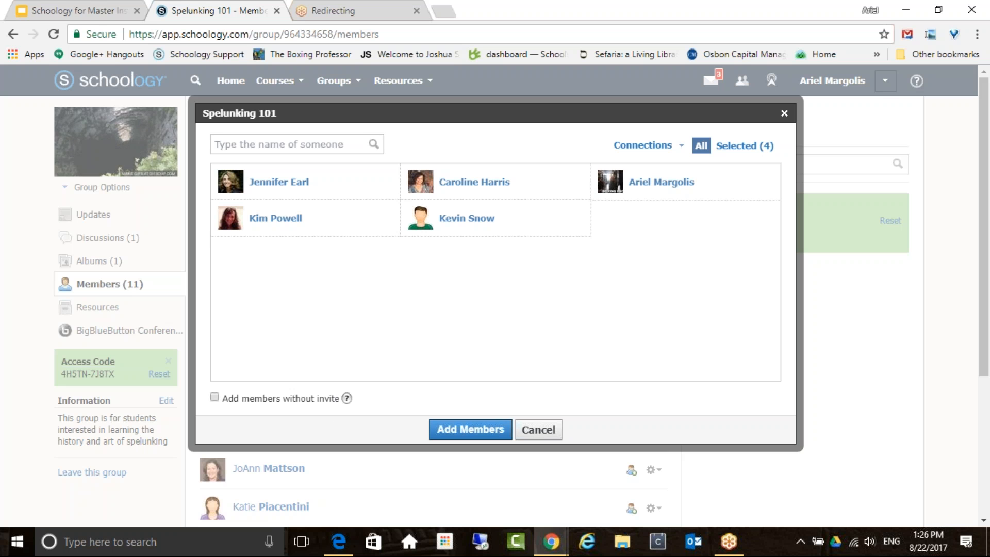
{"action": "left_click", "coordinate": [679, 146]}
{"action": "scroll", "coordinate": [684, 285], "scroll_direction": "down", "scroll_amount": 8}
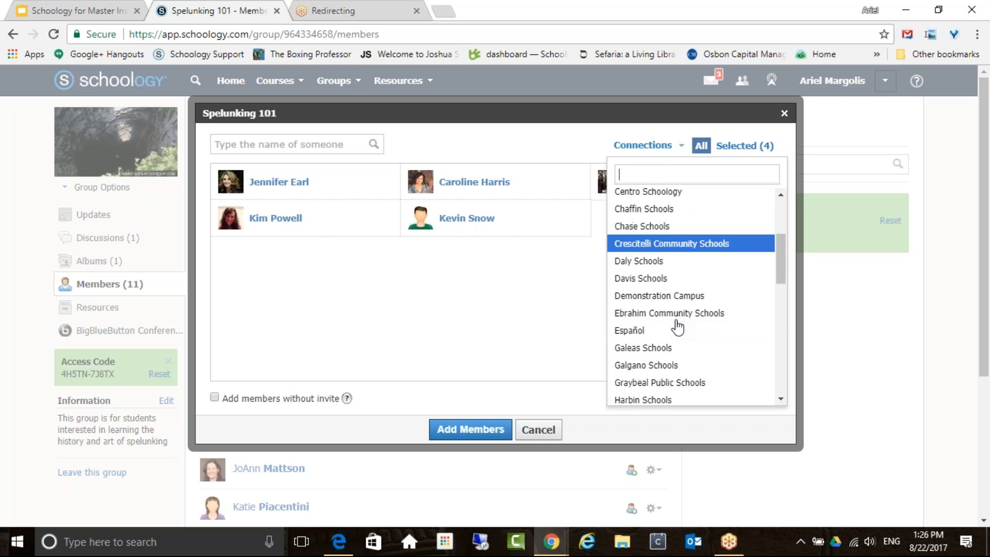
{"action": "left_click", "coordinate": [669, 322]}
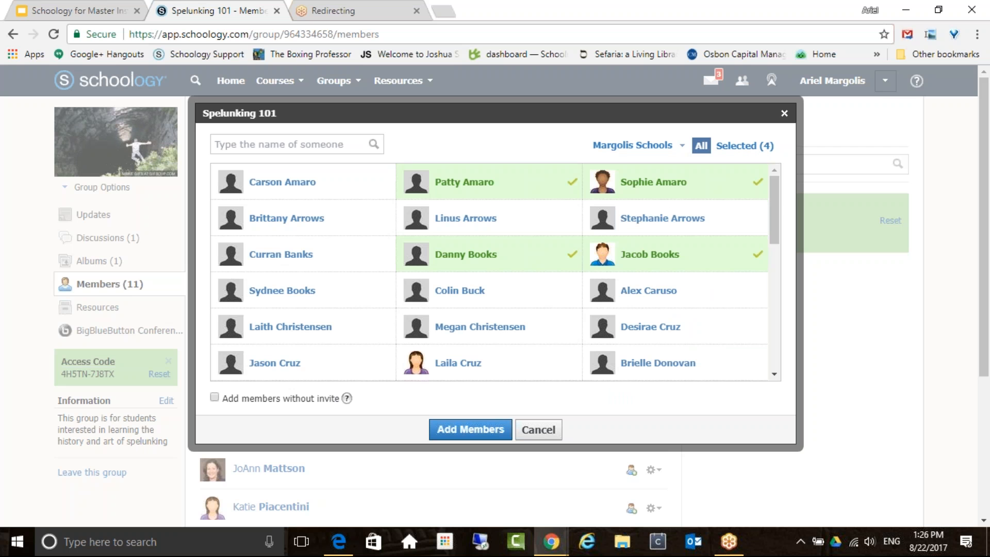
Try the option to add members without invite, leave it off, and add the selected people by invitation.
{"action": "left_click", "coordinate": [215, 397]}
{"action": "left_click", "coordinate": [214, 398]}
{"action": "mouse_move", "coordinate": [349, 402]}
{"action": "left_click", "coordinate": [469, 432]}
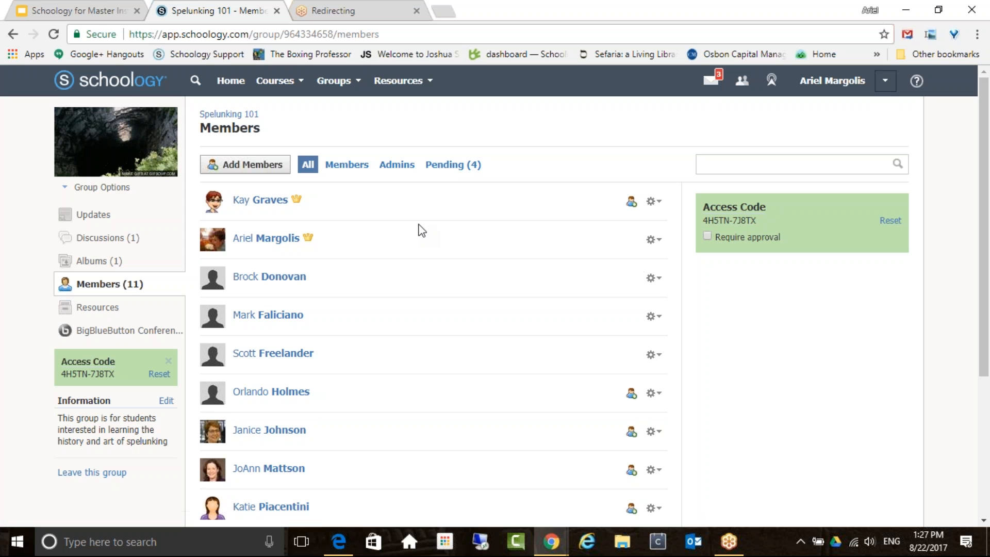
Open a new incognito window and go to the schoology.com sign-in page.
{"action": "left_click", "coordinate": [548, 548]}
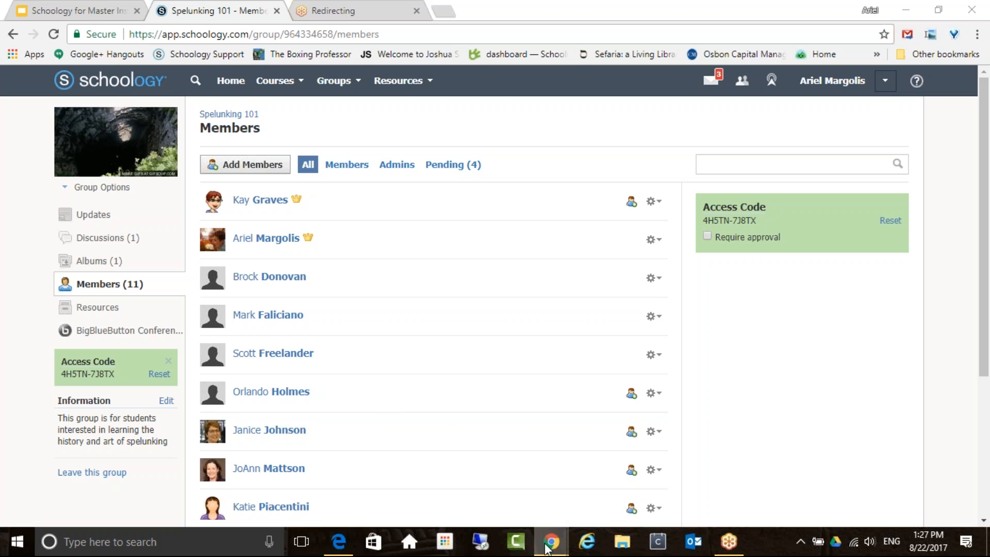
{"action": "left_click", "coordinate": [548, 548]}
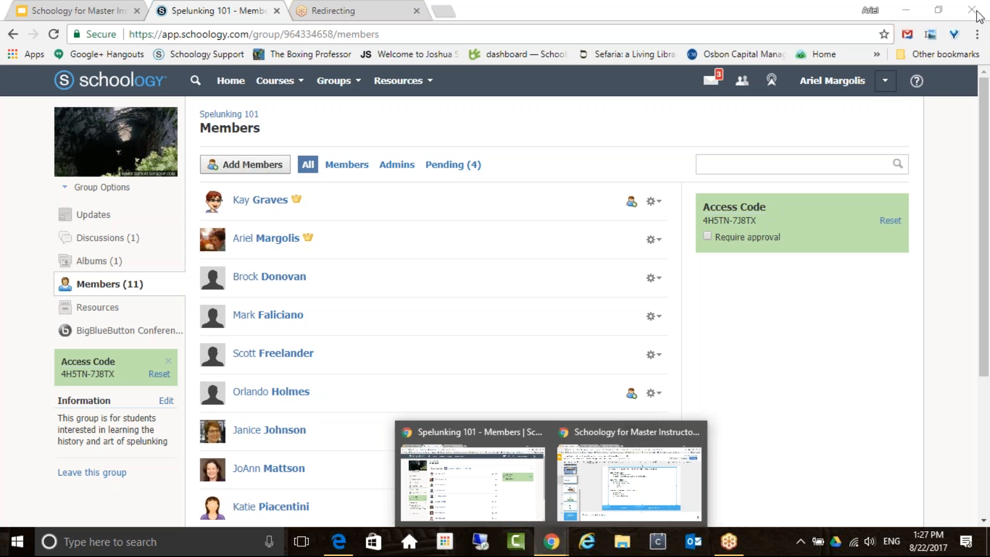
{"action": "left_click", "coordinate": [977, 36]}
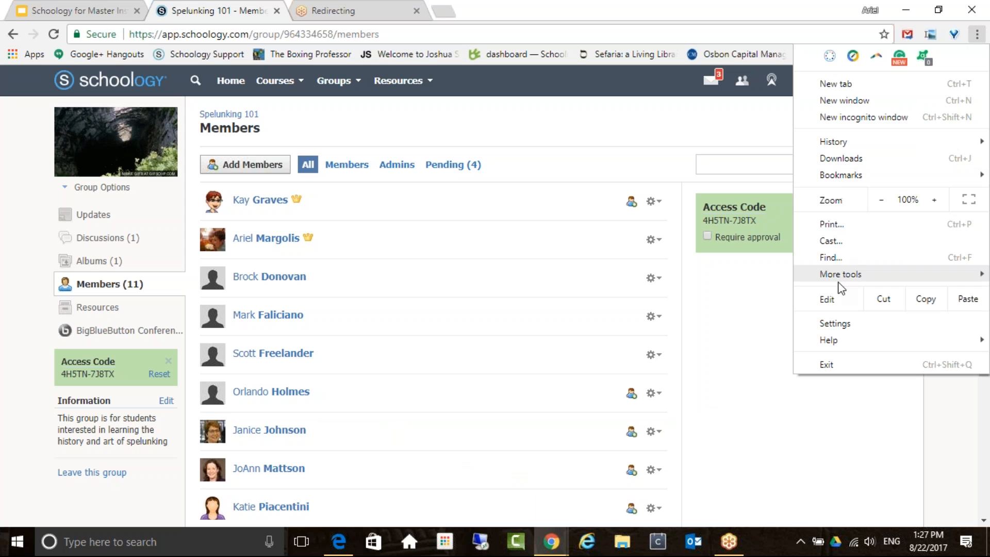
{"action": "left_click", "coordinate": [855, 119]}
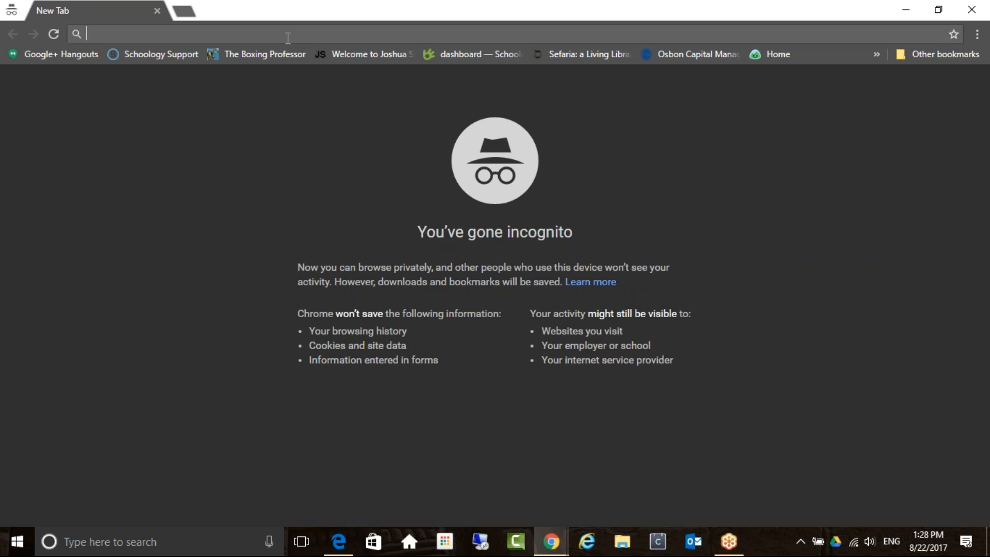
{"action": "type", "text": "schoology.com"}
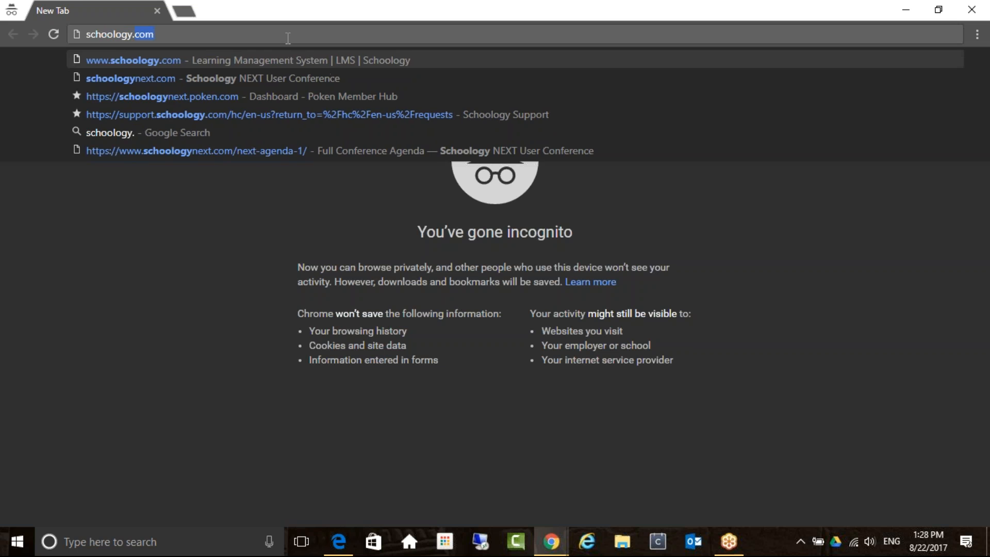
{"action": "key", "text": "Return"}
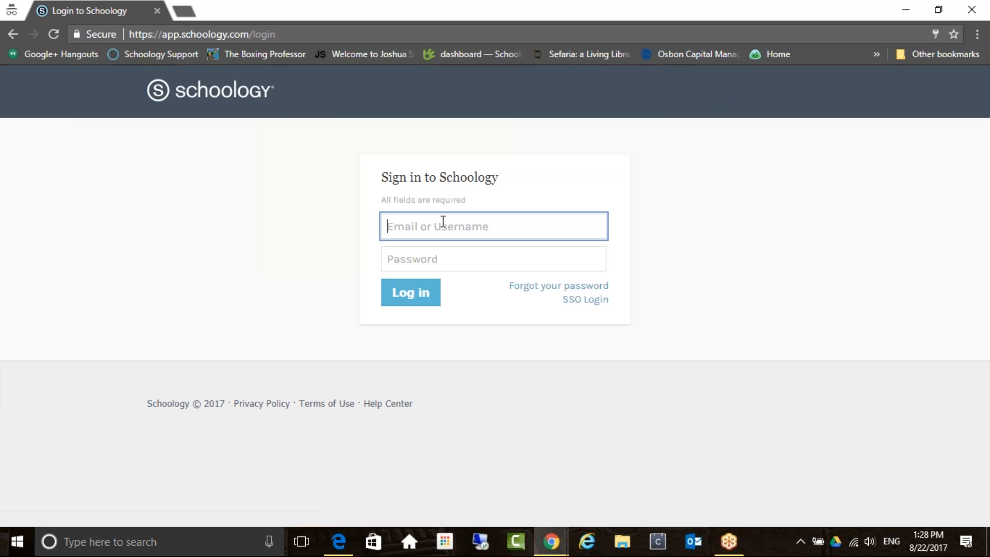
Sign in as an invited student with the username and account password, choosing Margolis Schools as the school.
{"action": "type", "text": "child25.3"}
{"action": "key", "text": "Tab"}
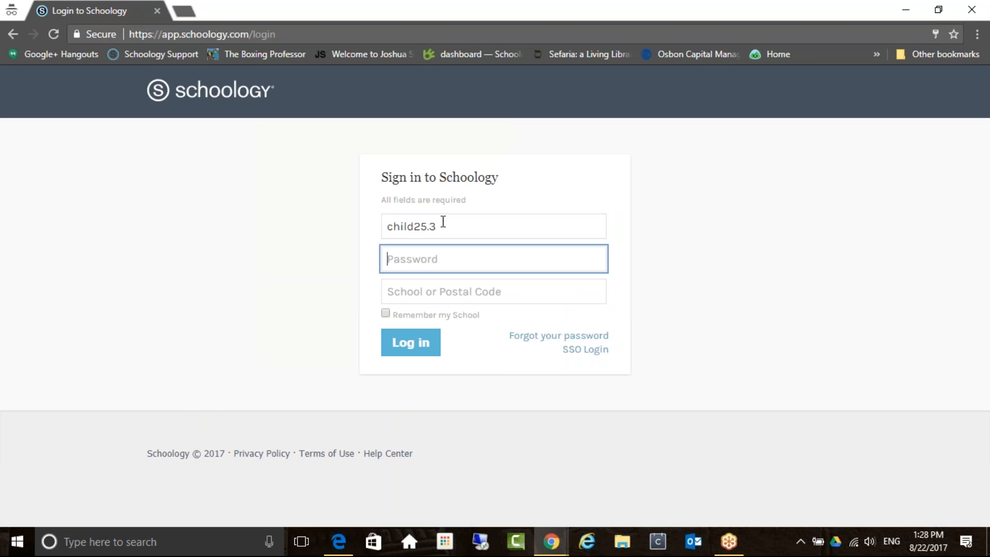
{"action": "type", "text": "••••••••••"}
{"action": "left_click_drag", "start_coordinate": [470, 255], "coordinate": [378, 259]}
{"action": "type", "text": "•••••••••"}
{"action": "left_click", "coordinate": [412, 292]}
{"action": "type", "text": "Margolis"}
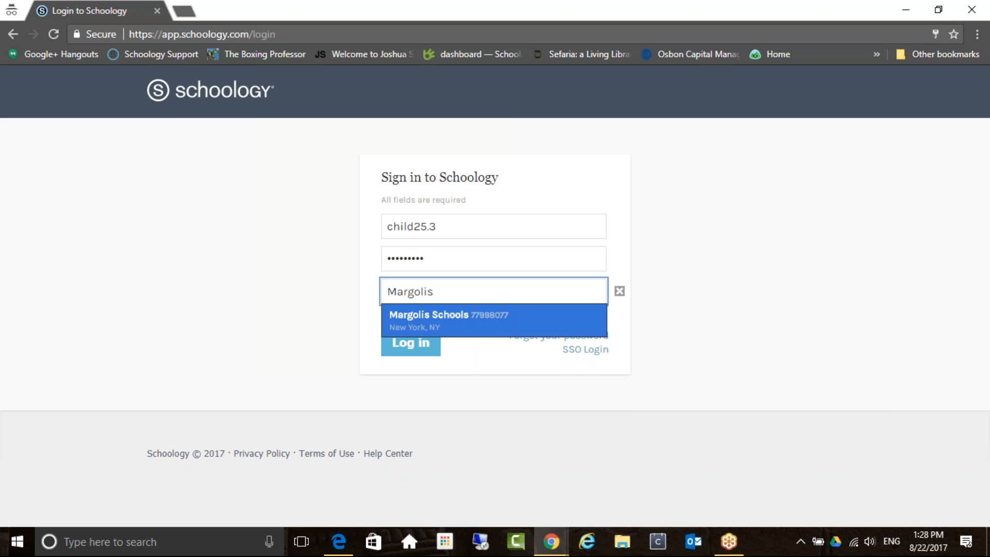
{"action": "left_click", "coordinate": [495, 323]}
{"action": "left_click", "coordinate": [412, 382]}
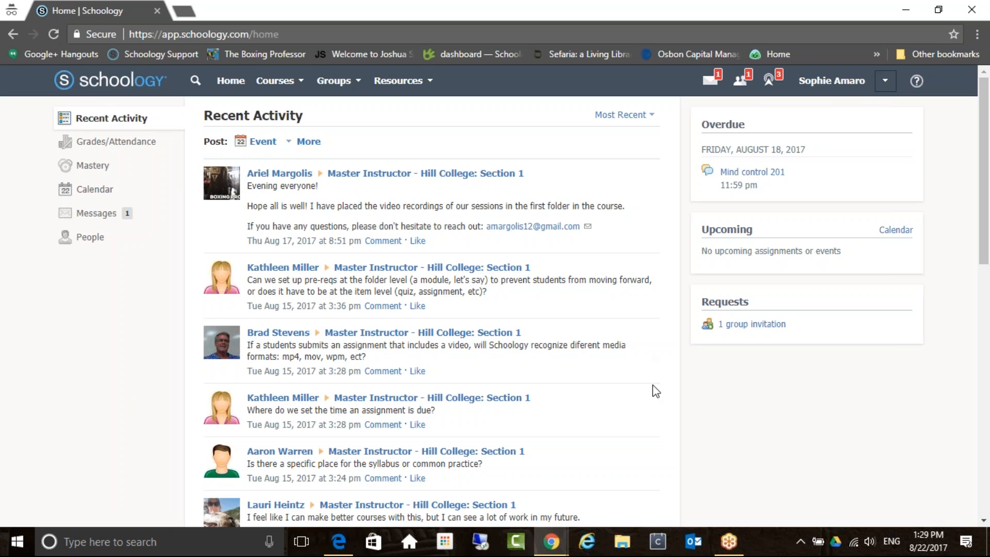
Look over the student's message inbox and the grades for Master Instructor - Hill College: Section 1.
{"action": "left_click", "coordinate": [102, 219]}
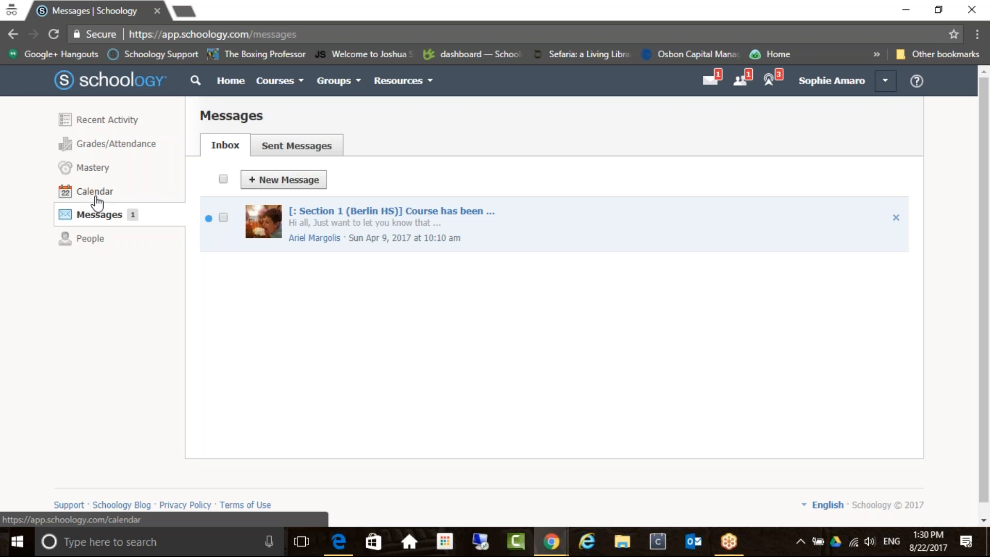
{"action": "left_click", "coordinate": [91, 149]}
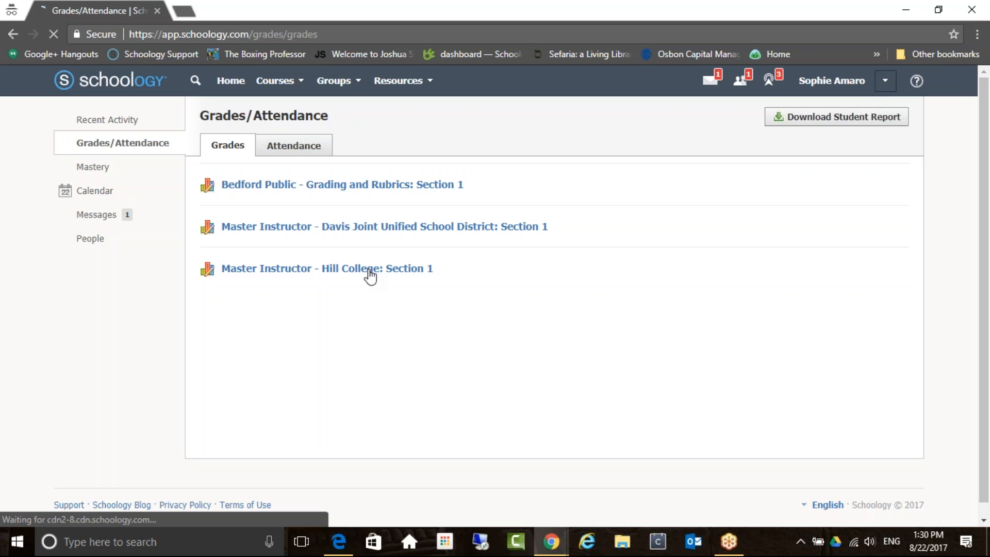
{"action": "left_click", "coordinate": [333, 268]}
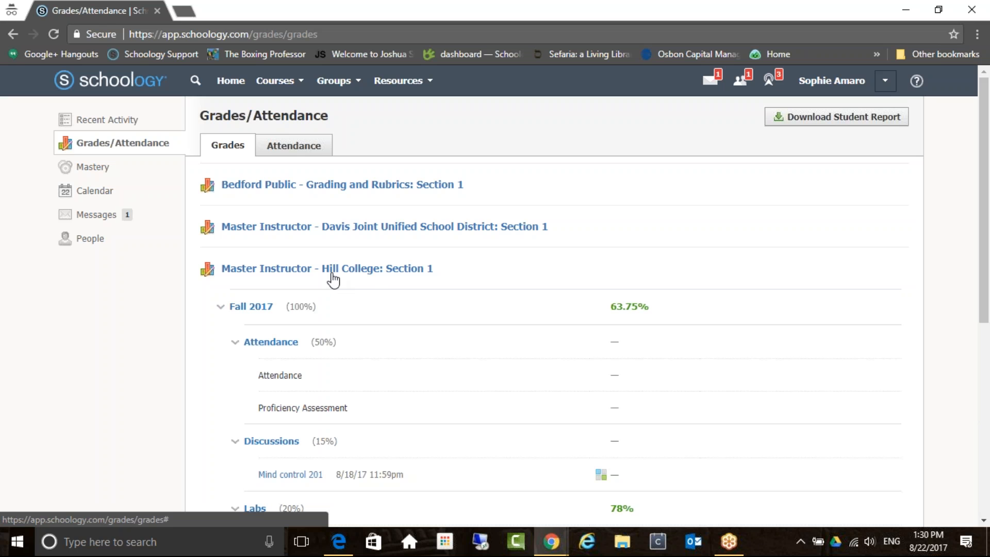
{"action": "scroll", "coordinate": [703, 286], "scroll_direction": "down", "scroll_amount": 1}
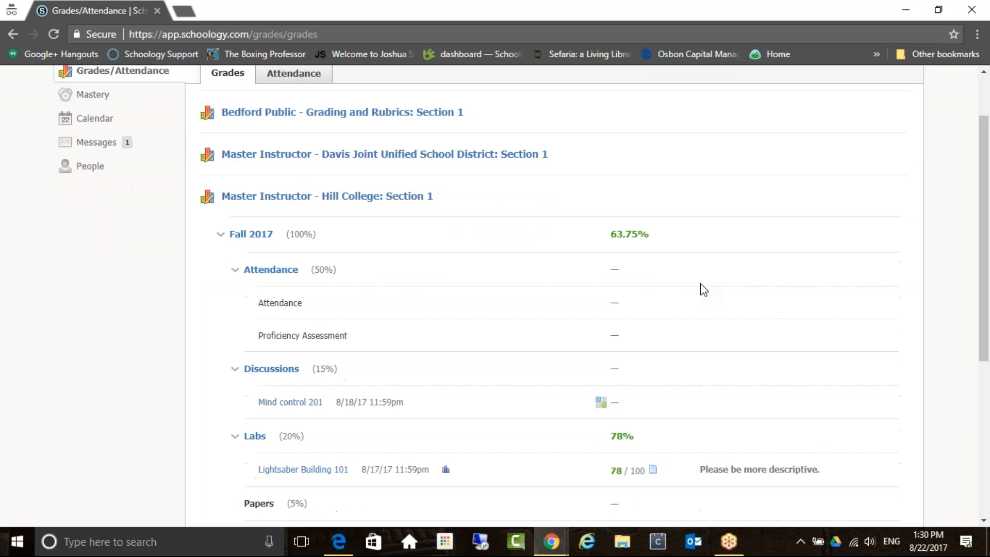
{"action": "scroll", "coordinate": [707, 287], "scroll_direction": "down", "scroll_amount": 1}
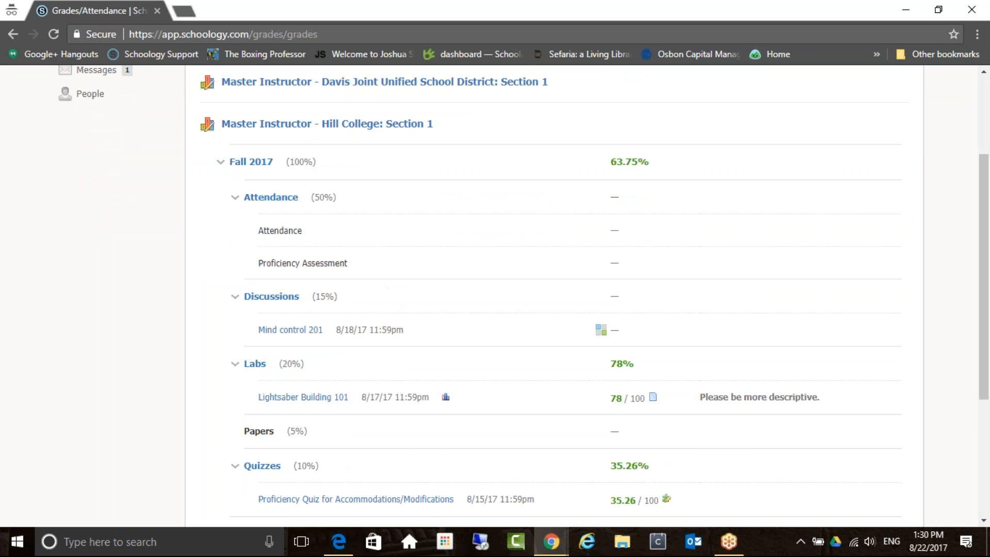
{"action": "scroll", "coordinate": [697, 343], "scroll_direction": "down", "scroll_amount": 1}
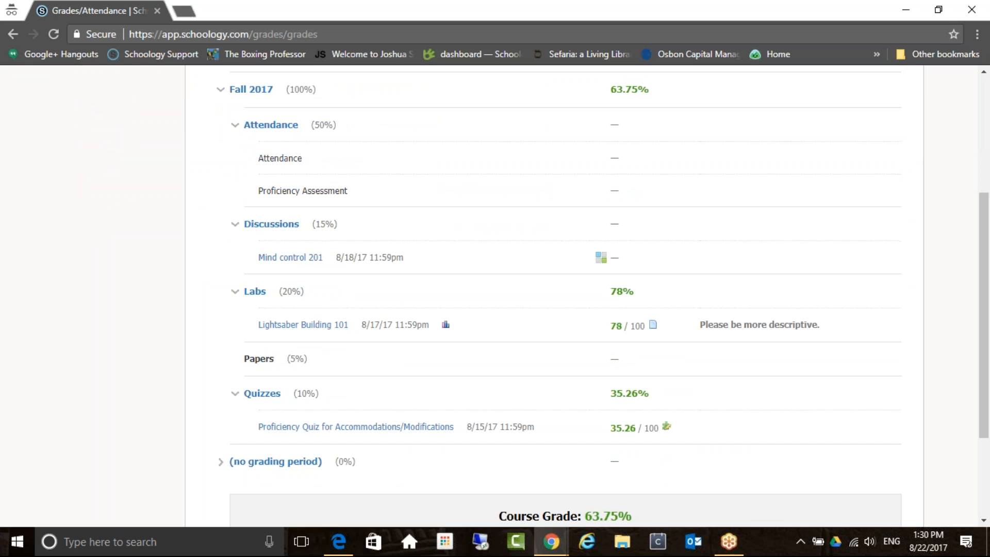
{"action": "scroll", "coordinate": [632, 391], "scroll_direction": "down", "scroll_amount": 2}
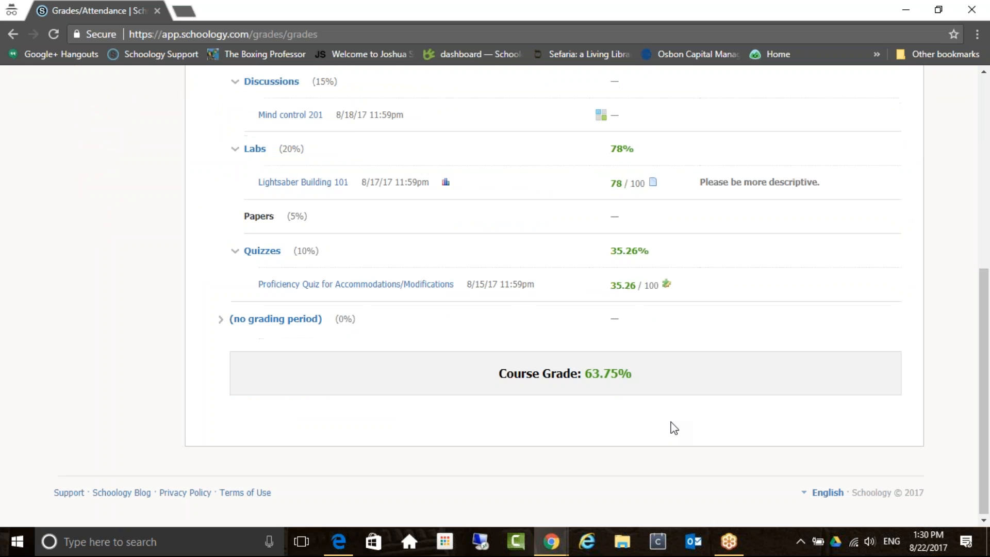
{"action": "scroll", "coordinate": [722, 415], "scroll_direction": "up", "scroll_amount": 5}
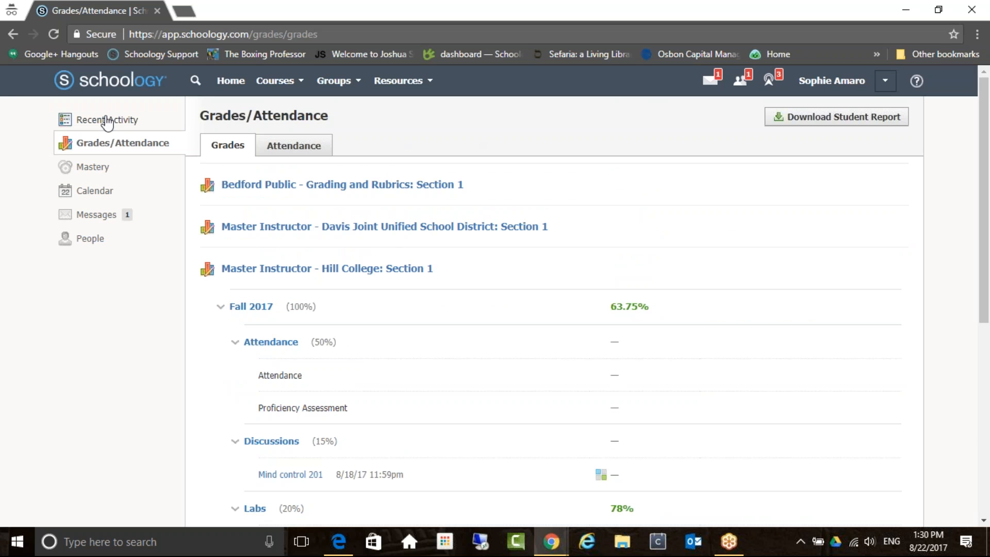
Look over the grades for Master Instructor - Davis Joint Unified School District: Section 1.
{"action": "scroll", "coordinate": [471, 305], "scroll_direction": "down", "scroll_amount": 7}
{"action": "scroll", "coordinate": [468, 313], "scroll_direction": "up", "scroll_amount": 7}
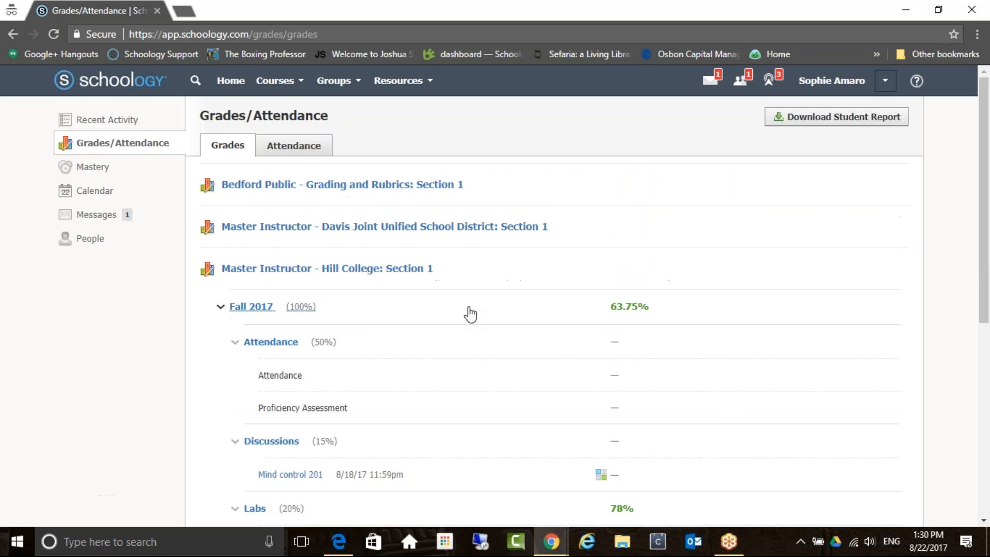
{"action": "left_click", "coordinate": [394, 228]}
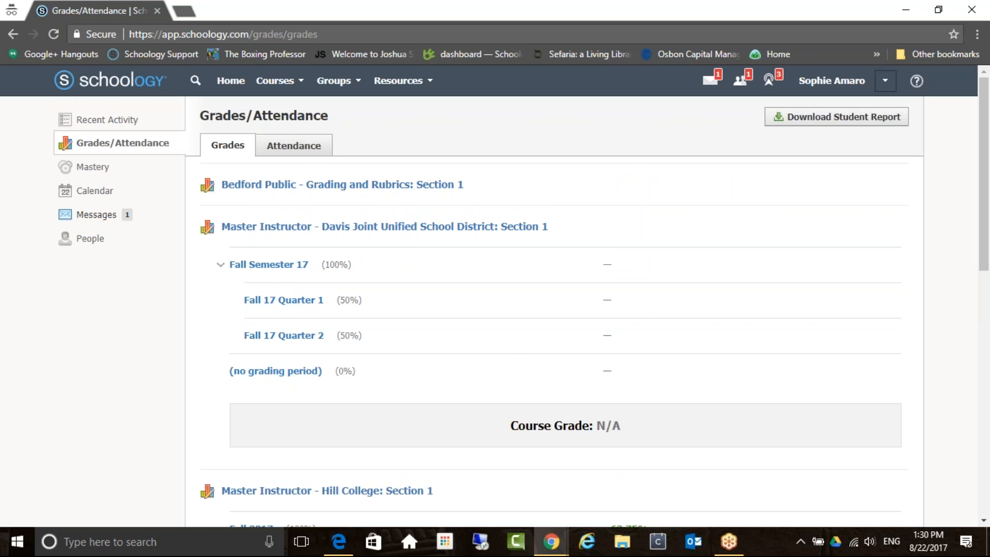
Go back to the student's recent activity and check the messages, requests and notifications.
{"action": "left_click", "coordinate": [103, 127]}
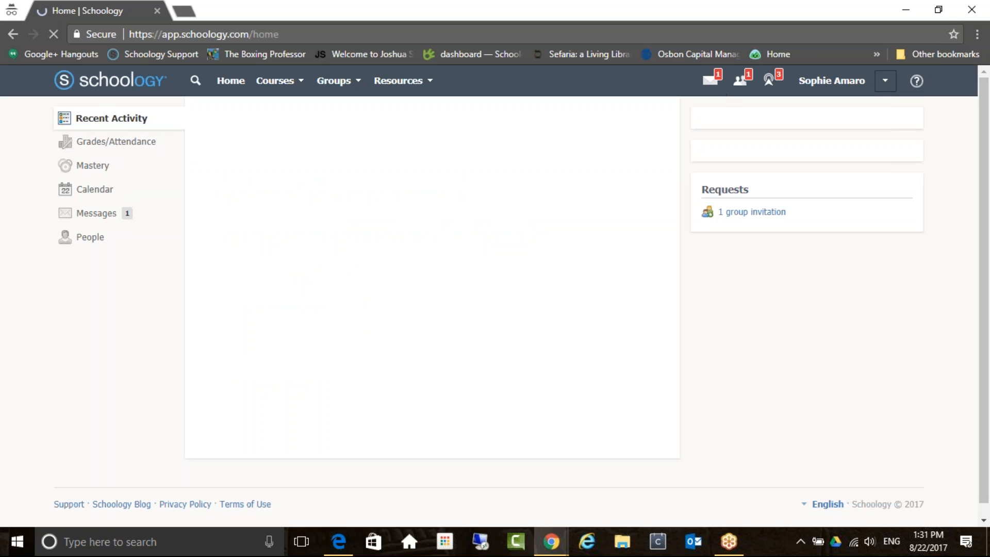
{"action": "left_click", "coordinate": [712, 88]}
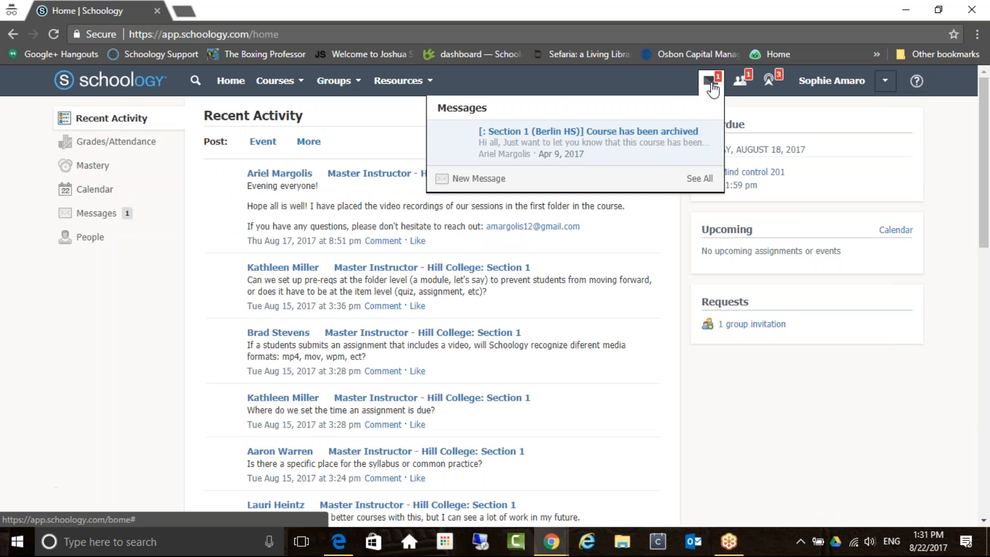
{"action": "left_click", "coordinate": [747, 85]}
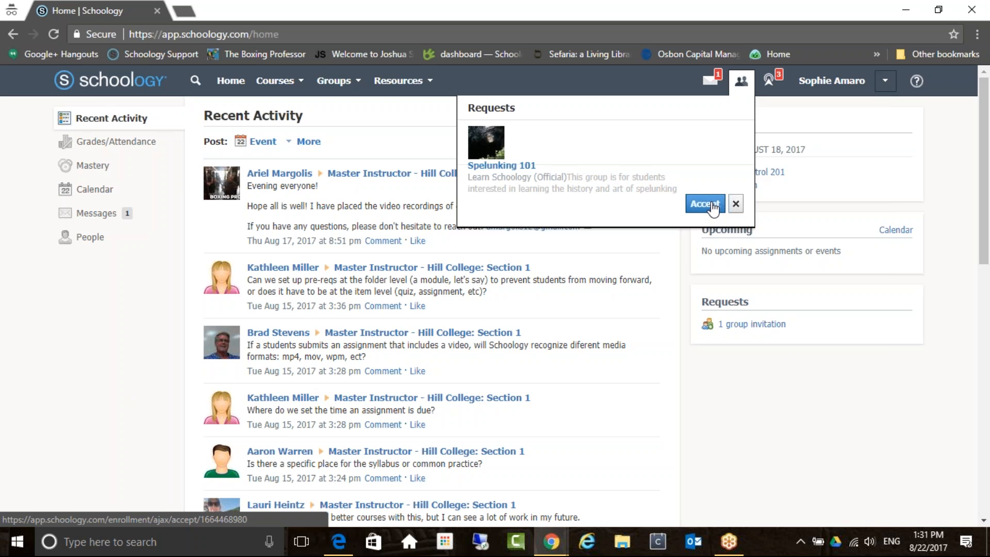
{"action": "left_click", "coordinate": [779, 78]}
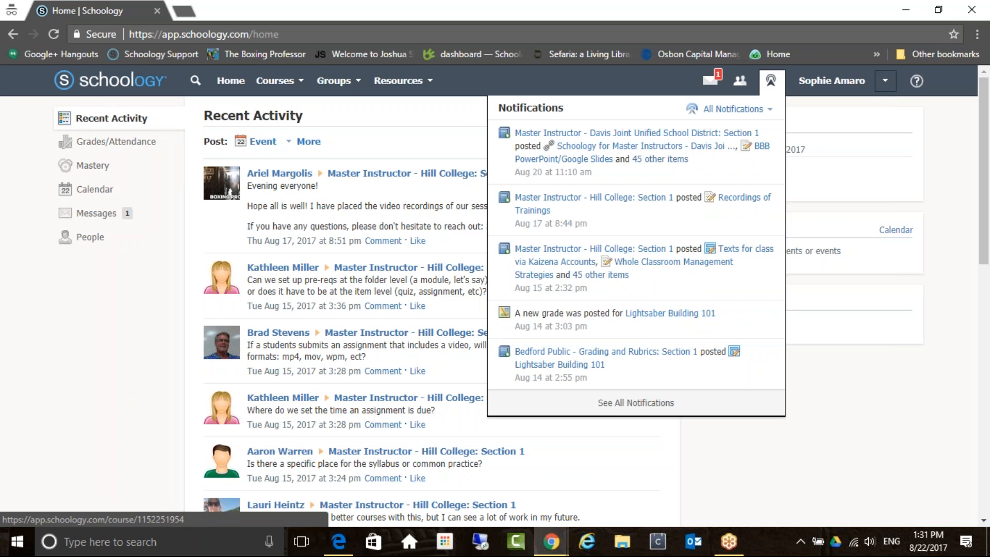
{"action": "left_click", "coordinate": [744, 412]}
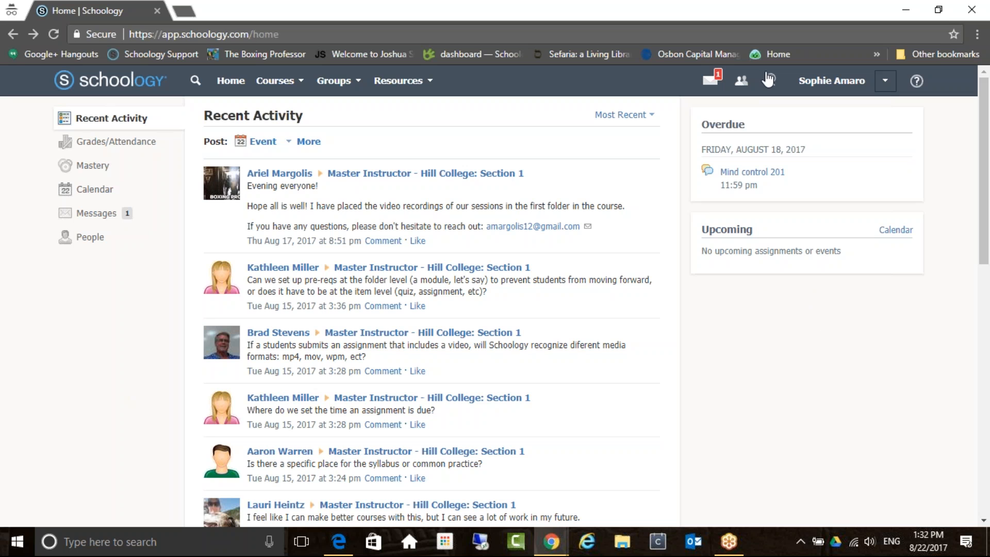
Accept the pending invitation to the Spelunking 101 group from the student's requests.
{"action": "left_click", "coordinate": [743, 82]}
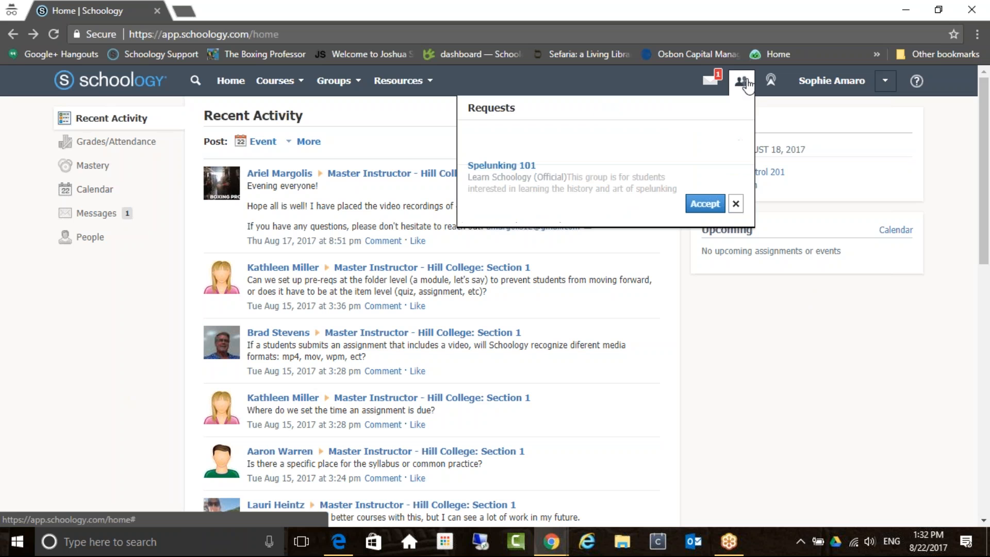
{"action": "left_click", "coordinate": [703, 204]}
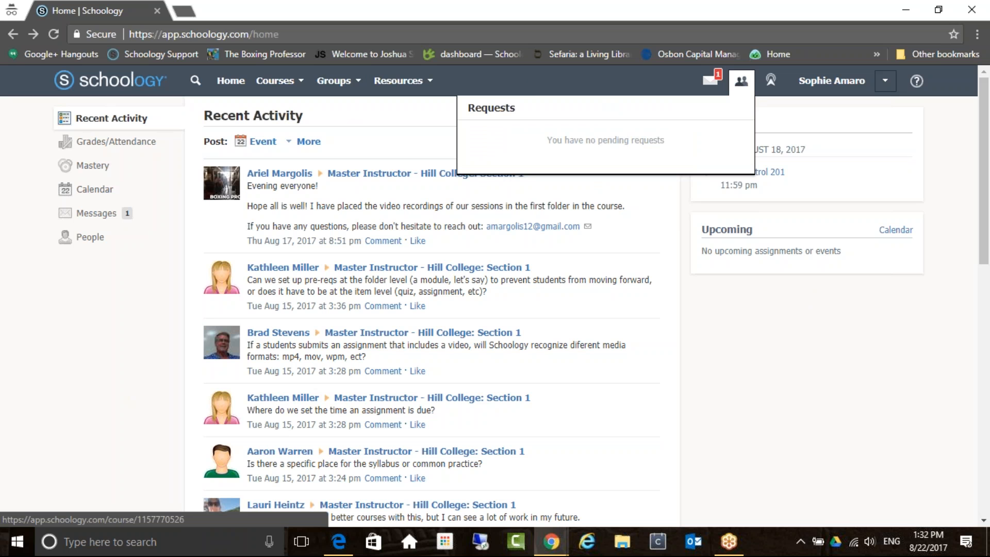
{"action": "left_click", "coordinate": [702, 356]}
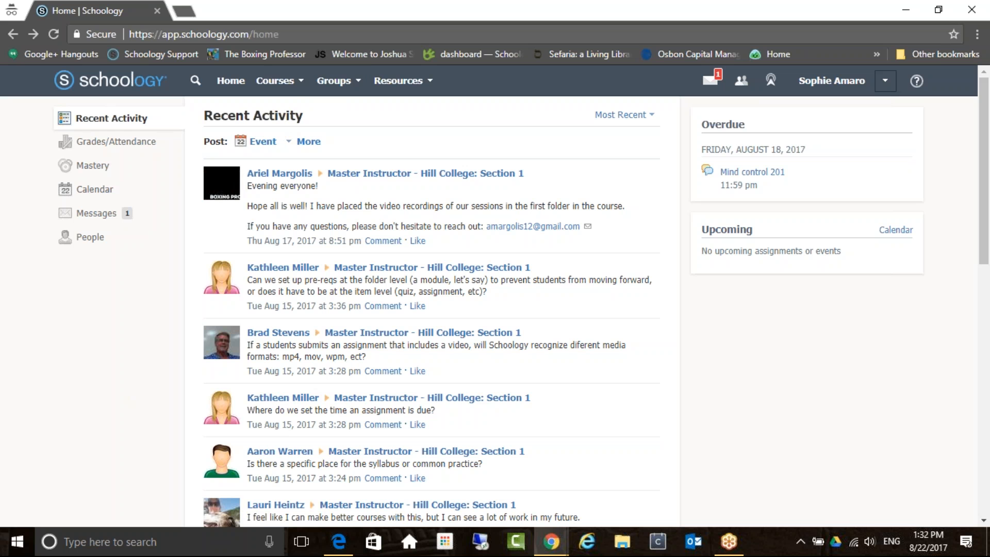
Open the Spelunking 101 group from the student account and view its member list.
{"action": "left_click", "coordinate": [301, 82]}
{"action": "left_click", "coordinate": [334, 81]}
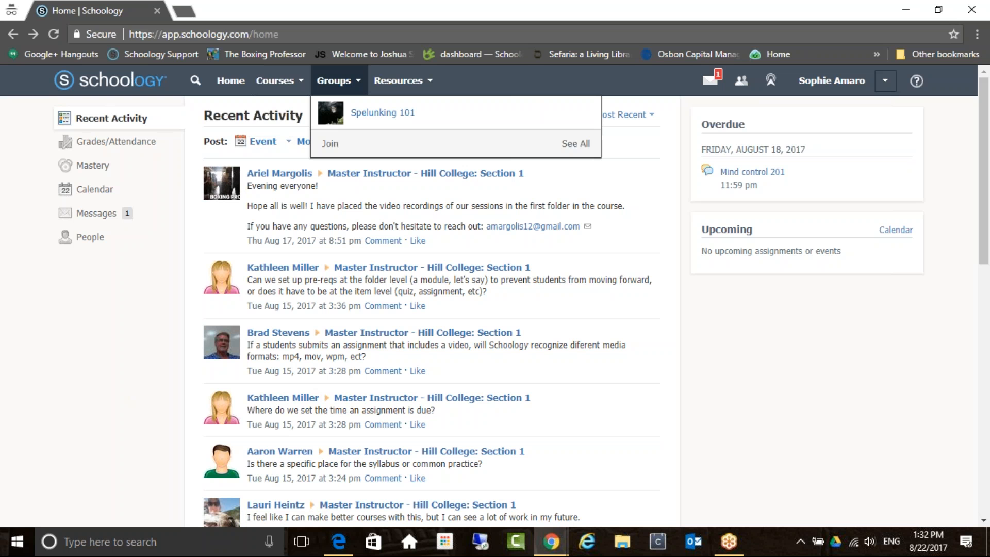
{"action": "left_click", "coordinate": [383, 113]}
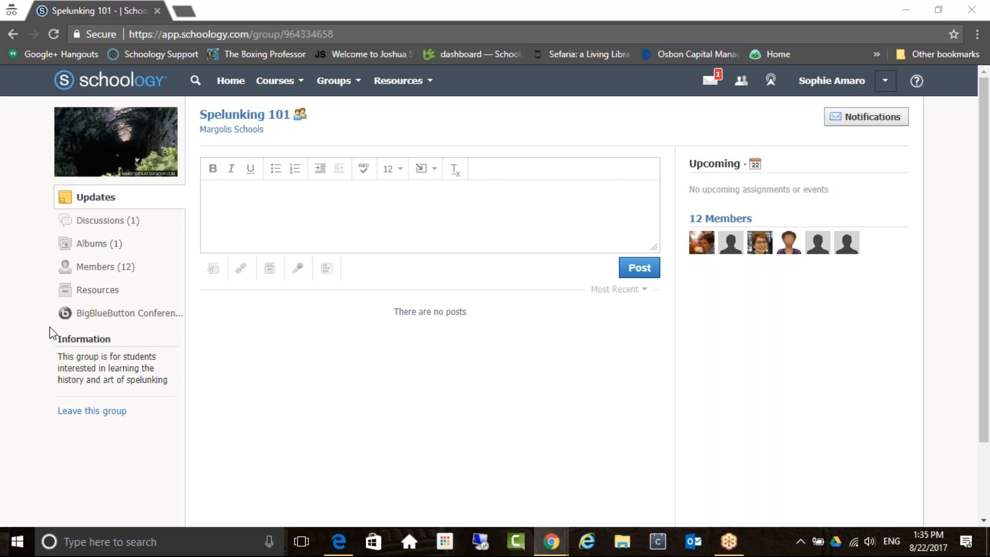
{"action": "left_click", "coordinate": [89, 269]}
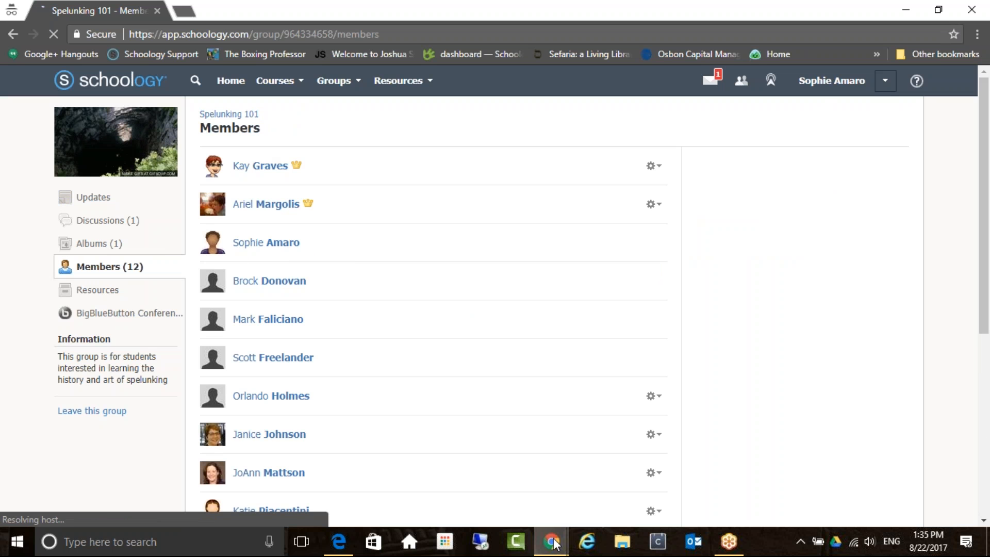
Switch to the instructor's Chrome window and refresh the Spelunking 101 member list.
{"action": "mouse_move", "coordinate": [555, 545]}
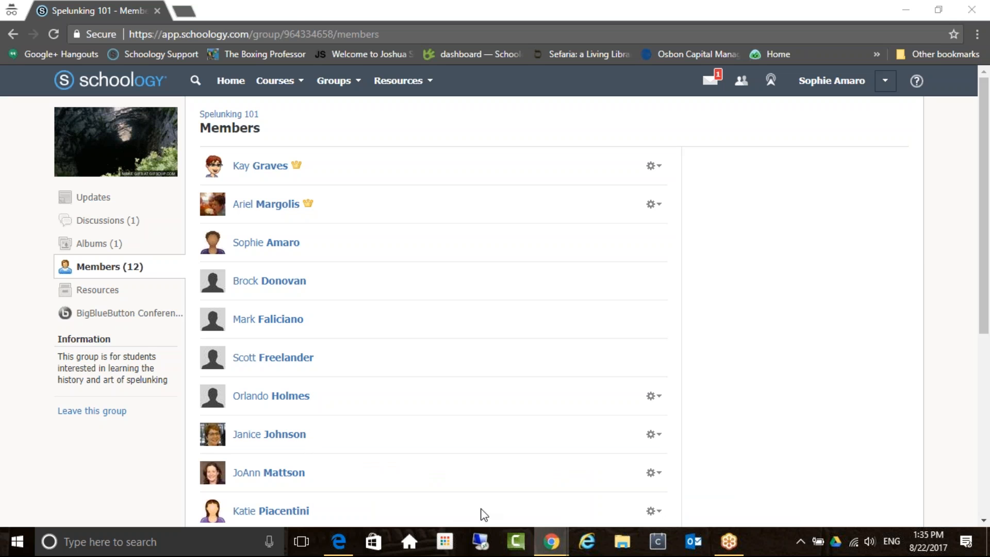
{"action": "left_click", "coordinate": [436, 497]}
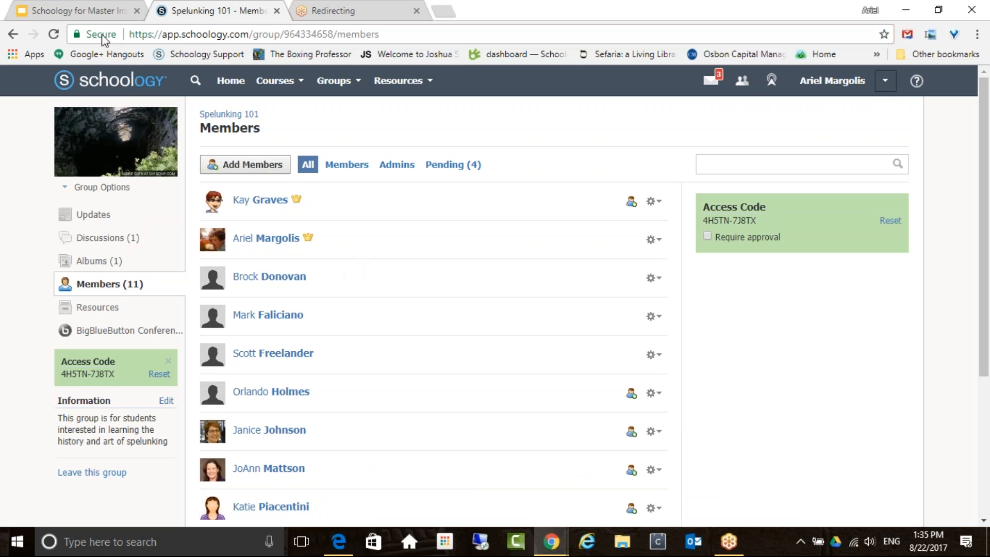
{"action": "left_click", "coordinate": [54, 34]}
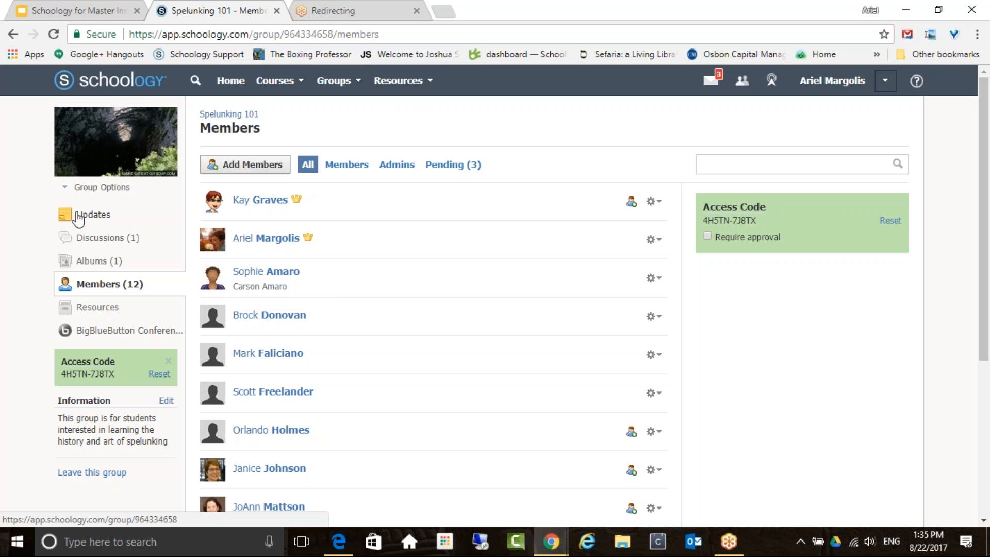
Open the Spelunking 101 group's resources and preview the Spelunking Equipment Check in assignment.
{"action": "left_click", "coordinate": [103, 316]}
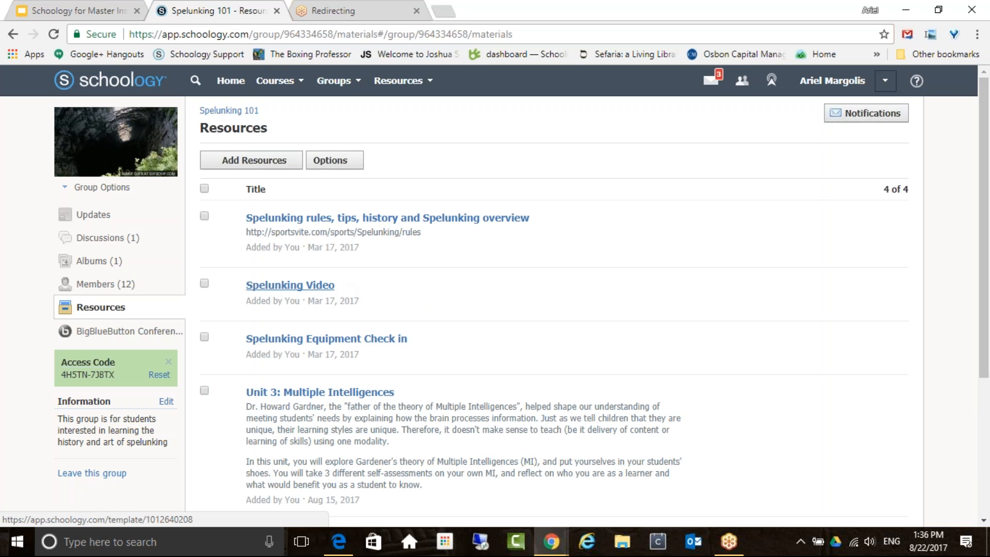
{"action": "left_click", "coordinate": [292, 287]}
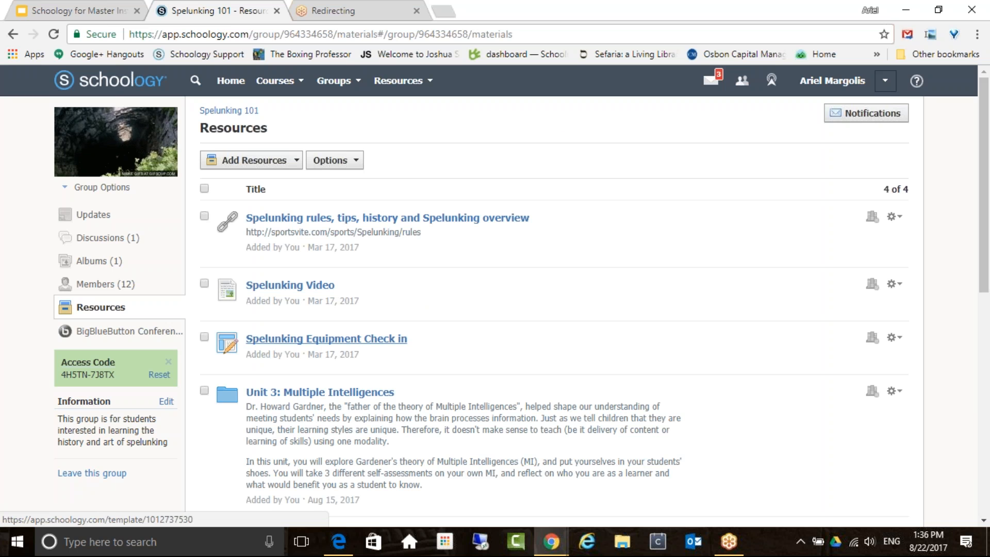
{"action": "left_click", "coordinate": [326, 339]}
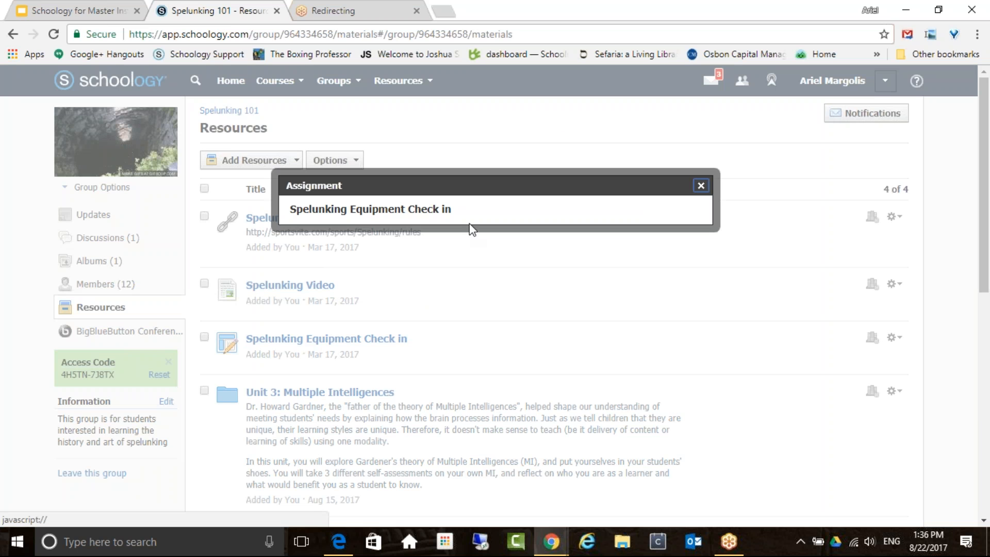
{"action": "left_click", "coordinate": [700, 186]}
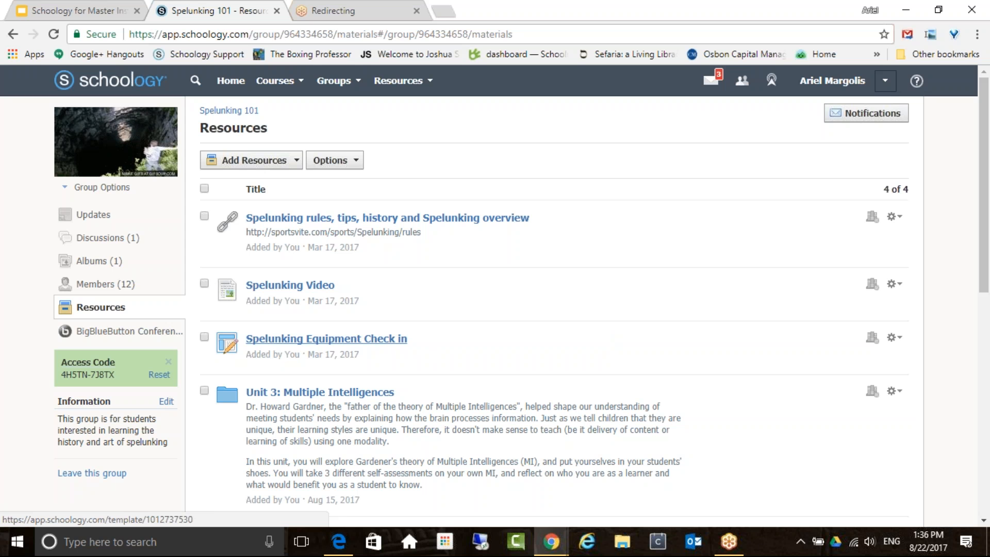
View the available actions for Spelunking Equipment Check in and look through the rest of the group's resource list.
{"action": "left_click", "coordinate": [394, 342]}
{"action": "left_click", "coordinate": [896, 337]}
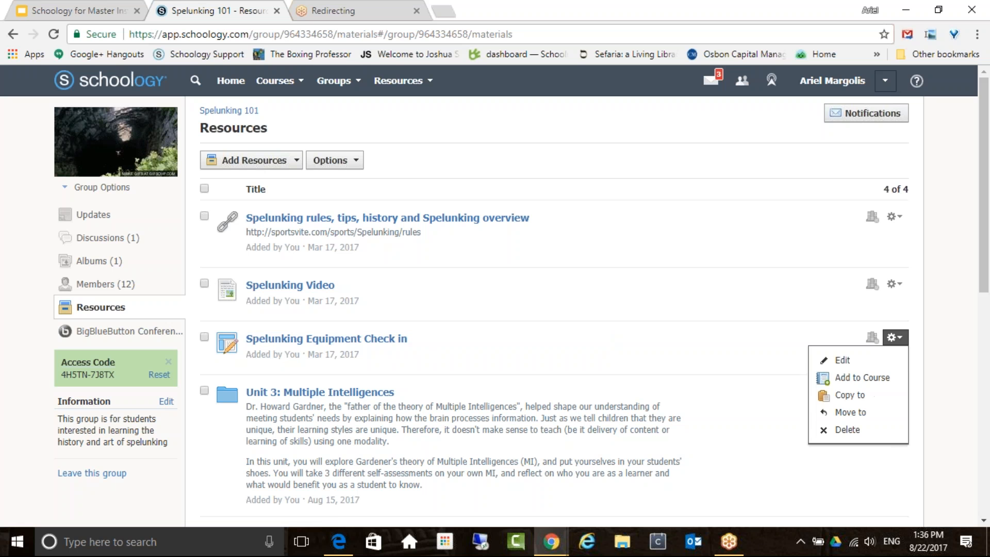
{"action": "left_click", "coordinate": [743, 347]}
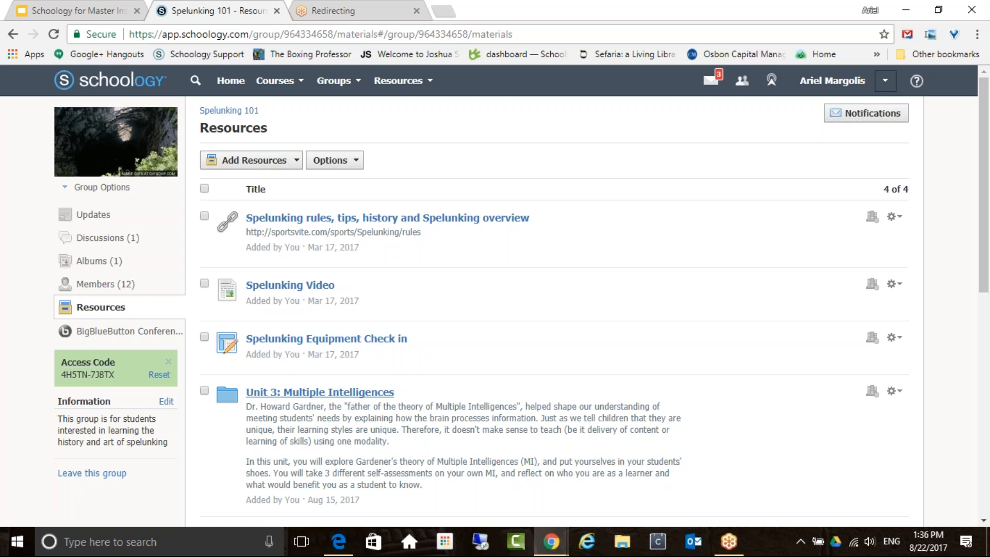
{"action": "scroll", "coordinate": [402, 401], "scroll_direction": "down", "scroll_amount": 3}
{"action": "scroll", "coordinate": [348, 314], "scroll_direction": "up", "scroll_amount": 1}
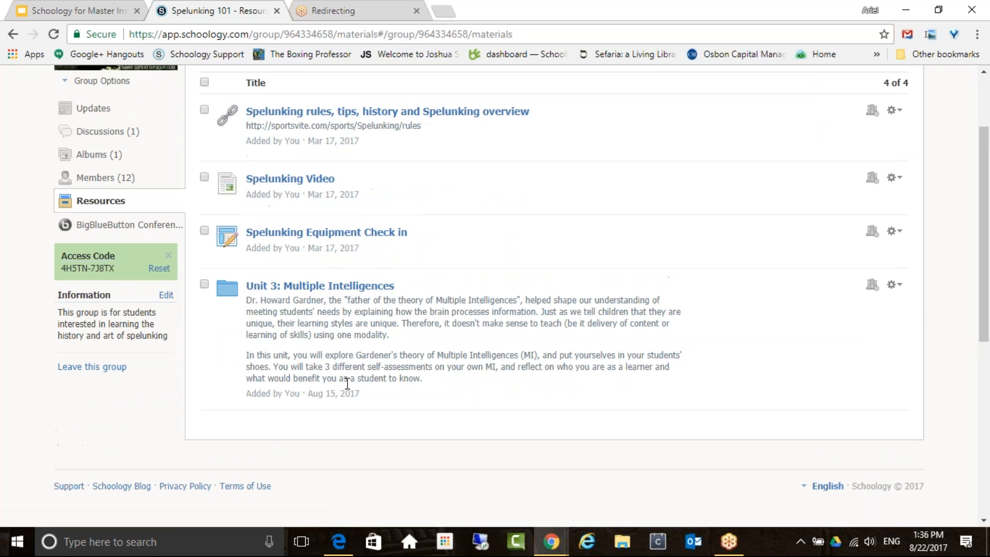
Start copying existing items from the personal resources into the Spelunking 101 group.
{"action": "left_click", "coordinate": [254, 87]}
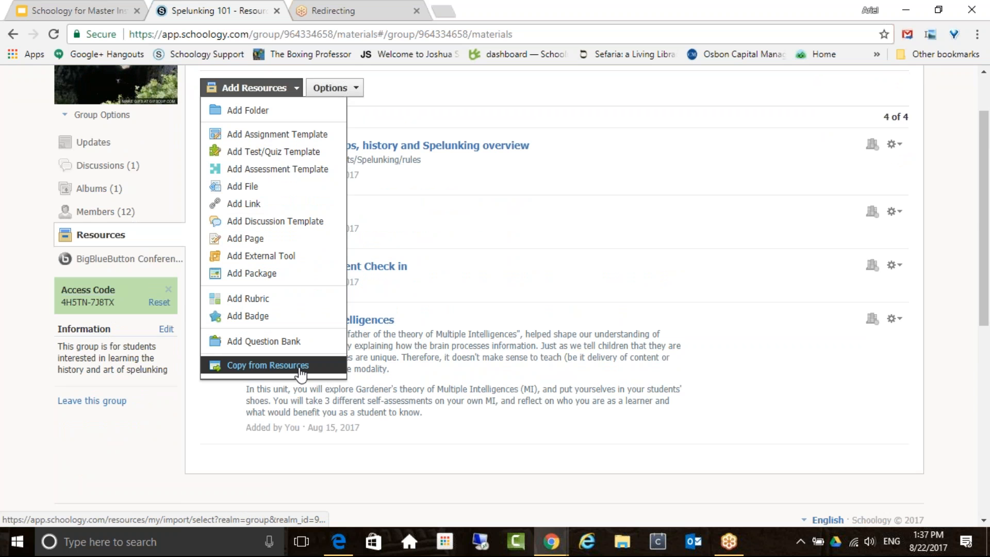
{"action": "left_click", "coordinate": [268, 365]}
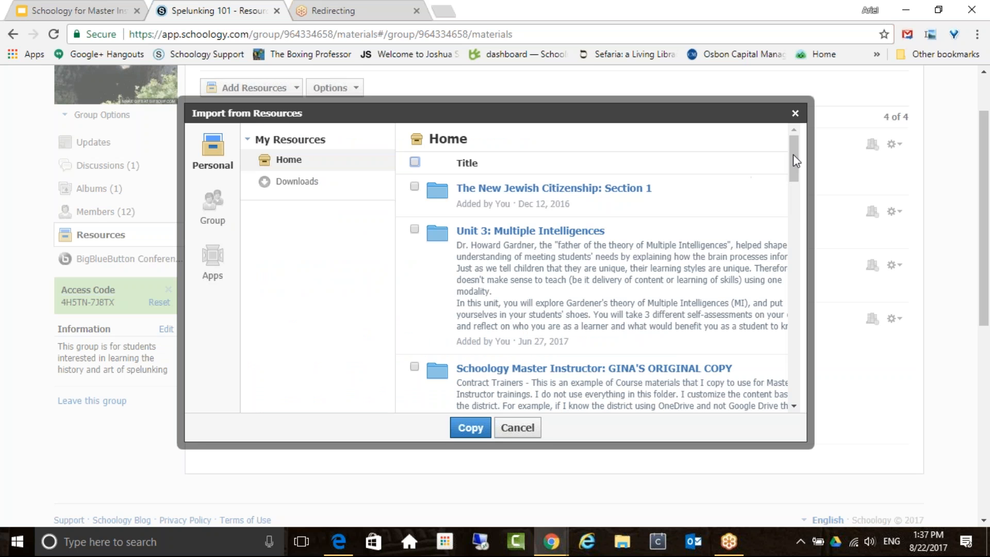
Try to copy the Heating and Cooling question bank from the personal resources into the group.
{"action": "left_click_drag", "start_coordinate": [795, 157], "coordinate": [797, 212]}
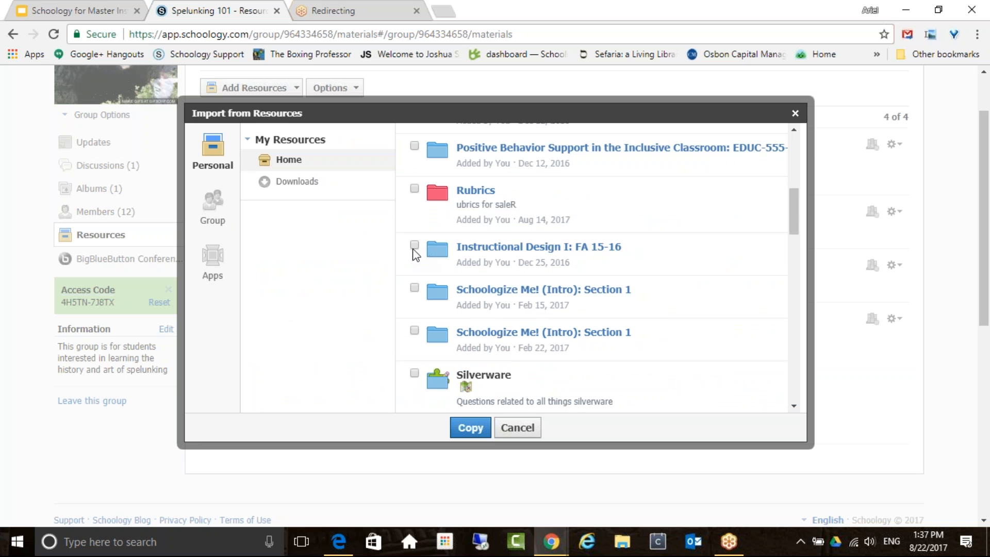
{"action": "left_click_drag", "start_coordinate": [794, 227], "coordinate": [787, 279]}
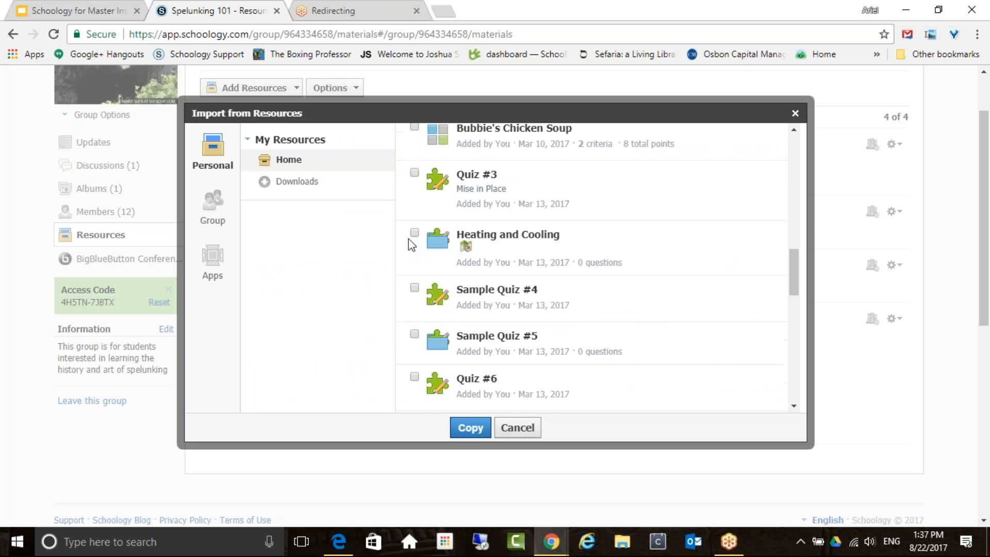
{"action": "left_click", "coordinate": [413, 233]}
{"action": "left_click", "coordinate": [414, 234]}
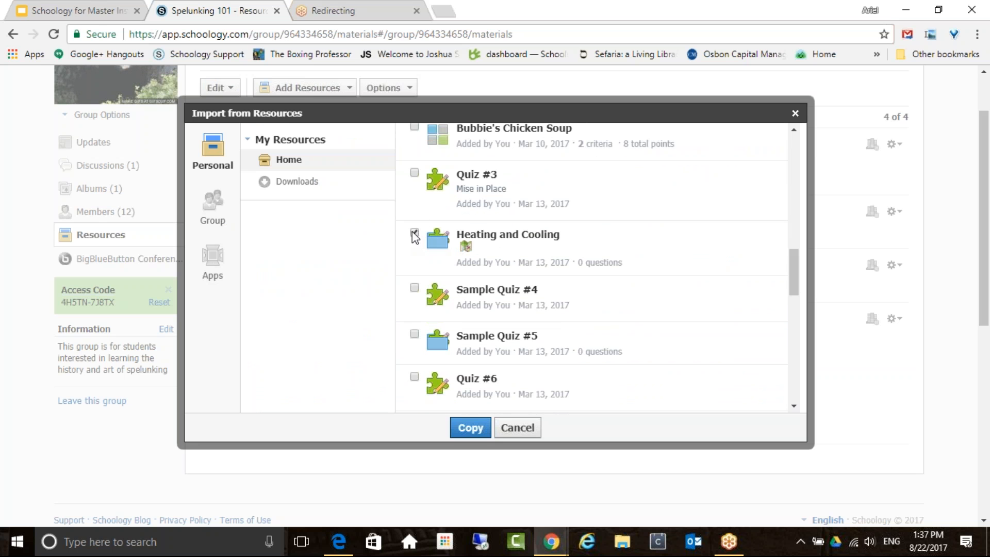
{"action": "left_click", "coordinate": [471, 428]}
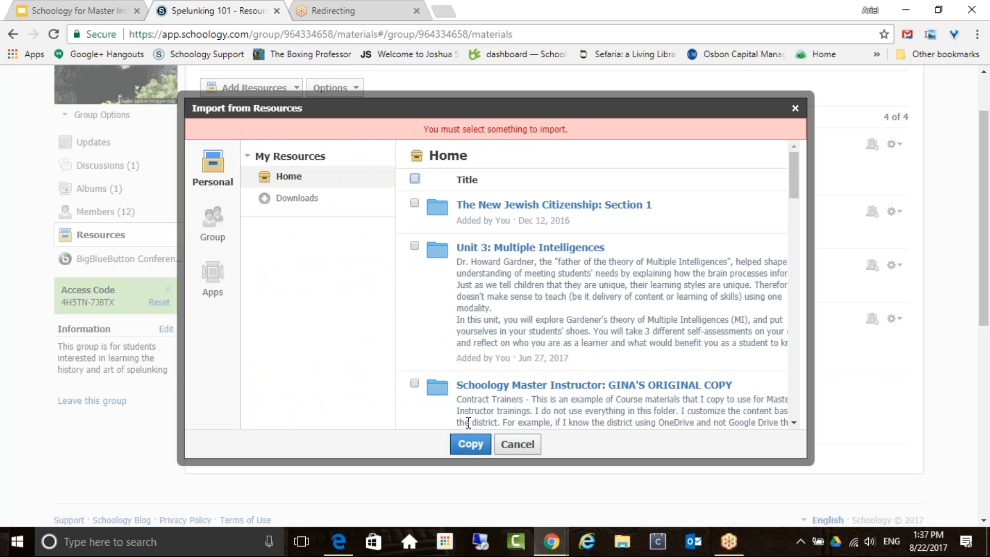
Copy the Heating and Cooling question bank and the Mise in Place rubric into the group's resources, and review the resulting list.
{"action": "scroll", "coordinate": [590, 294], "scroll_direction": "down", "scroll_amount": 6}
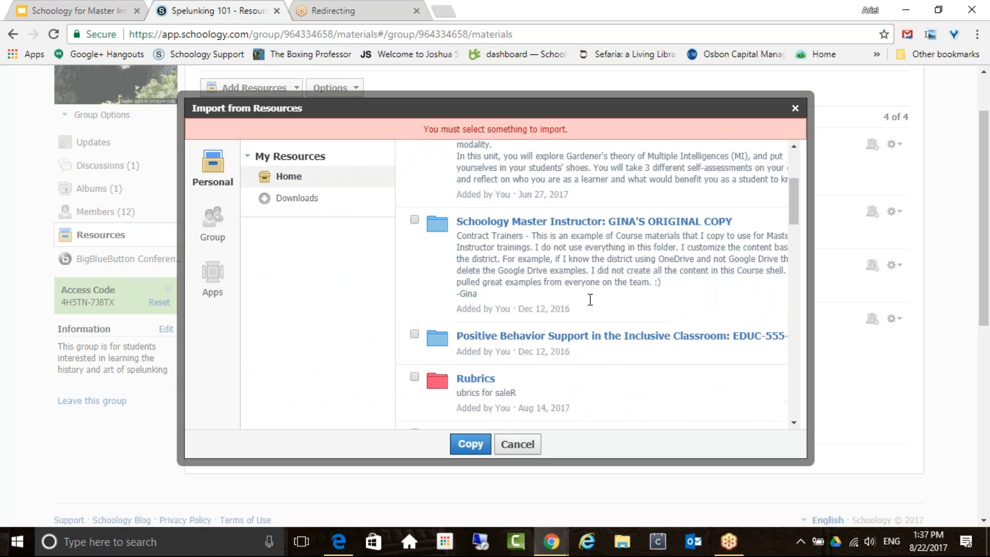
{"action": "scroll", "coordinate": [571, 339], "scroll_direction": "down", "scroll_amount": 10}
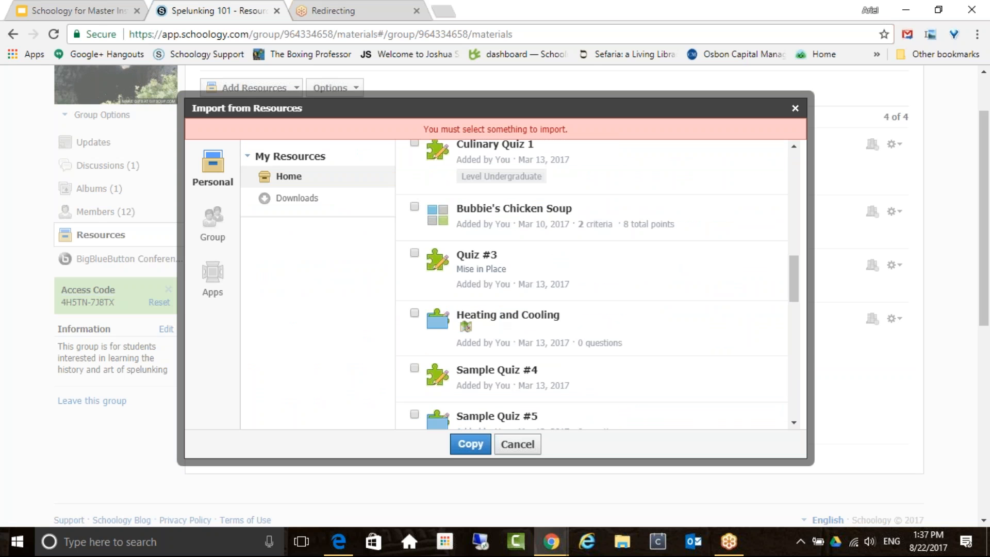
{"action": "left_click", "coordinate": [414, 313]}
{"action": "scroll", "coordinate": [570, 376], "scroll_direction": "down", "scroll_amount": 3}
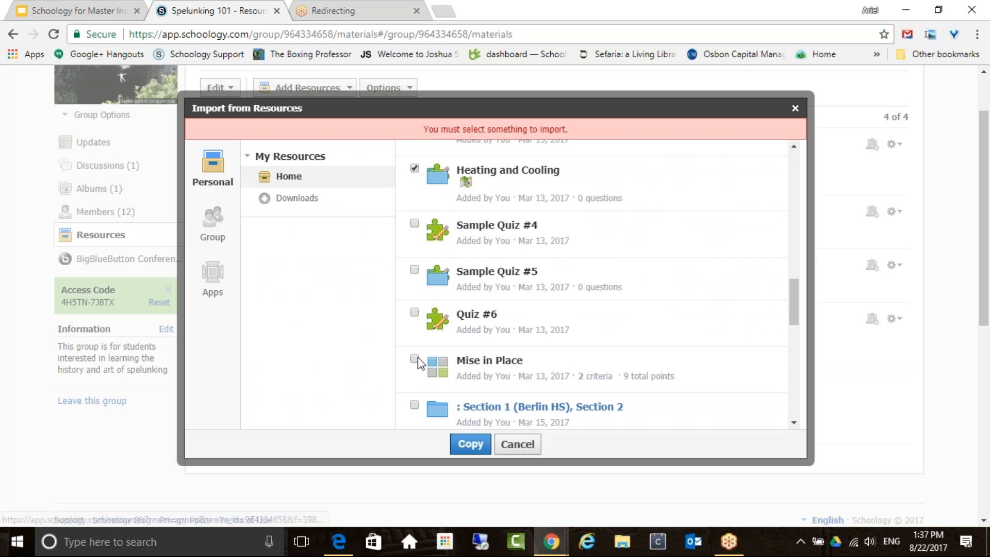
{"action": "left_click", "coordinate": [415, 360]}
{"action": "left_click", "coordinate": [469, 442]}
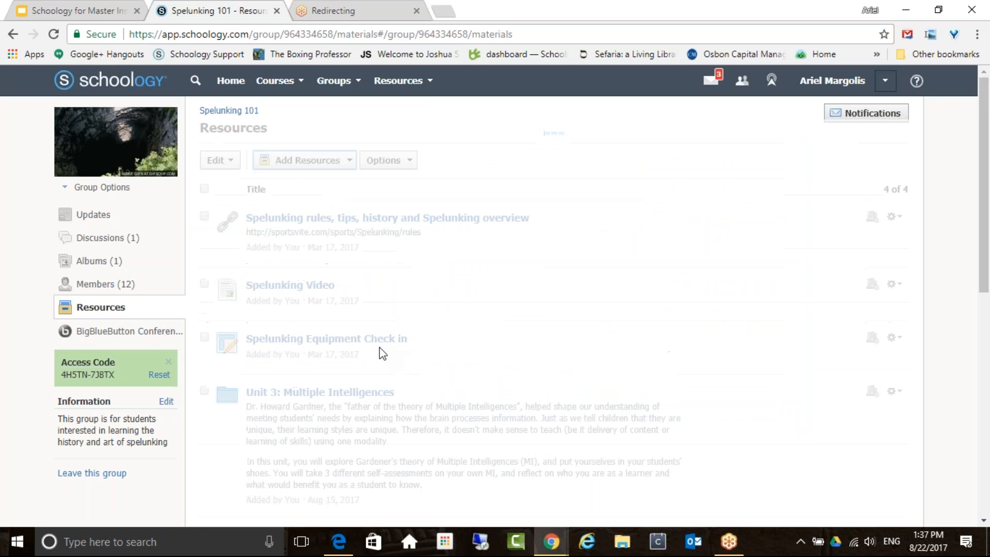
{"action": "scroll", "coordinate": [350, 341], "scroll_direction": "down", "scroll_amount": 7}
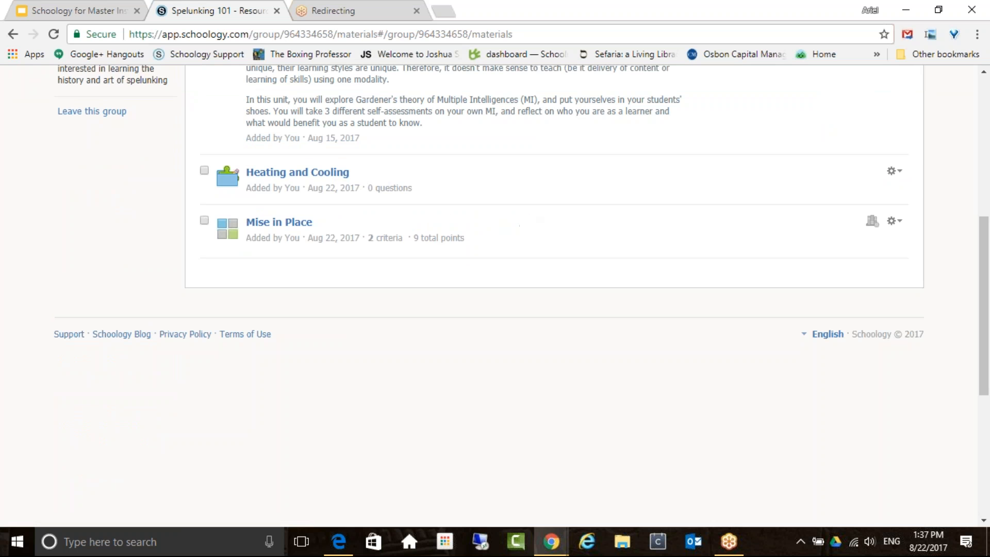
{"action": "scroll", "coordinate": [570, 209], "scroll_direction": "up", "scroll_amount": 4}
{"action": "scroll", "coordinate": [570, 258], "scroll_direction": "up", "scroll_amount": 3}
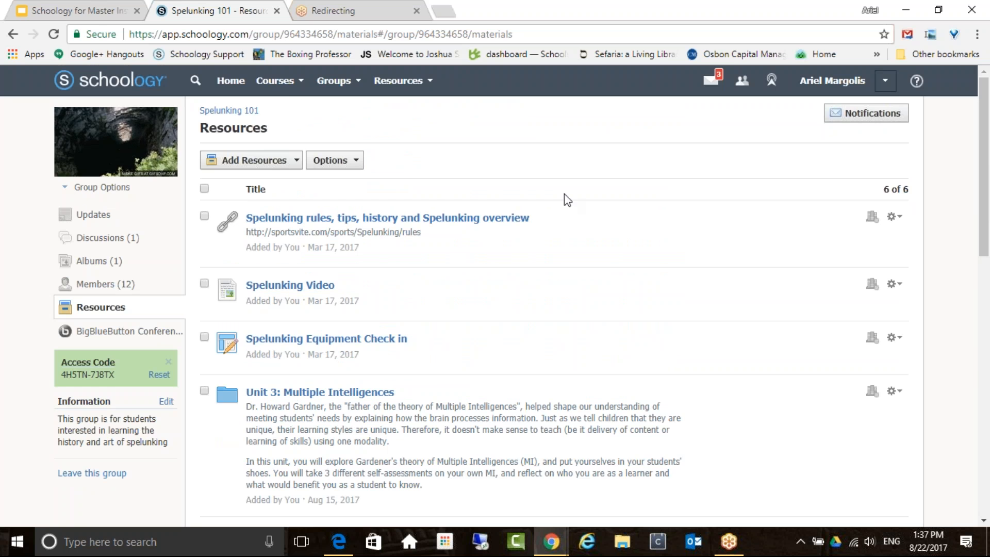
Look through the Spelunking 101 group's full resource list and its member list.
{"action": "scroll", "coordinate": [566, 199], "scroll_direction": "down", "scroll_amount": 5}
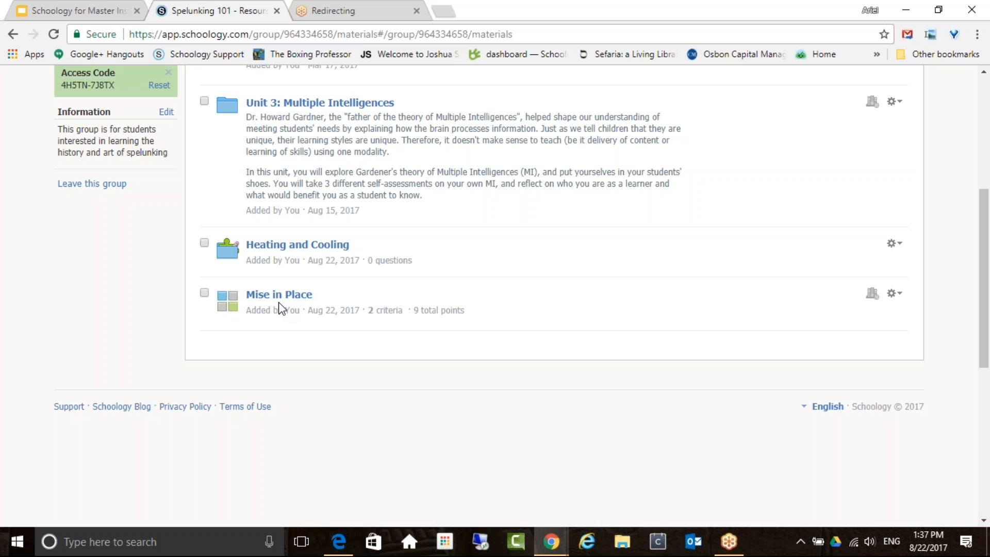
{"action": "scroll", "coordinate": [279, 309], "scroll_direction": "up", "scroll_amount": 3}
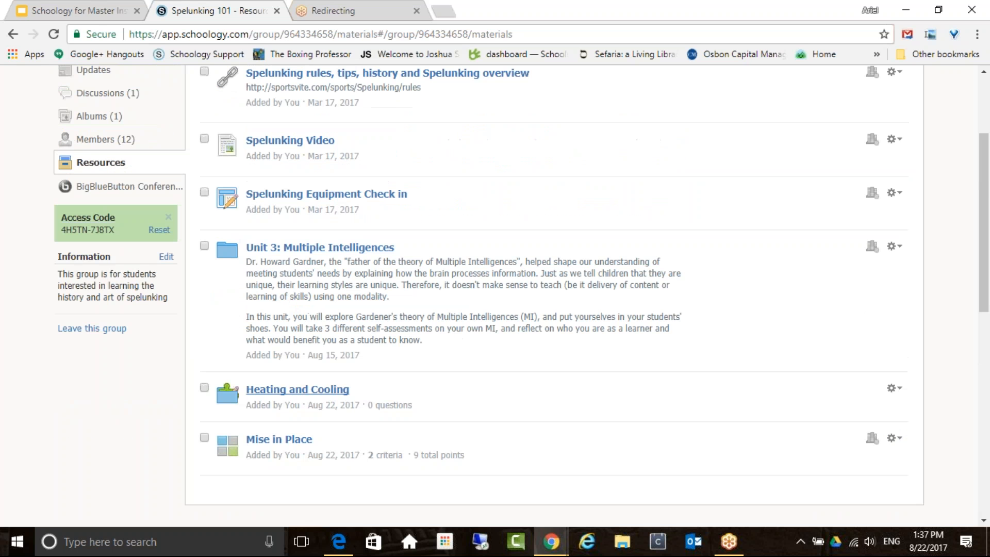
{"action": "scroll", "coordinate": [665, 364], "scroll_direction": "up", "scroll_amount": 3}
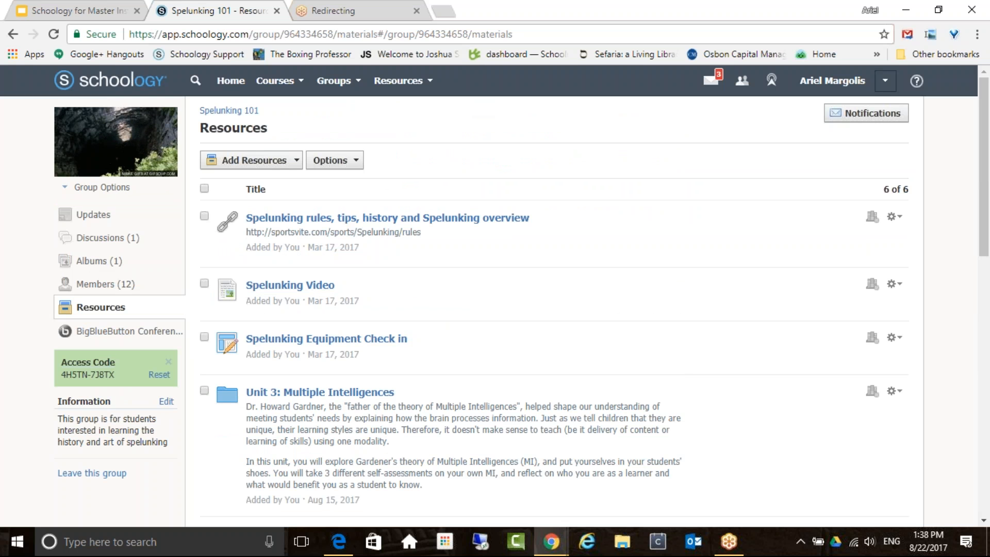
{"action": "left_click", "coordinate": [114, 290]}
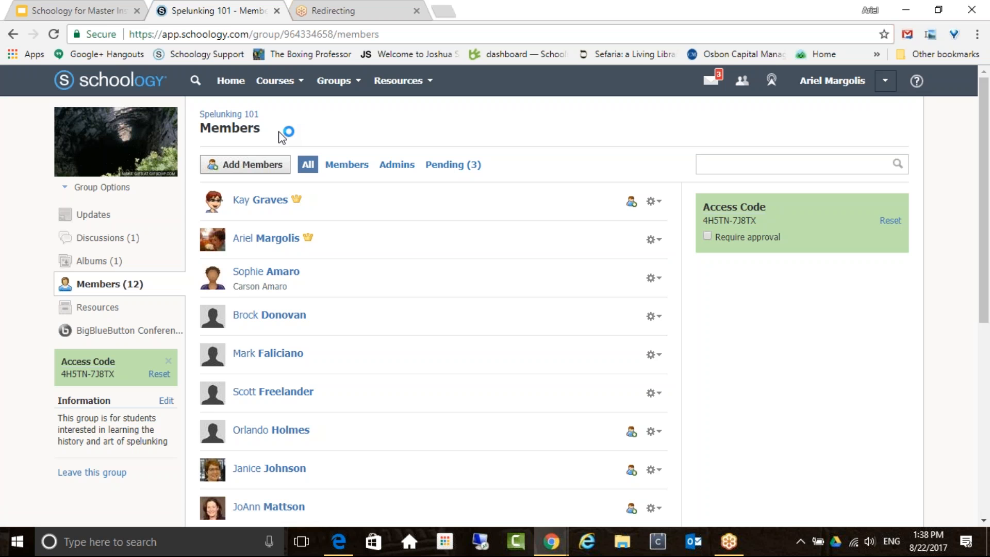
{"action": "scroll", "coordinate": [388, 308], "scroll_direction": "down", "scroll_amount": 4}
{"action": "scroll", "coordinate": [388, 308], "scroll_direction": "up", "scroll_amount": 4}
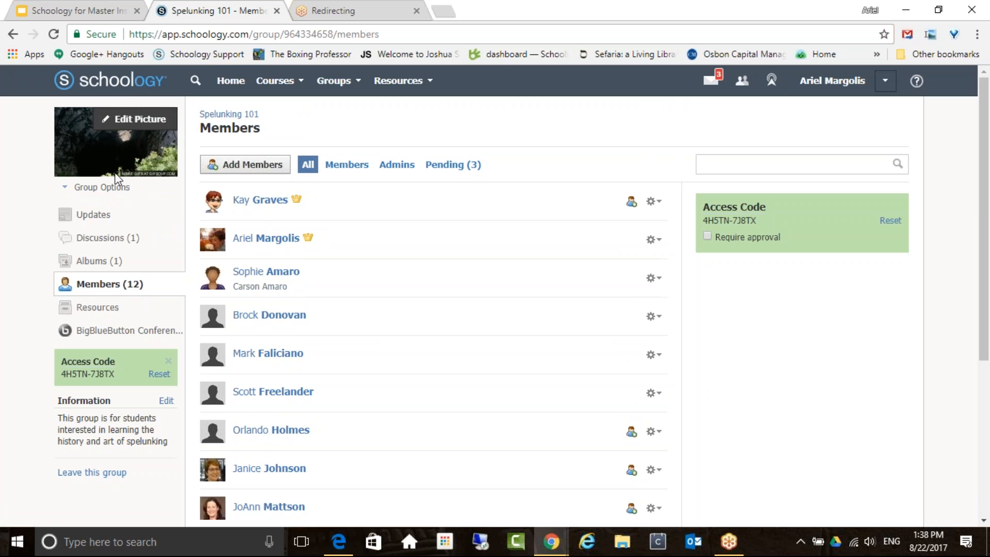
Examine the Spelunking 101 group's info, recycle bin, and privacy settings, including the other and parent settings.
{"action": "left_click", "coordinate": [83, 188]}
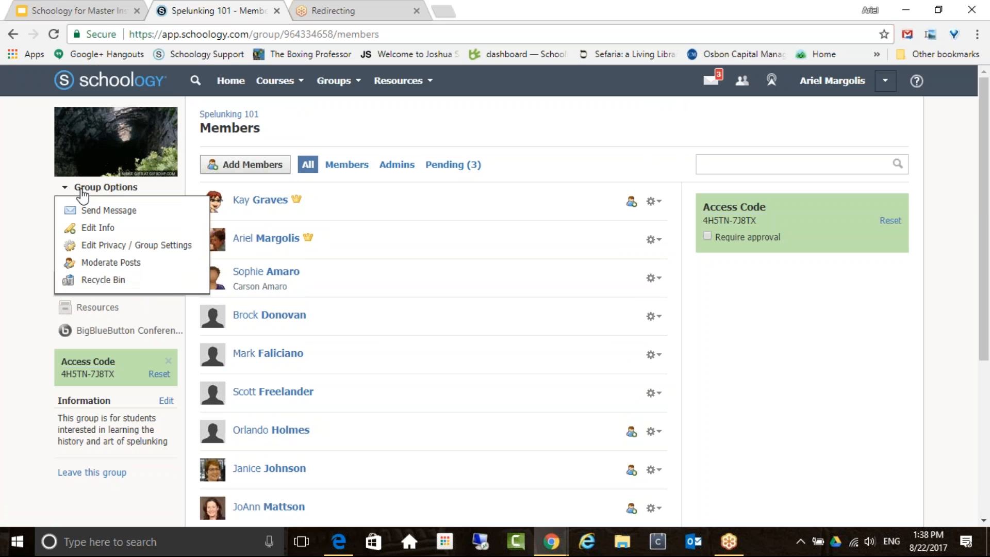
{"action": "left_click", "coordinate": [116, 246]}
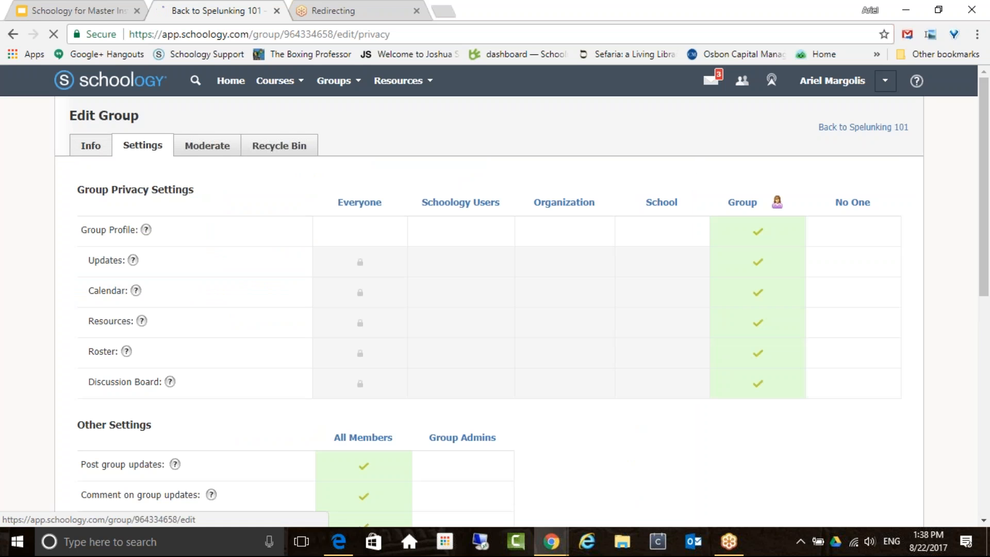
{"action": "left_click", "coordinate": [91, 145]}
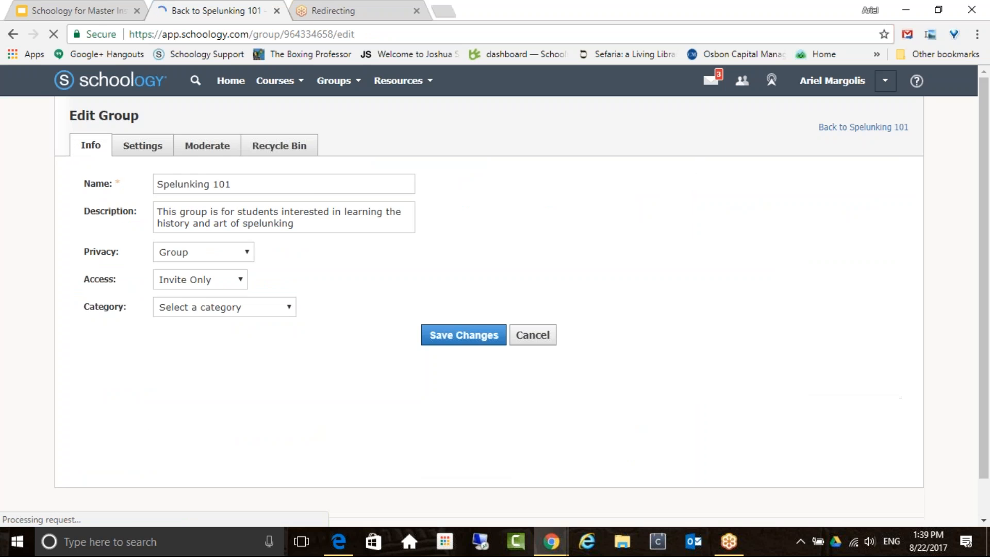
{"action": "left_click", "coordinate": [279, 146]}
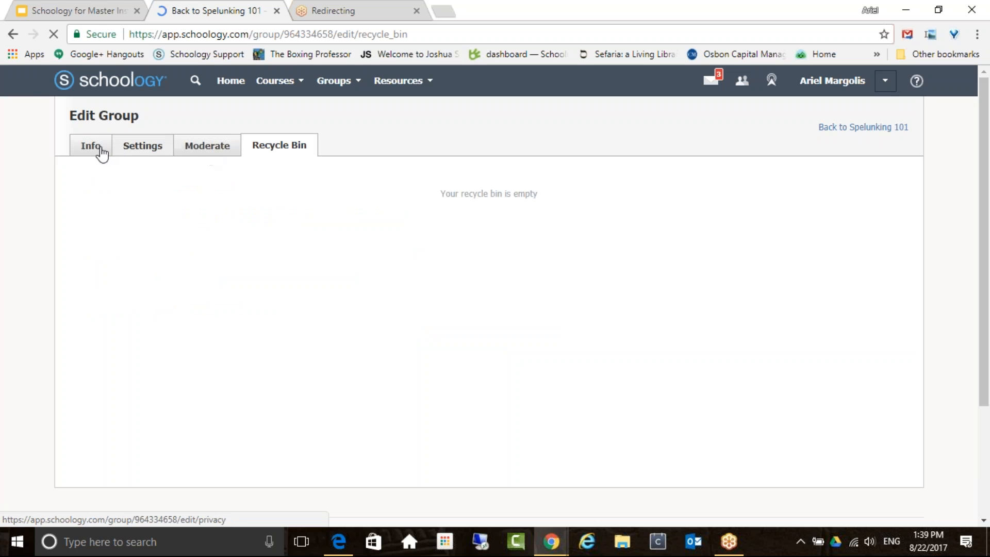
{"action": "left_click", "coordinate": [149, 149]}
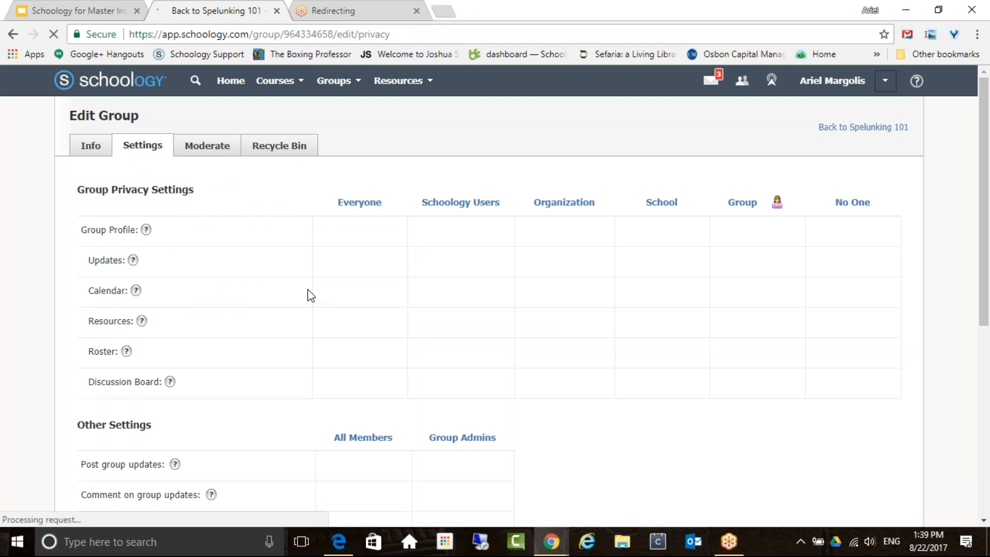
{"action": "scroll", "coordinate": [308, 295], "scroll_direction": "down", "scroll_amount": 10}
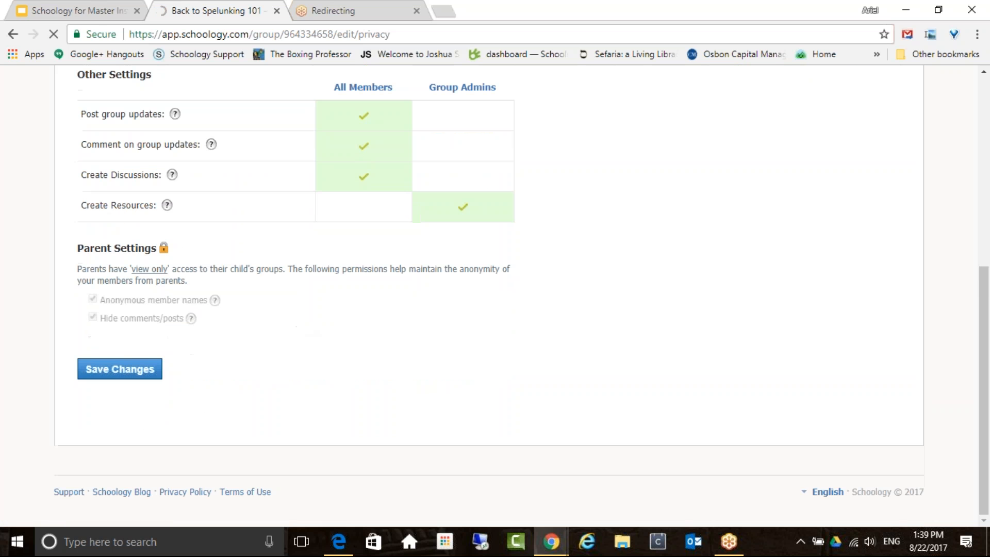
{"action": "scroll", "coordinate": [299, 413], "scroll_direction": "up", "scroll_amount": 10}
Delete Private Group from the complete list of own groups.
{"action": "left_click", "coordinate": [339, 86]}
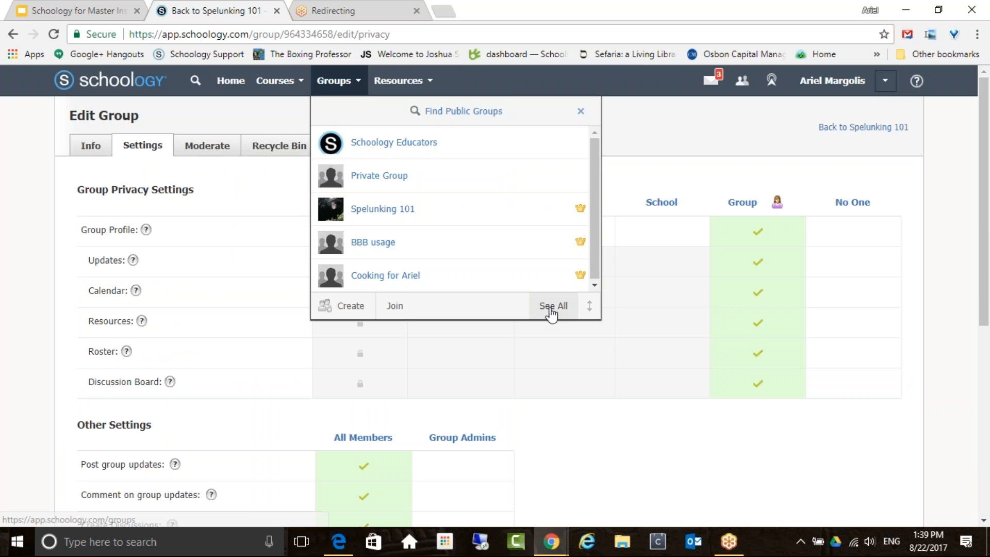
{"action": "left_click", "coordinate": [551, 308]}
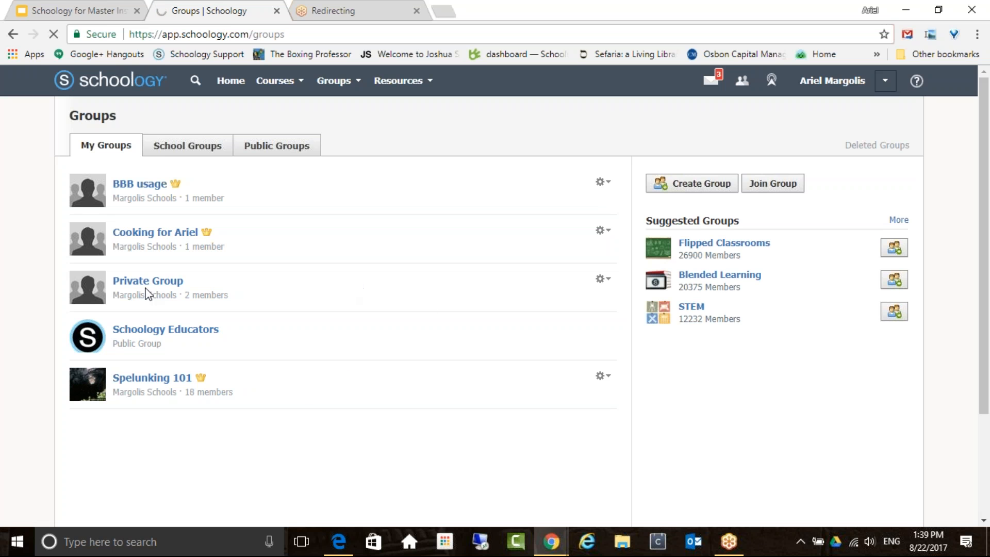
{"action": "left_click", "coordinate": [600, 281]}
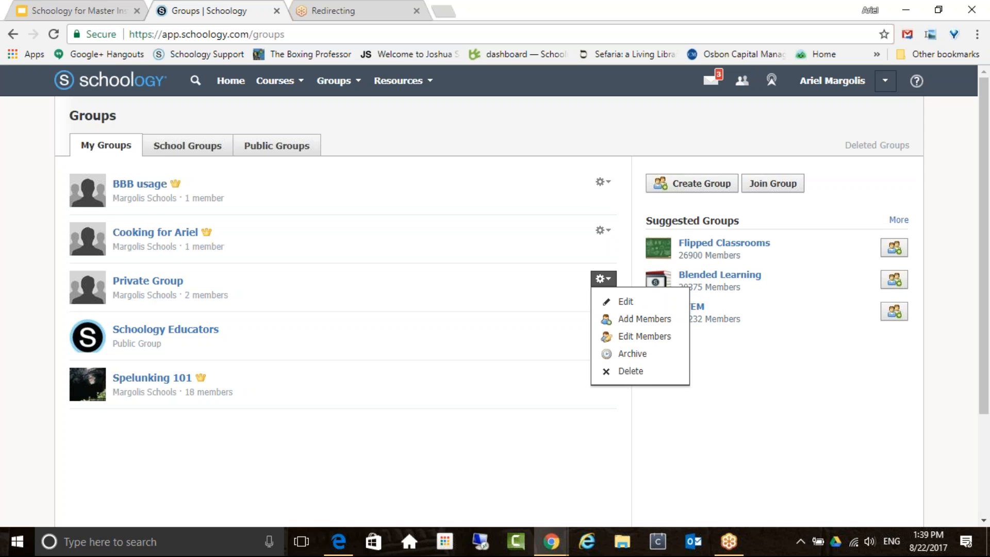
{"action": "left_click", "coordinate": [618, 372]}
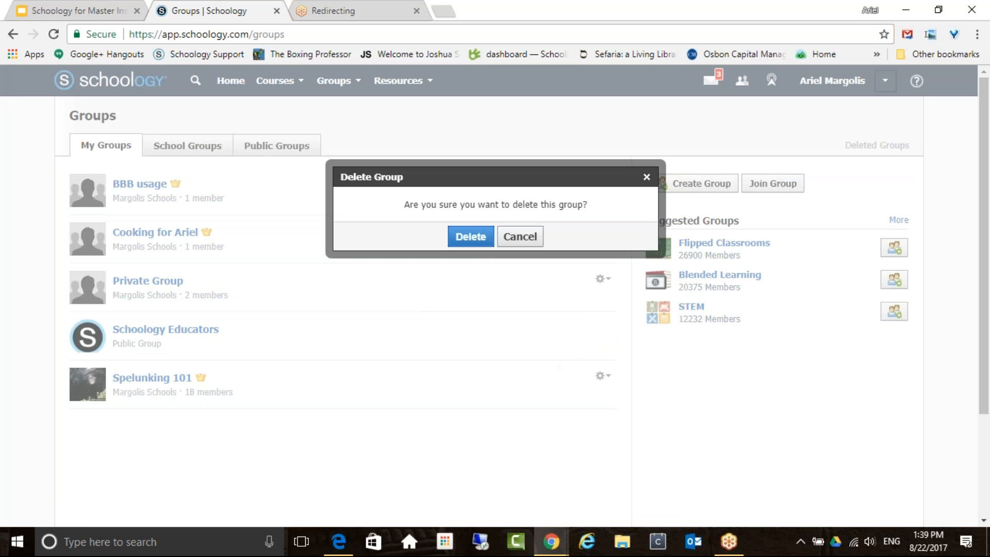
{"action": "left_click", "coordinate": [470, 234]}
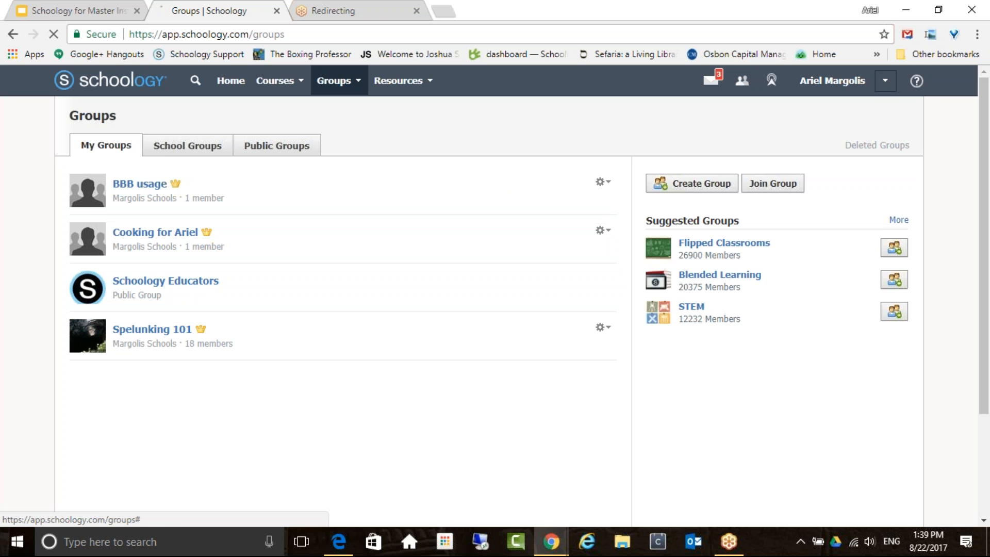
View the Spelunking 101 group's updates page and look through the public groups available to join.
{"action": "left_click", "coordinate": [330, 82]}
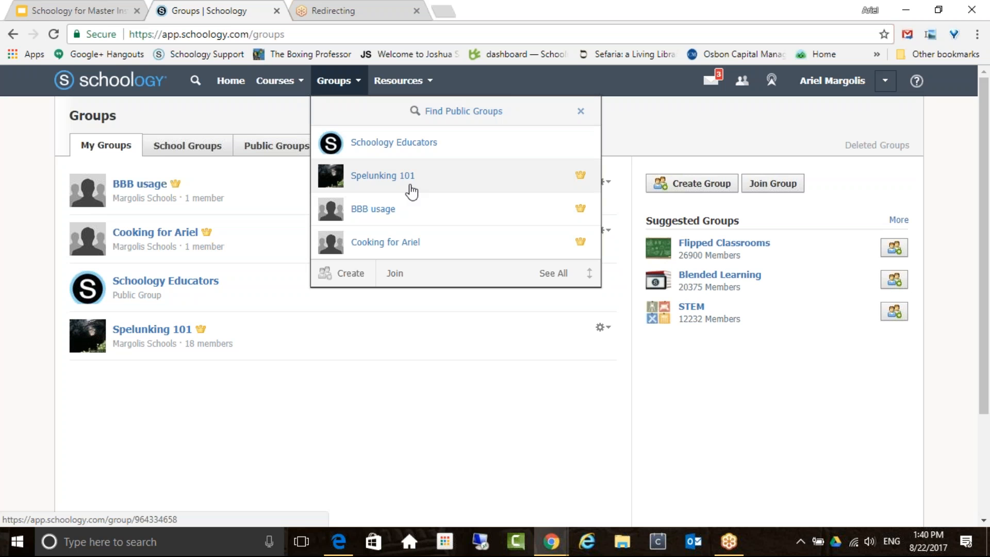
{"action": "left_click", "coordinate": [411, 188]}
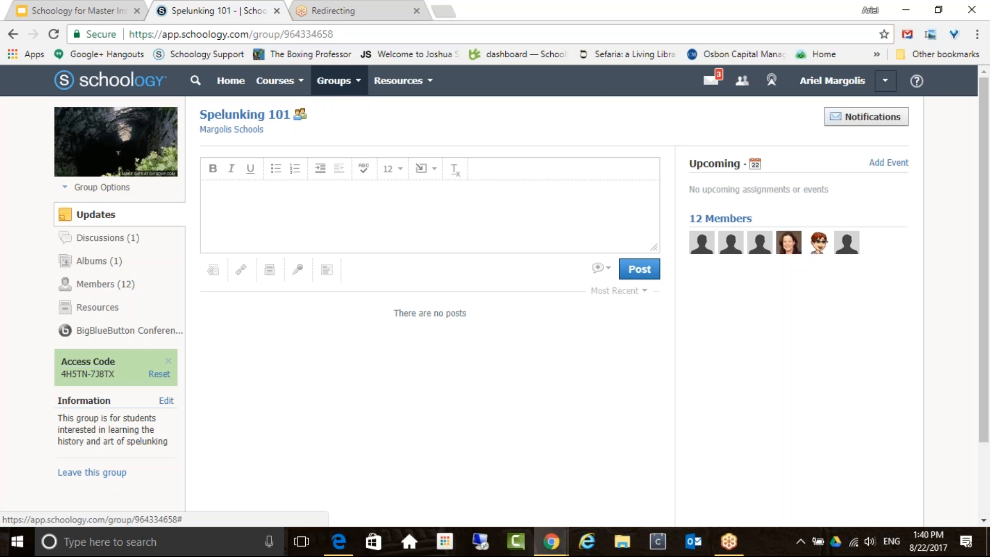
{"action": "left_click", "coordinate": [334, 80]}
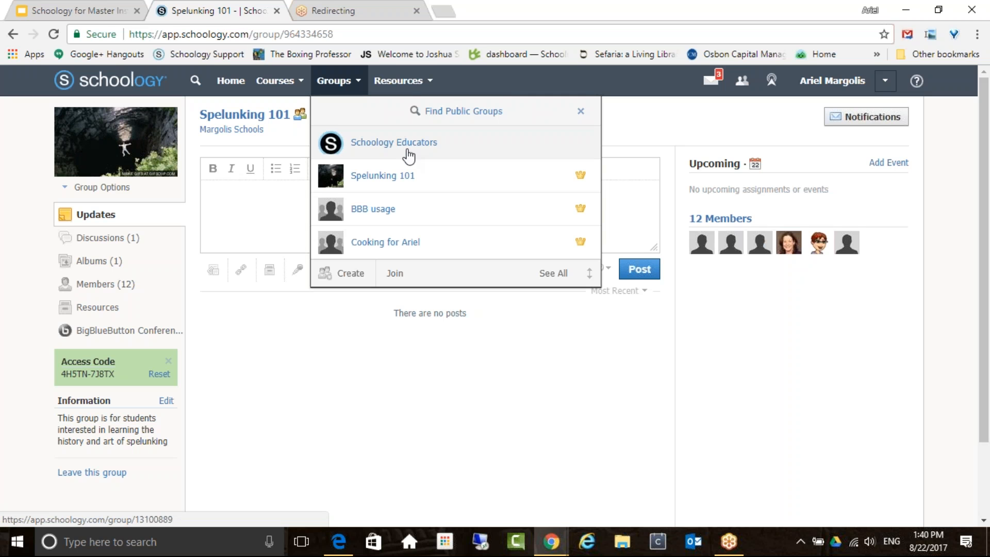
{"action": "left_click", "coordinate": [458, 119]}
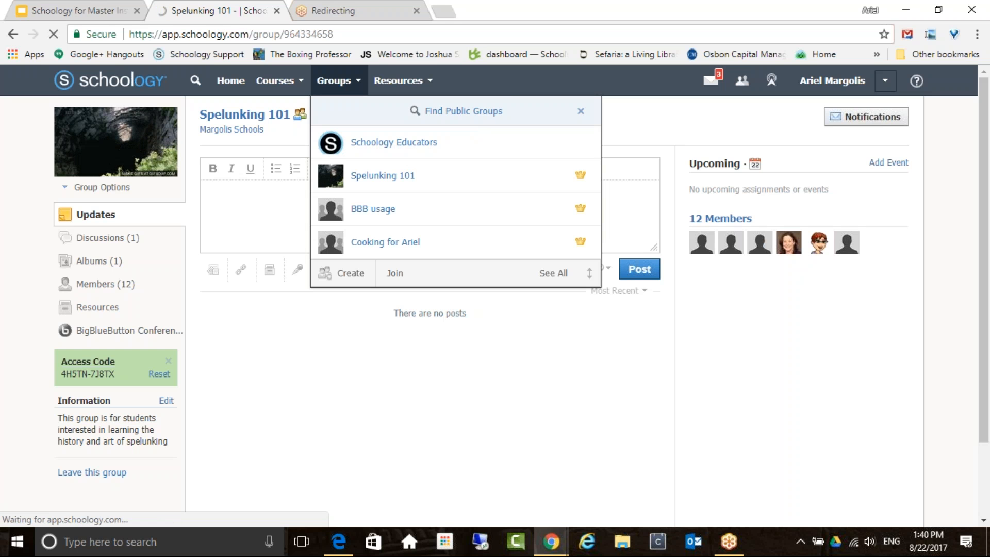
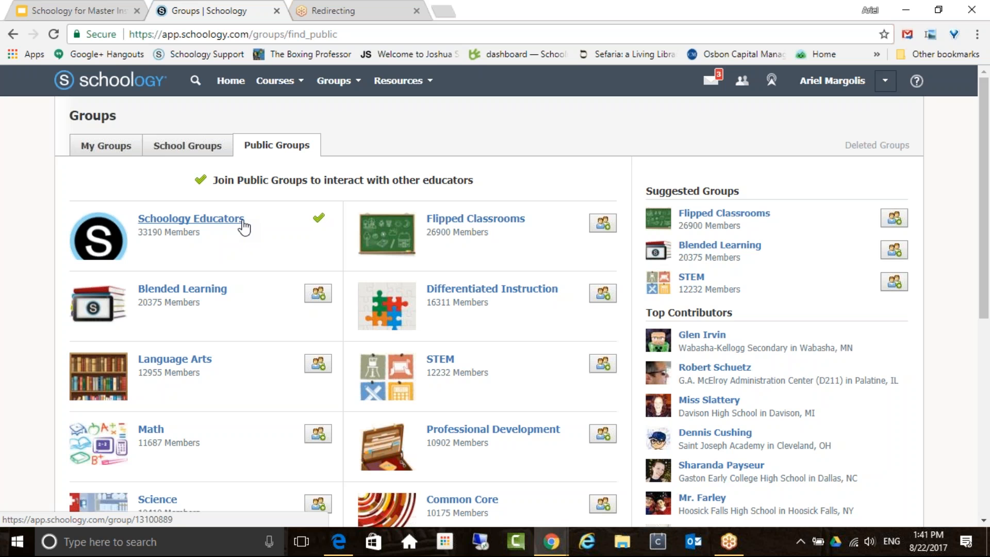
{"action": "scroll", "coordinate": [244, 262], "scroll_direction": "down", "scroll_amount": 3}
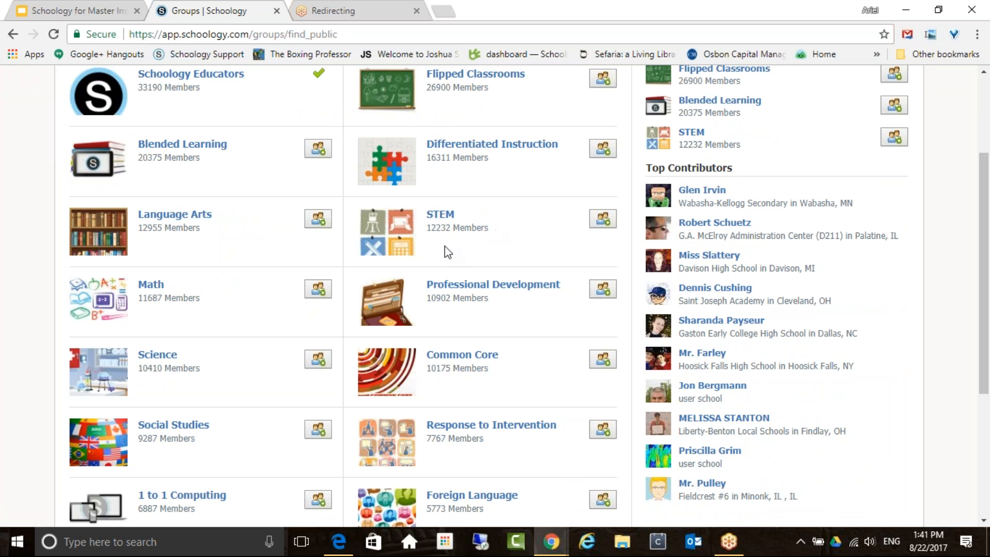
{"action": "scroll", "coordinate": [242, 248], "scroll_direction": "down", "scroll_amount": 1}
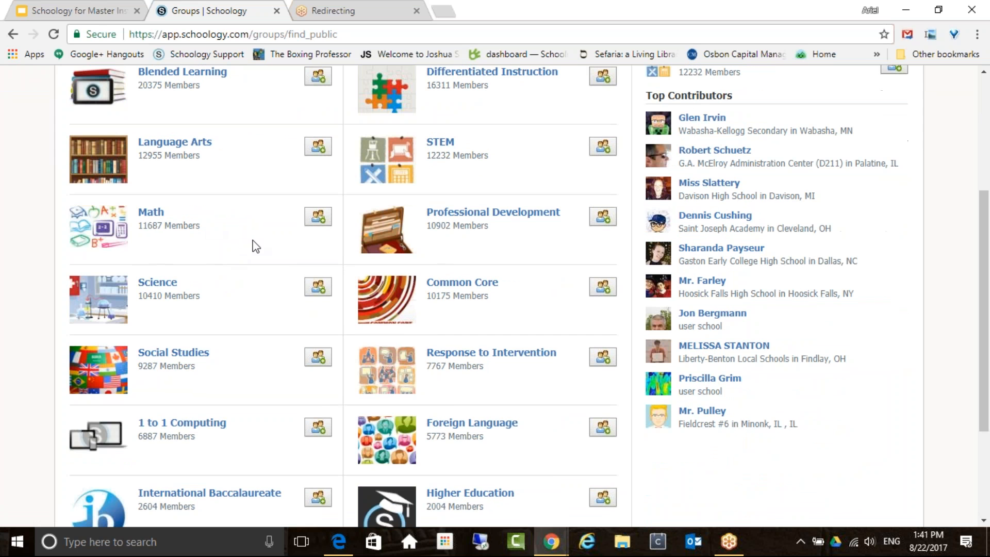
{"action": "scroll", "coordinate": [256, 247], "scroll_direction": "down", "scroll_amount": 1}
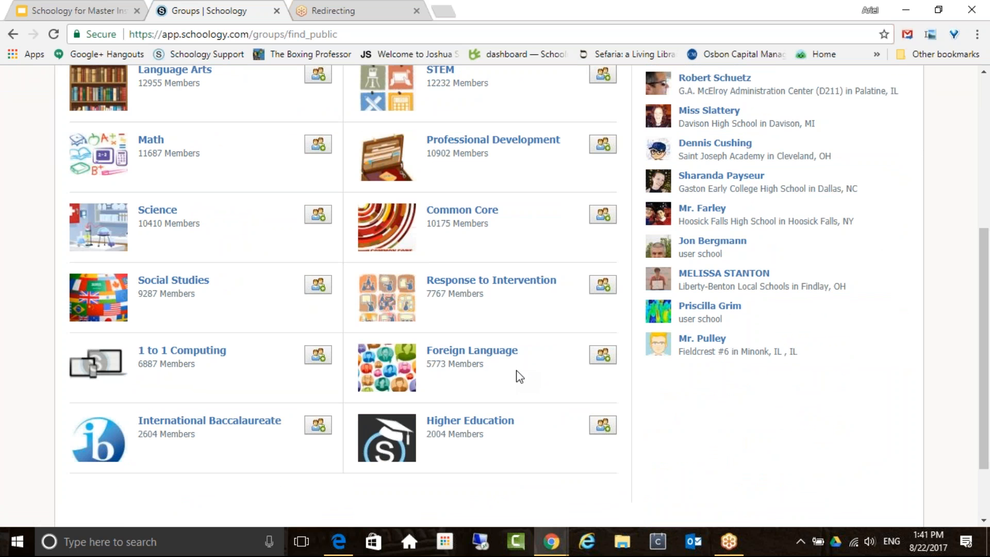
{"action": "scroll", "coordinate": [278, 303], "scroll_direction": "up", "scroll_amount": 6}
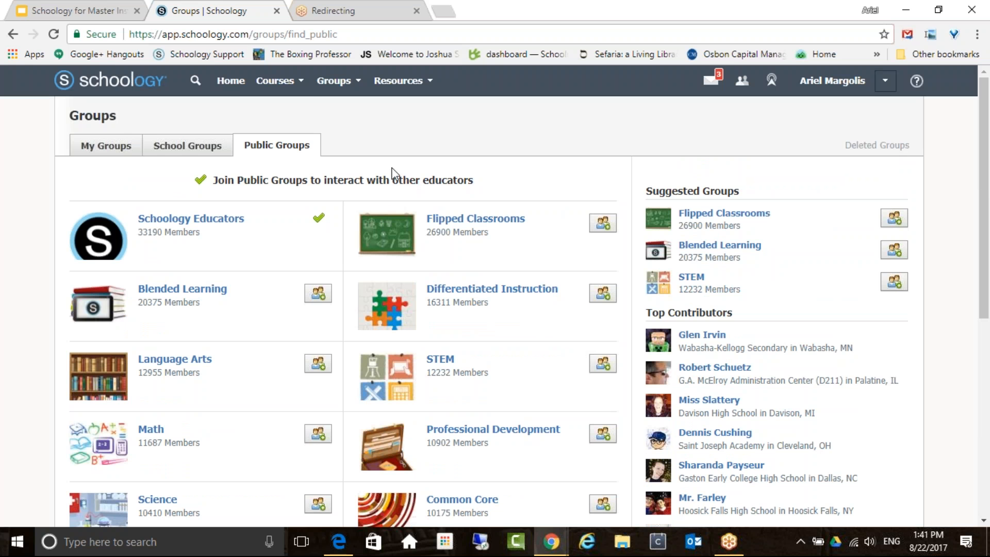
Draft an update on the home page's recent activity reading "How do I assign a test to multiple classes at once?".
{"action": "left_click", "coordinate": [231, 83]}
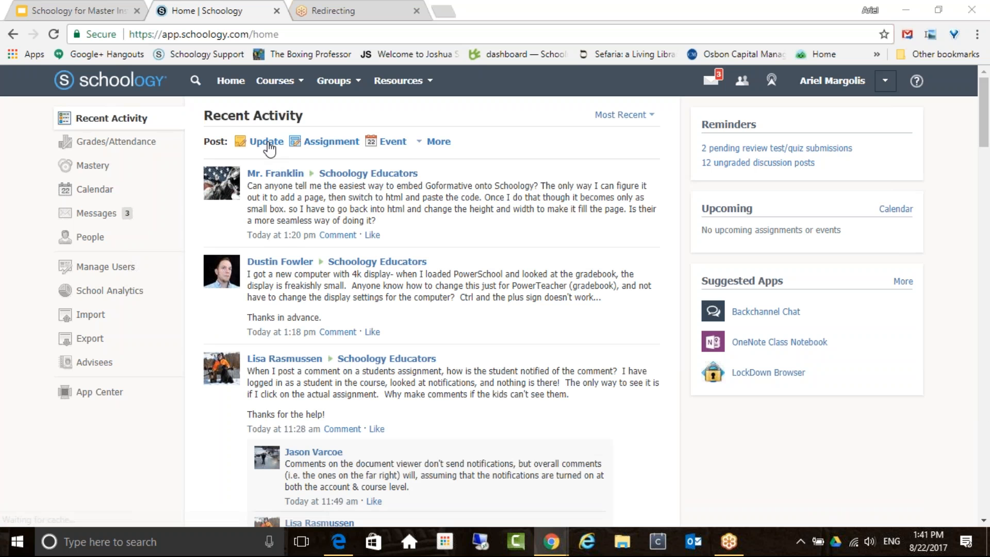
{"action": "left_click", "coordinate": [267, 143]}
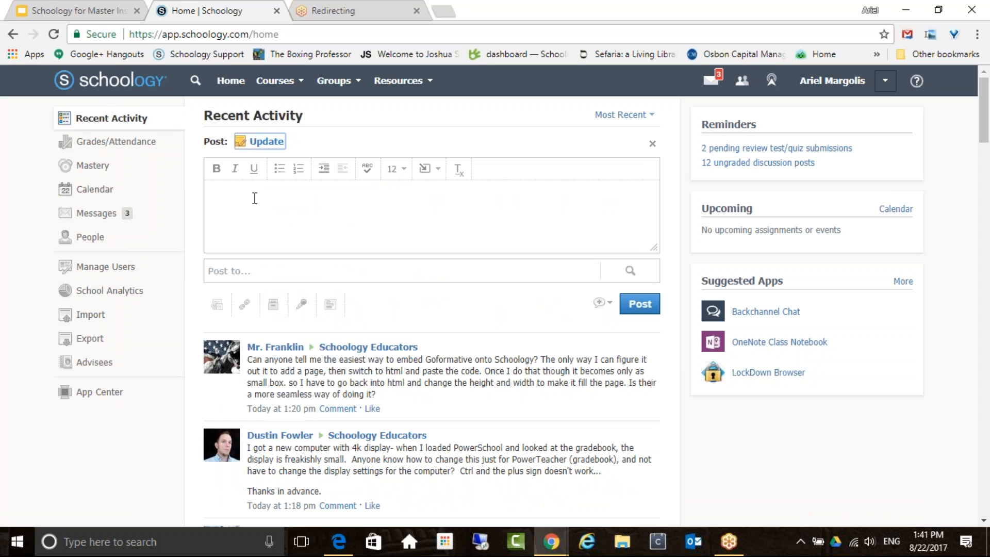
{"action": "left_click", "coordinate": [254, 198]}
{"action": "type", "text": "How "}
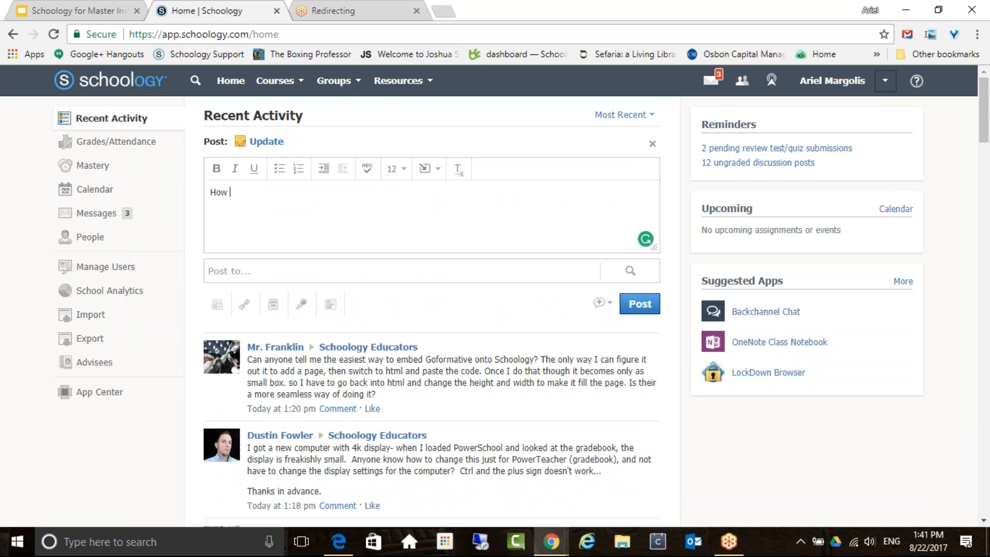
{"action": "type", "text": "do I assign a test to multipl"}
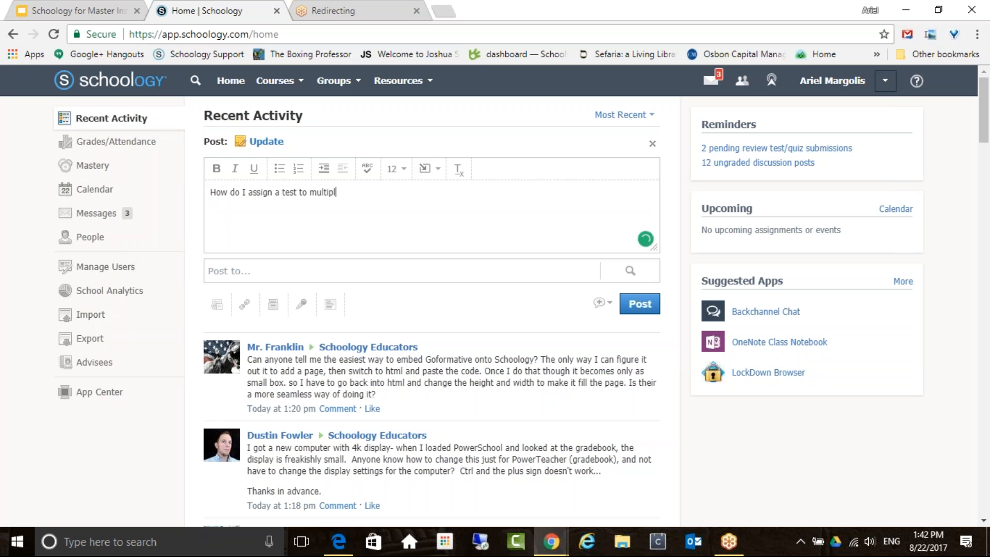
{"action": "type", "text": "e classes at once?"}
Try selecting the Schoology Educators group, the school and the Bedford Public - Grading and Rubrics course as destinations for the update.
{"action": "left_click", "coordinate": [238, 276]}
{"action": "left_click", "coordinate": [613, 277]}
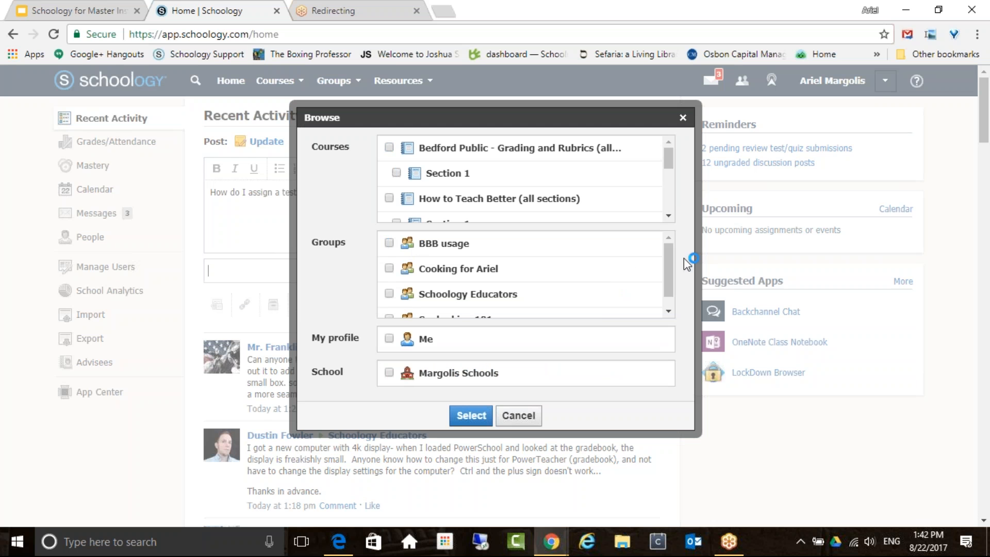
{"action": "left_click", "coordinate": [389, 294]}
{"action": "scroll", "coordinate": [666, 300], "scroll_direction": "down", "scroll_amount": 1}
{"action": "left_click", "coordinate": [389, 280]}
{"action": "left_click", "coordinate": [389, 280]}
{"action": "scroll", "coordinate": [672, 275], "scroll_direction": "up", "scroll_amount": 1}
{"action": "left_click", "coordinate": [390, 372]}
{"action": "left_click", "coordinate": [389, 148]}
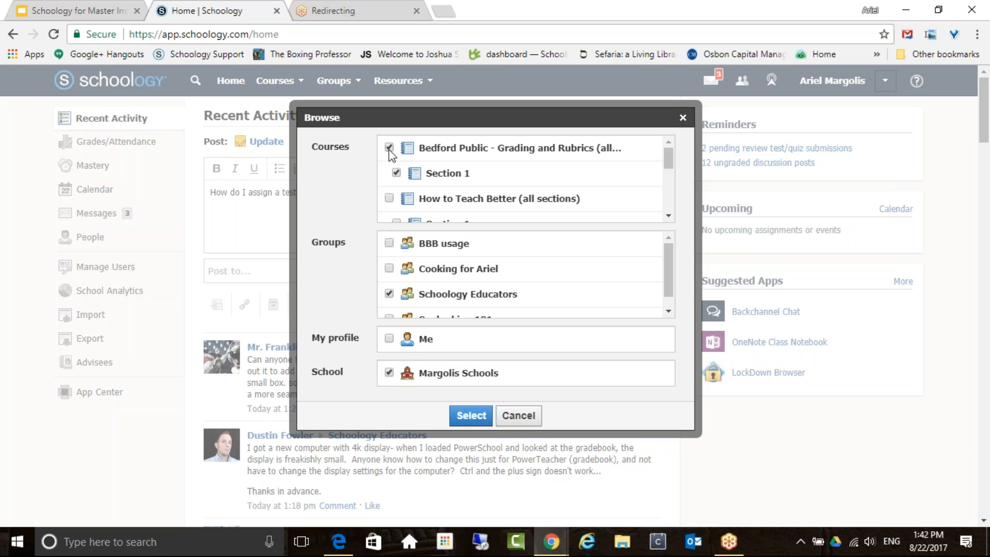
{"action": "left_click", "coordinate": [389, 149]}
{"action": "left_click", "coordinate": [390, 294]}
{"action": "left_click", "coordinate": [389, 372]}
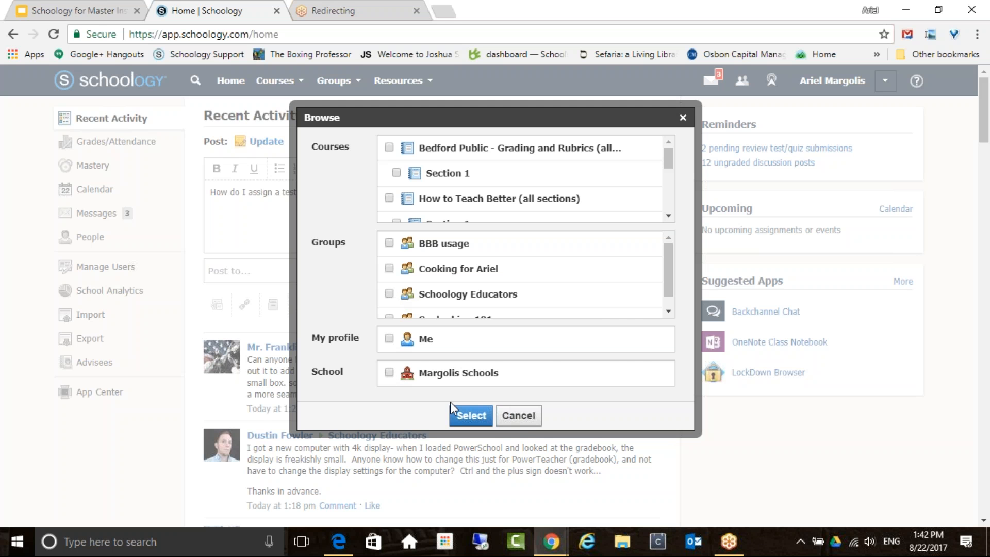
{"action": "left_click", "coordinate": [519, 416]}
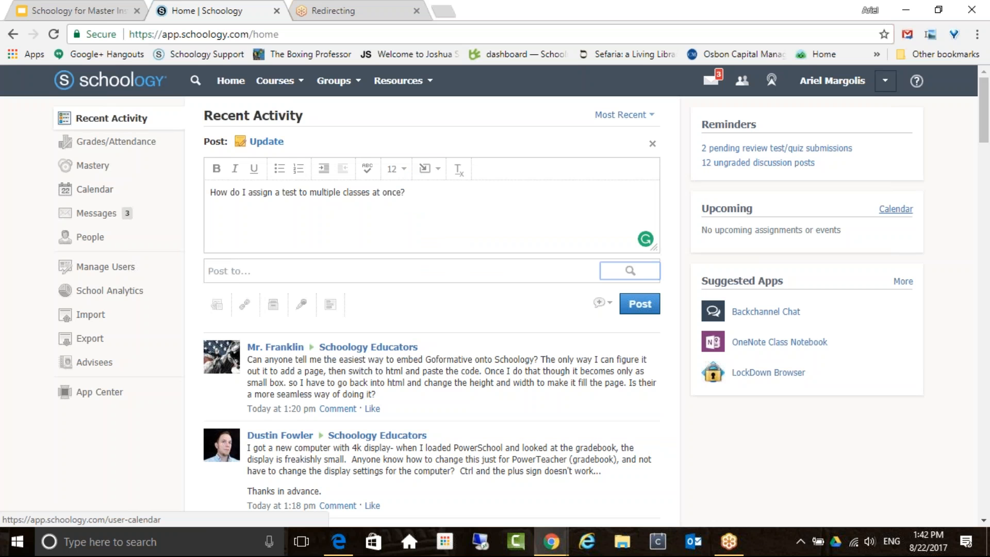
Return to the Spelunking 101 group's updates page.
{"action": "left_click", "coordinate": [354, 91]}
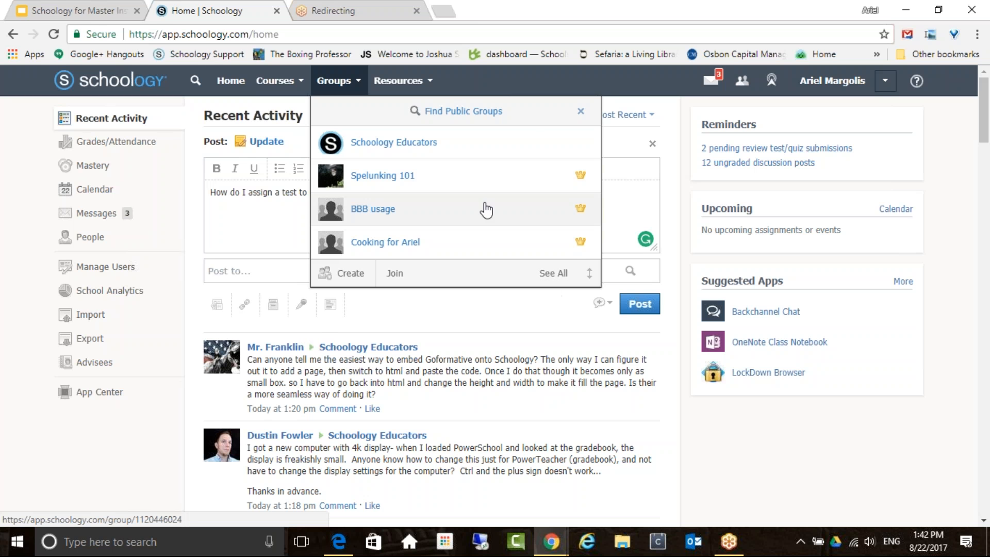
{"action": "left_click", "coordinate": [490, 187]}
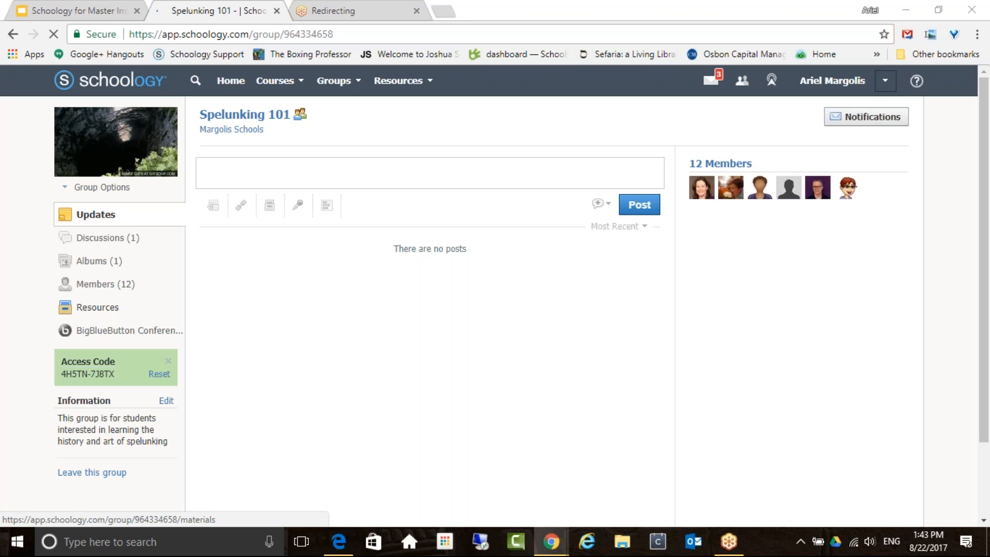
Create a folder named "Spelunking Not To Dos" in the Spelunking 101 group's resources and check it in the list.
{"action": "left_click", "coordinate": [112, 309]}
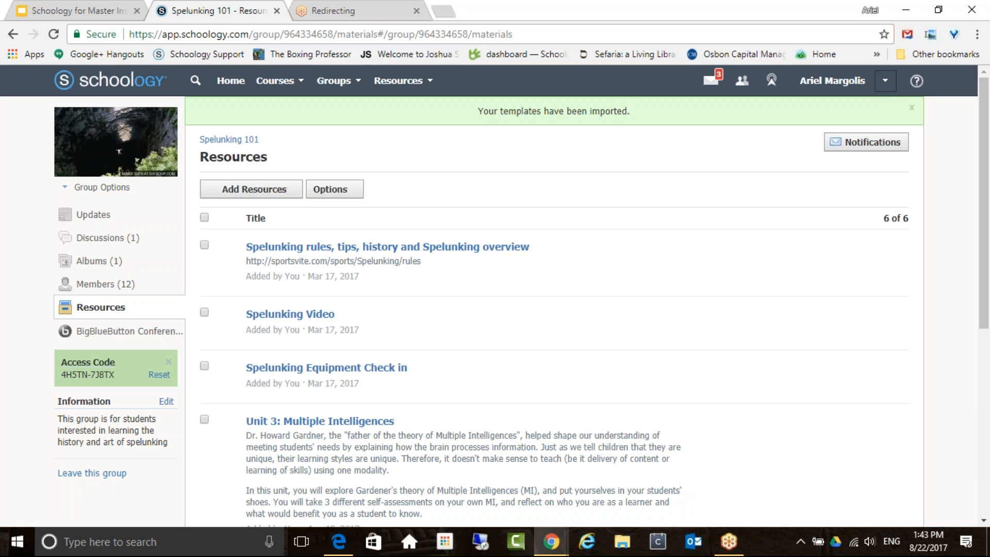
{"action": "left_click", "coordinate": [247, 189]}
{"action": "left_click", "coordinate": [247, 212]}
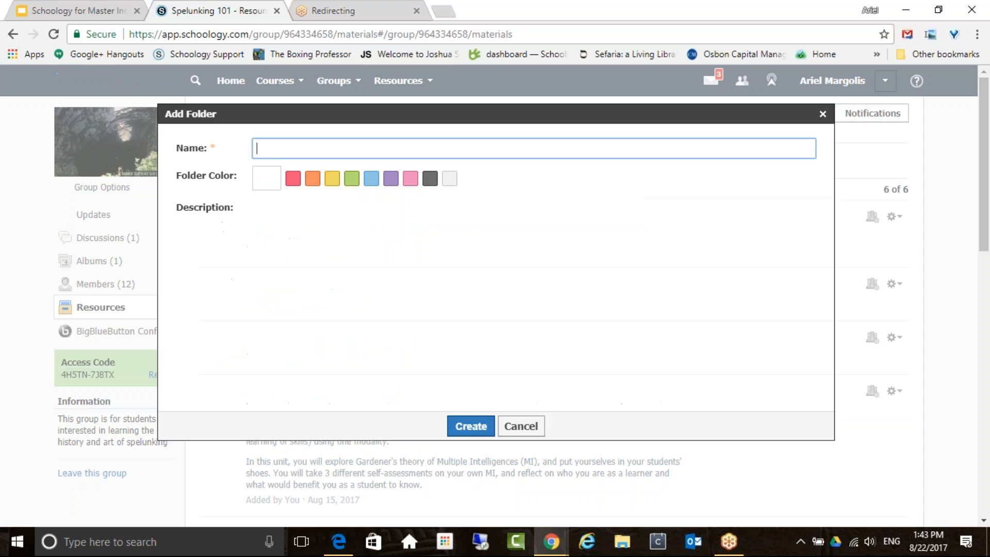
{"action": "left_click", "coordinate": [277, 146]}
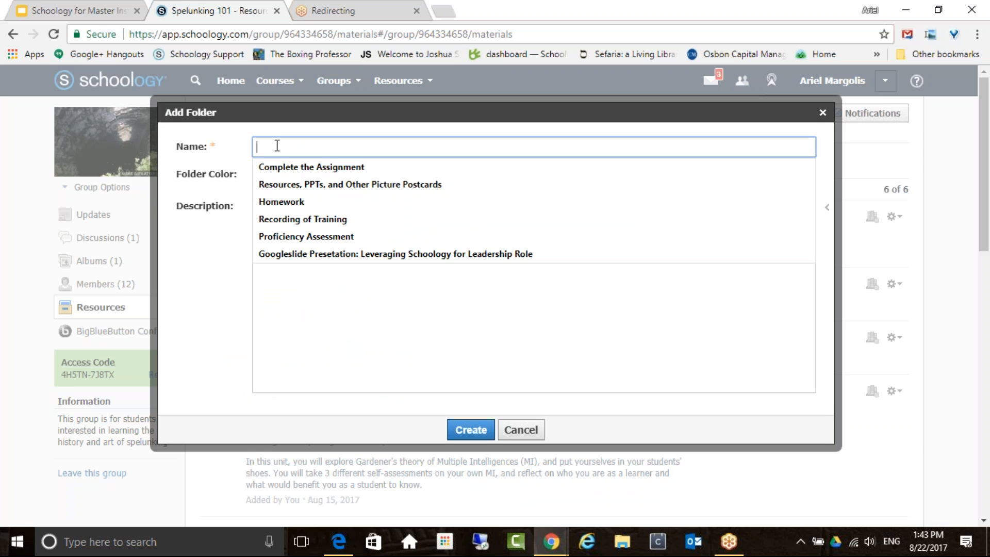
{"action": "type", "text": "Spel"}
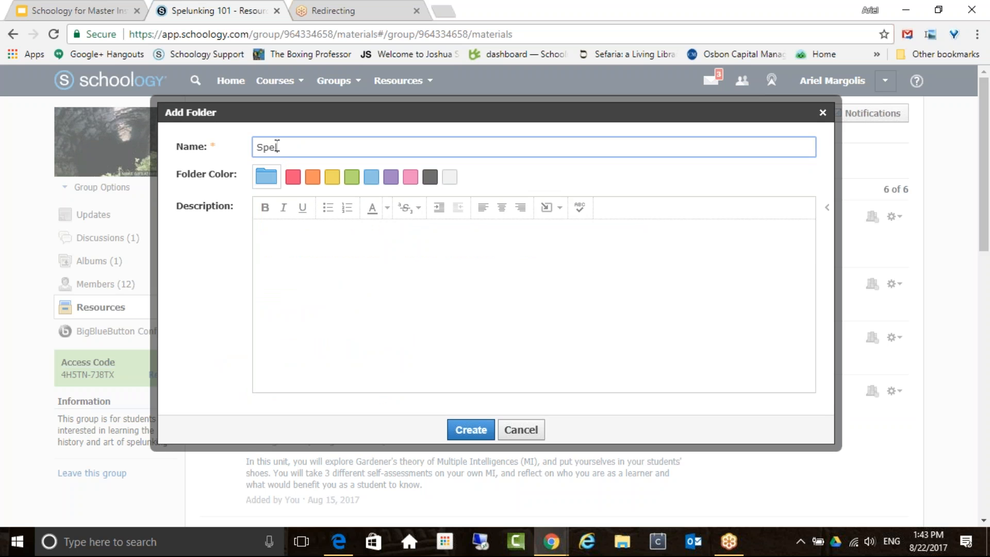
{"action": "type", "text": "unking Not To Dos"}
{"action": "left_click", "coordinate": [471, 429]}
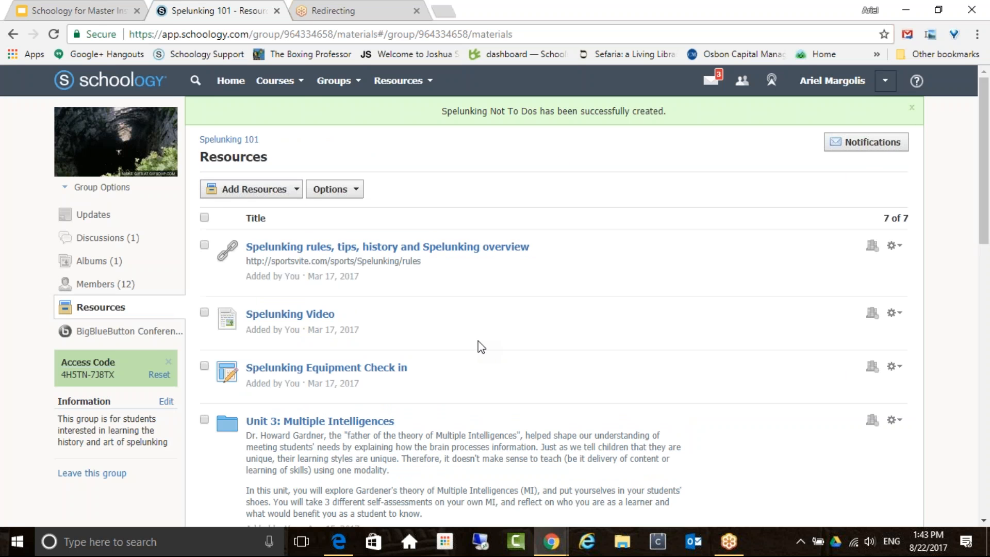
{"action": "scroll", "coordinate": [481, 346], "scroll_direction": "down", "scroll_amount": 2}
{"action": "scroll", "coordinate": [277, 380], "scroll_direction": "down", "scroll_amount": 3}
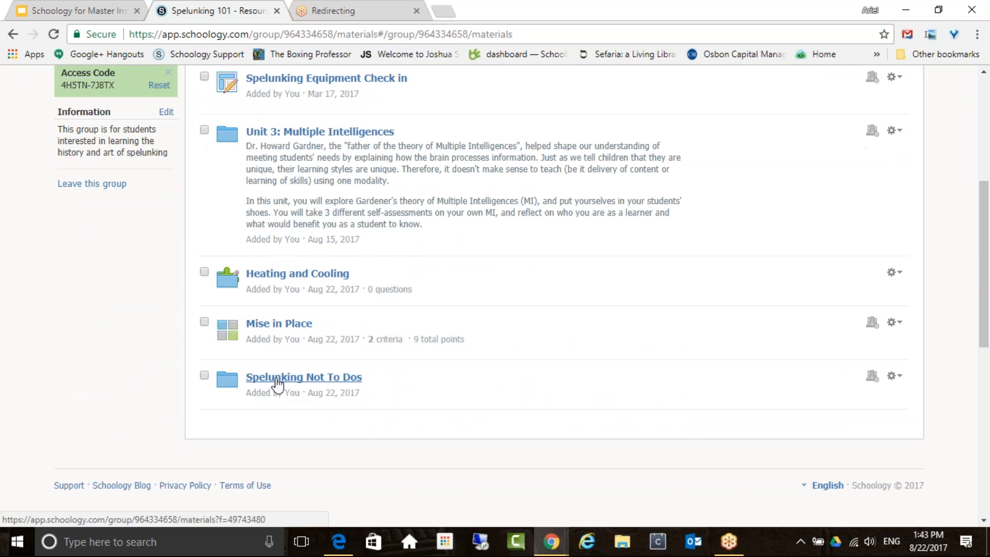
{"action": "scroll", "coordinate": [495, 294], "scroll_direction": "up", "scroll_amount": 5}
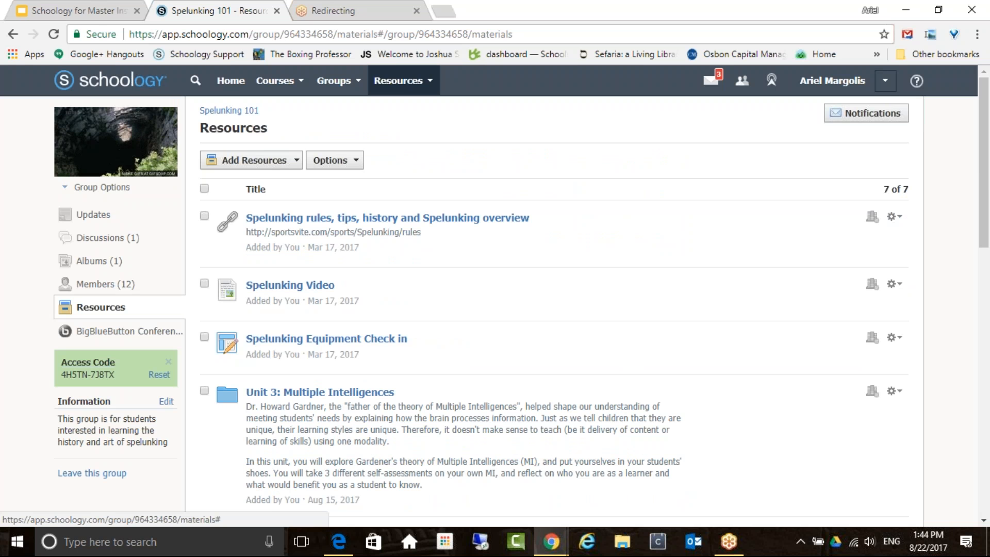
Review the Spelunking 101 group's privacy settings and post moderation page, and return to the group's updates.
{"action": "left_click", "coordinate": [92, 189]}
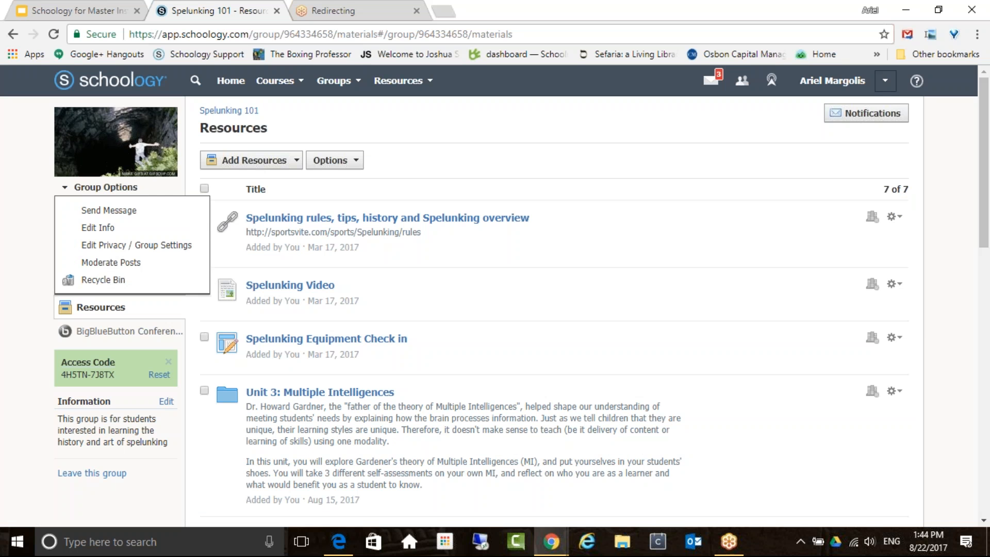
{"action": "left_click", "coordinate": [128, 246]}
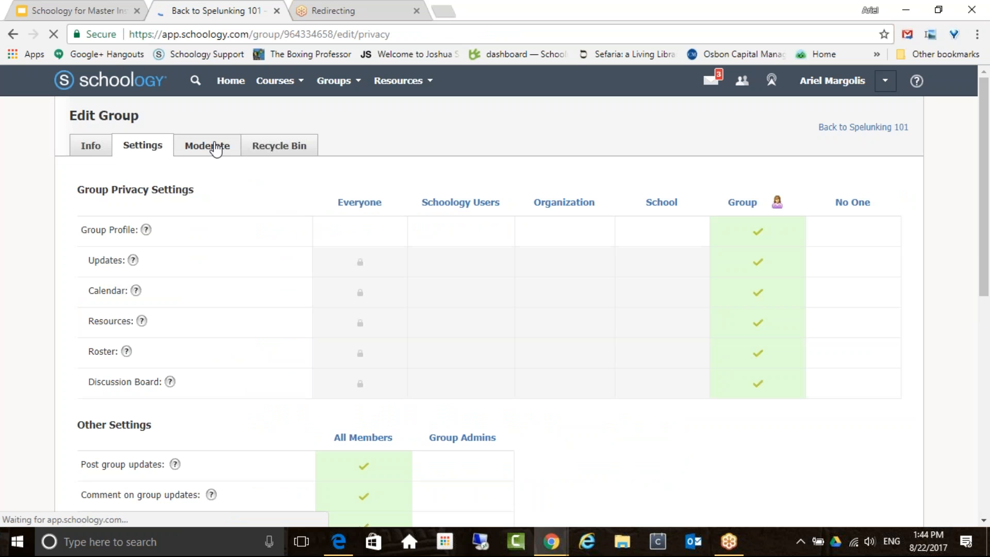
{"action": "left_click", "coordinate": [216, 149]}
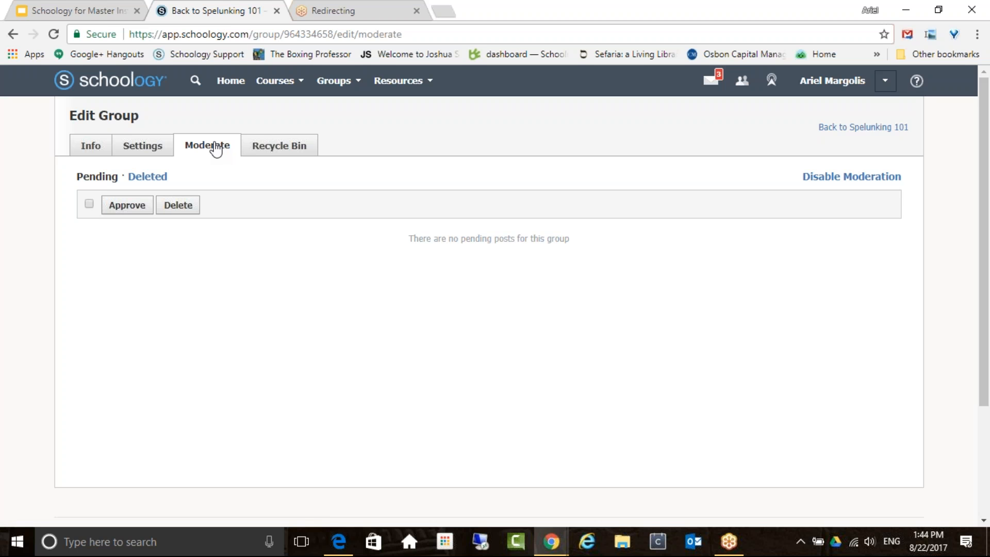
{"action": "left_click", "coordinate": [216, 150]}
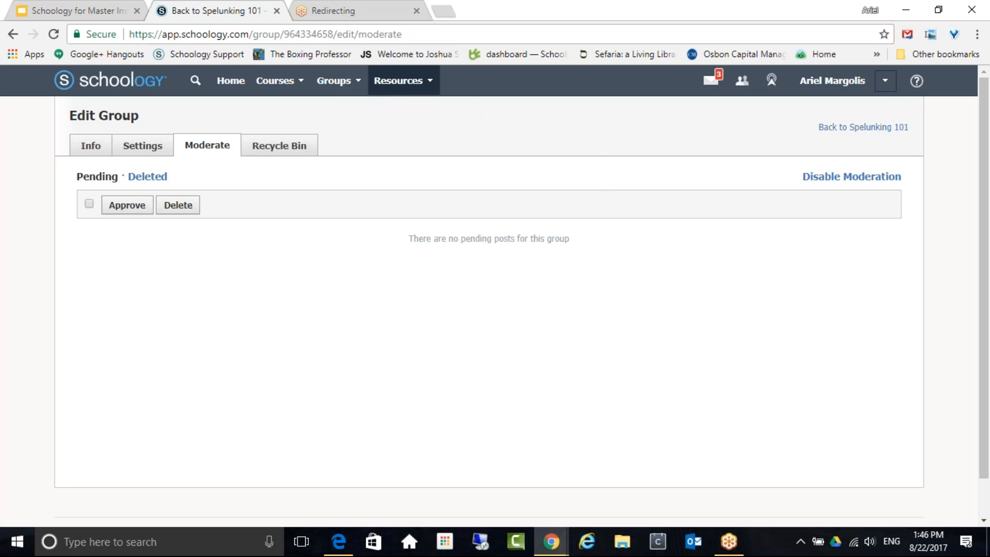
{"action": "left_click", "coordinate": [334, 81]}
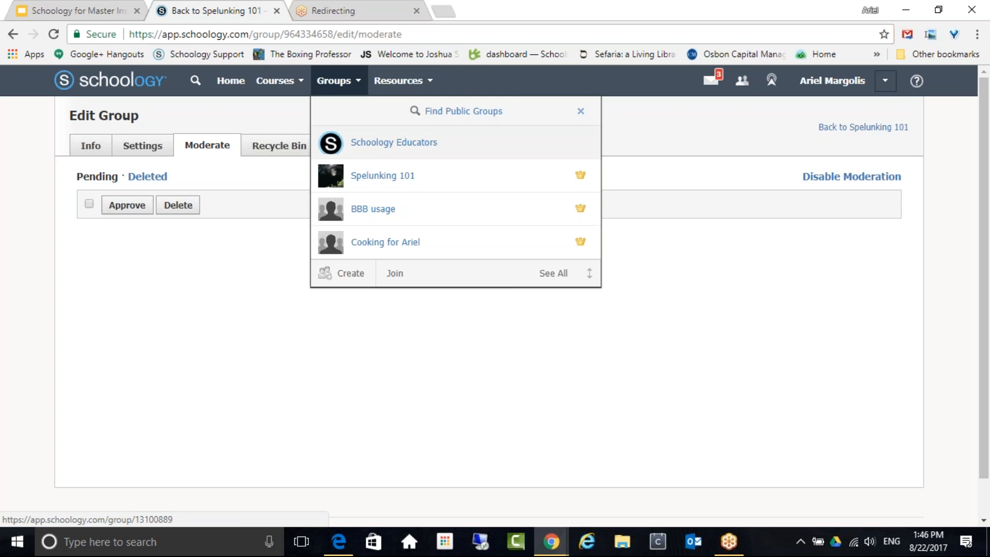
{"action": "left_click", "coordinate": [858, 130]}
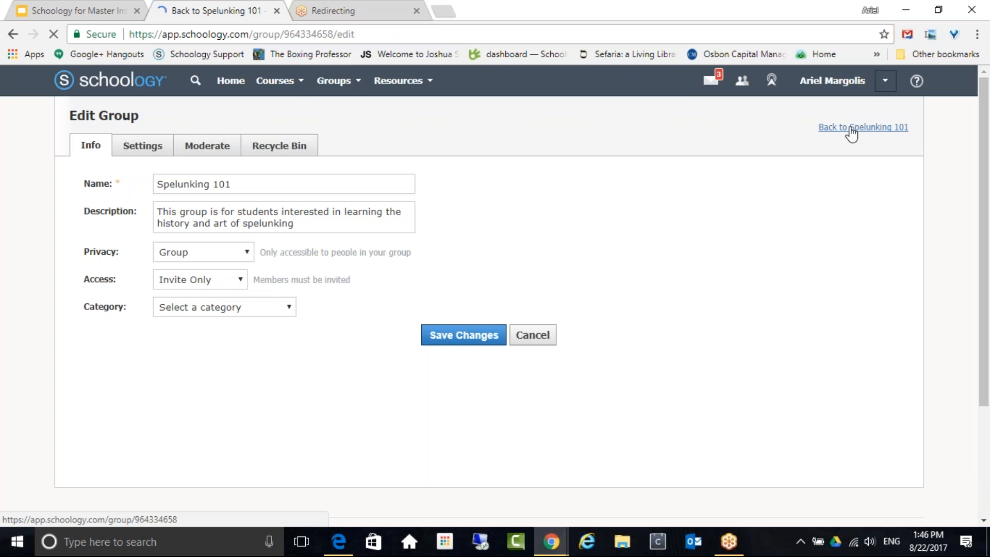
{"action": "left_click", "coordinate": [737, 123]}
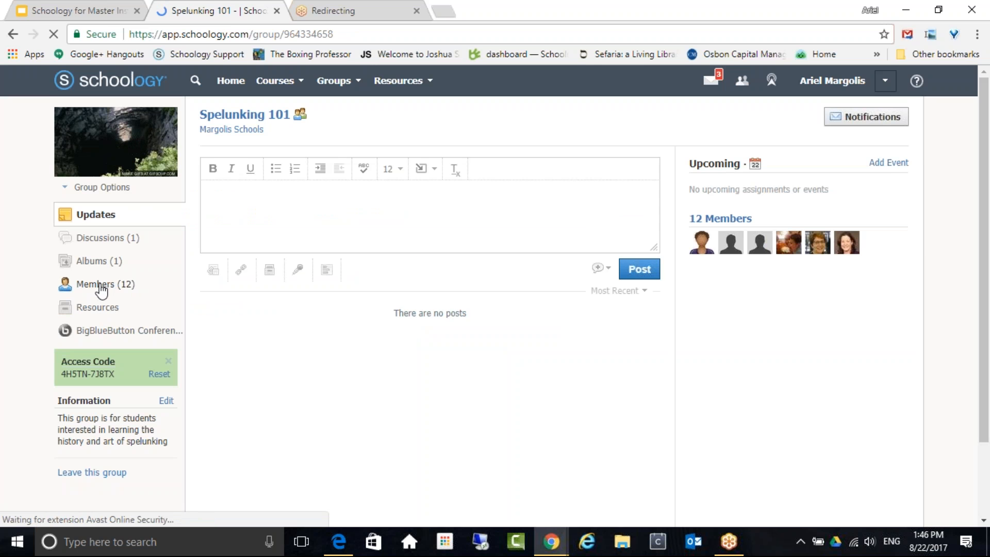
Remove the member listed directly below the two admins from the Spelunking 101 group.
{"action": "left_click", "coordinate": [104, 289]}
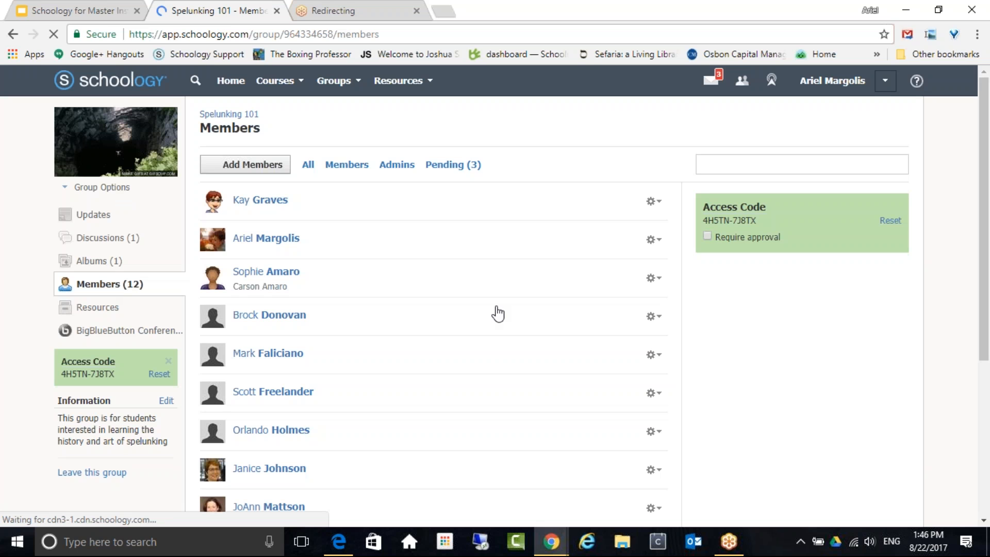
{"action": "left_click", "coordinate": [655, 283]}
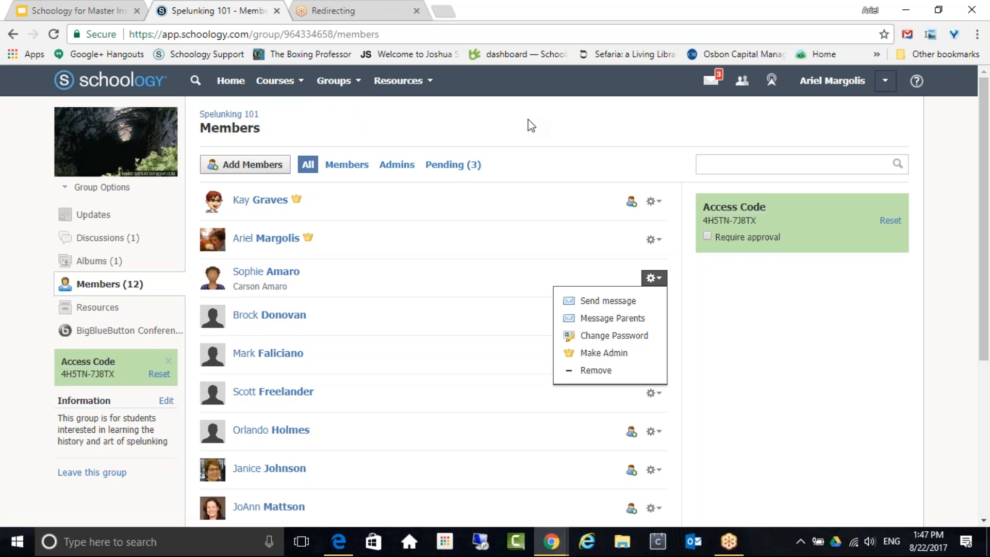
{"action": "left_click", "coordinate": [583, 370]}
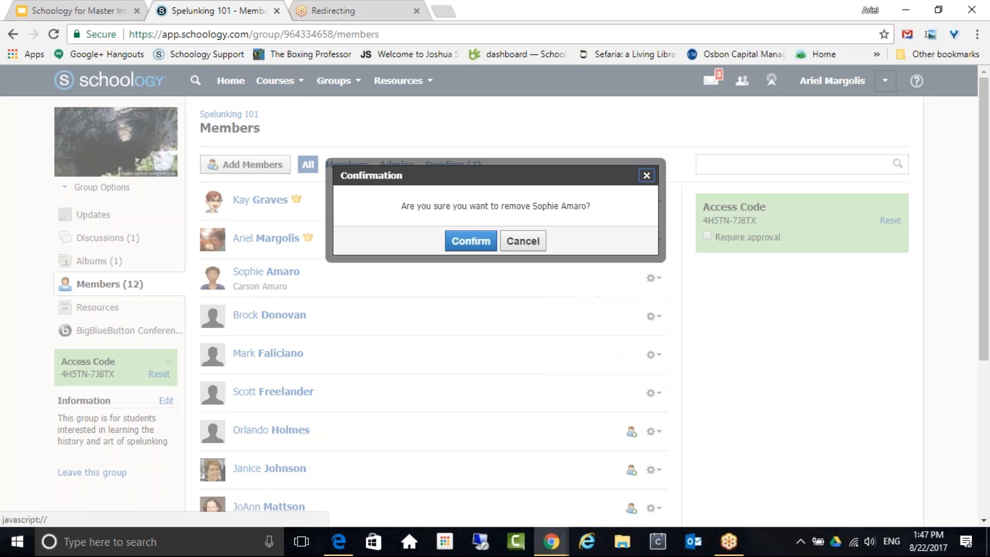
{"action": "left_click", "coordinate": [470, 241]}
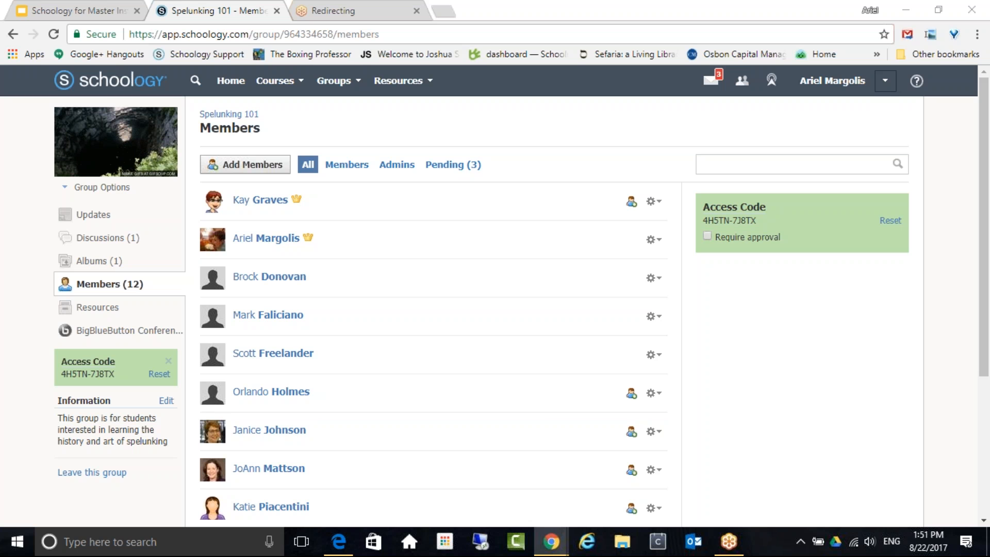
{"action": "left_click", "coordinate": [886, 81]}
{"action": "left_click", "coordinate": [712, 80]}
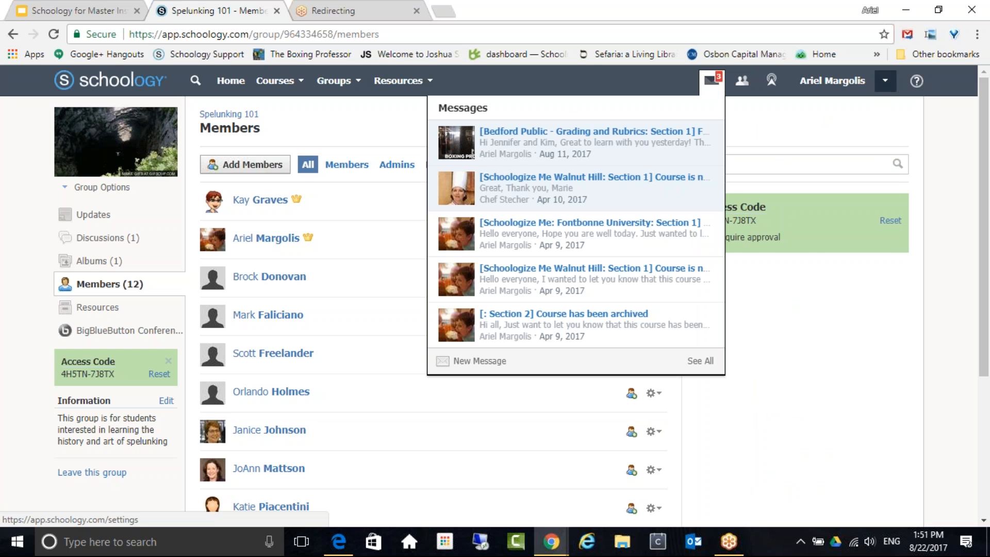
{"action": "left_click", "coordinate": [885, 82]}
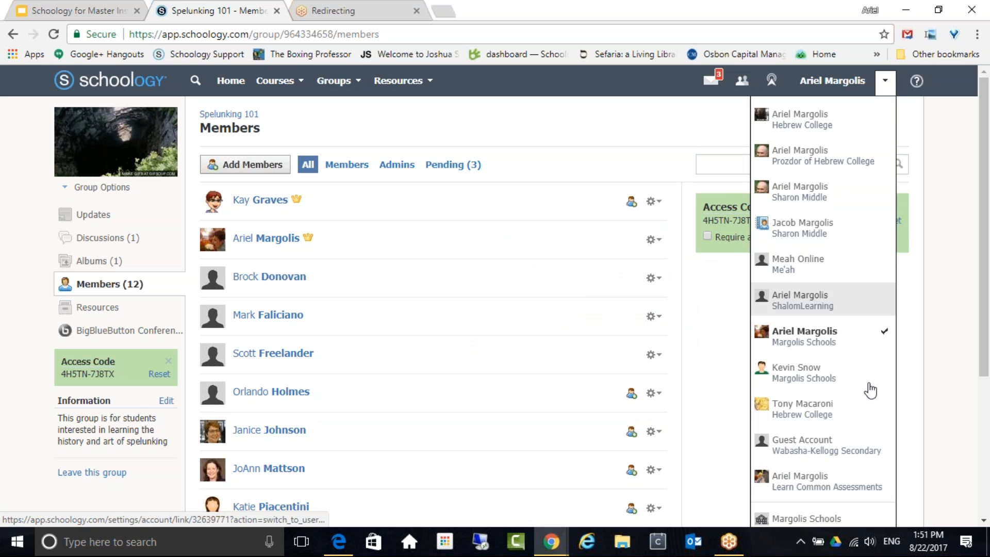
{"action": "scroll", "coordinate": [862, 401], "scroll_direction": "down", "scroll_amount": 1}
{"action": "scroll", "coordinate": [861, 401], "scroll_direction": "down", "scroll_amount": 3}
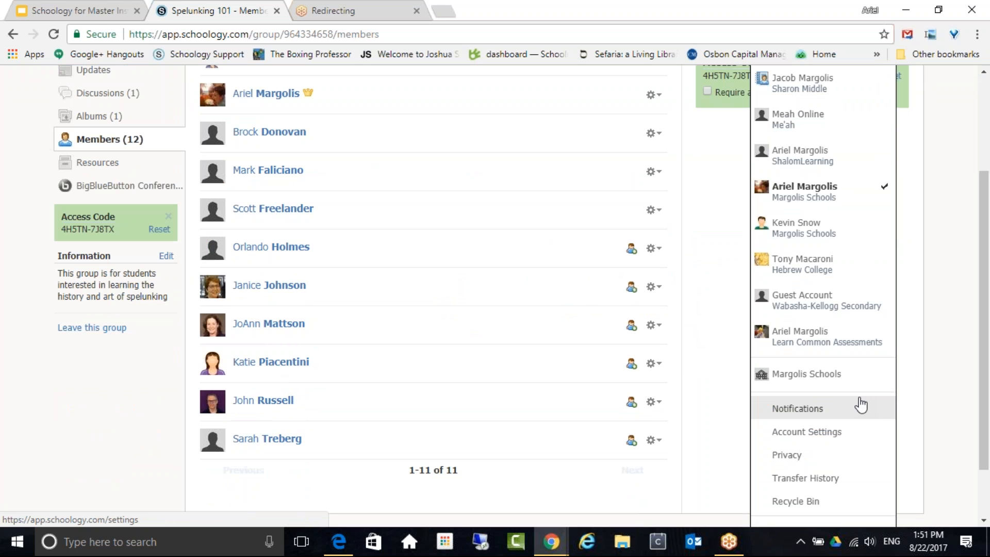
{"action": "left_click", "coordinate": [948, 275]}
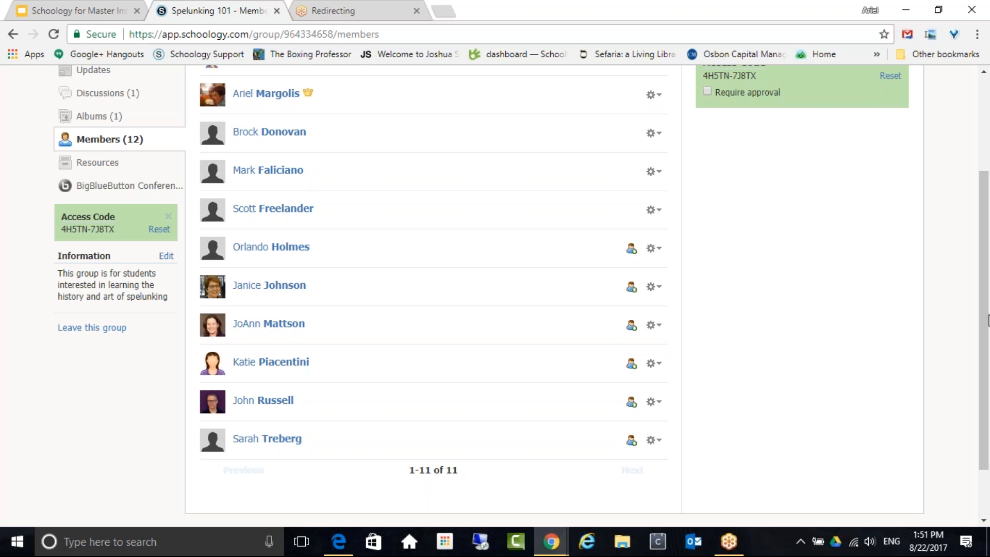
{"action": "scroll", "coordinate": [929, 346], "scroll_direction": "up", "scroll_amount": 3}
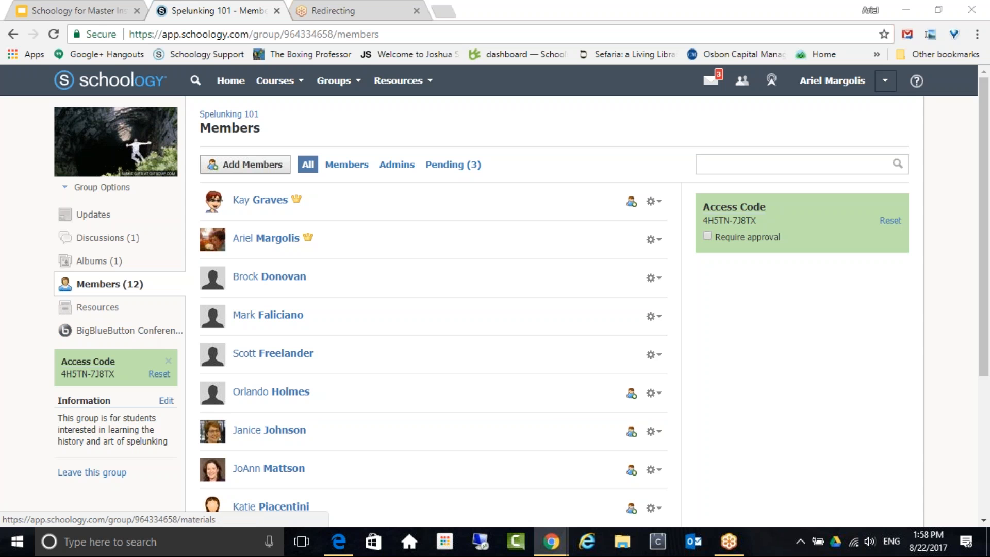
Open the notification settings of the current account.
{"action": "left_click", "coordinate": [887, 87]}
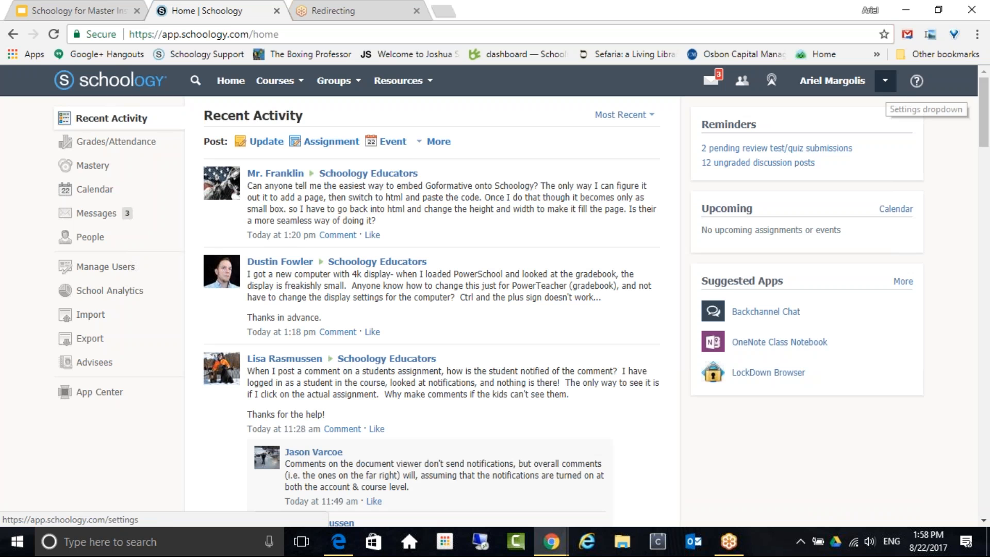
{"action": "left_click", "coordinate": [884, 87]}
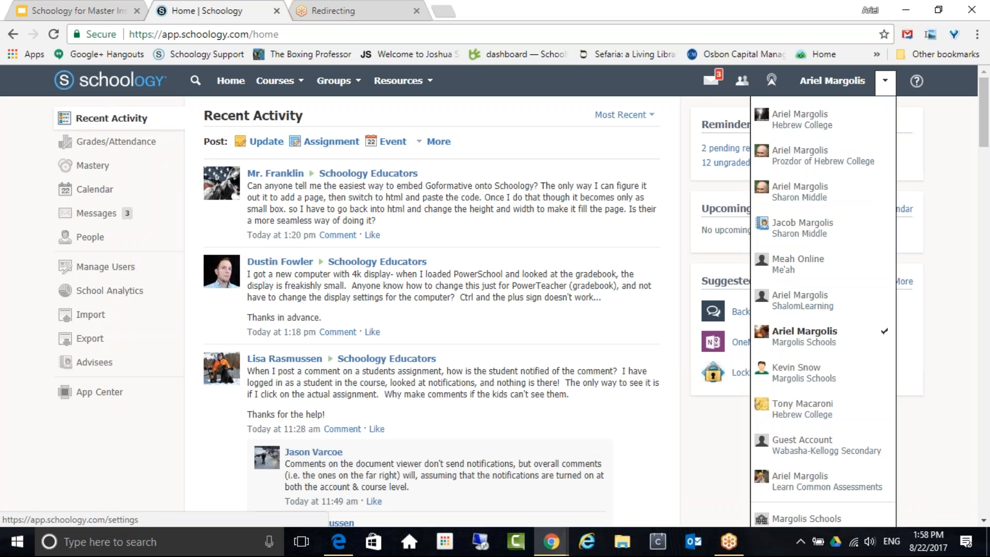
{"action": "scroll", "coordinate": [828, 275], "scroll_direction": "down", "scroll_amount": 1}
{"action": "scroll", "coordinate": [828, 275], "scroll_direction": "down", "scroll_amount": 4}
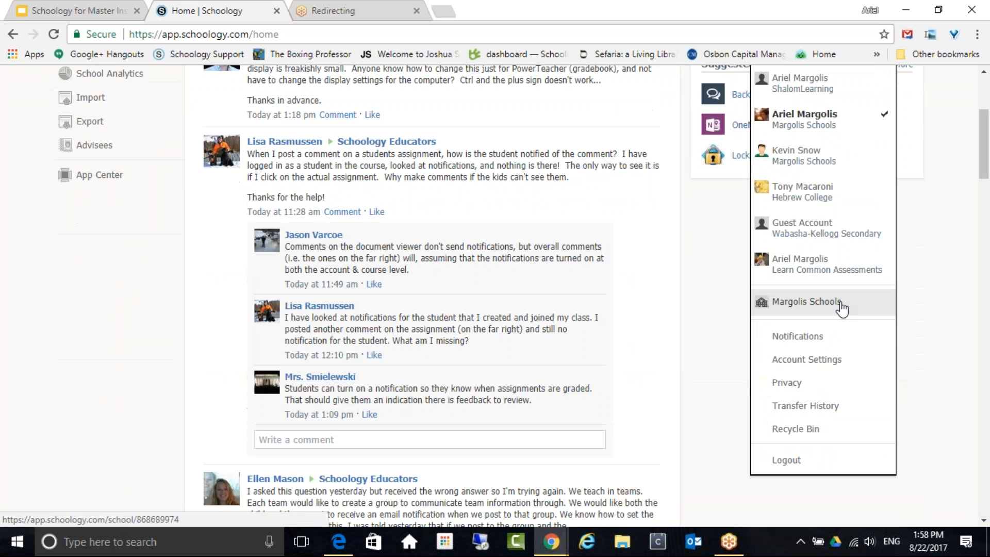
{"action": "left_click", "coordinate": [793, 338]}
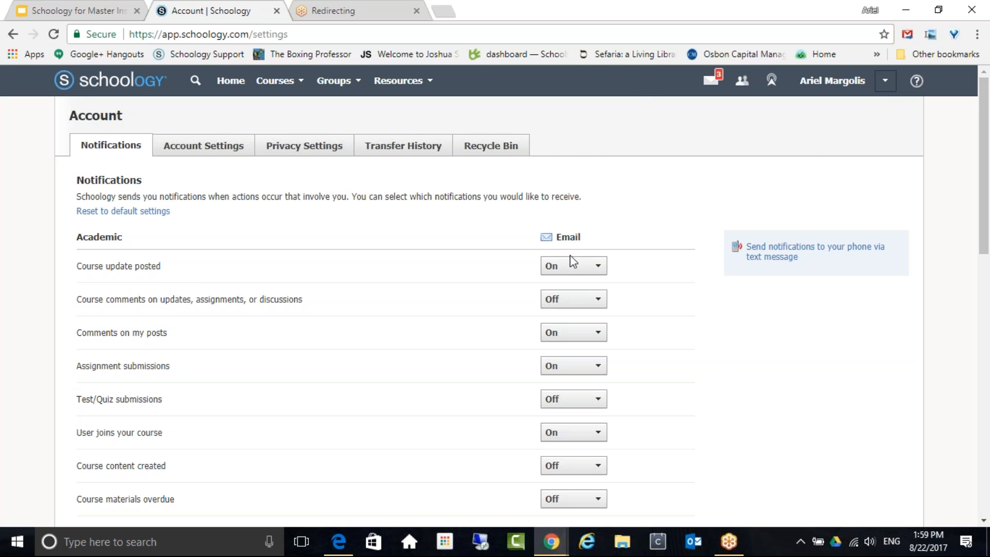
Turn off email notifications for posted course updates.
{"action": "left_click", "coordinate": [595, 269]}
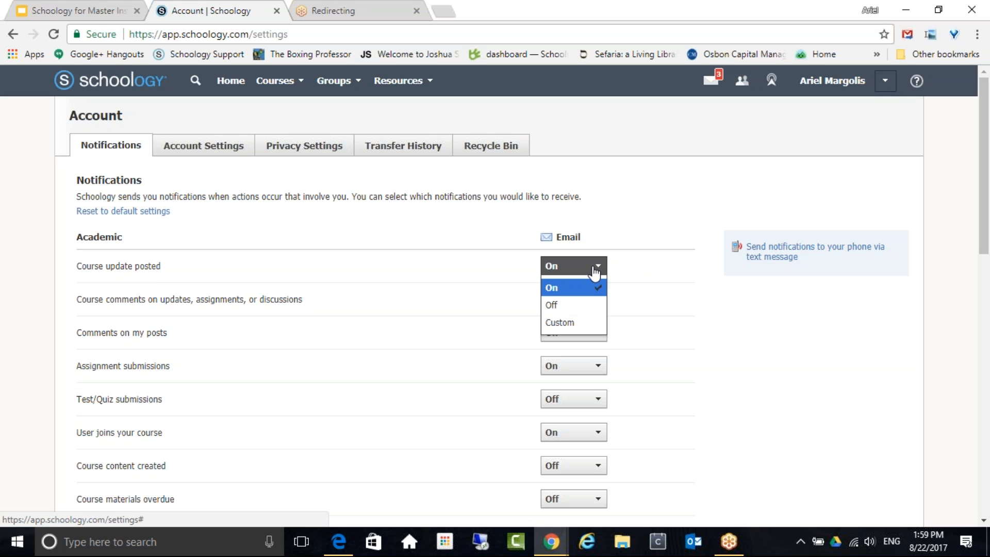
{"action": "left_click", "coordinate": [559, 308]}
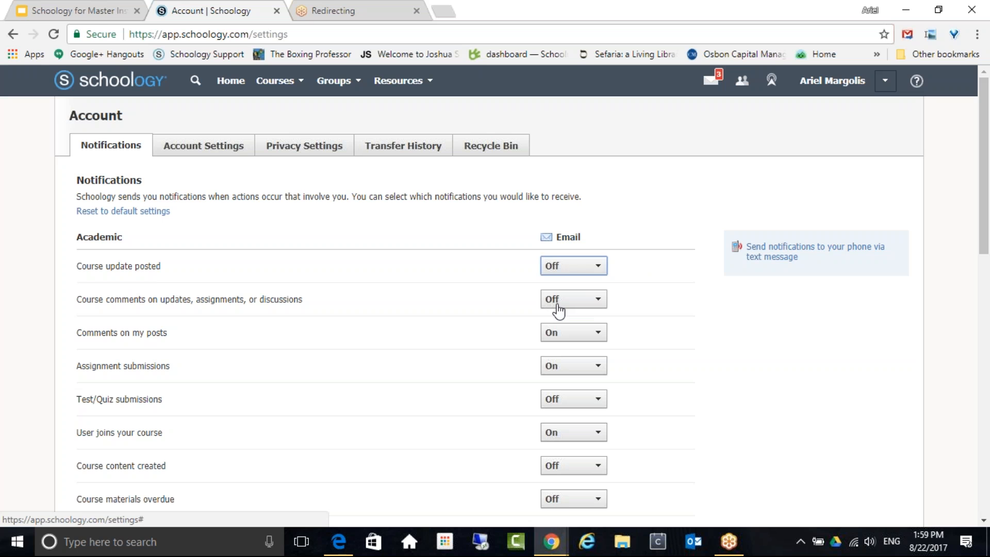
{"action": "left_click", "coordinate": [577, 265]}
{"action": "left_click", "coordinate": [584, 265]}
Set course update emails to Custom, for only Bedford Public - Grading and Rubrics, How to Teach Better and How to Teach Good.
{"action": "left_click", "coordinate": [584, 268]}
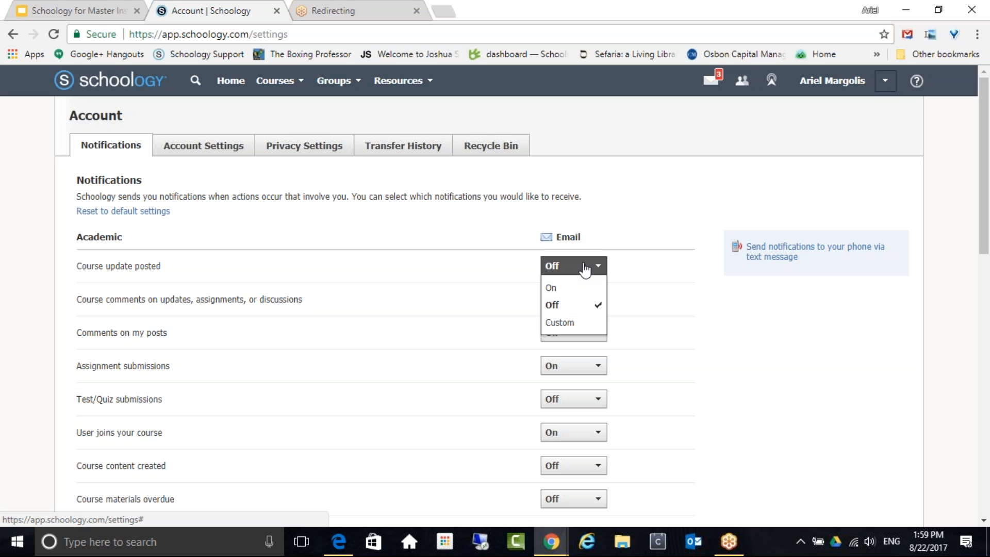
{"action": "left_click", "coordinate": [567, 325]}
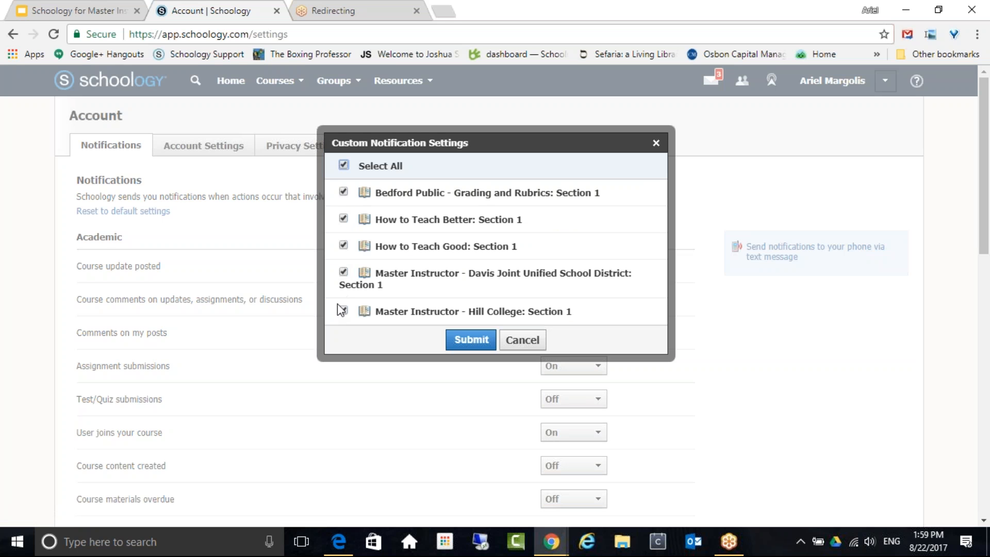
{"action": "left_click", "coordinate": [344, 166]}
{"action": "left_click", "coordinate": [344, 219]}
{"action": "left_click", "coordinate": [344, 246]}
{"action": "left_click", "coordinate": [343, 193]}
{"action": "left_click", "coordinate": [470, 342]}
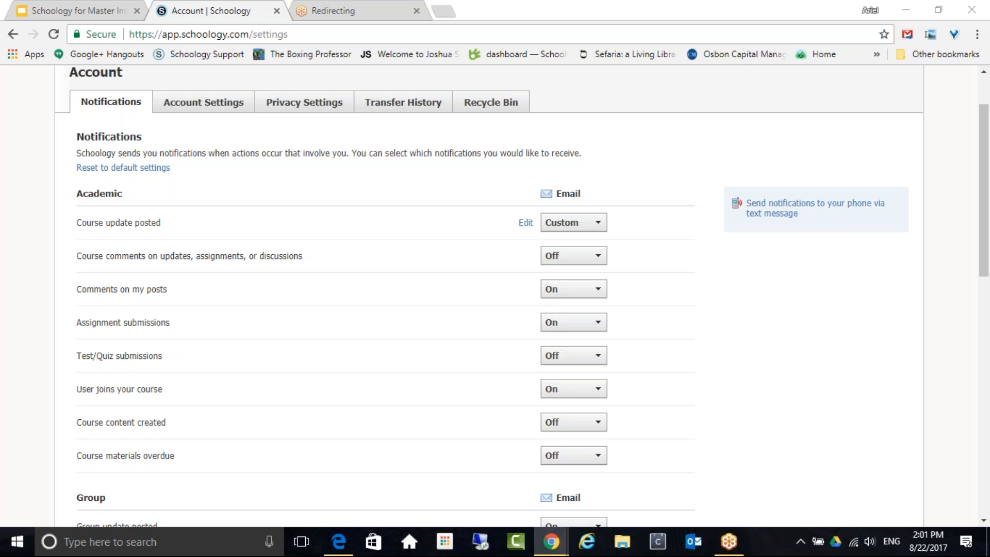
Set the email notification for posted group updates to Off.
{"action": "scroll", "coordinate": [748, 435], "scroll_direction": "down", "scroll_amount": 3}
{"action": "scroll", "coordinate": [748, 435], "scroll_direction": "down", "scroll_amount": 3}
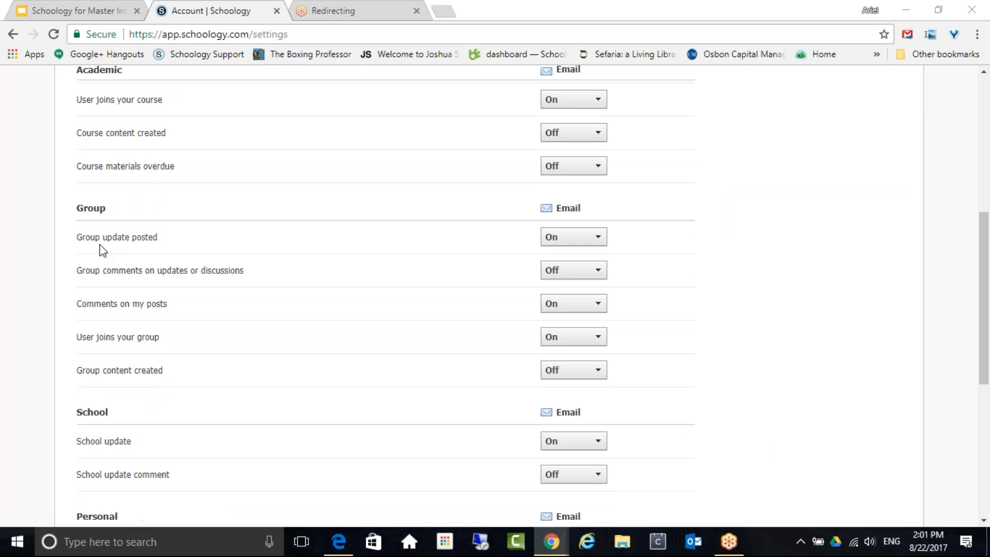
{"action": "left_click", "coordinate": [566, 237]}
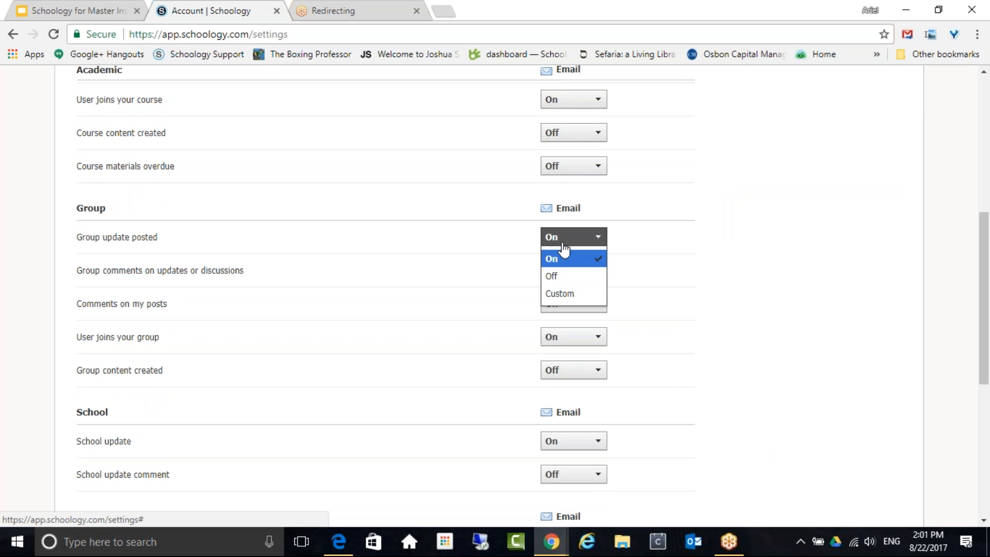
{"action": "left_click", "coordinate": [574, 281]}
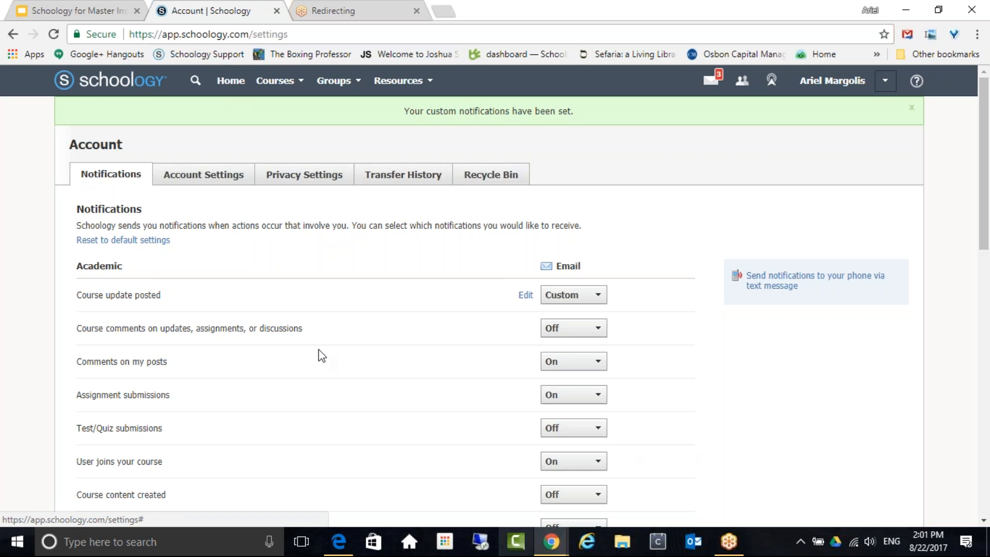
Set the group update email notification to Custom with all groups deselected, and submit it.
{"action": "scroll", "coordinate": [441, 420], "scroll_direction": "down", "scroll_amount": 1}
{"action": "scroll", "coordinate": [441, 420], "scroll_direction": "down", "scroll_amount": 5}
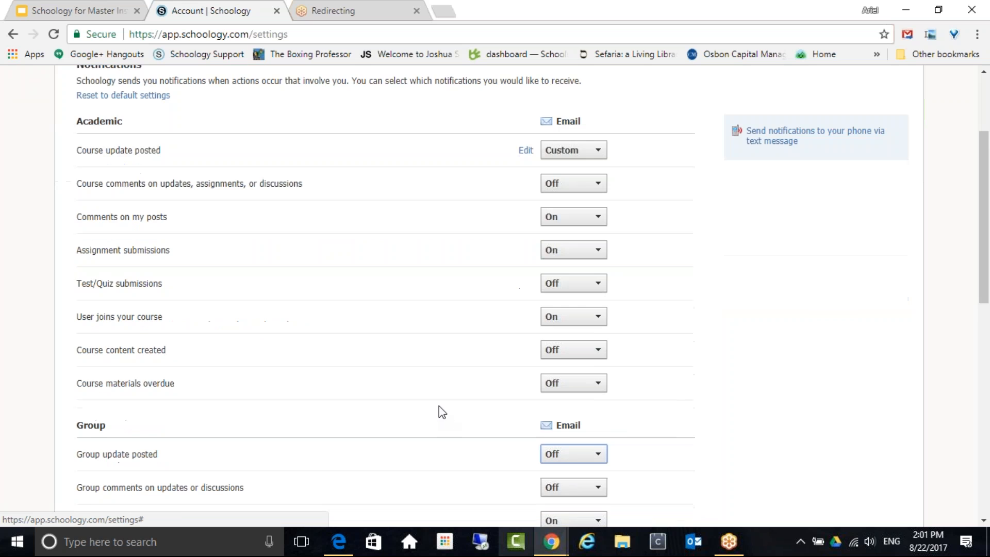
{"action": "left_click", "coordinate": [590, 314]}
{"action": "left_click", "coordinate": [561, 367]}
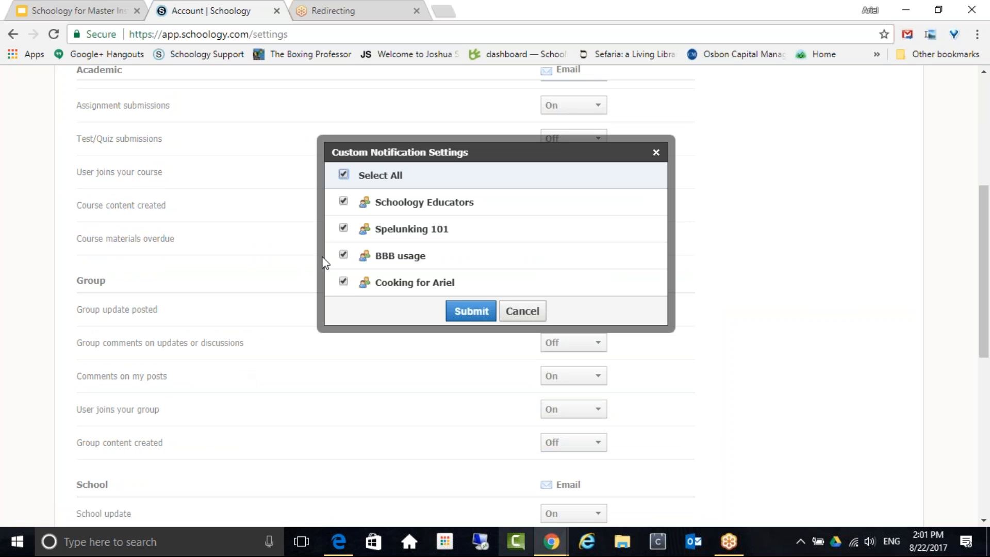
{"action": "left_click", "coordinate": [344, 174]}
{"action": "left_click", "coordinate": [471, 311]}
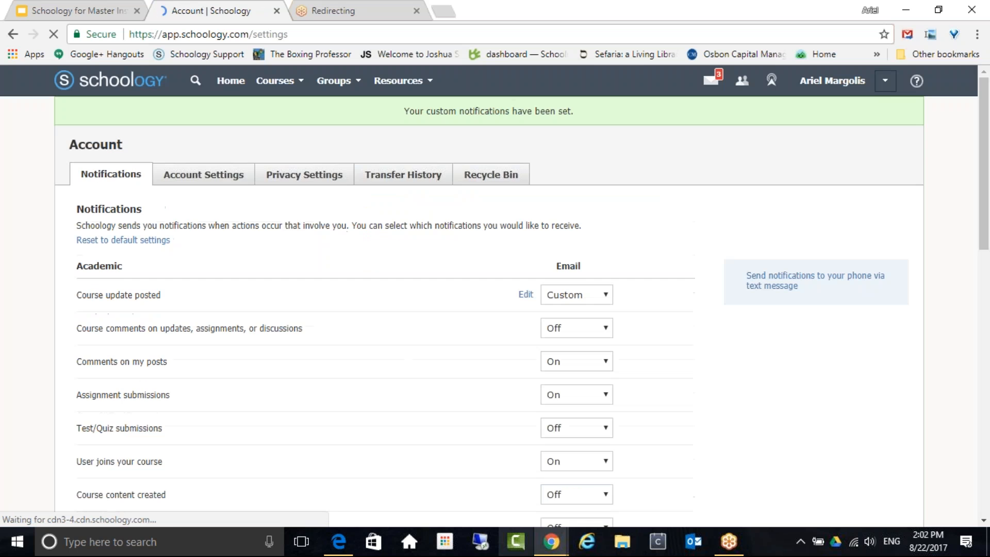
Examine the email options for school updates and the remaining notification settings.
{"action": "scroll", "coordinate": [449, 454], "scroll_direction": "down", "scroll_amount": 7}
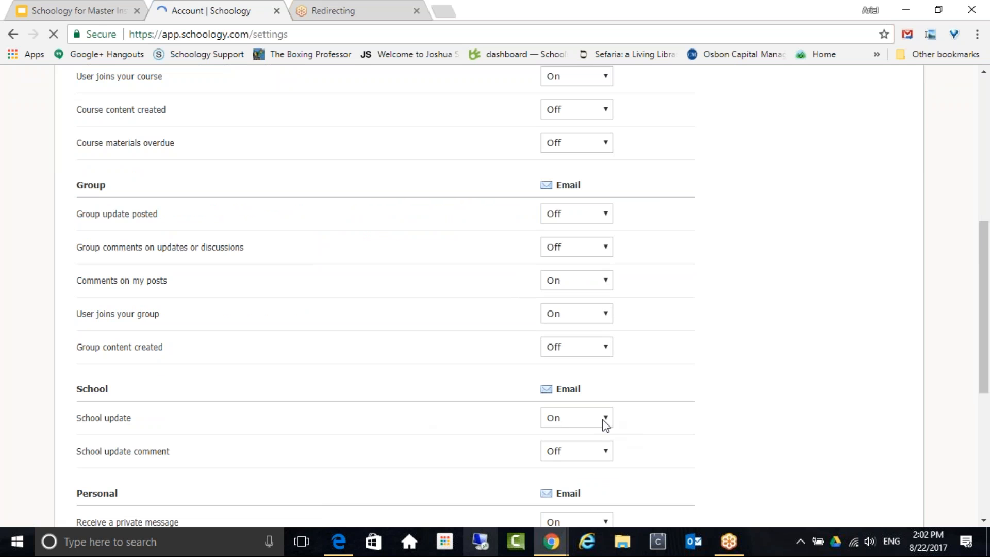
{"action": "left_click", "coordinate": [604, 418]}
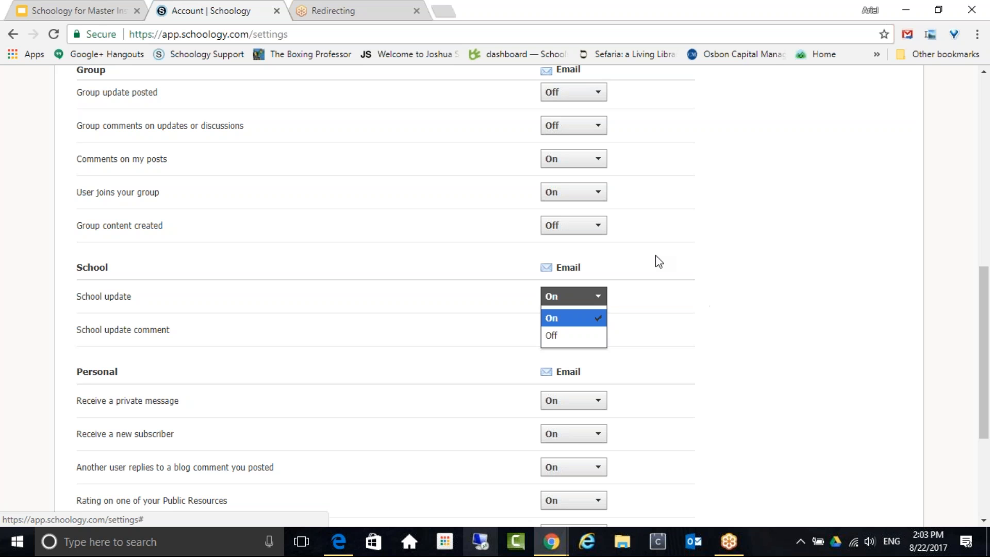
{"action": "left_click", "coordinate": [671, 307]}
{"action": "scroll", "coordinate": [685, 322], "scroll_direction": "down", "scroll_amount": 3}
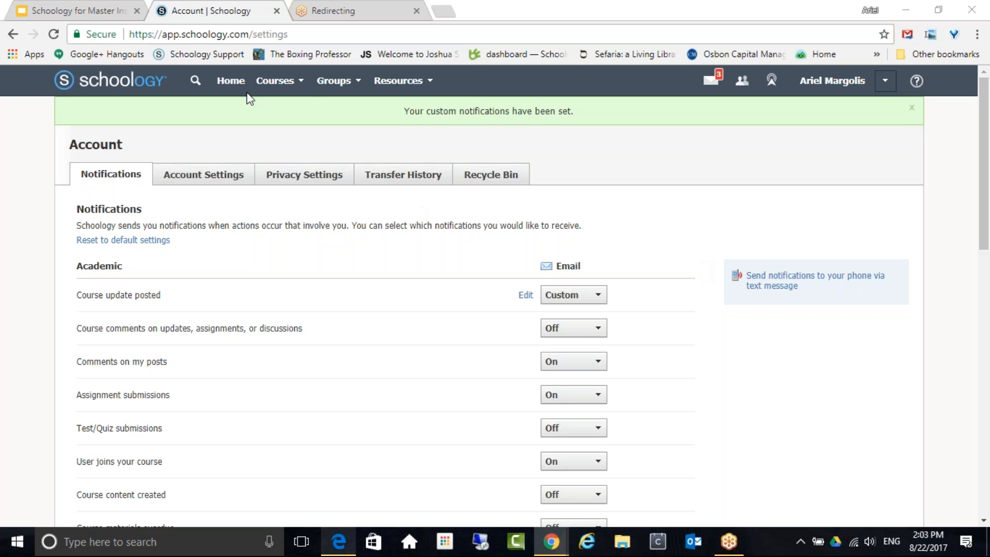
Open the Master Instructor - Davis Joint Unified School District course, and go on to the Personal resources.
{"action": "left_click", "coordinate": [280, 89]}
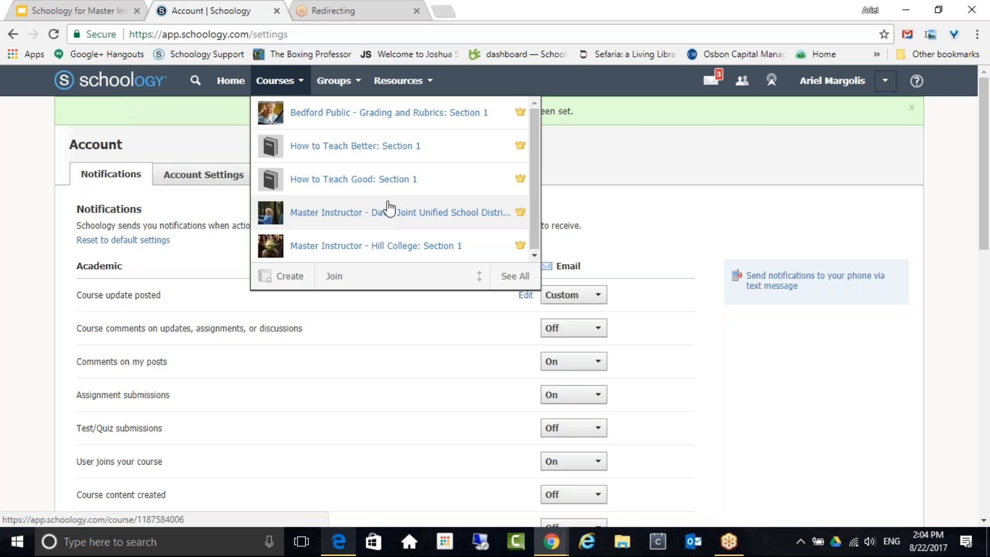
{"action": "left_click", "coordinate": [411, 220]}
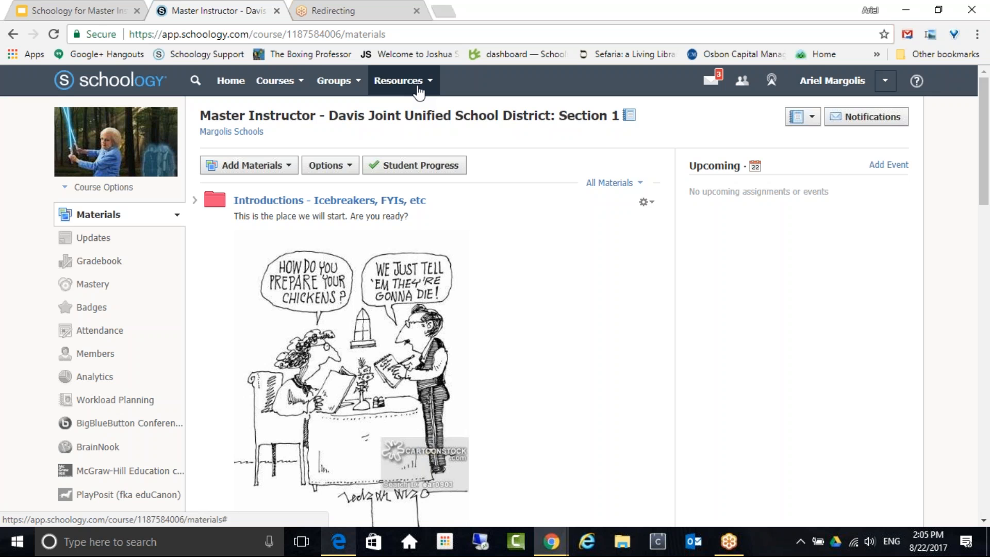
{"action": "left_click", "coordinate": [419, 88]}
{"action": "left_click", "coordinate": [416, 87]}
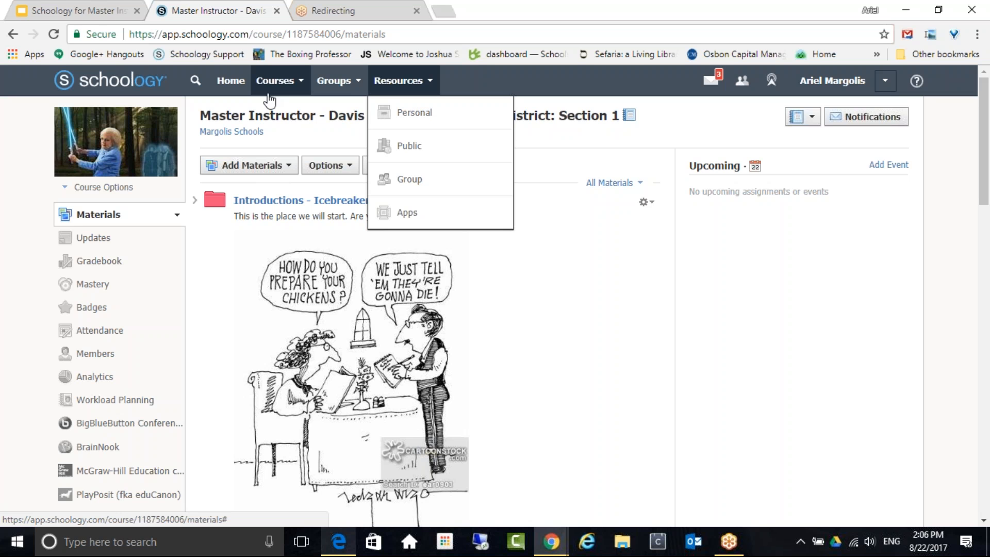
{"action": "left_click", "coordinate": [411, 122]}
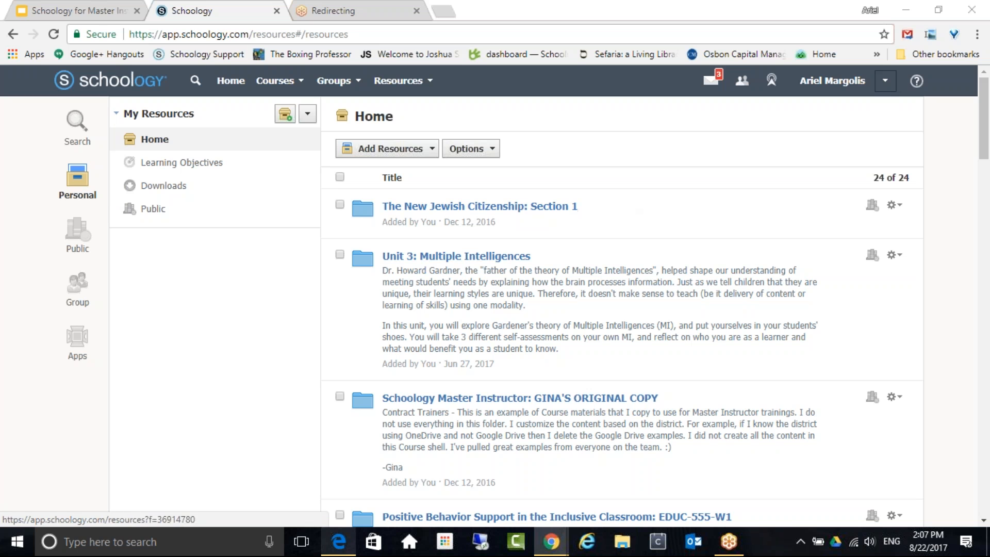
Create a folder named "How to punish children" in the personal resources home.
{"action": "left_click", "coordinate": [403, 153]}
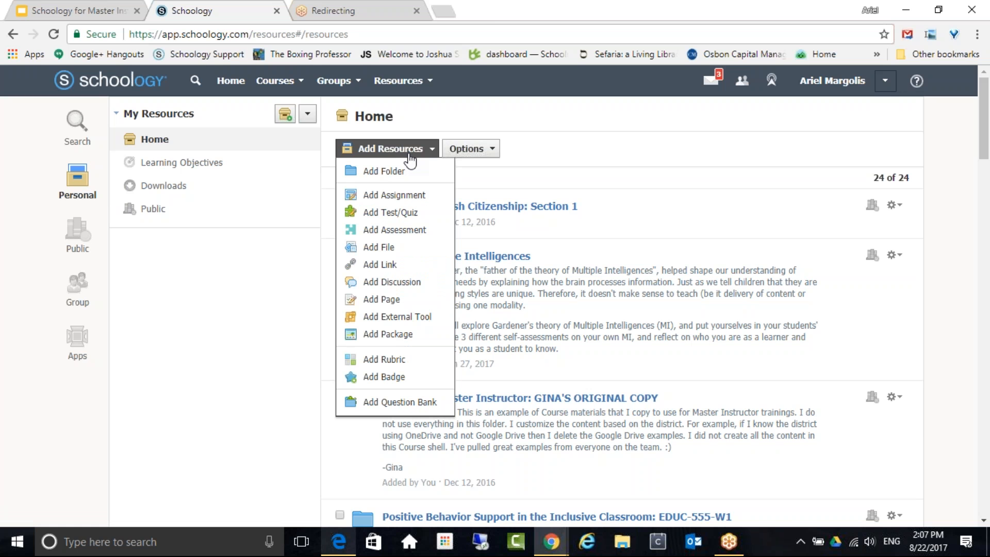
{"action": "left_click", "coordinate": [404, 173]}
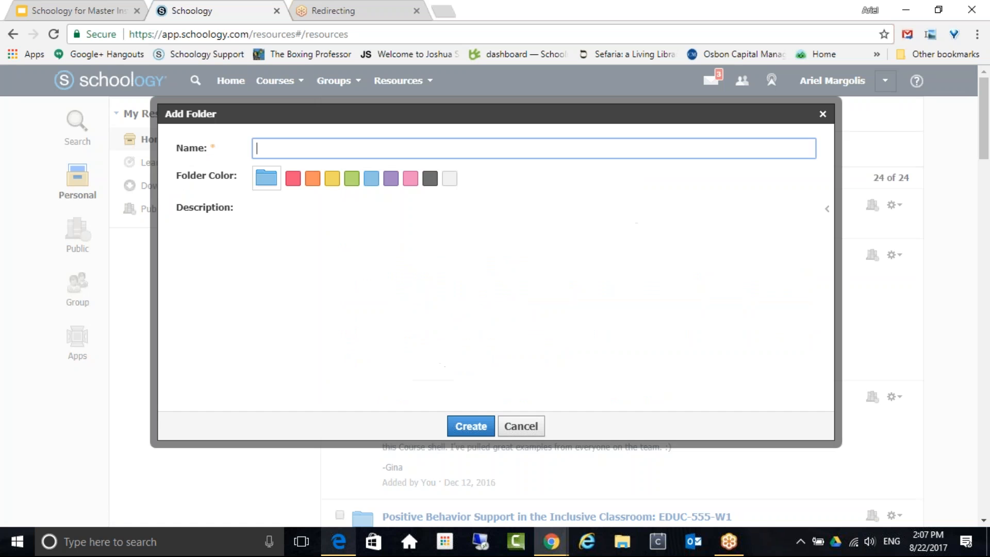
{"action": "left_click", "coordinate": [267, 143]}
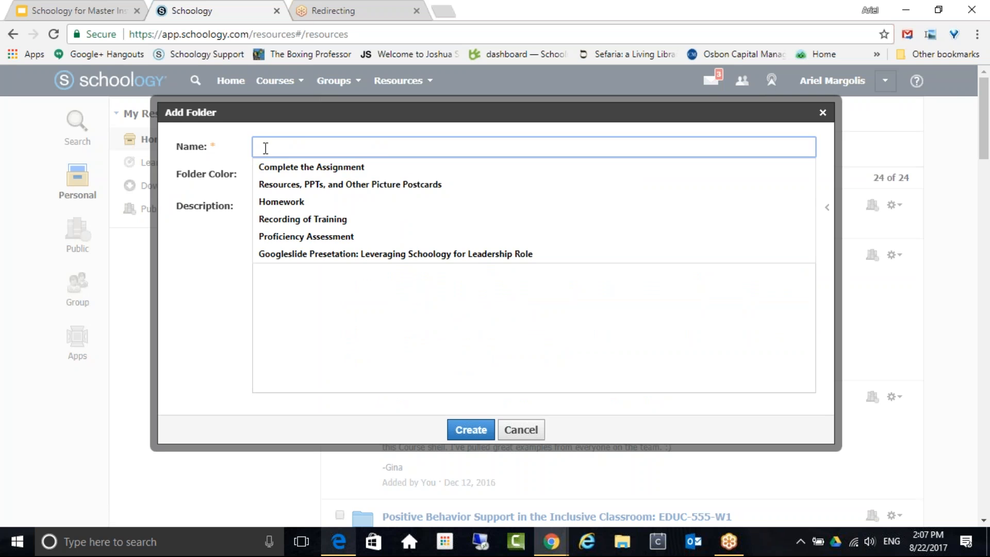
{"action": "type", "text": "How t"}
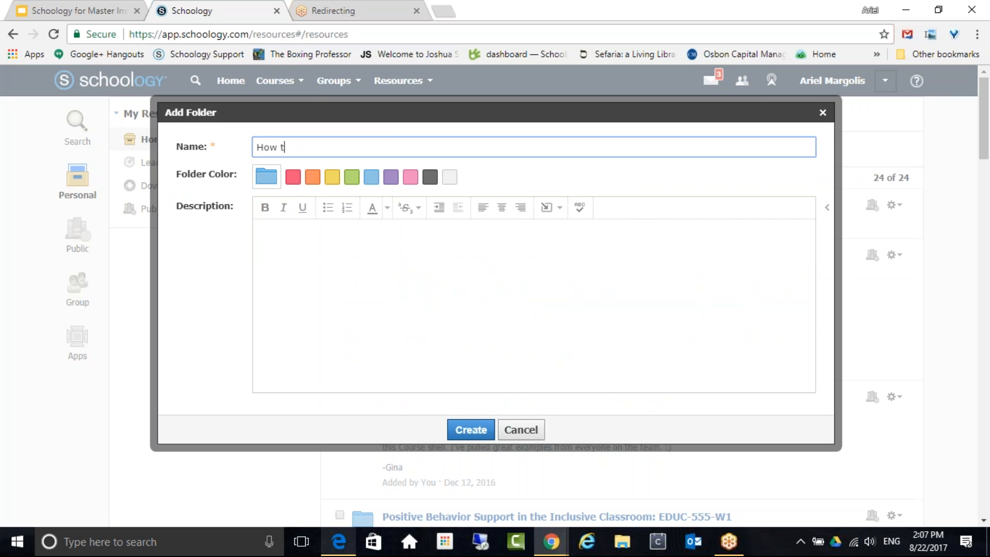
{"action": "type", "text": "o punish children"}
{"action": "left_click", "coordinate": [464, 431]}
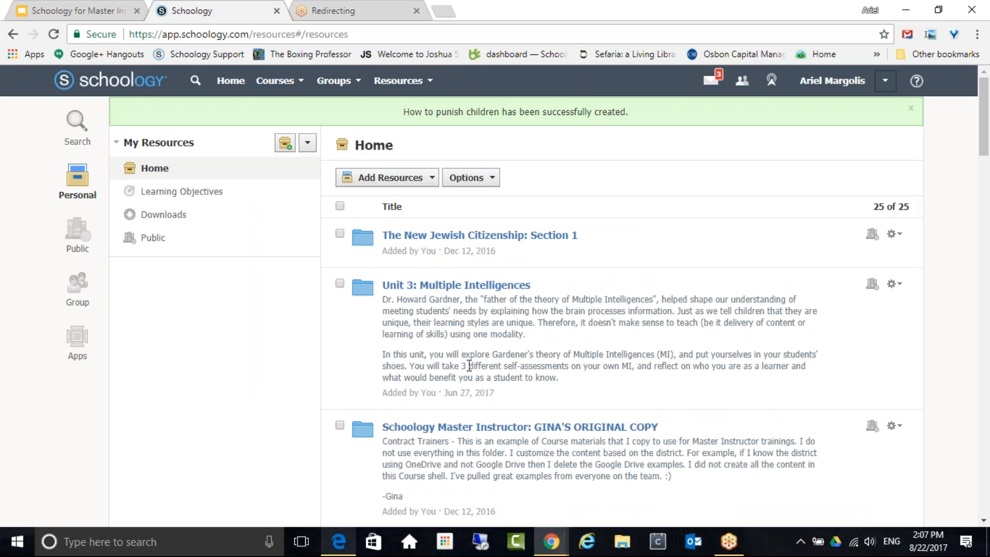
Find and open the "How to punish children" folder in the personal resources list.
{"action": "scroll", "coordinate": [469, 366], "scroll_direction": "down", "scroll_amount": 8}
{"action": "scroll", "coordinate": [471, 376], "scroll_direction": "down", "scroll_amount": 14}
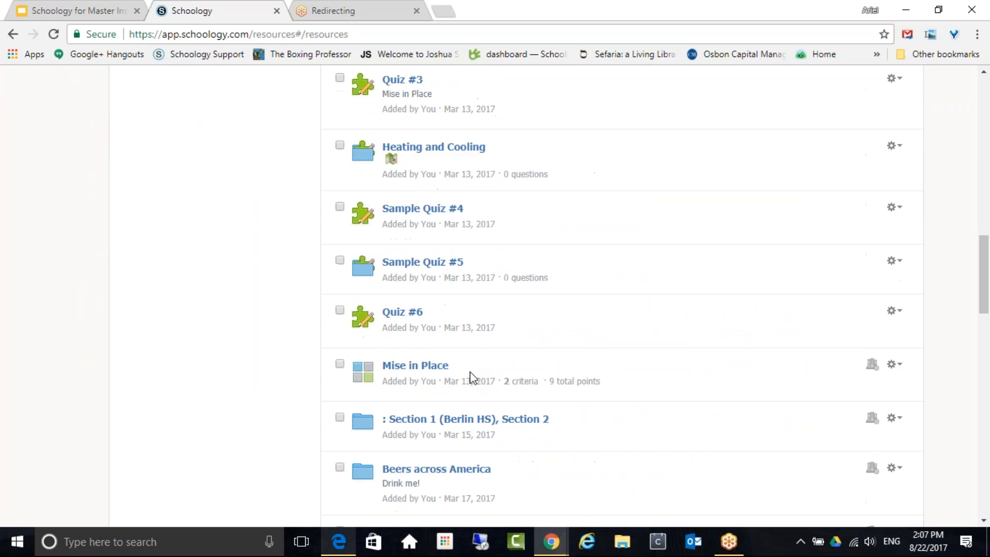
{"action": "scroll", "coordinate": [469, 417], "scroll_direction": "down", "scroll_amount": 15}
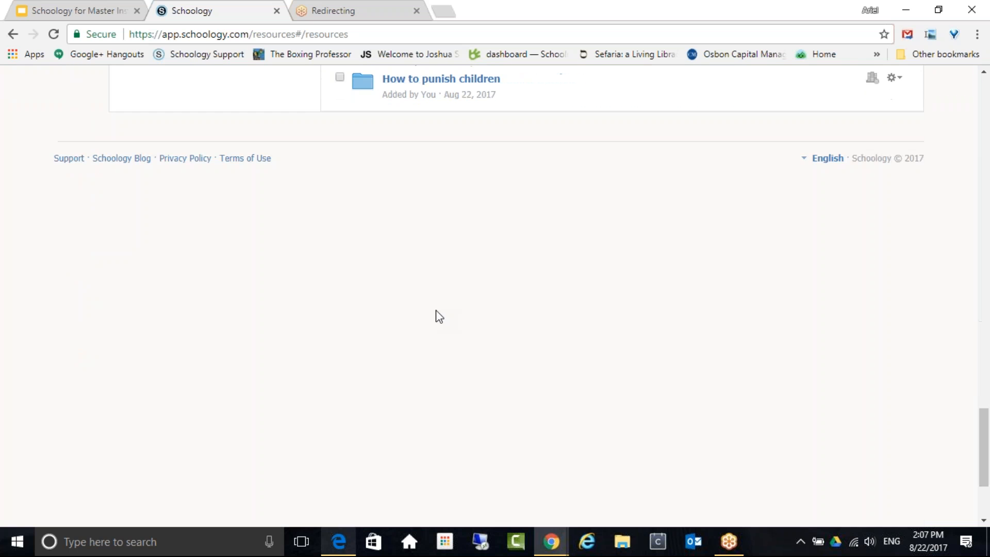
{"action": "left_click", "coordinate": [441, 207]}
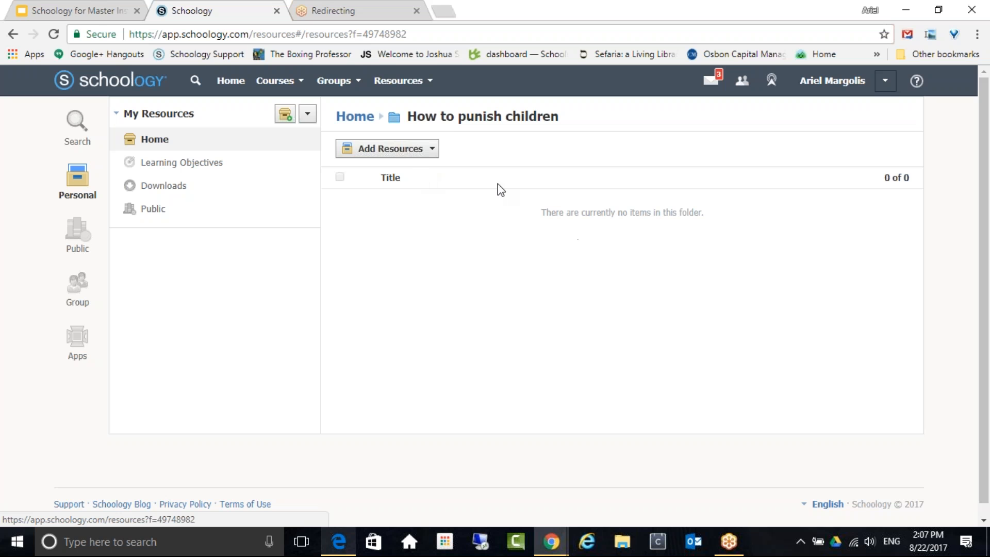
Start a new assignment template in the folder and name it "Corporal Punishment".
{"action": "left_click", "coordinate": [411, 159]}
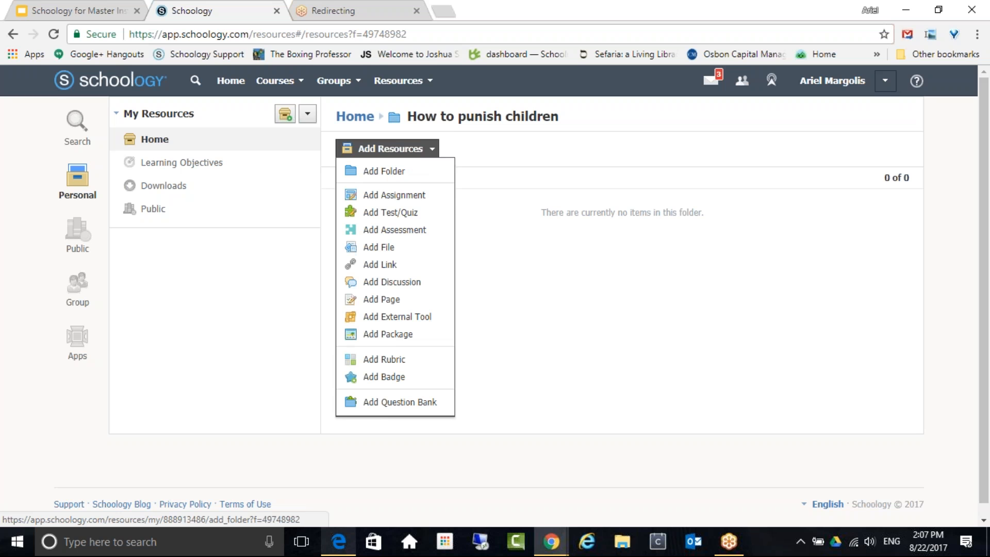
{"action": "left_click", "coordinate": [394, 195]}
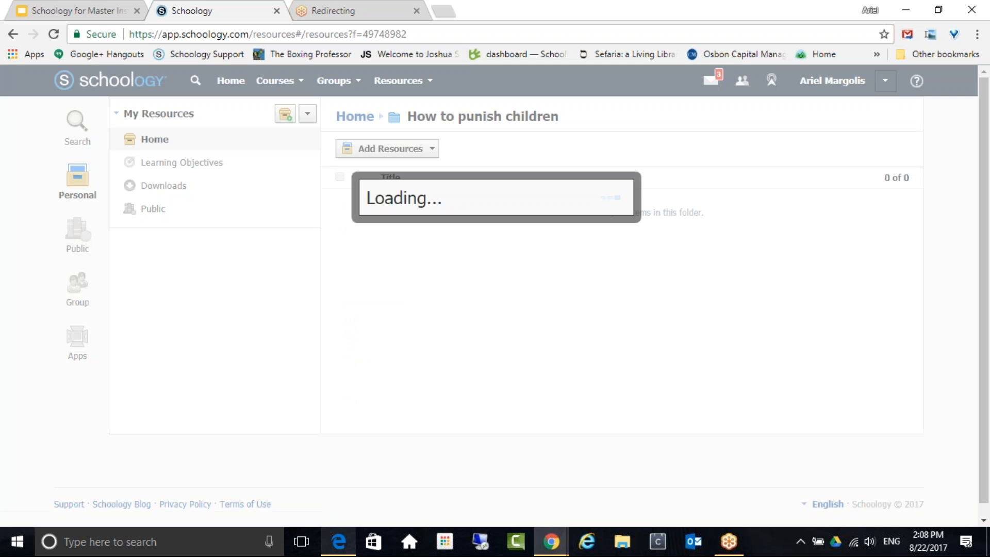
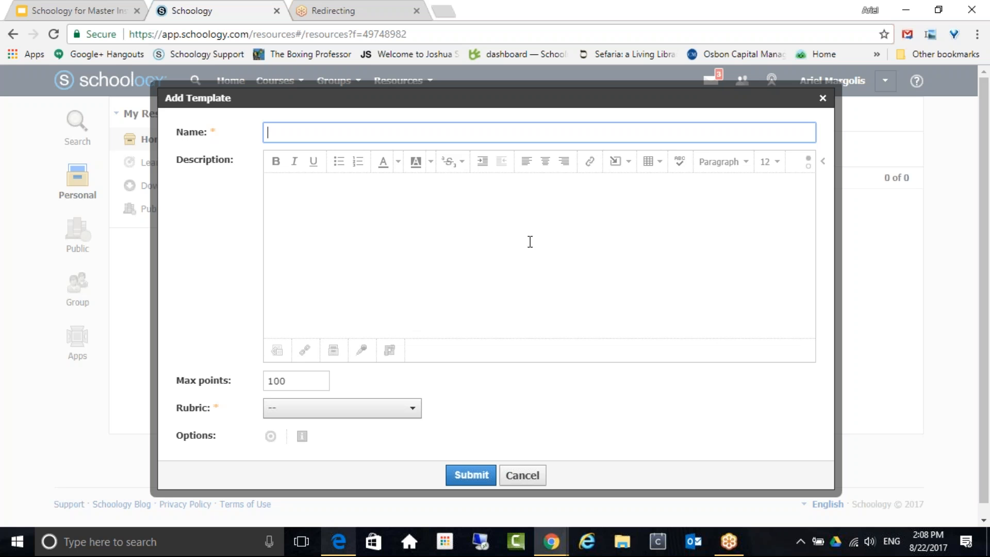
{"action": "type", "text": "Corporal Punishment"}
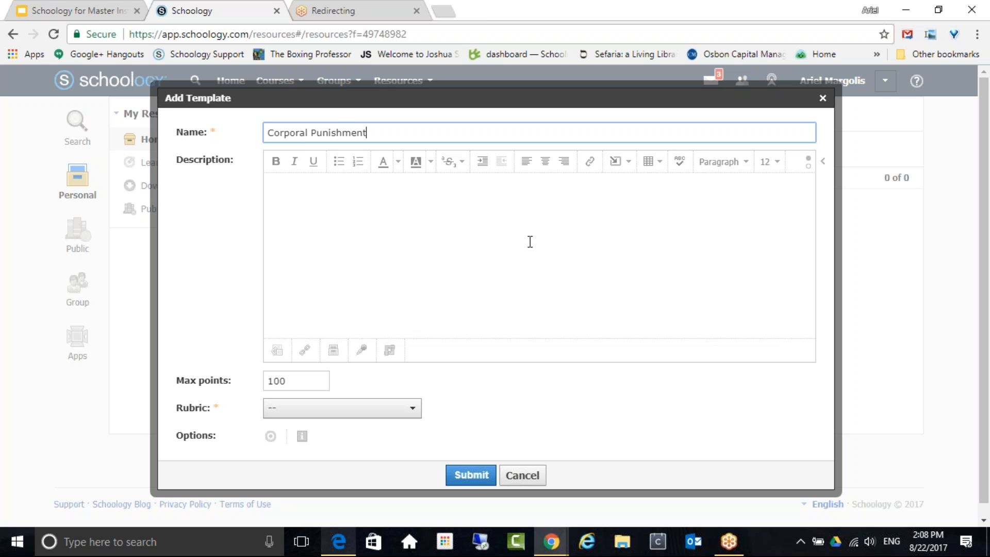
Embed HIGH HOLY DAY TICKET ORDER FORM.pdf from the Google Drive Resource App into the assignment's description.
{"action": "left_click", "coordinate": [281, 194]}
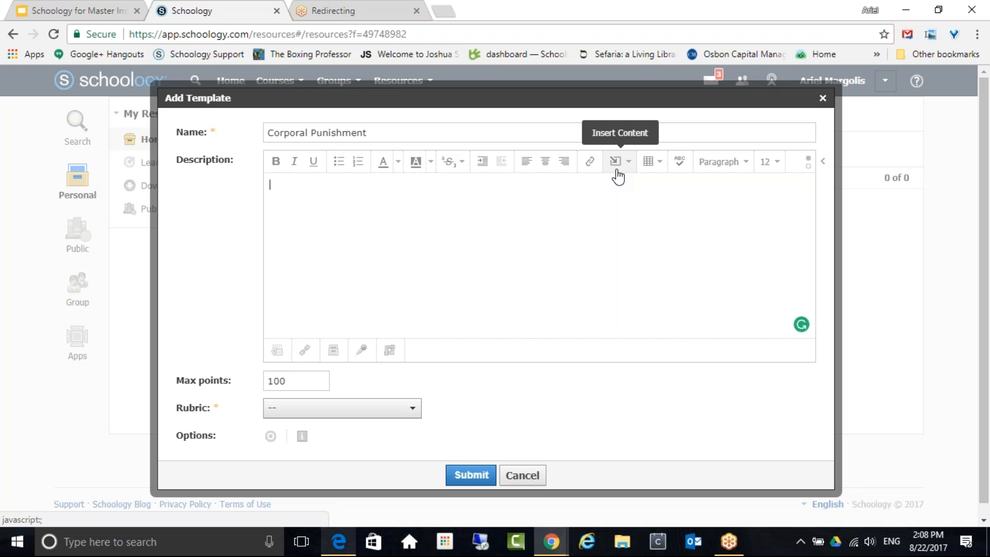
{"action": "left_click", "coordinate": [617, 177]}
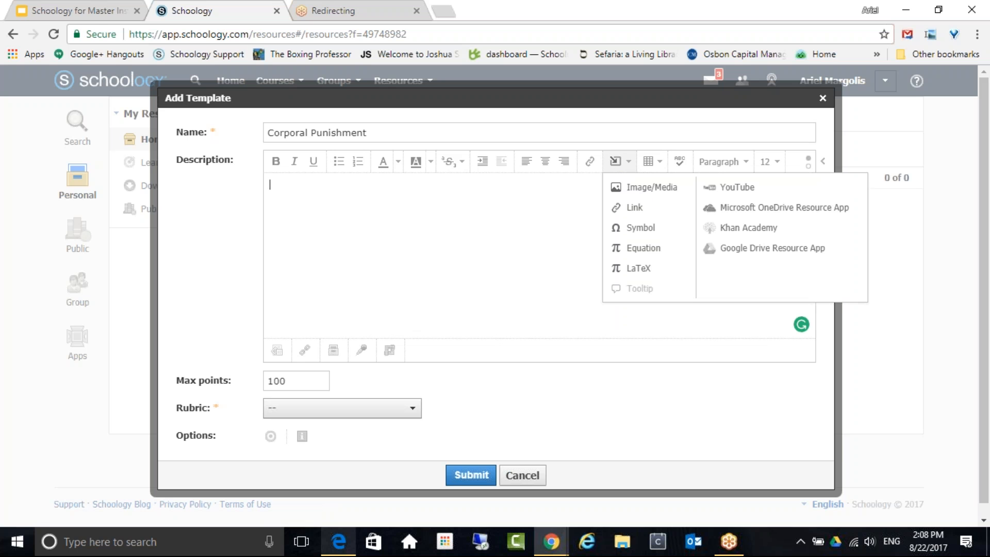
{"action": "left_click", "coordinate": [789, 262]}
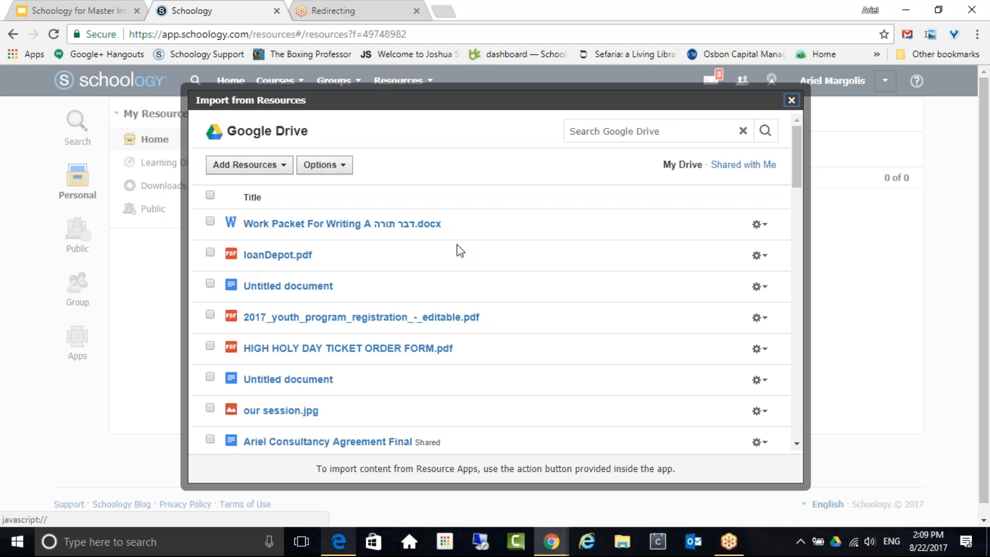
{"action": "left_click", "coordinate": [210, 346]}
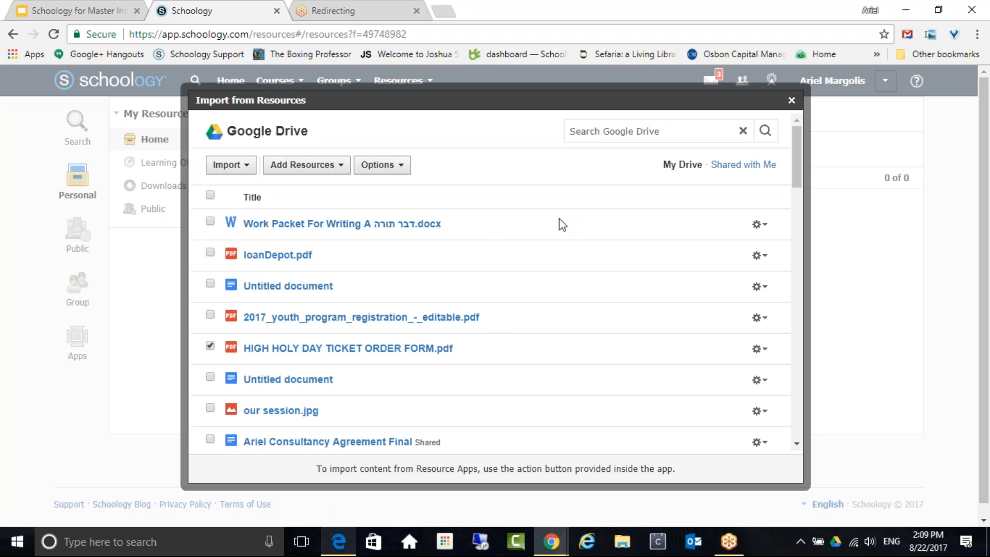
{"action": "left_click", "coordinate": [233, 168]}
{"action": "left_click", "coordinate": [259, 227]}
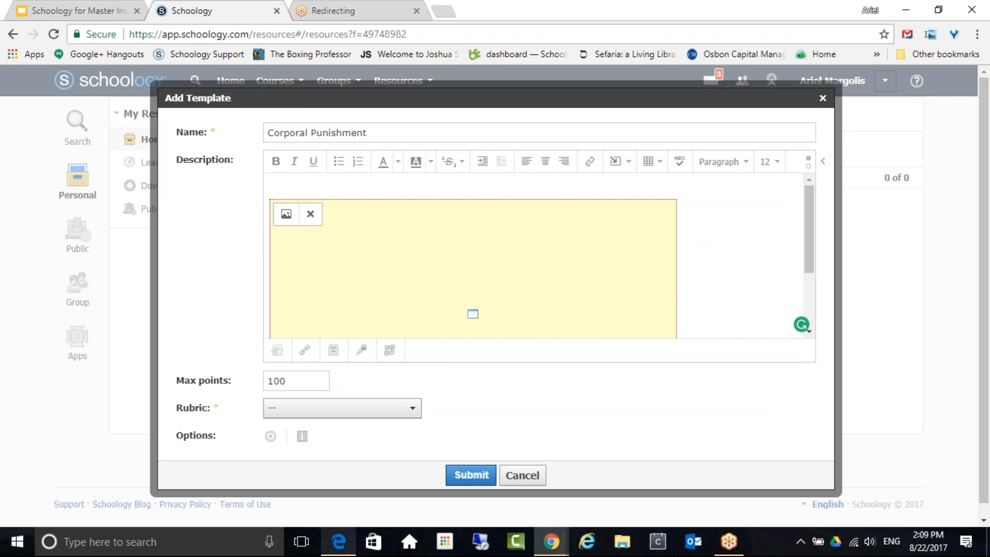
Inspect the embedded file's HTML code in the description, return to the visual editor and submit the assignment template.
{"action": "left_click_drag", "start_coordinate": [810, 250], "coordinate": [809, 181]}
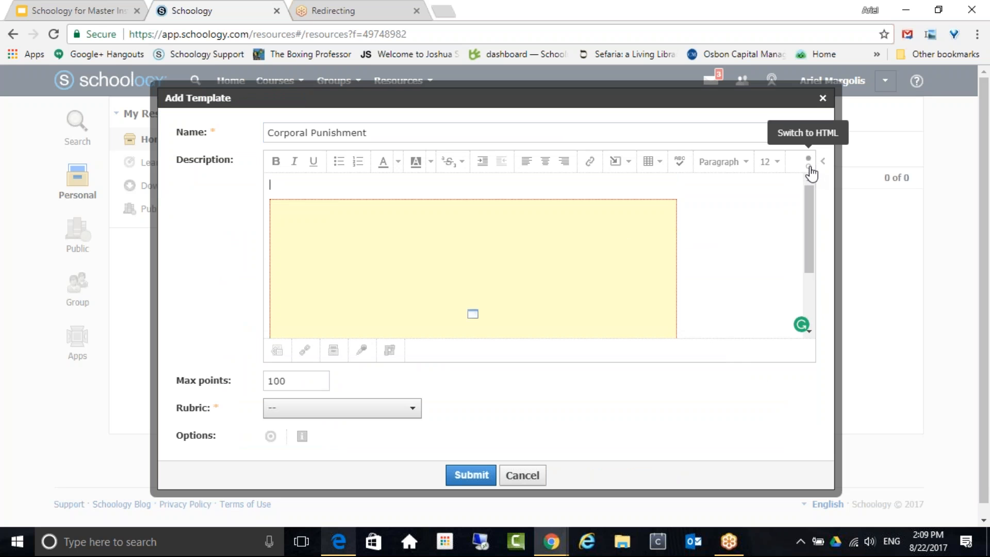
{"action": "left_click", "coordinate": [809, 170]}
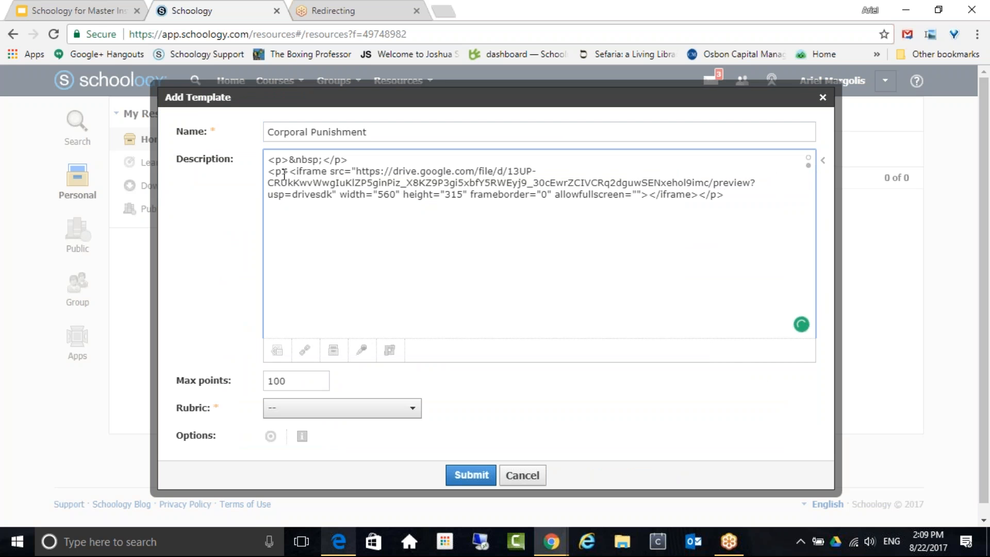
{"action": "left_click_drag", "start_coordinate": [276, 171], "coordinate": [758, 202]}
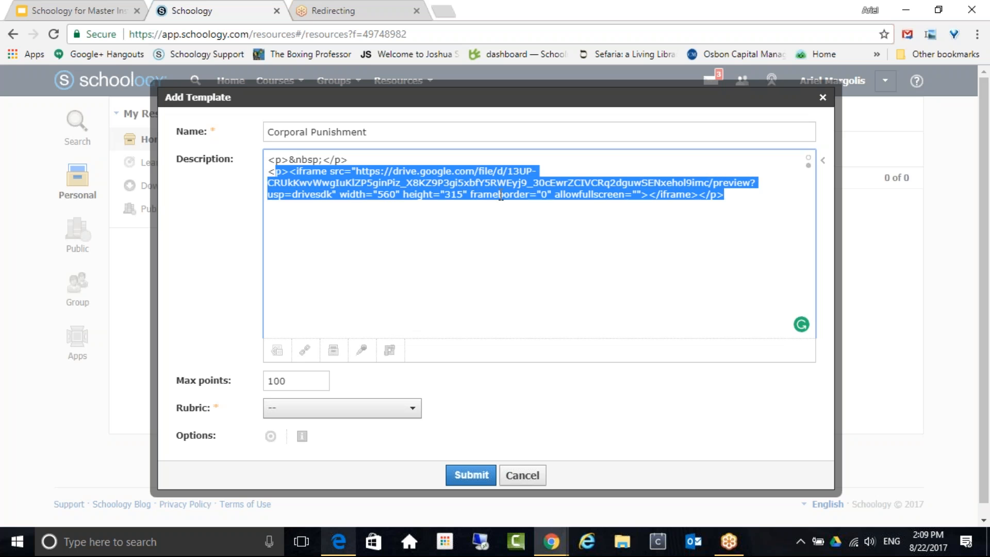
{"action": "left_click", "coordinate": [809, 158]}
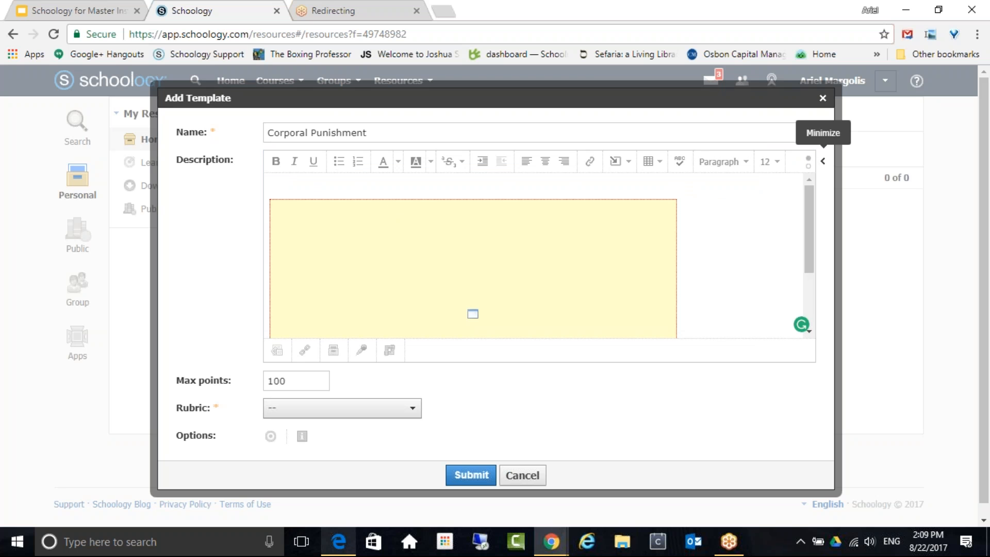
{"action": "left_click", "coordinate": [469, 475]}
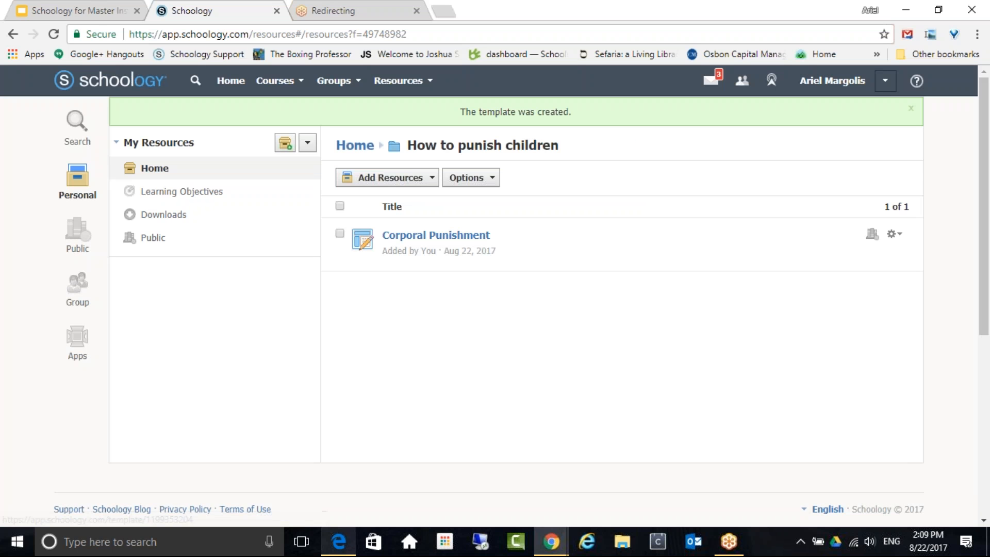
Start adding the Corporal Punishment template to Bedford Public - Grading and Rubrics: Section 1, due 8/24/17 at 11:59PM.
{"action": "left_click", "coordinate": [895, 234]}
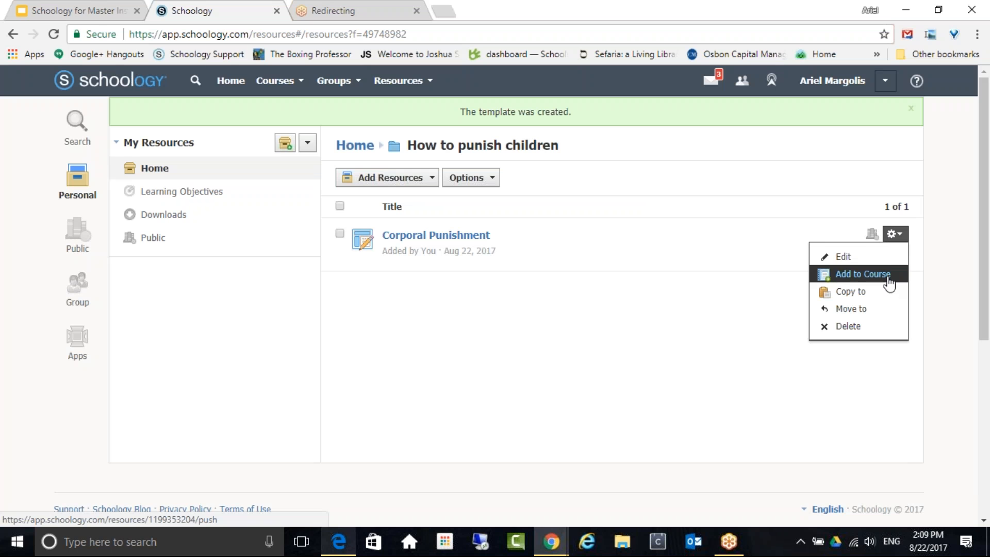
{"action": "left_click", "coordinate": [889, 281]}
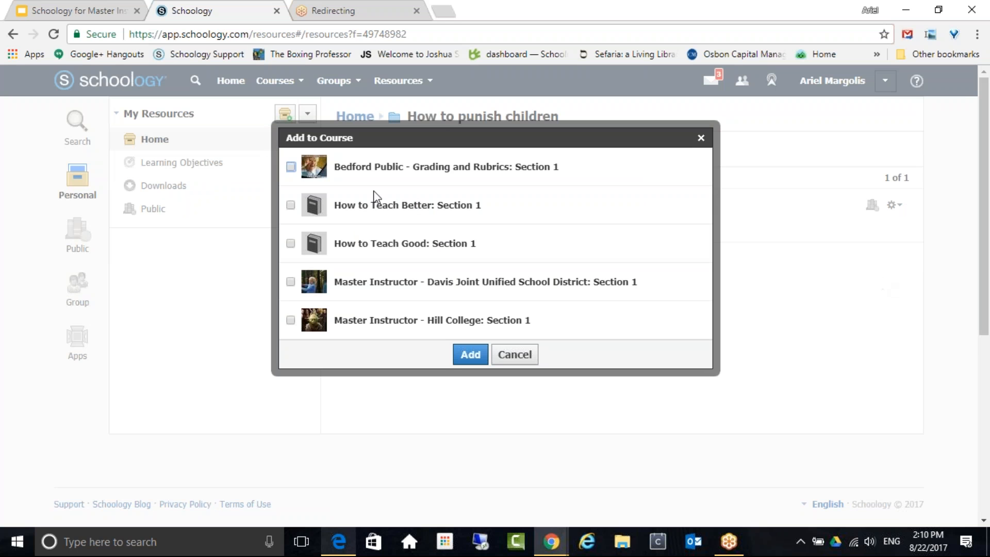
{"action": "left_click", "coordinate": [291, 166]}
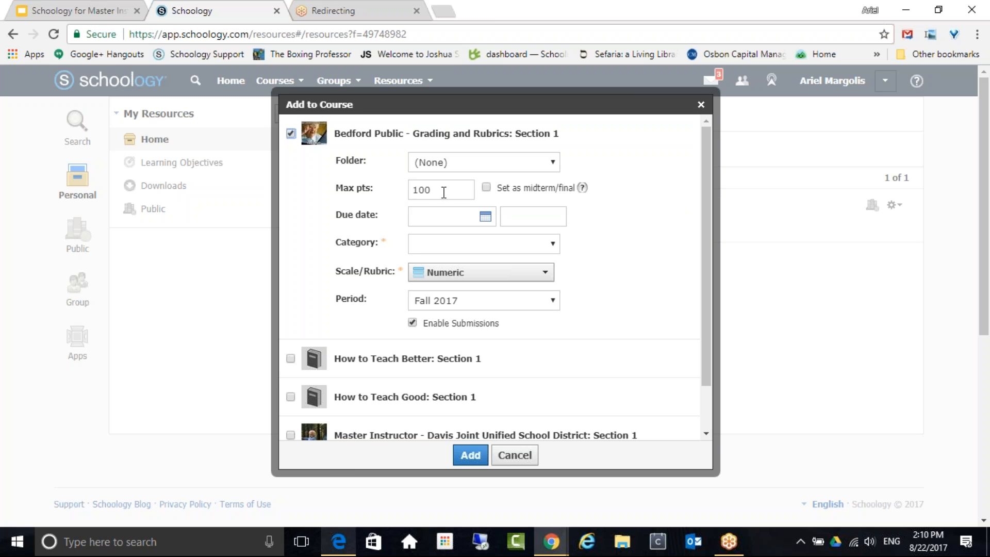
{"action": "left_click", "coordinate": [463, 225]}
{"action": "left_click", "coordinate": [538, 334]}
Set the Bedford assignment's category to Homework, its scale to the Research Paper/Project rubric and its period to Fall 2017.
{"action": "left_click", "coordinate": [509, 245]}
{"action": "left_click", "coordinate": [508, 287]}
{"action": "left_click", "coordinate": [547, 277]}
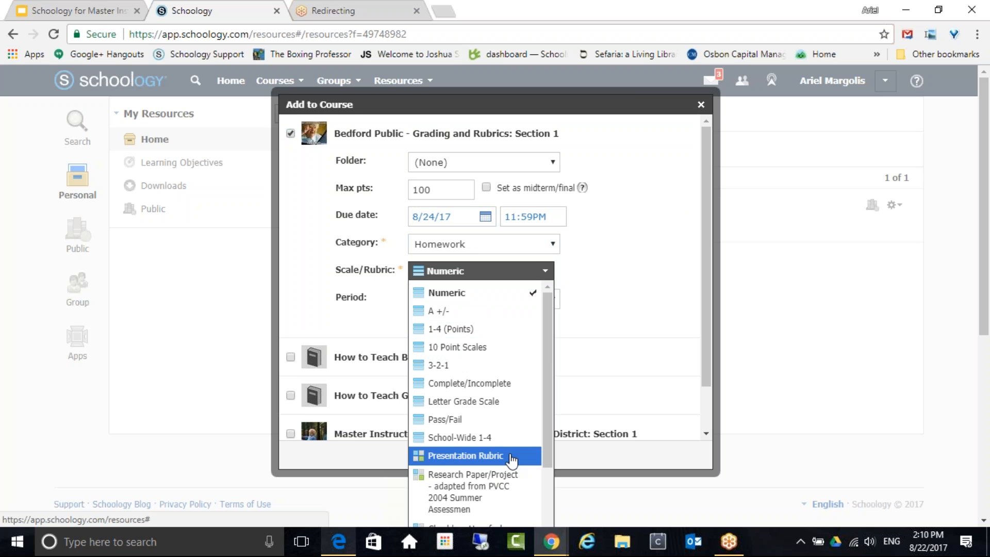
{"action": "left_click", "coordinate": [516, 483]}
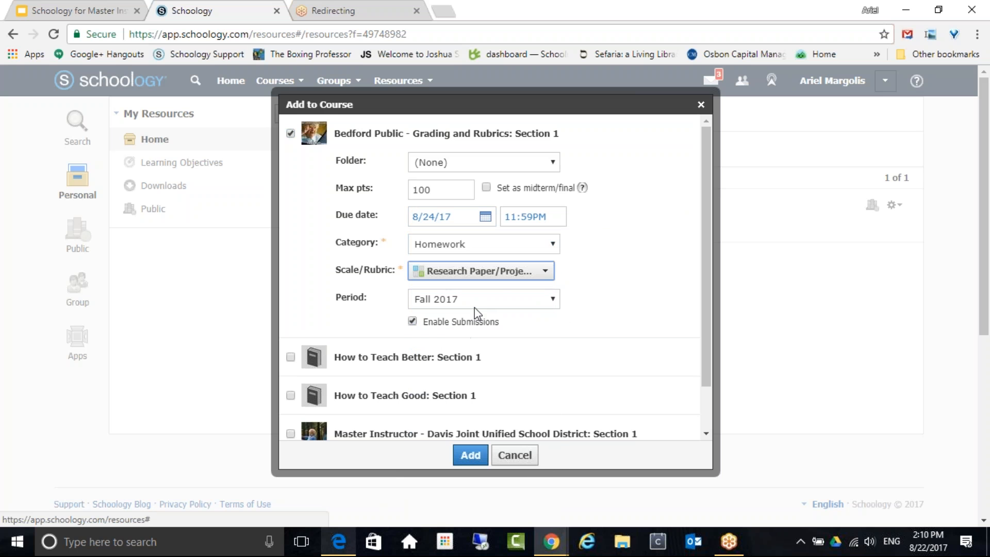
{"action": "left_click", "coordinate": [530, 300]}
{"action": "left_click", "coordinate": [521, 319]}
Include the Master Instructor - Davis Joint Unified School District course and choose its Multiple Intelligence Self Assessments (MISAs) folder as the destination.
{"action": "scroll", "coordinate": [711, 290], "scroll_direction": "down", "scroll_amount": 1}
{"action": "left_click", "coordinate": [290, 383]}
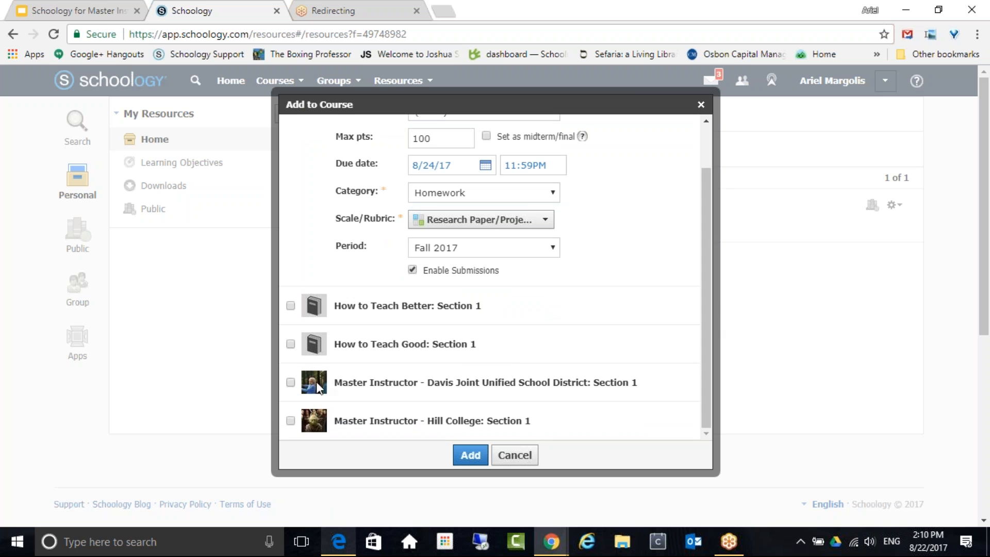
{"action": "scroll", "coordinate": [511, 361], "scroll_direction": "down", "scroll_amount": 3}
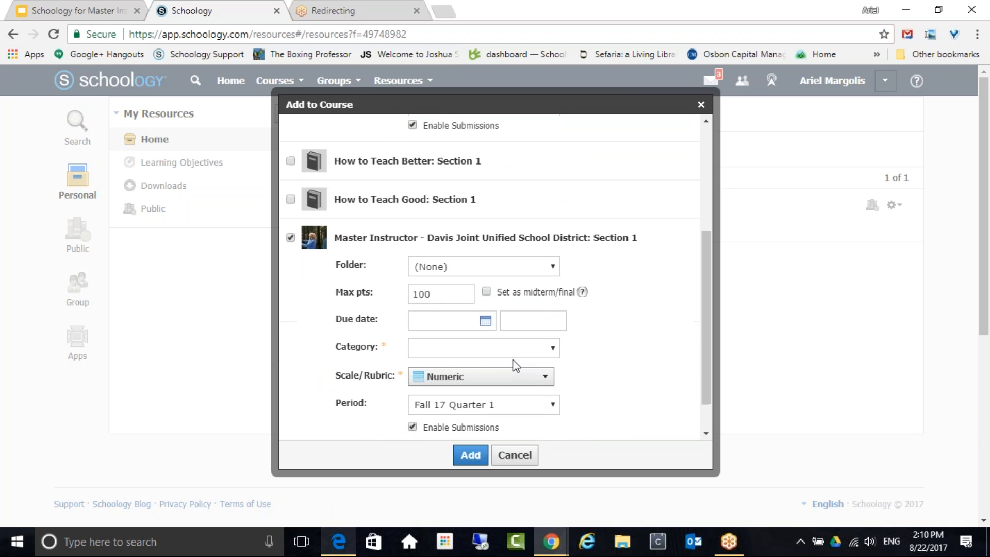
{"action": "left_click", "coordinate": [548, 271]}
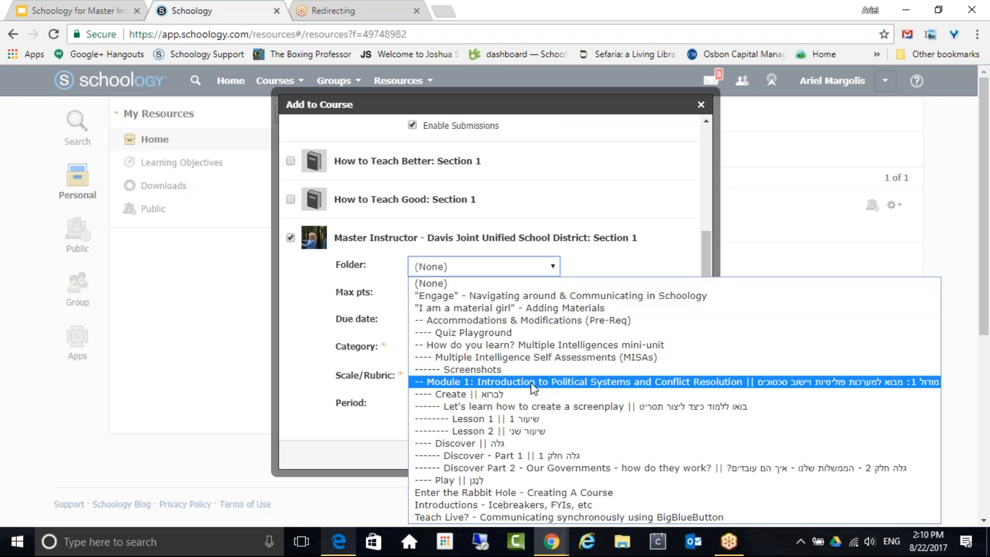
{"action": "left_click", "coordinate": [515, 356]}
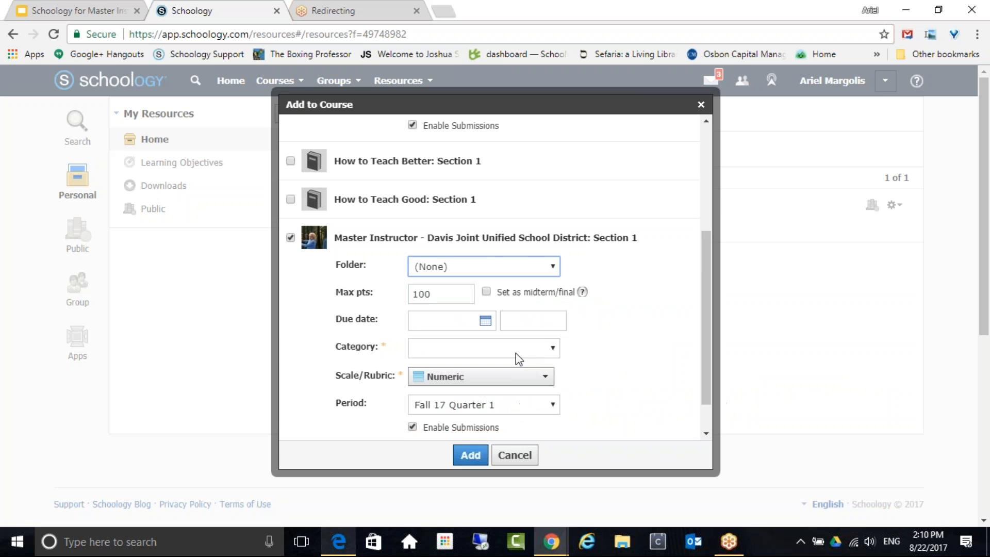
{"action": "left_click", "coordinate": [442, 350]}
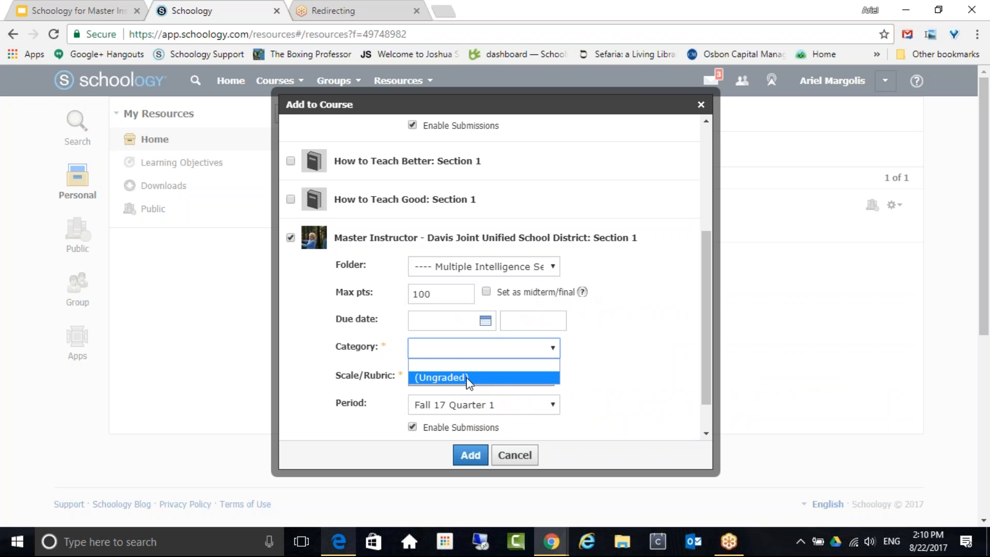
{"action": "left_click", "coordinate": [742, 413]}
Set the Davis course's grading scale to 10 Point Scales, try to add the template to both courses and close the dialog.
{"action": "left_click", "coordinate": [534, 379]}
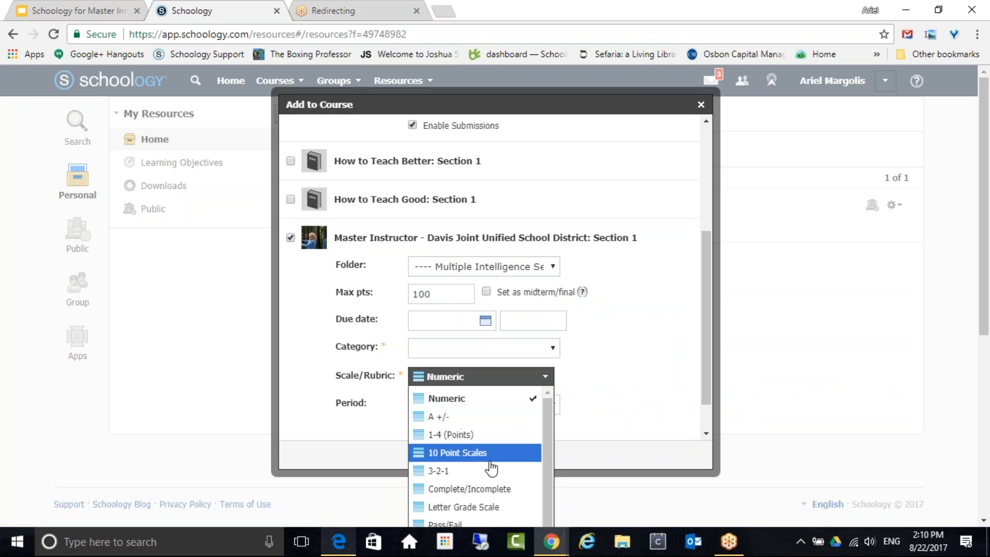
{"action": "left_click", "coordinate": [490, 451]}
{"action": "scroll", "coordinate": [598, 384], "scroll_direction": "down", "scroll_amount": 1}
{"action": "left_click", "coordinate": [470, 456]}
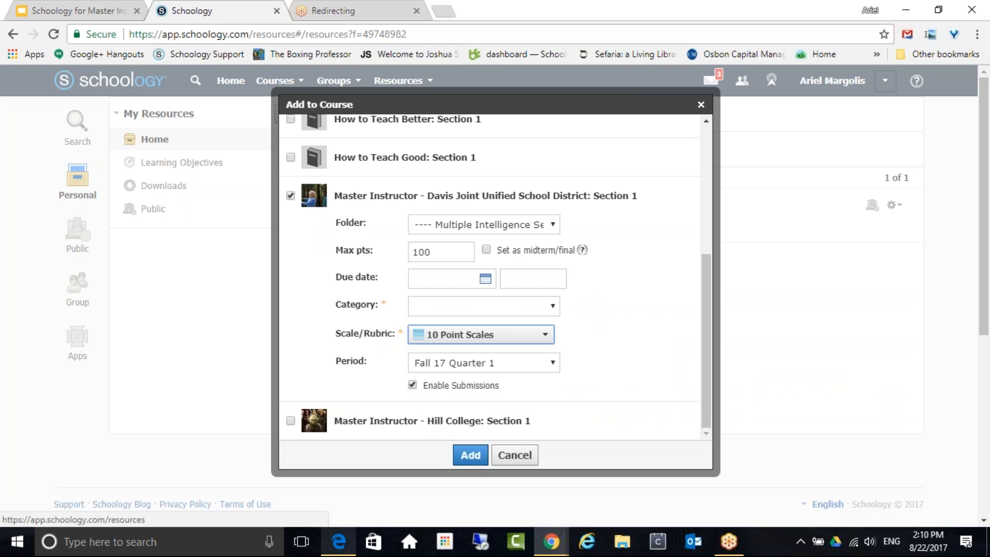
{"action": "left_click", "coordinate": [522, 461]}
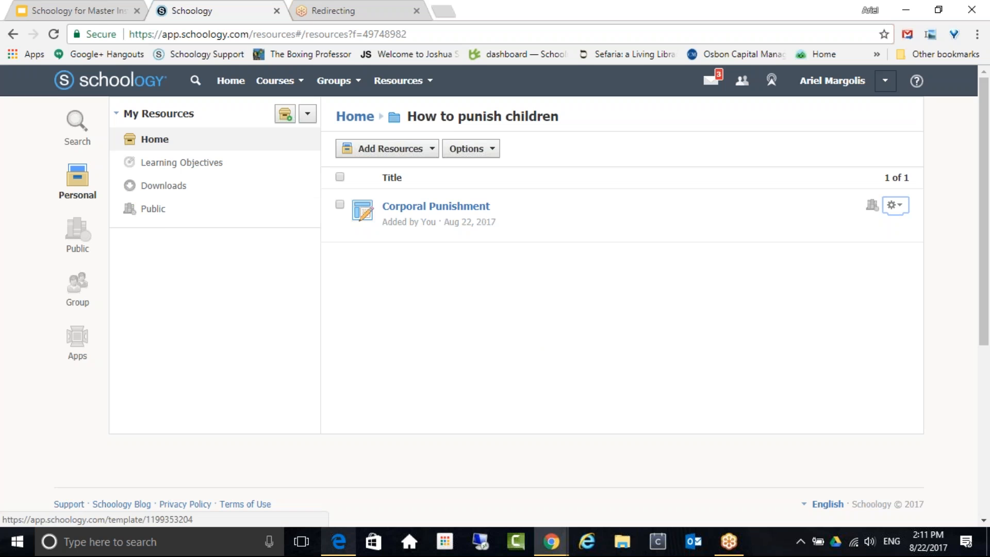
Delete the Corporal Punishment template from the How to punish children folder.
{"action": "left_click", "coordinate": [897, 213]}
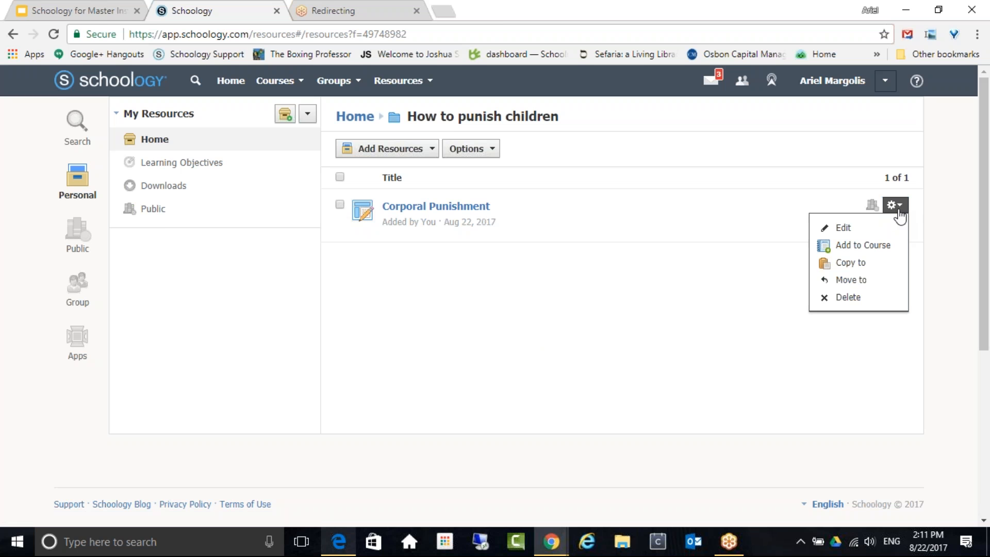
{"action": "left_click", "coordinate": [850, 303]}
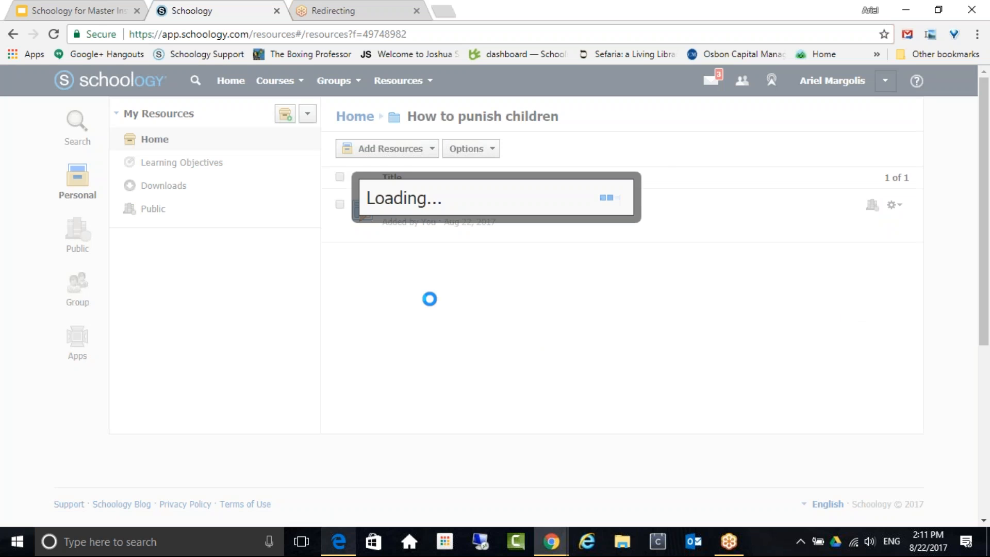
{"action": "left_click", "coordinate": [470, 234]}
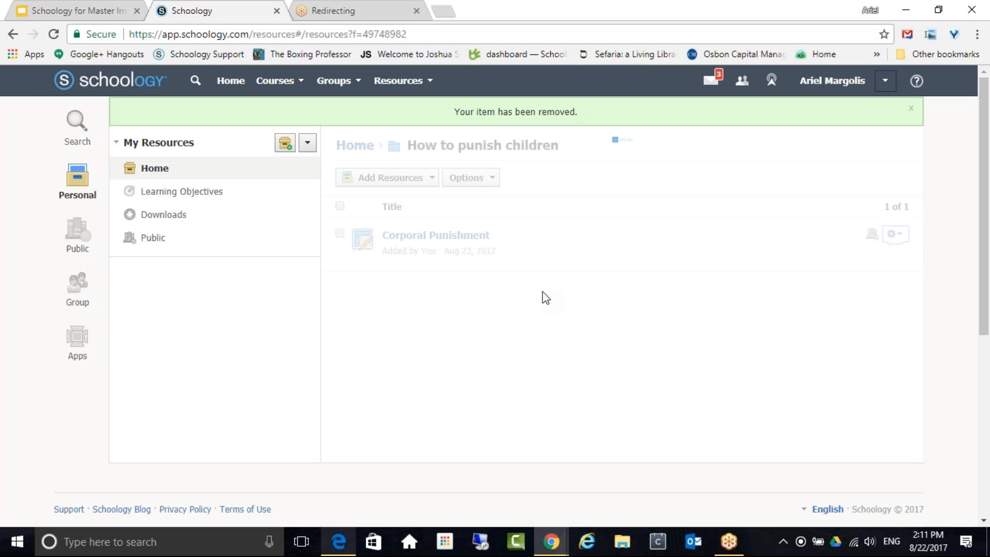
Return to the personal resources home and open the Unit 3: Multiple Intelligences folder to view its contents.
{"action": "left_click", "coordinate": [356, 146]}
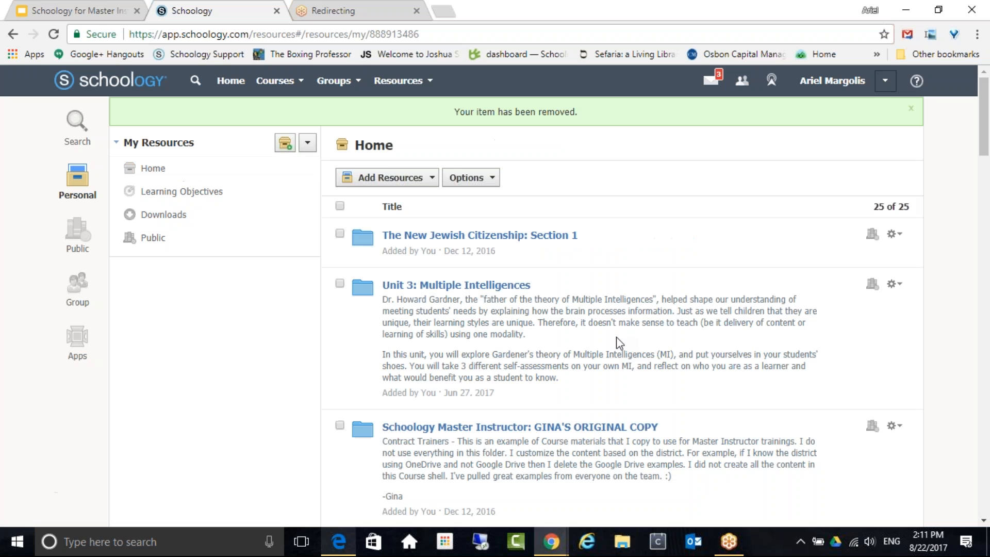
{"action": "scroll", "coordinate": [620, 342], "scroll_direction": "down", "scroll_amount": 2}
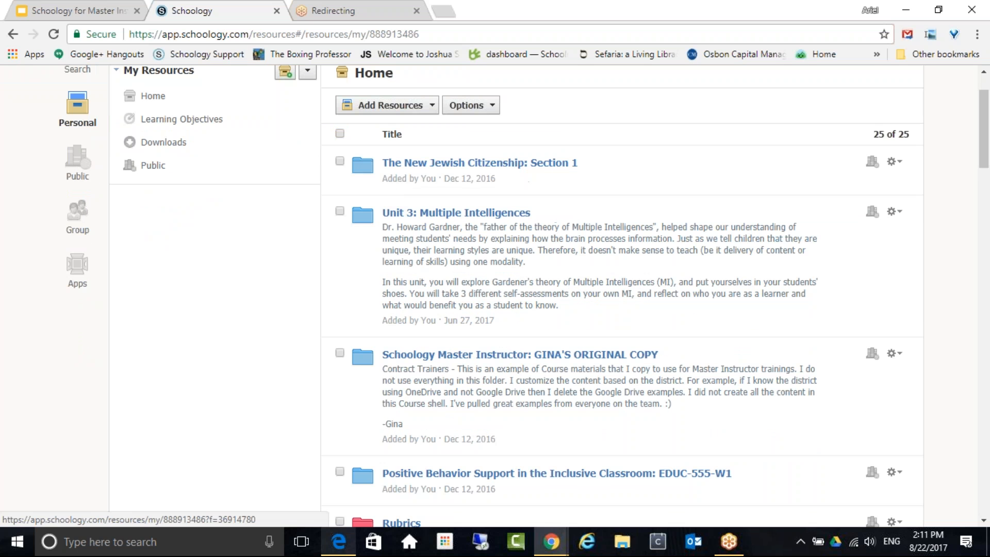
{"action": "scroll", "coordinate": [462, 164], "scroll_direction": "down", "scroll_amount": 1}
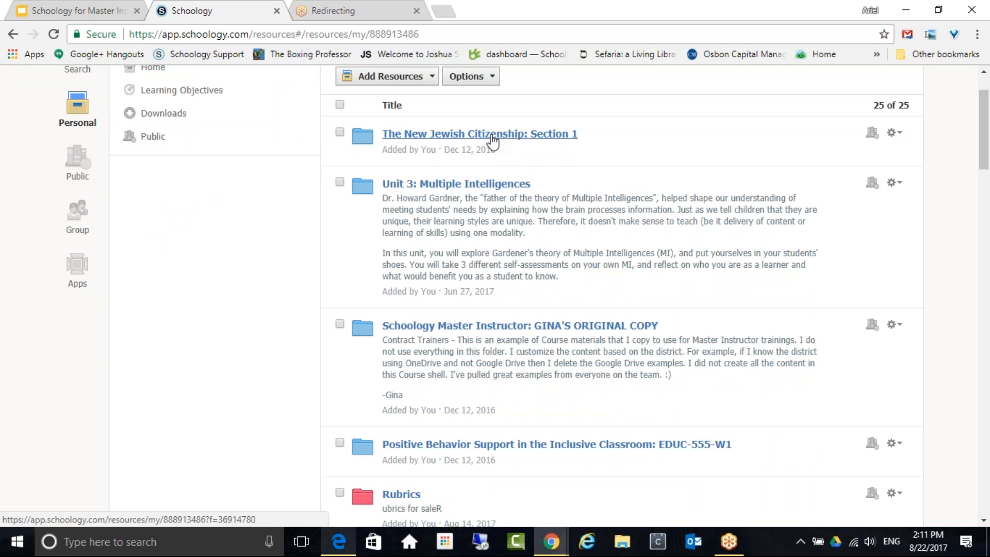
{"action": "left_click", "coordinate": [473, 186]}
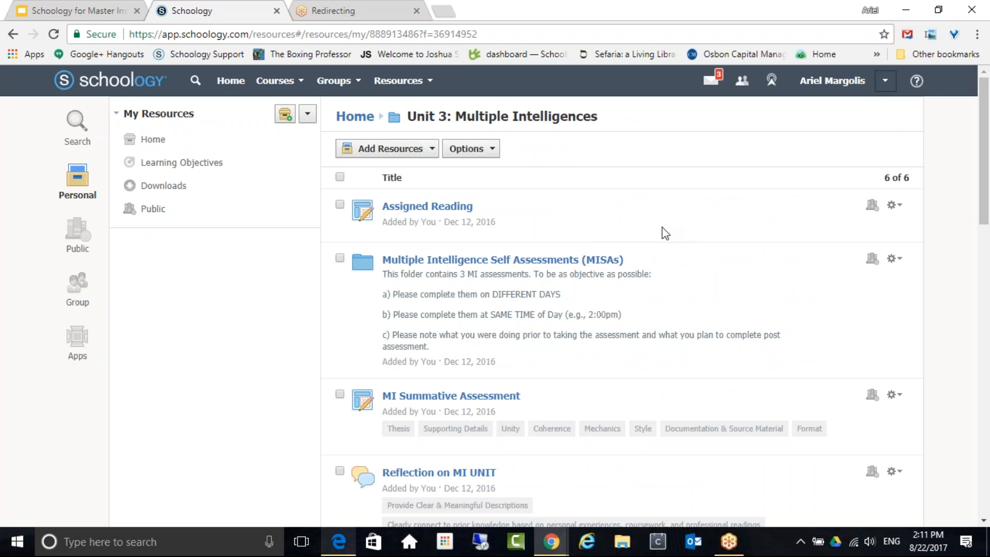
Go back to the resources home, try to add the whole Unit 3: Multiple Intelligences folder to a course and cancel.
{"action": "left_click", "coordinate": [355, 117]}
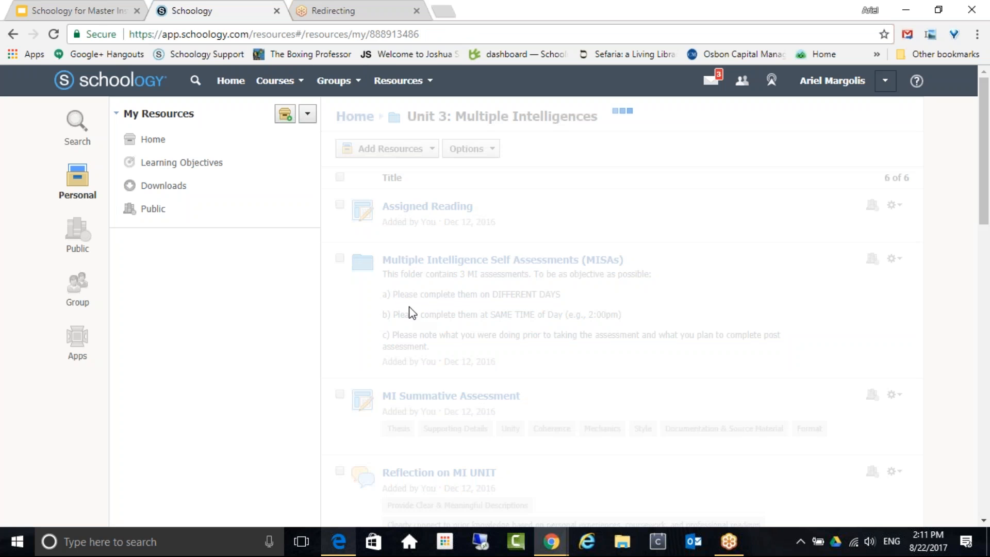
{"action": "left_click", "coordinate": [339, 255]}
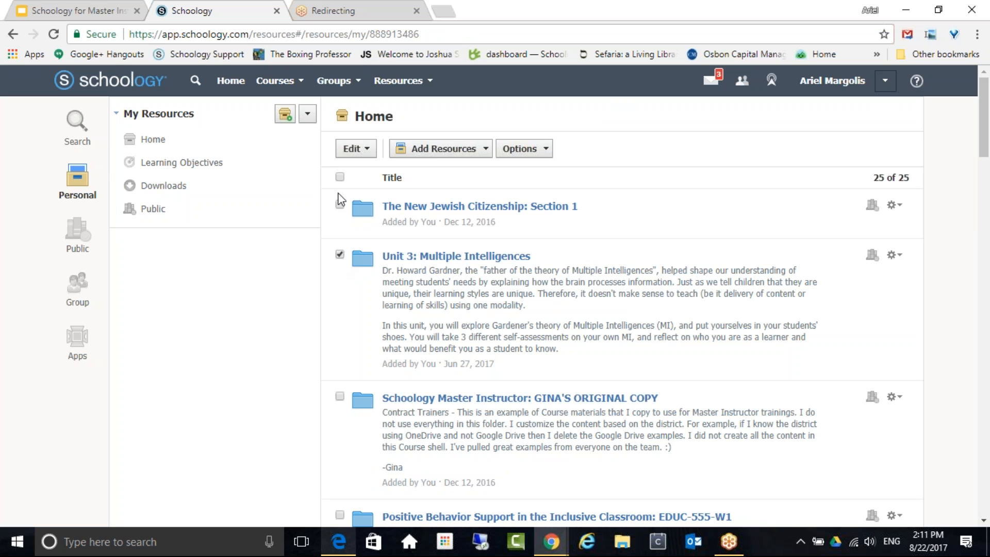
{"action": "left_click", "coordinate": [368, 149]}
{"action": "left_click", "coordinate": [394, 171]}
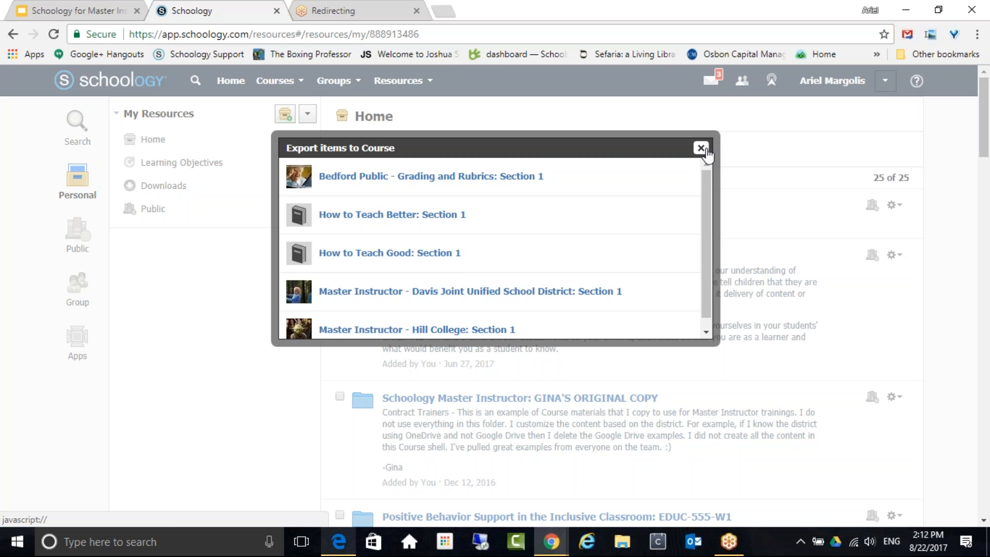
{"action": "left_click", "coordinate": [701, 148]}
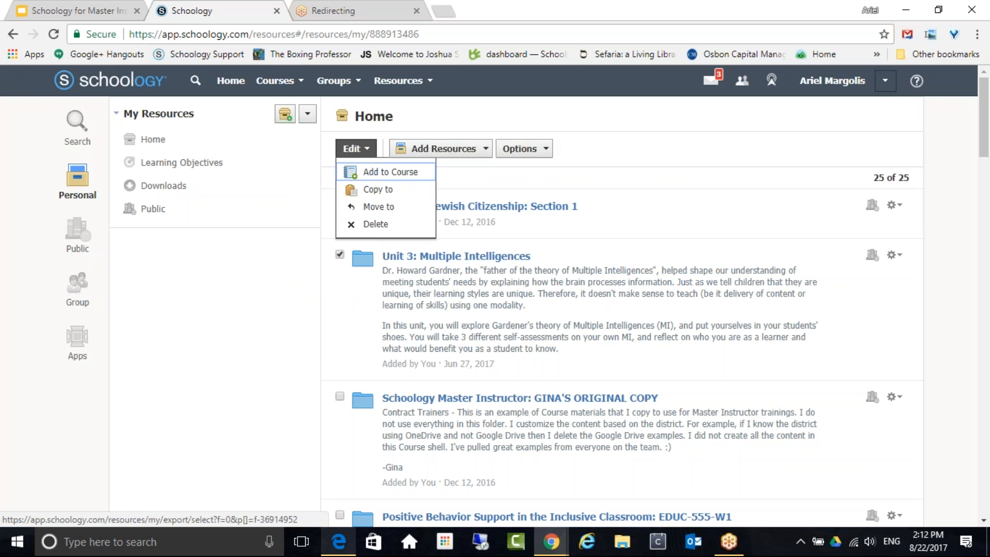
Open the Unit 3: Multiple Intelligences folder and select Assigned Reading, Reflection on MI UNIT and The Biggest Test Ever for bulk editing.
{"action": "left_click", "coordinate": [465, 257]}
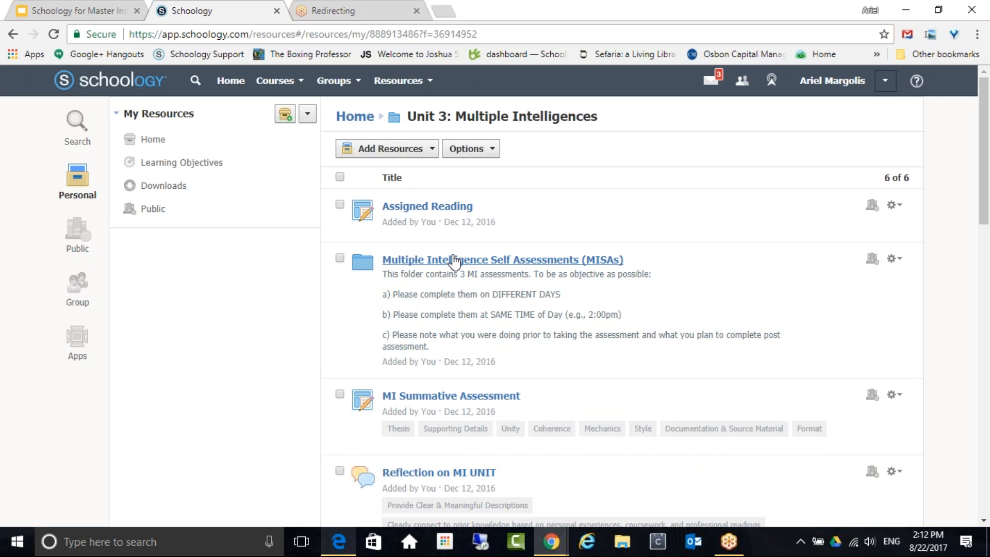
{"action": "left_click", "coordinate": [339, 204]}
{"action": "left_click", "coordinate": [340, 473]}
{"action": "scroll", "coordinate": [413, 361], "scroll_direction": "down", "scroll_amount": 1}
{"action": "scroll", "coordinate": [370, 361], "scroll_direction": "down", "scroll_amount": 5}
{"action": "left_click", "coordinate": [340, 412]}
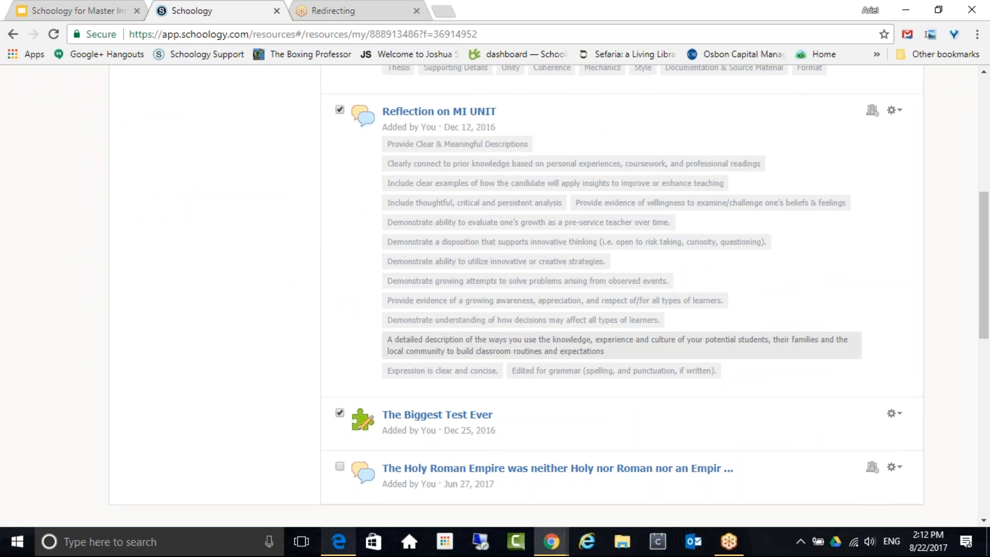
{"action": "scroll", "coordinate": [368, 167], "scroll_direction": "up", "scroll_amount": 6}
{"action": "left_click", "coordinate": [357, 149]}
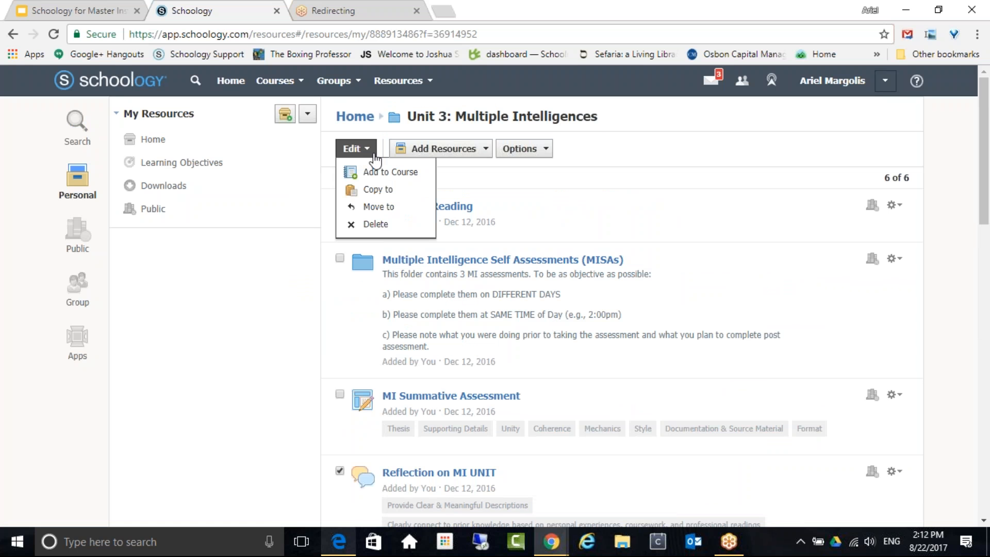
{"action": "left_click", "coordinate": [715, 150]}
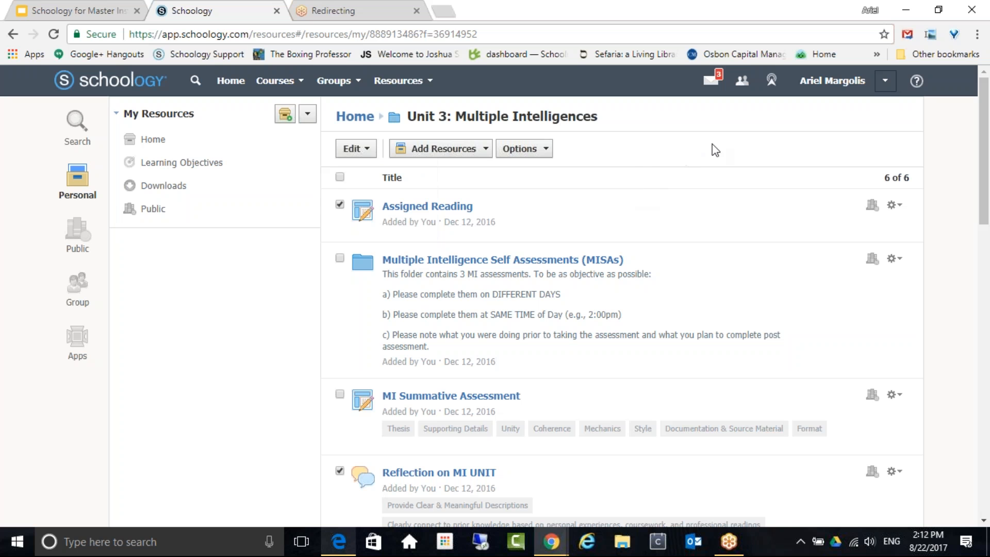
Select all six items in the Unit 3: Multiple Intelligences folder and add them to the course How to Teach Better: Section 1.
{"action": "left_click", "coordinate": [341, 177]}
{"action": "scroll", "coordinate": [420, 248], "scroll_direction": "down", "scroll_amount": 10}
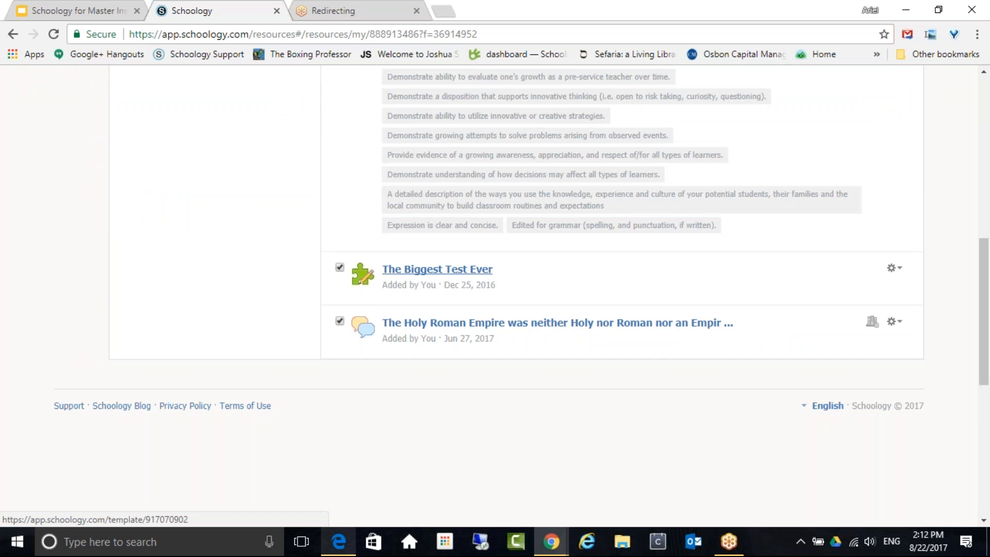
{"action": "scroll", "coordinate": [495, 294], "scroll_direction": "up", "scroll_amount": 10}
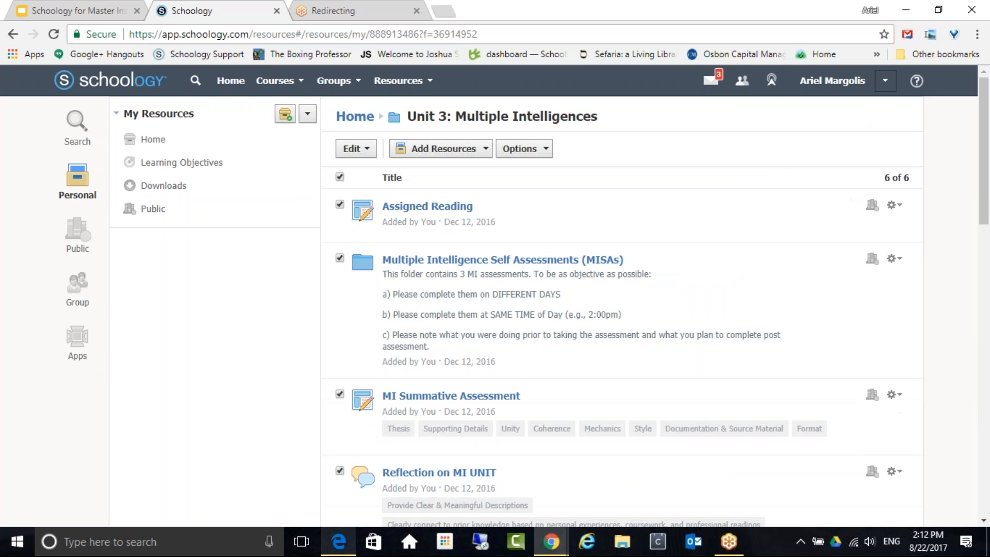
{"action": "left_click", "coordinate": [362, 151]}
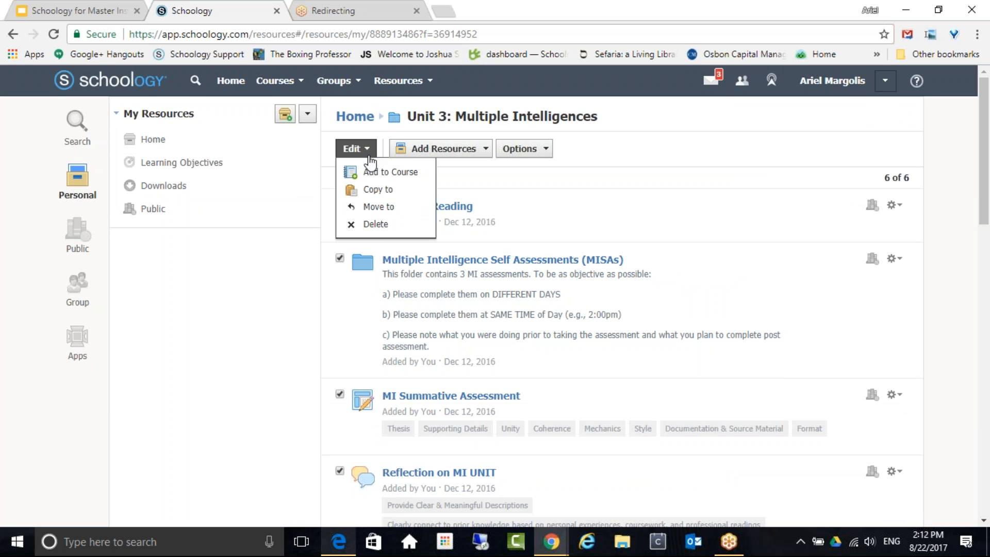
{"action": "left_click", "coordinate": [419, 175]}
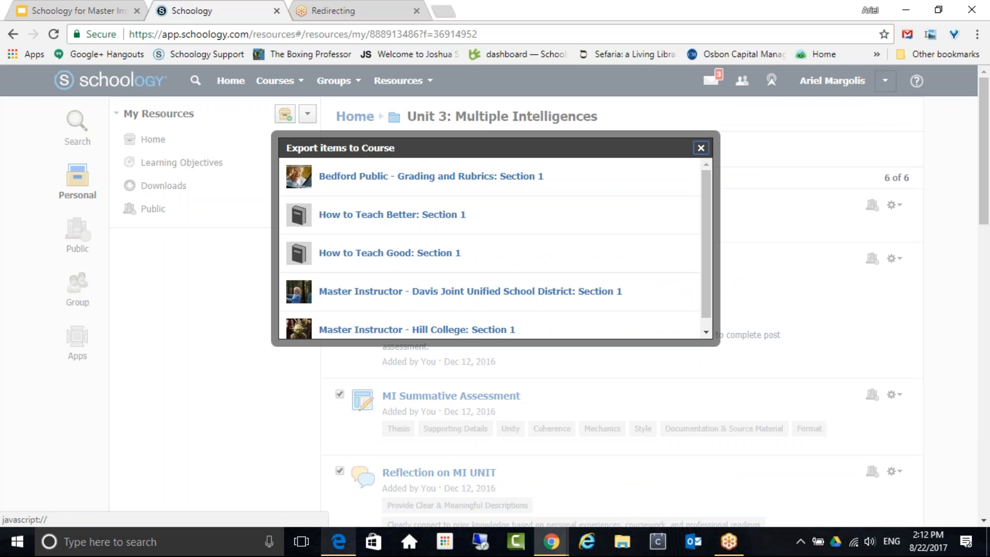
{"action": "left_click_drag", "start_coordinate": [710, 187], "coordinate": [710, 271]}
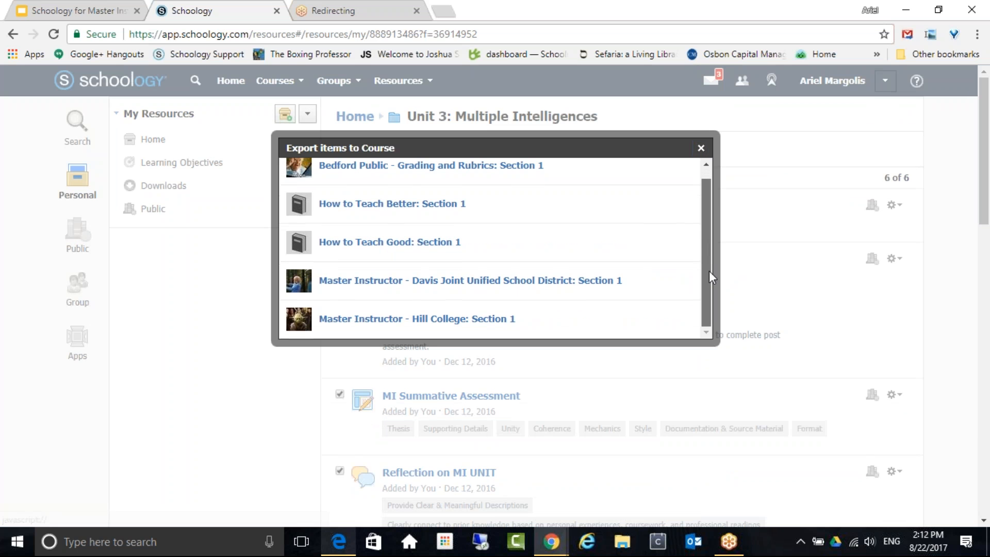
{"action": "left_click", "coordinate": [355, 221]}
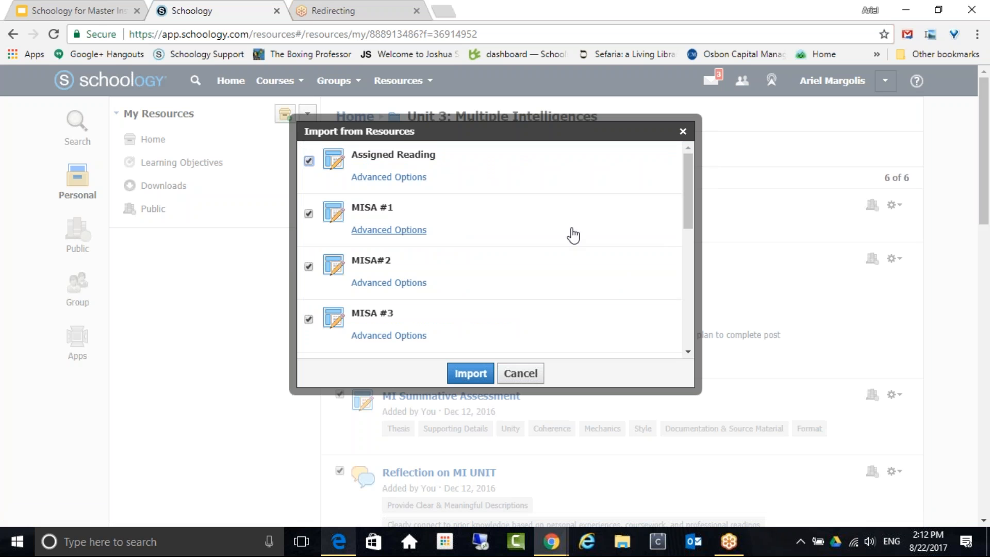
Go through the items listed for import and mark The Biggest Test Ever for publishing.
{"action": "scroll", "coordinate": [572, 234], "scroll_direction": "down", "scroll_amount": 7}
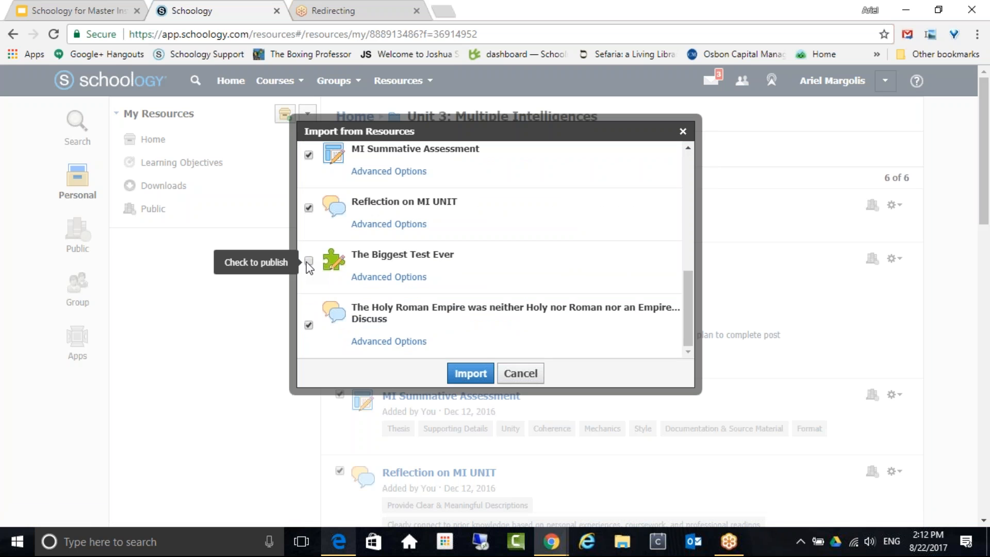
{"action": "left_click", "coordinate": [309, 260]}
{"action": "scroll", "coordinate": [559, 254], "scroll_direction": "down", "scroll_amount": 1}
{"action": "scroll", "coordinate": [586, 250], "scroll_direction": "down", "scroll_amount": 5}
{"action": "scroll", "coordinate": [585, 250], "scroll_direction": "up", "scroll_amount": 8}
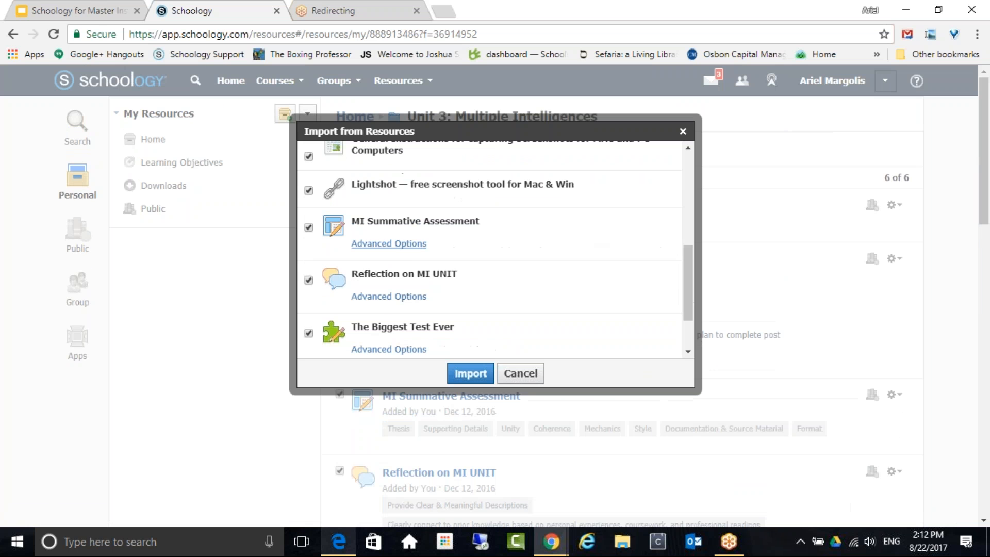
Review the advanced options of MI Summative Assessment and import all the listed items into the course.
{"action": "left_click", "coordinate": [404, 245]}
{"action": "scroll", "coordinate": [532, 252], "scroll_direction": "down", "scroll_amount": 1}
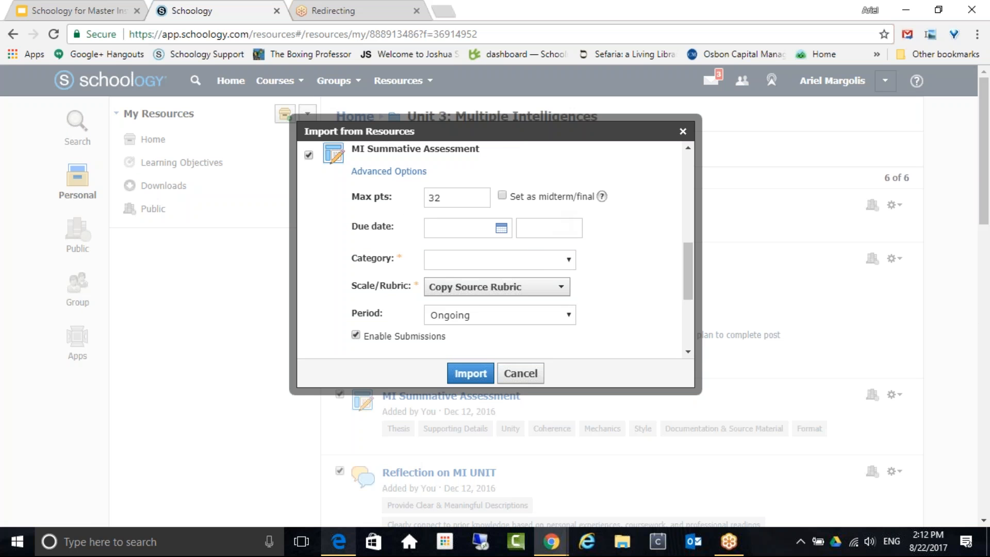
{"action": "scroll", "coordinate": [522, 261], "scroll_direction": "down", "scroll_amount": 4}
{"action": "scroll", "coordinate": [503, 266], "scroll_direction": "up", "scroll_amount": 4}
{"action": "scroll", "coordinate": [504, 265], "scroll_direction": "up", "scroll_amount": 3}
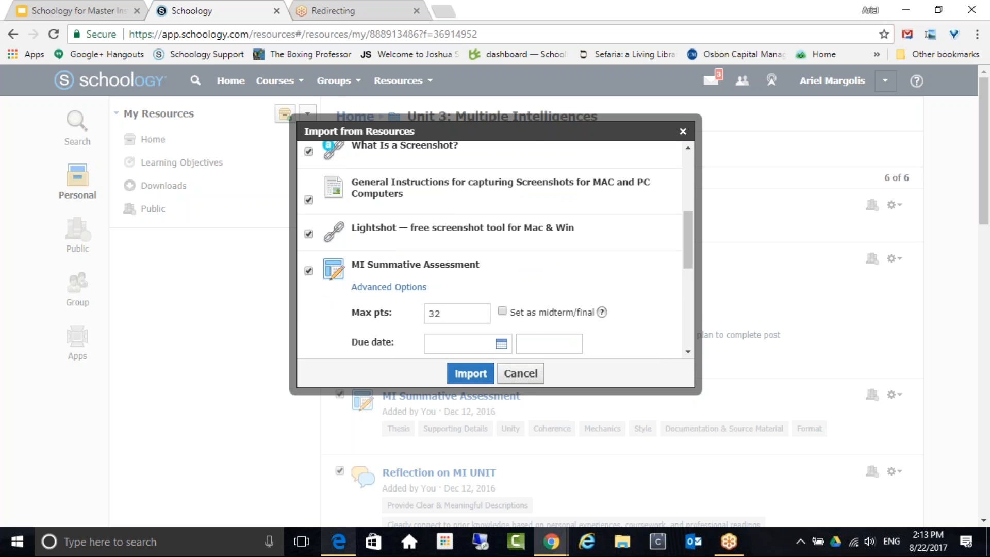
{"action": "left_click", "coordinate": [469, 374]}
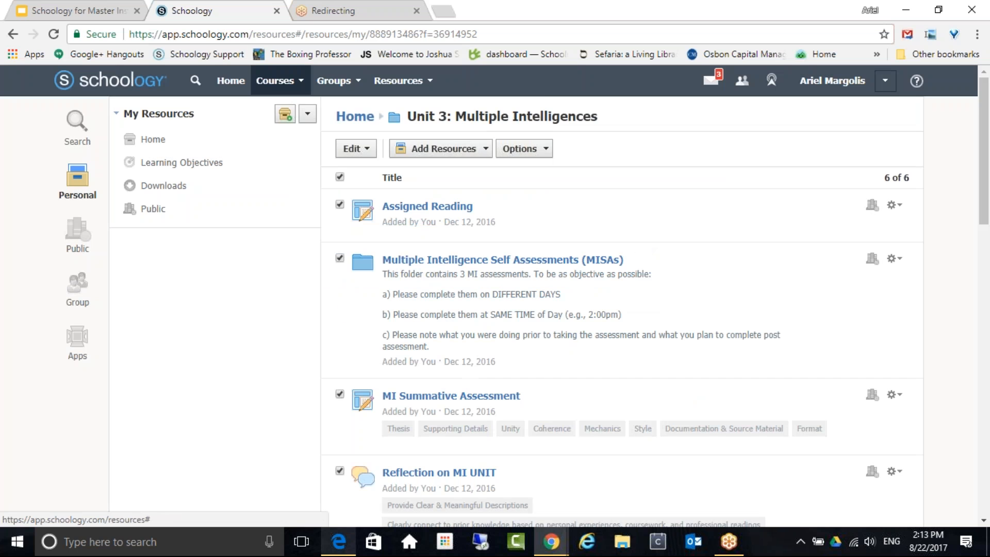
Open the How to Teach Better: Section 1 course and look through its materials for the imported resources.
{"action": "left_click", "coordinate": [279, 80]}
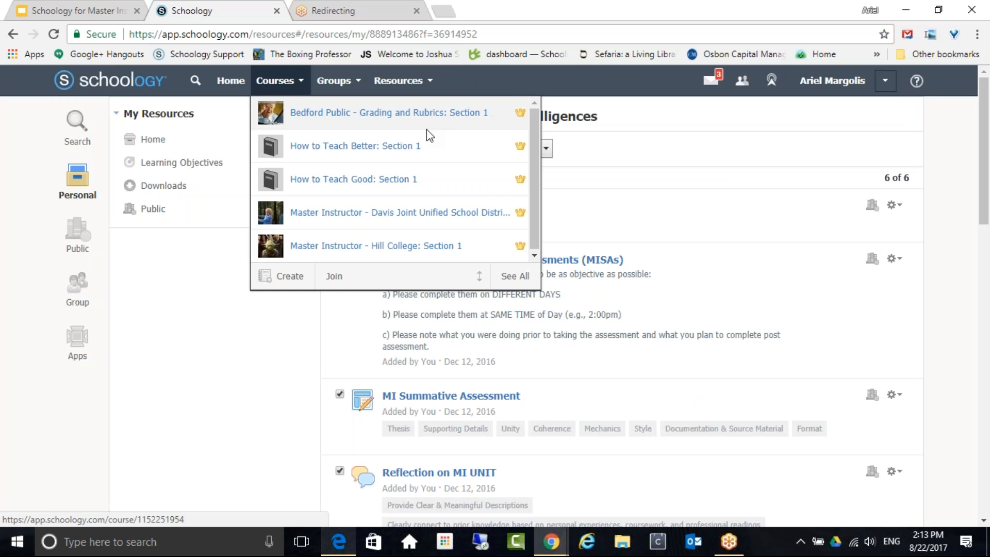
{"action": "left_click", "coordinate": [356, 146]}
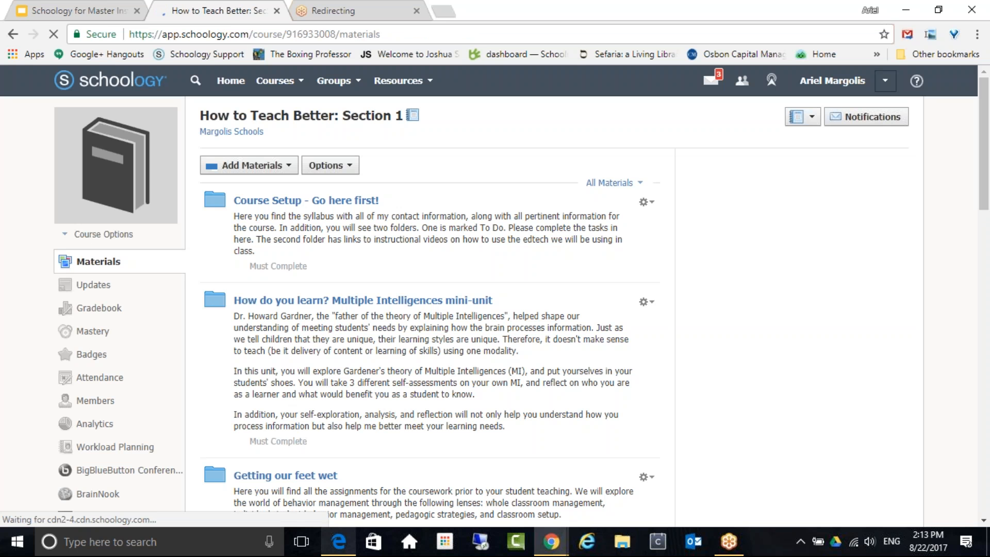
{"action": "scroll", "coordinate": [516, 287], "scroll_direction": "down", "scroll_amount": 4}
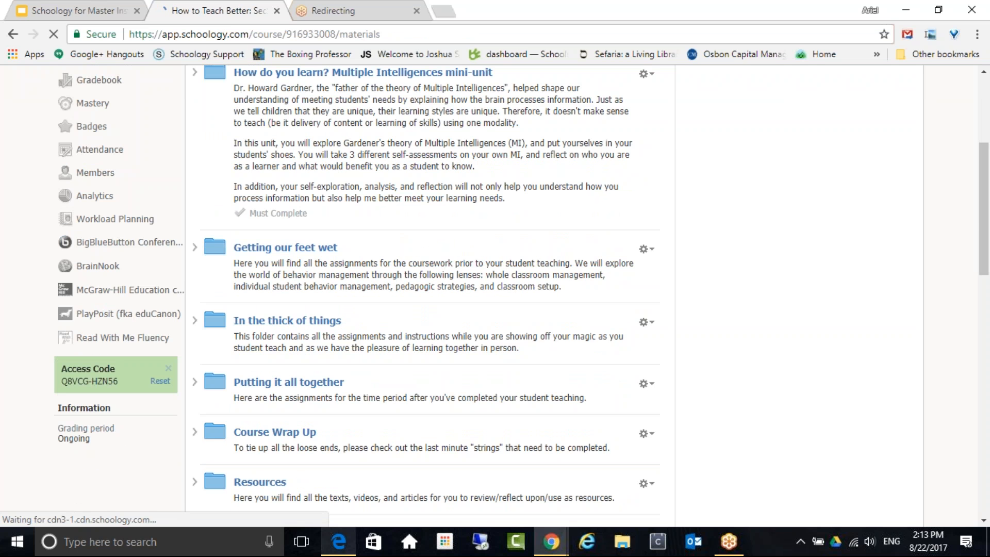
{"action": "scroll", "coordinate": [516, 288], "scroll_direction": "down", "scroll_amount": 12}
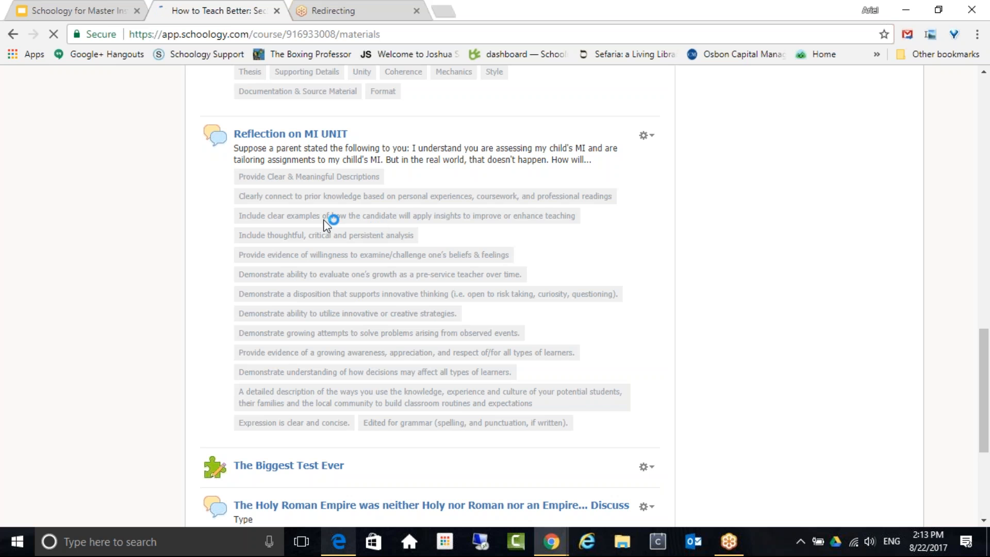
{"action": "scroll", "coordinate": [326, 222], "scroll_direction": "up", "scroll_amount": 4}
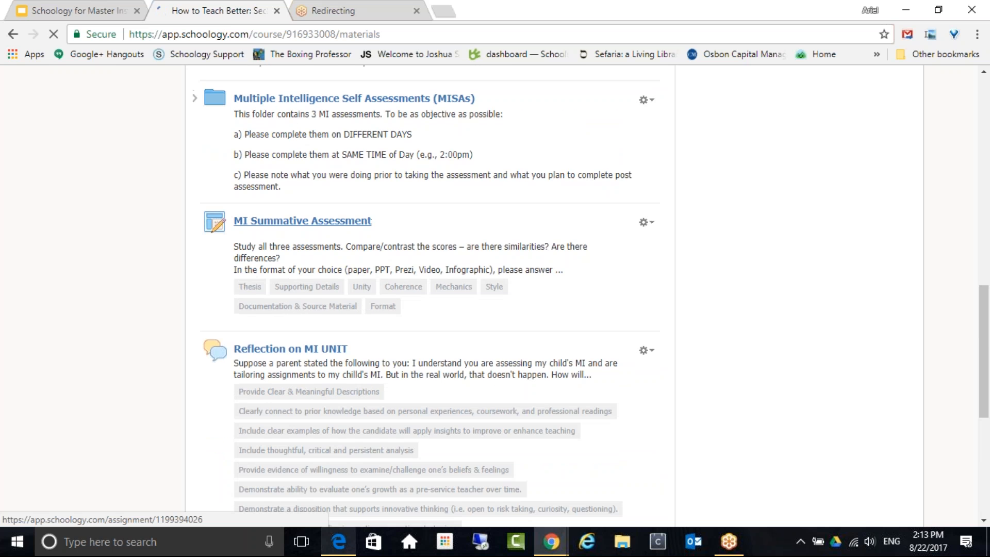
{"action": "scroll", "coordinate": [344, 259], "scroll_direction": "up", "scroll_amount": 10}
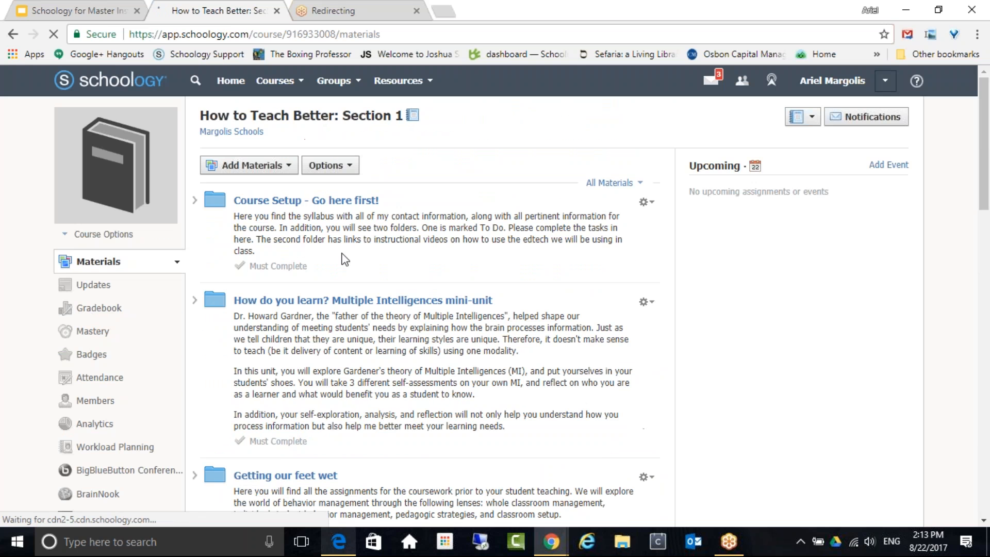
{"action": "scroll", "coordinate": [431, 338], "scroll_direction": "down", "scroll_amount": 17}
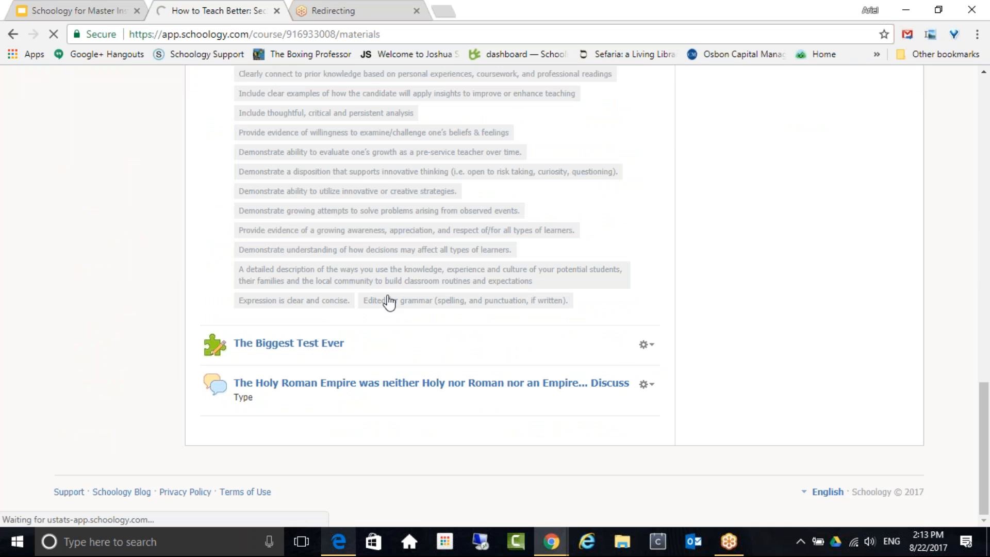
{"action": "scroll", "coordinate": [352, 255], "scroll_direction": "up", "scroll_amount": 1}
{"action": "scroll", "coordinate": [454, 248], "scroll_direction": "up", "scroll_amount": 4}
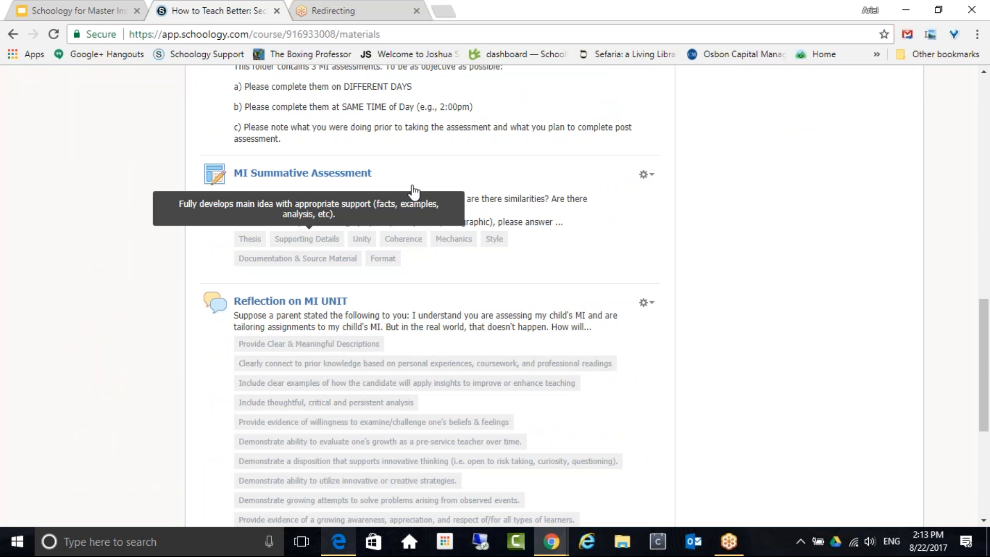
Open the imported MI Summative Assessment for editing, review its description, grading and rubric settings, and close it without saving.
{"action": "left_click", "coordinate": [645, 174]}
{"action": "left_click", "coordinate": [649, 198]}
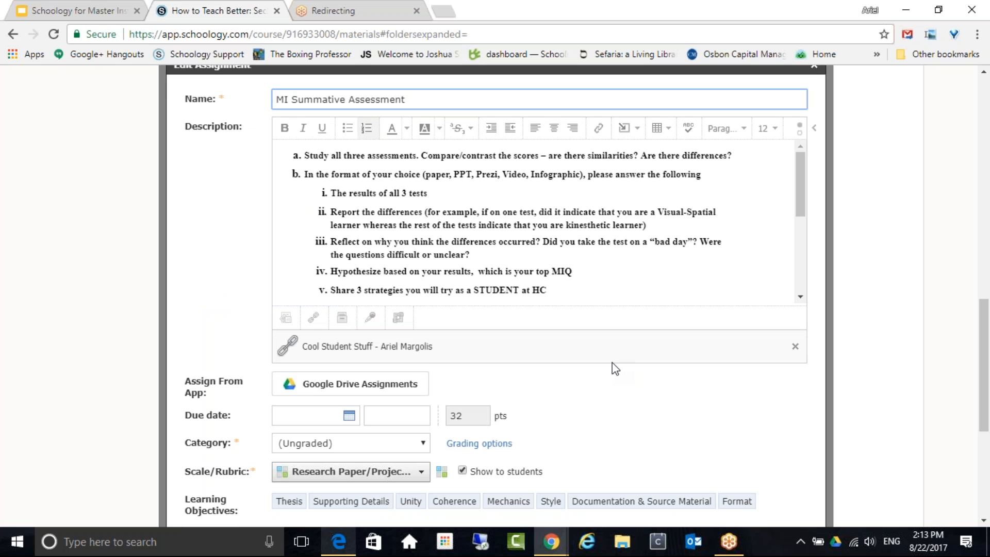
{"action": "scroll", "coordinate": [470, 445], "scroll_direction": "down", "scroll_amount": 3}
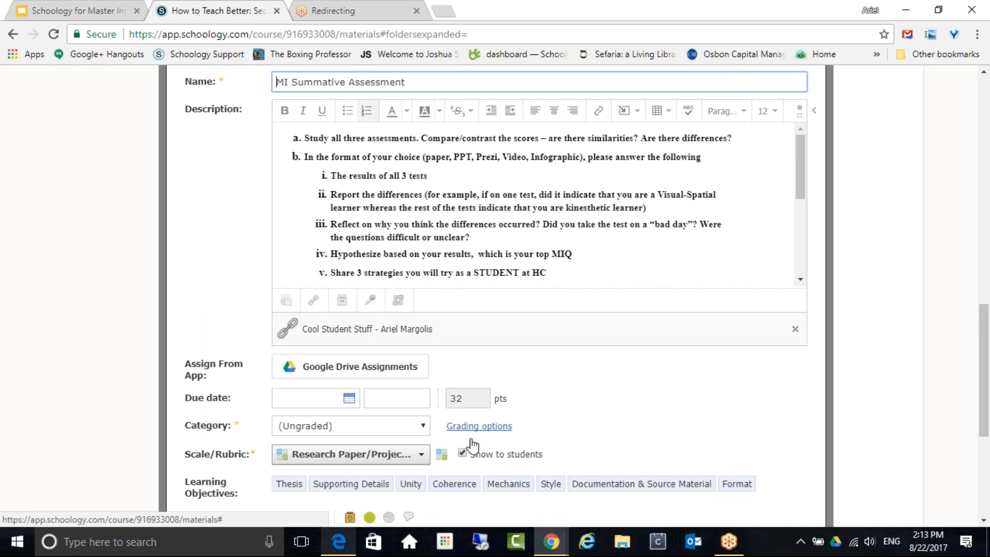
{"action": "scroll", "coordinate": [471, 445], "scroll_direction": "up", "scroll_amount": 4}
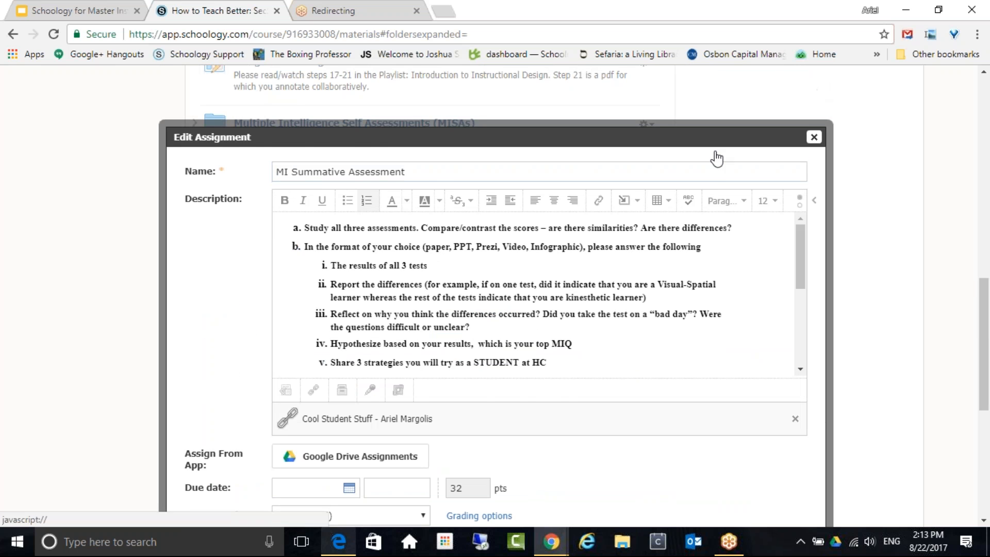
{"action": "left_click", "coordinate": [814, 136]}
Return to the personal resources and open the Learning Objectives section.
{"action": "scroll", "coordinate": [408, 91], "scroll_direction": "up", "scroll_amount": 7}
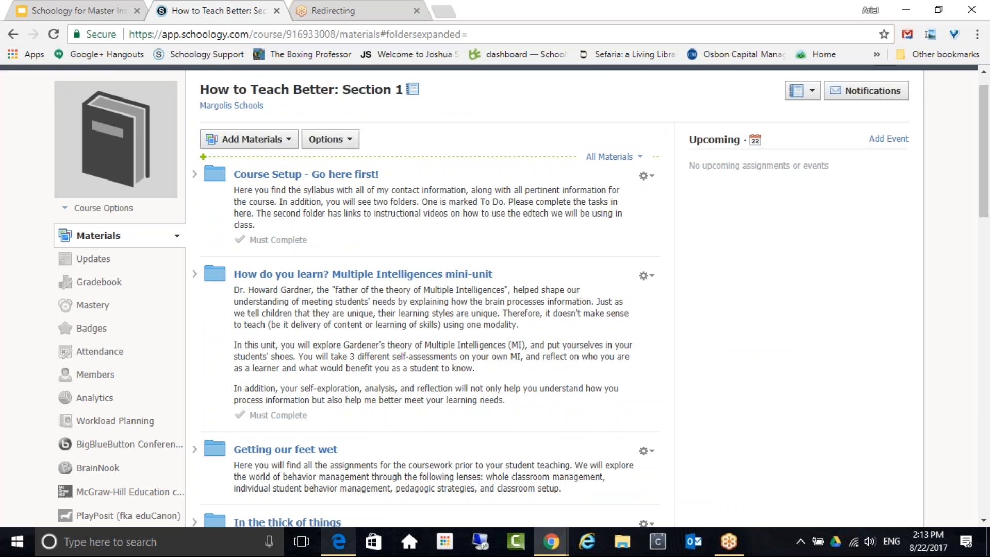
{"action": "left_click", "coordinate": [407, 85]}
{"action": "left_click", "coordinate": [415, 112]}
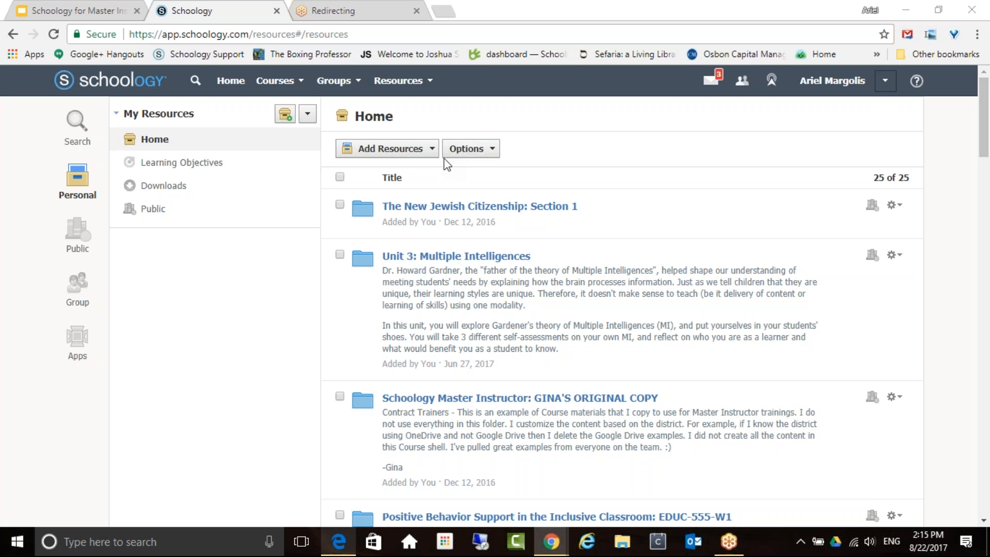
{"action": "left_click", "coordinate": [197, 166]}
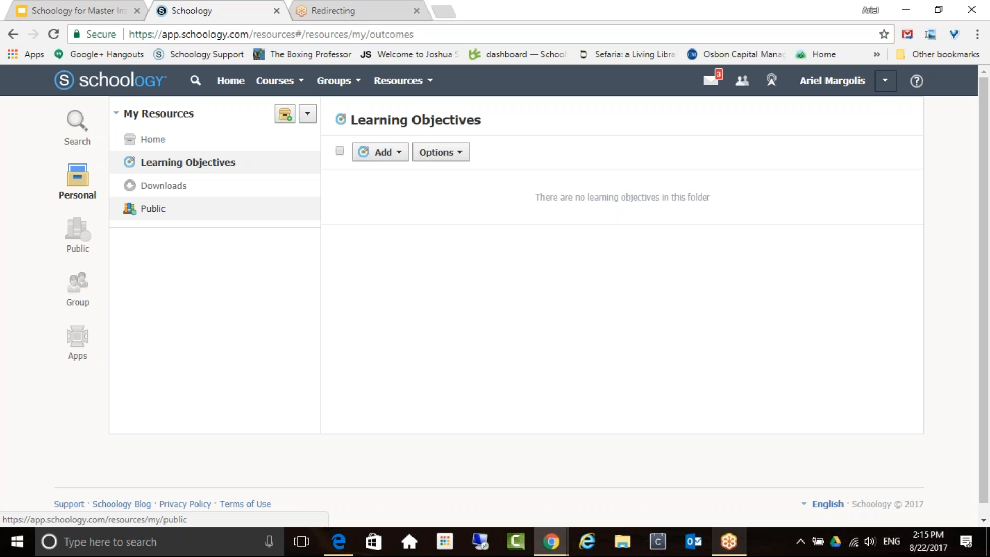
Start adding a state or Common Core standard and browse to Grade 6 under Common Core English Language Arts/Literacy (2010).
{"action": "left_click", "coordinate": [373, 156]}
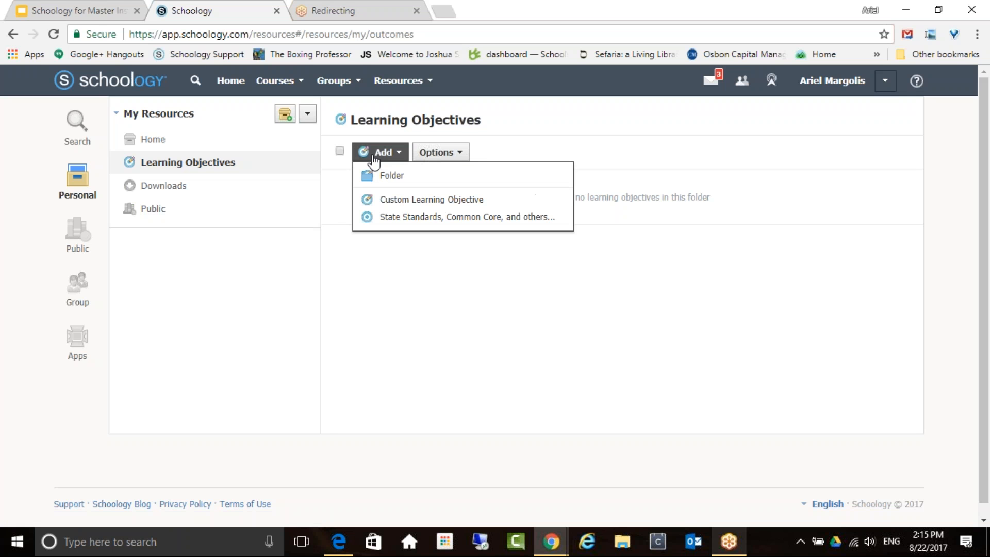
{"action": "left_click", "coordinate": [424, 219]}
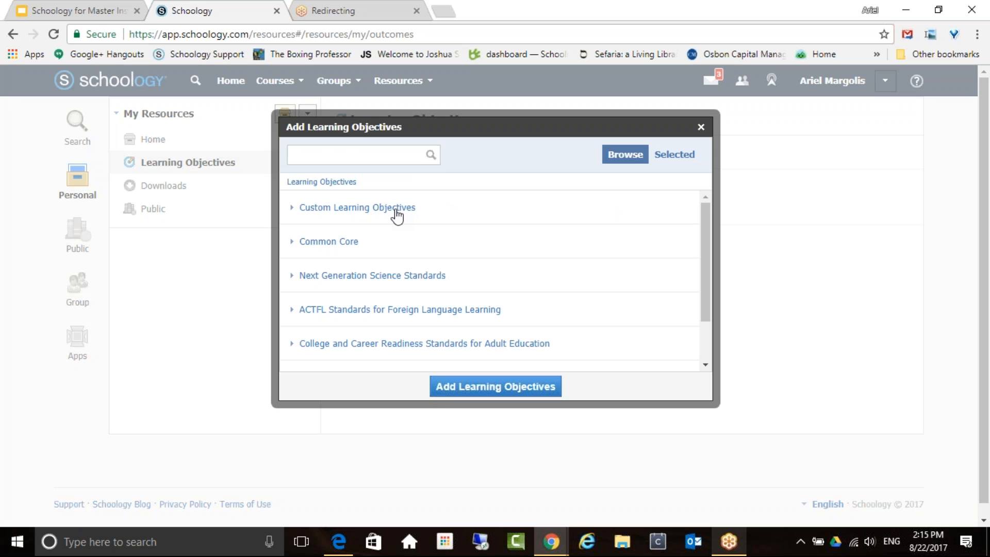
{"action": "left_click", "coordinate": [294, 242]}
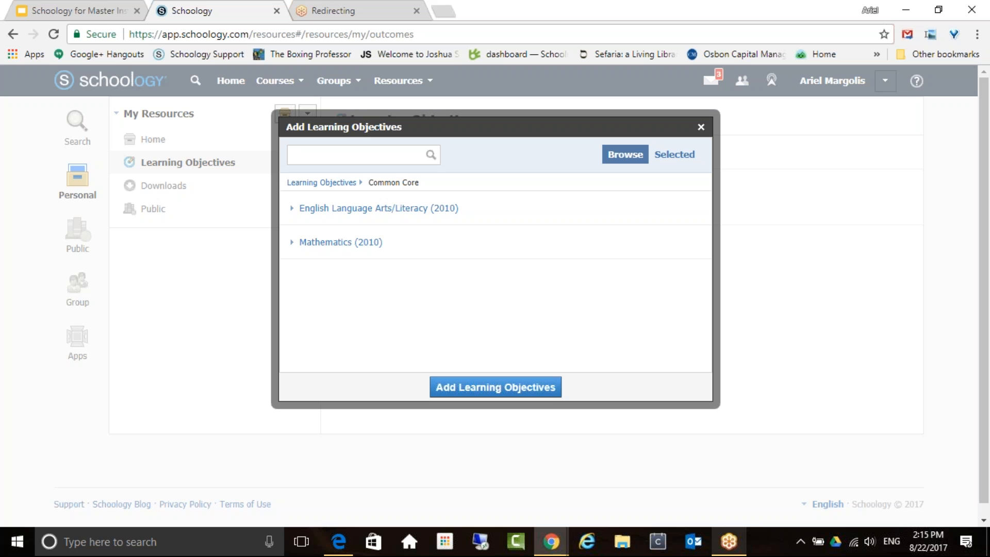
{"action": "left_click", "coordinate": [296, 211]}
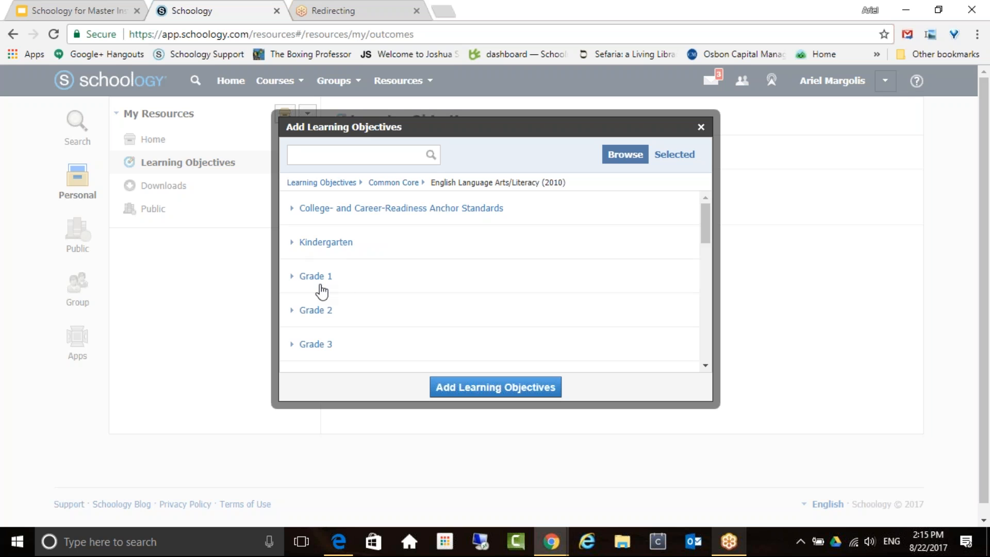
{"action": "scroll", "coordinate": [335, 289], "scroll_direction": "down", "scroll_amount": 4}
{"action": "left_click", "coordinate": [289, 236]}
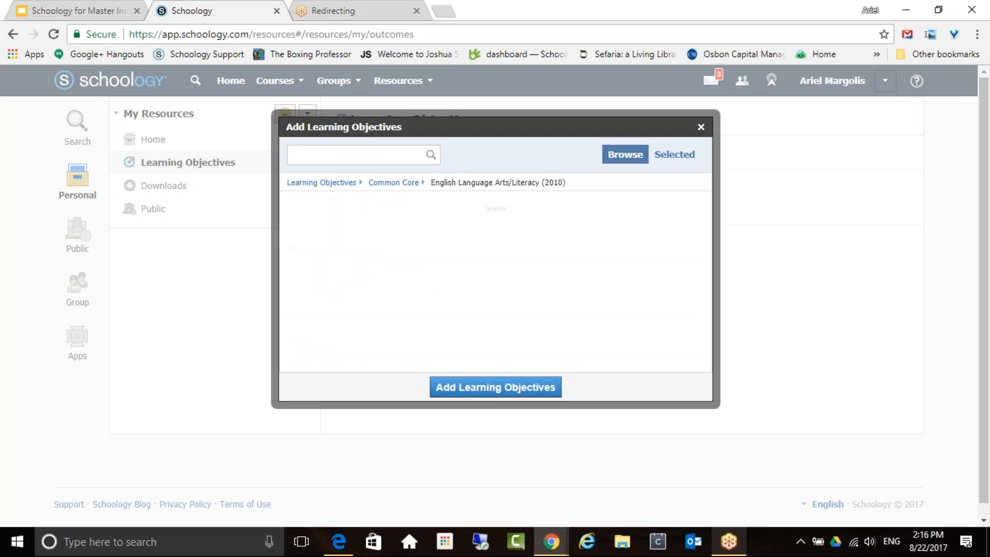
Select standard CCSS.ELA-Literacy.RL.6.1 under CCSS.ELA-Literacy.R.6 and RL.6, and add it to the learning objectives.
{"action": "left_click", "coordinate": [313, 209]}
{"action": "left_click", "coordinate": [320, 223]}
{"action": "left_click", "coordinate": [324, 226]}
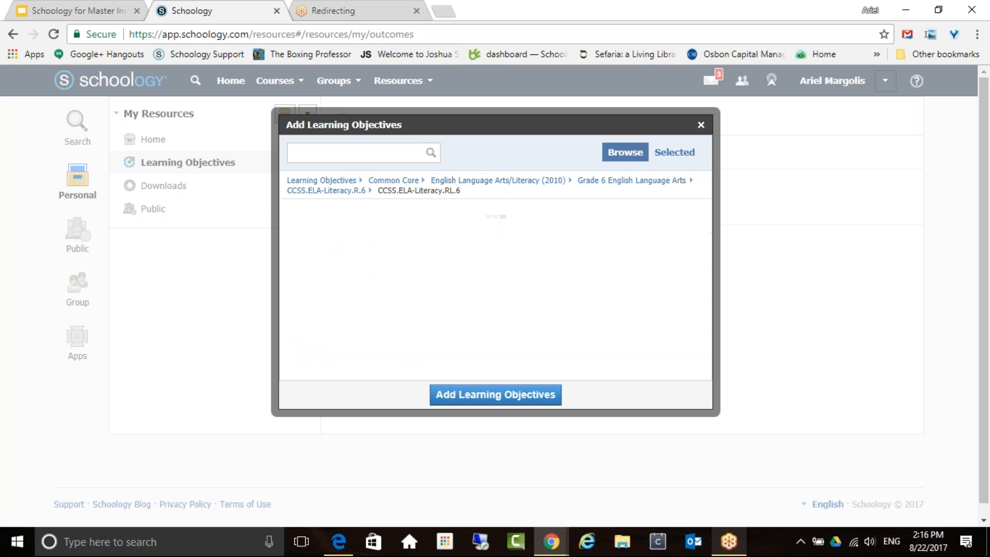
{"action": "left_click", "coordinate": [408, 226]}
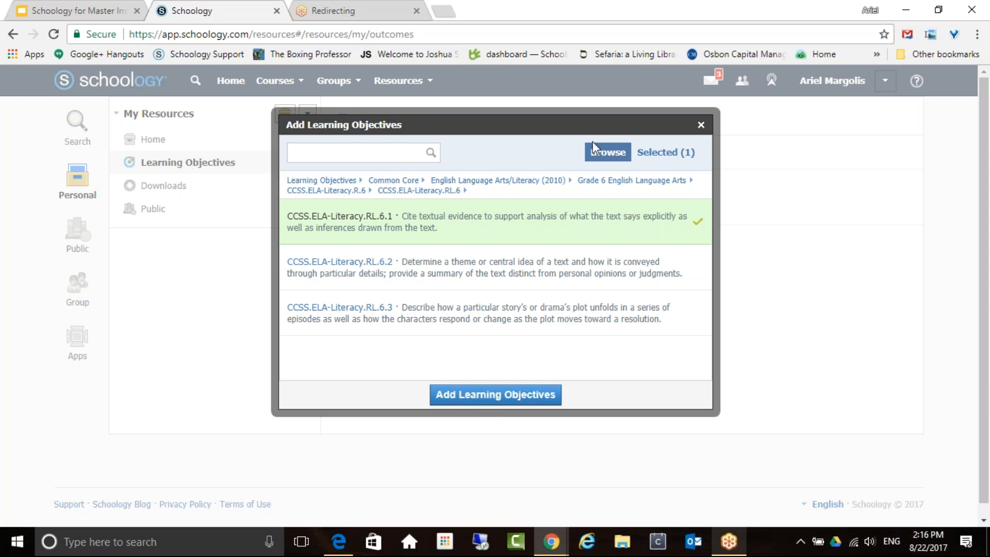
{"action": "left_click", "coordinate": [701, 124]}
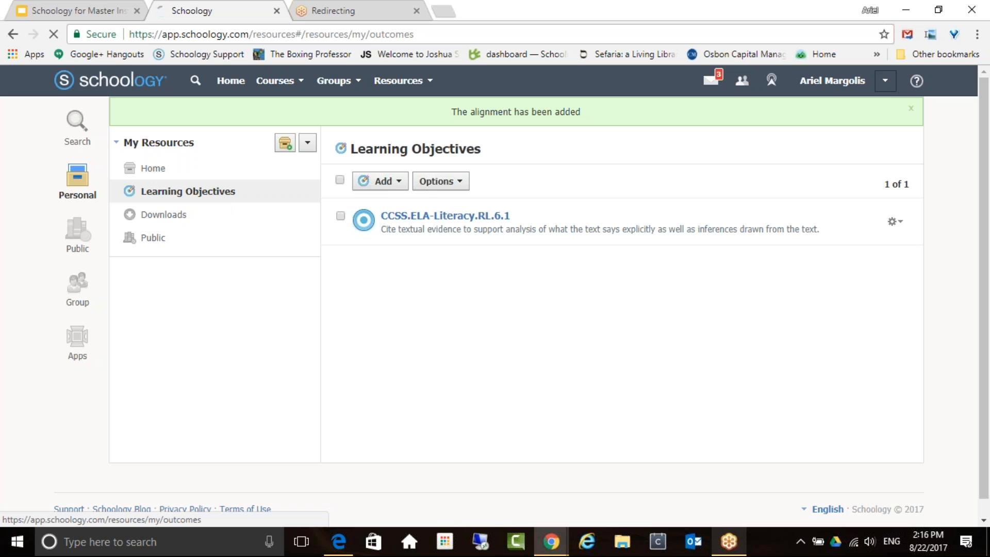
Show the choices for adding another item to the learning objectives.
{"action": "left_click", "coordinate": [379, 181]}
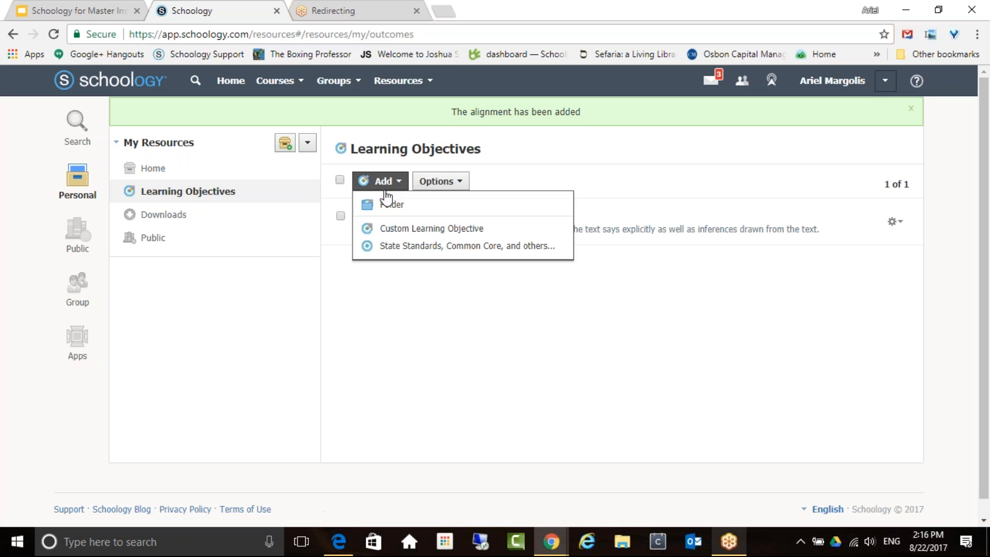
Create a custom learning objective titled "Reading out loud" with the description "Loud and proud".
{"action": "left_click", "coordinate": [426, 232]}
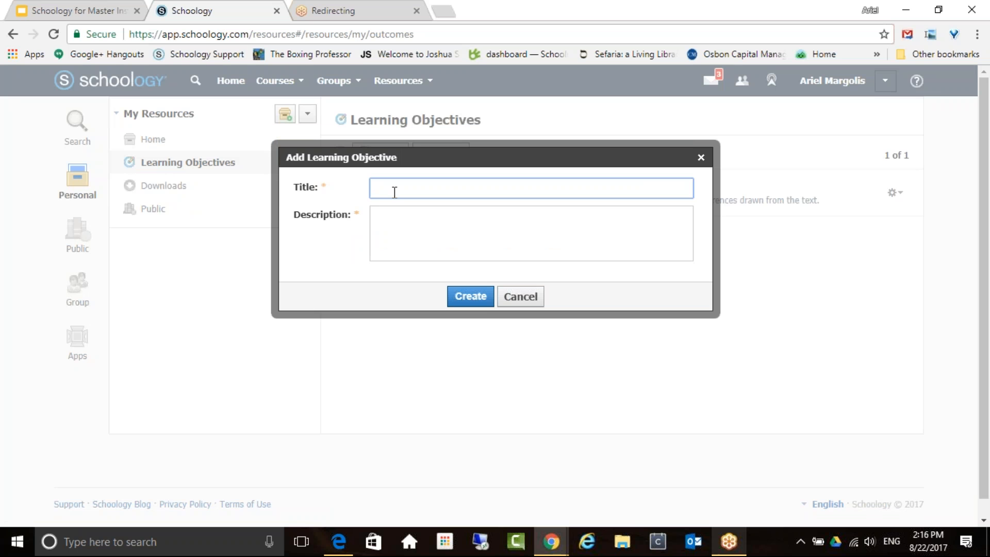
{"action": "type", "text": "Reading out loud"}
{"action": "left_click", "coordinate": [412, 231]}
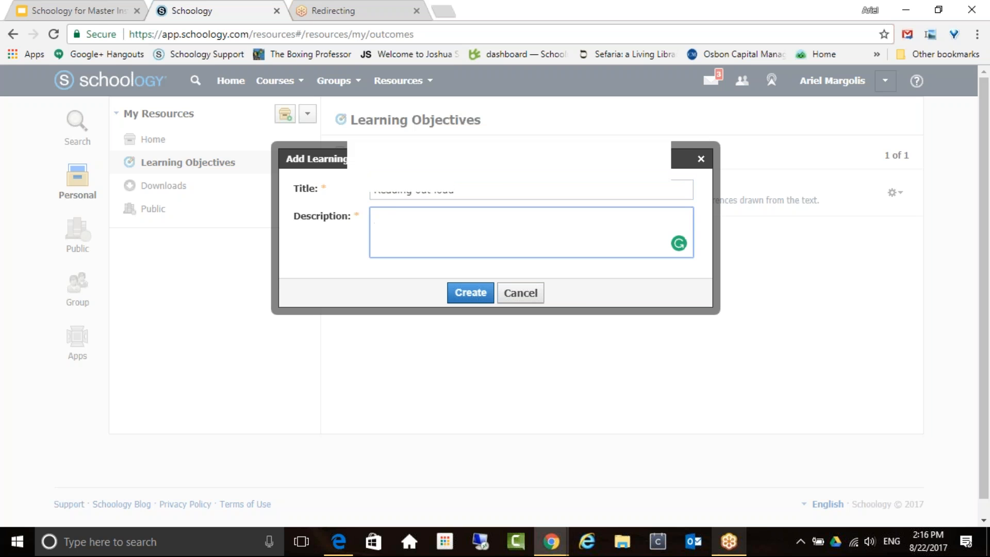
{"action": "type", "text": "Loud and "}
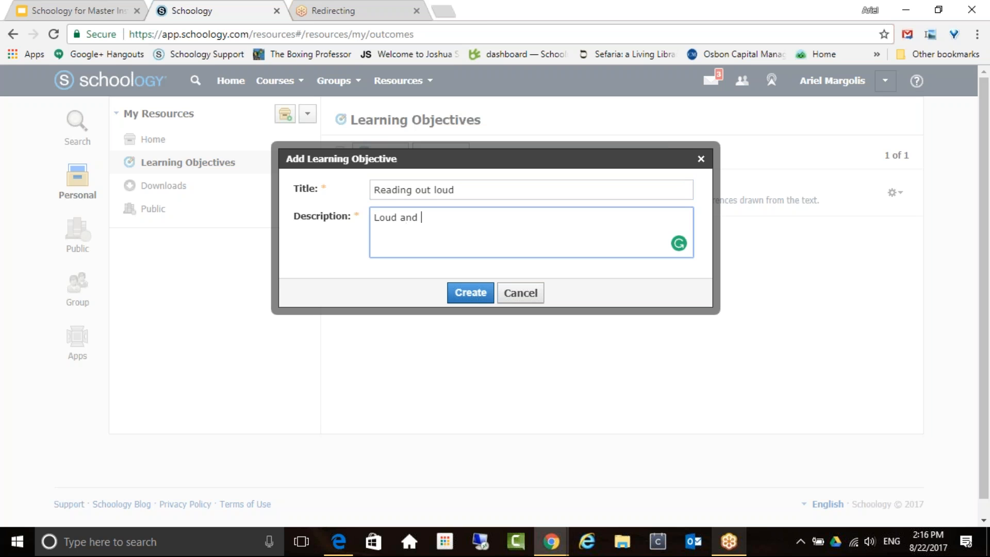
{"action": "type", "text": "proud"}
{"action": "left_click", "coordinate": [471, 293]}
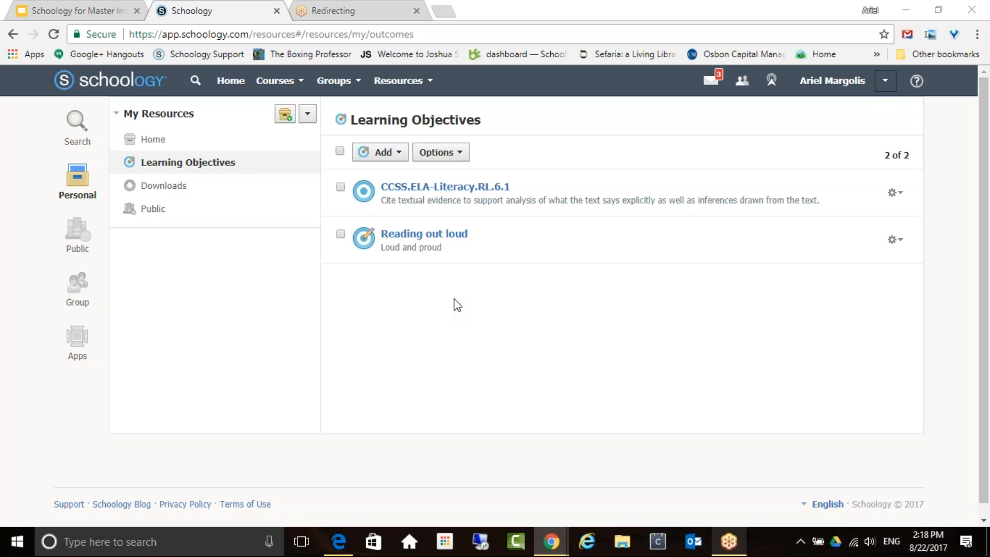
In the Spelunking 101 group resources, start a badge template titled "Spelunked Well" with a purple scalloped shape and try to submit it.
{"action": "left_click", "coordinate": [73, 291]}
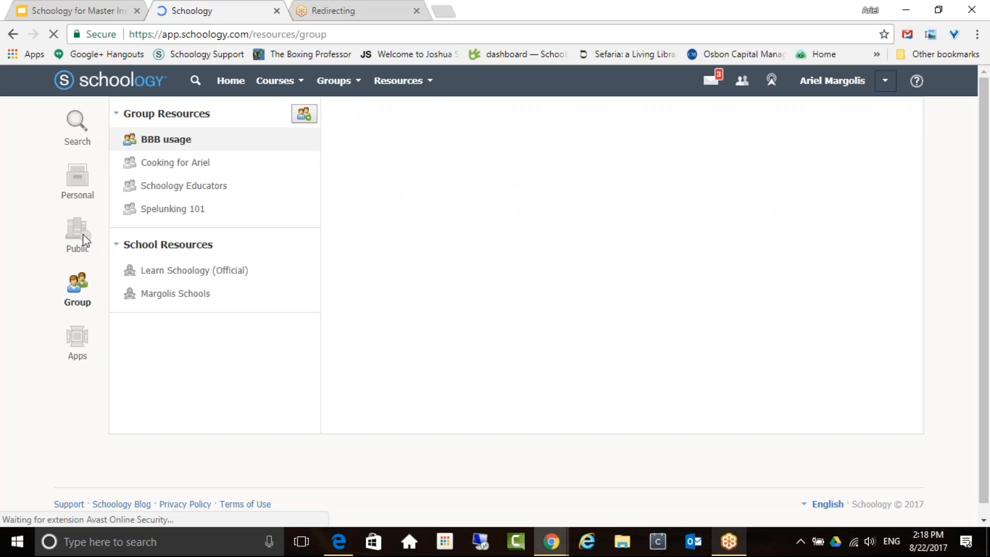
{"action": "left_click", "coordinate": [163, 212]}
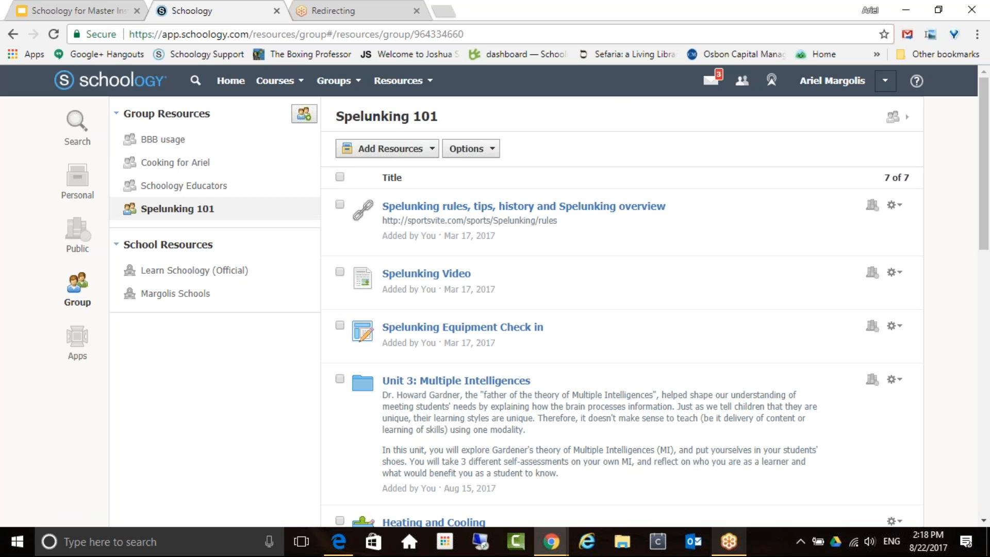
{"action": "left_click", "coordinate": [403, 151]}
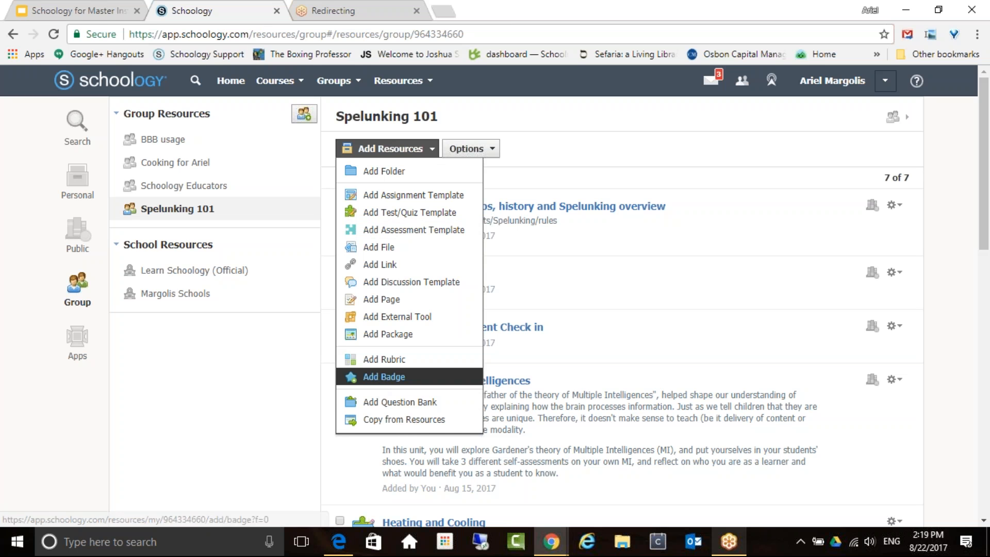
{"action": "left_click", "coordinate": [382, 377]}
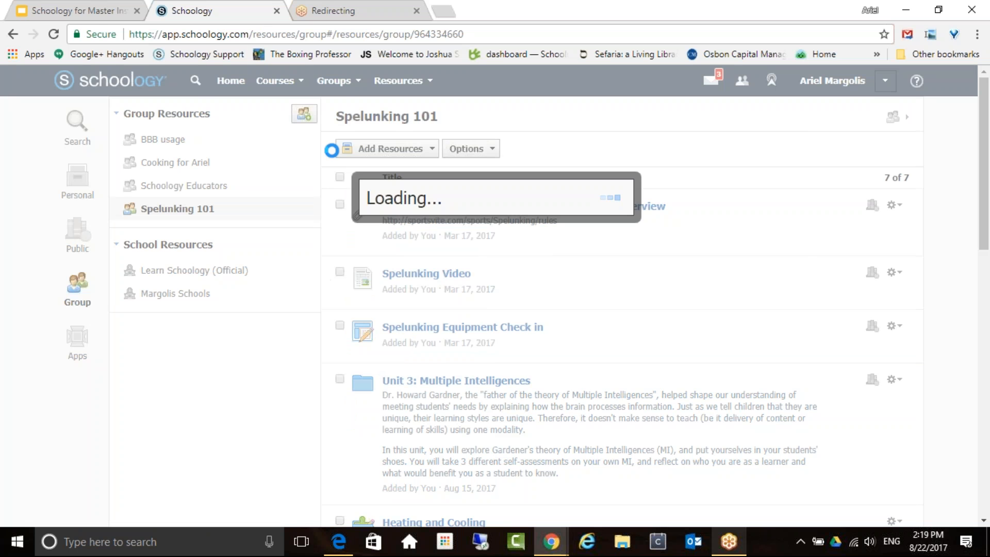
{"action": "left_click", "coordinate": [399, 373]}
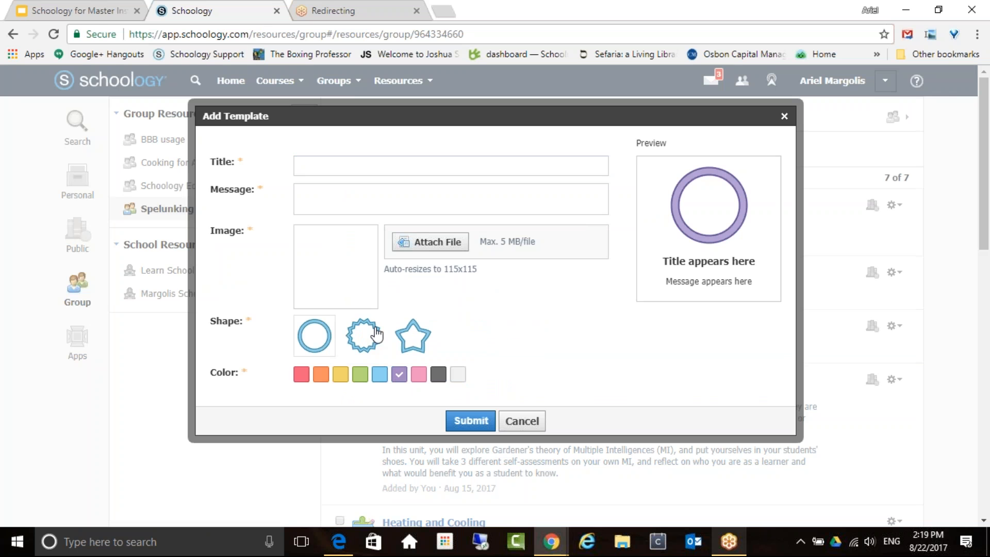
{"action": "left_click", "coordinate": [340, 165]}
{"action": "type", "text": "Spelunked Well"}
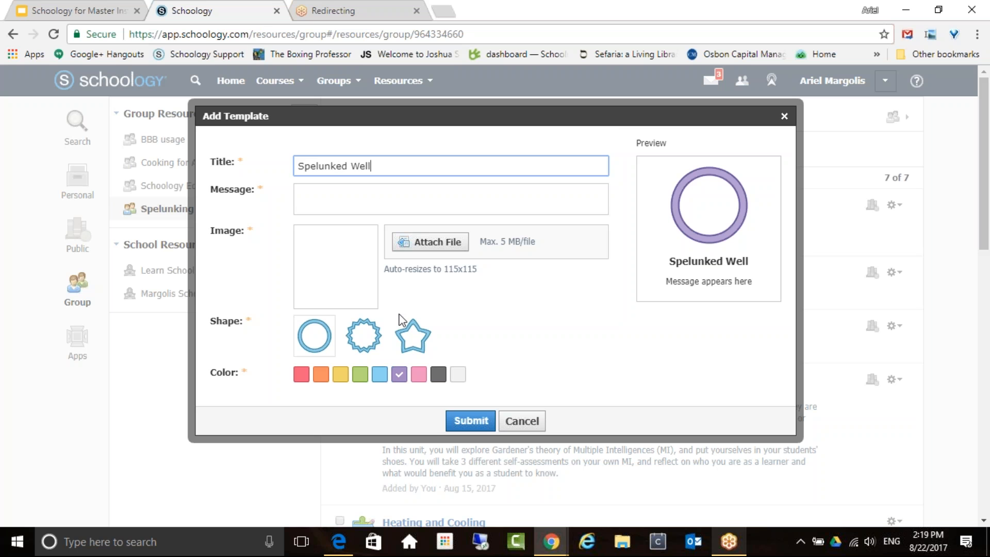
{"action": "left_click", "coordinate": [364, 343]}
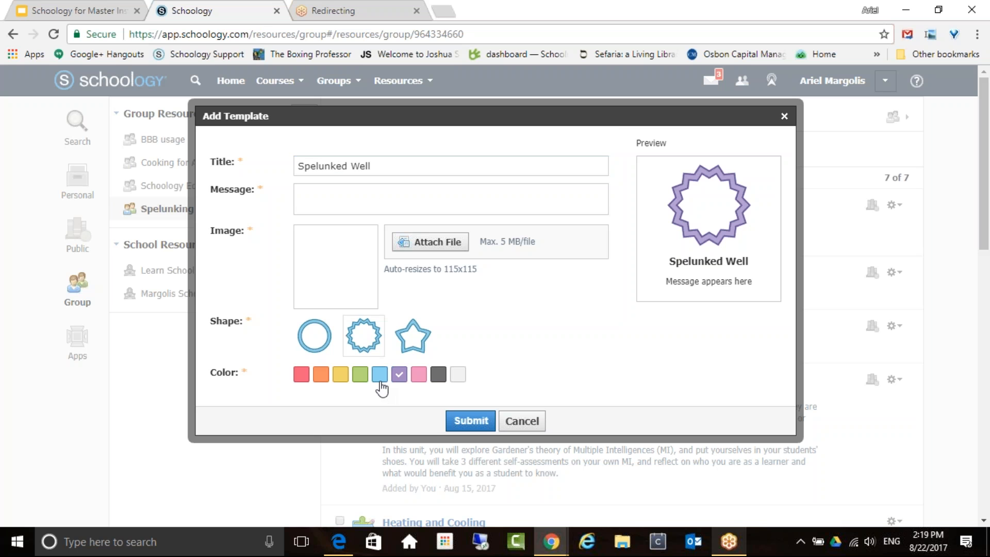
{"action": "left_click", "coordinate": [467, 421]}
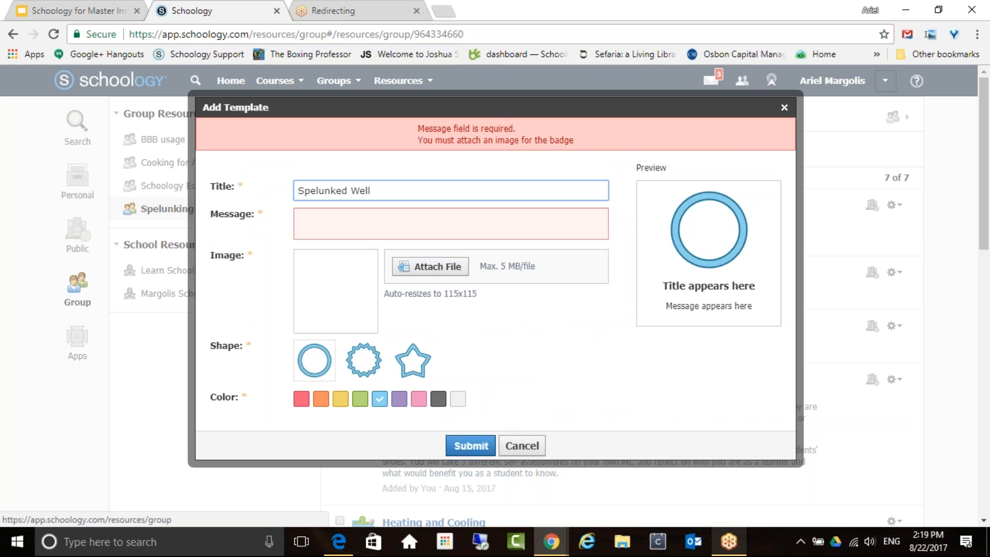
Enter "Congrats!" as the badge message and attach ilovelucy.gif as its image.
{"action": "left_click", "coordinate": [324, 223]}
{"action": "type", "text": "Congrats!"}
{"action": "left_click", "coordinate": [469, 447]}
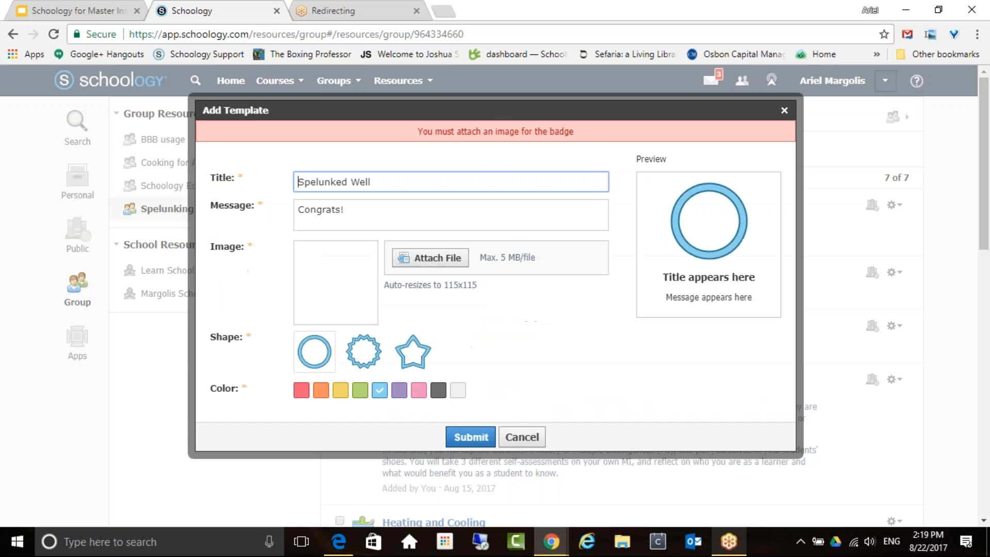
{"action": "left_click", "coordinate": [430, 258]}
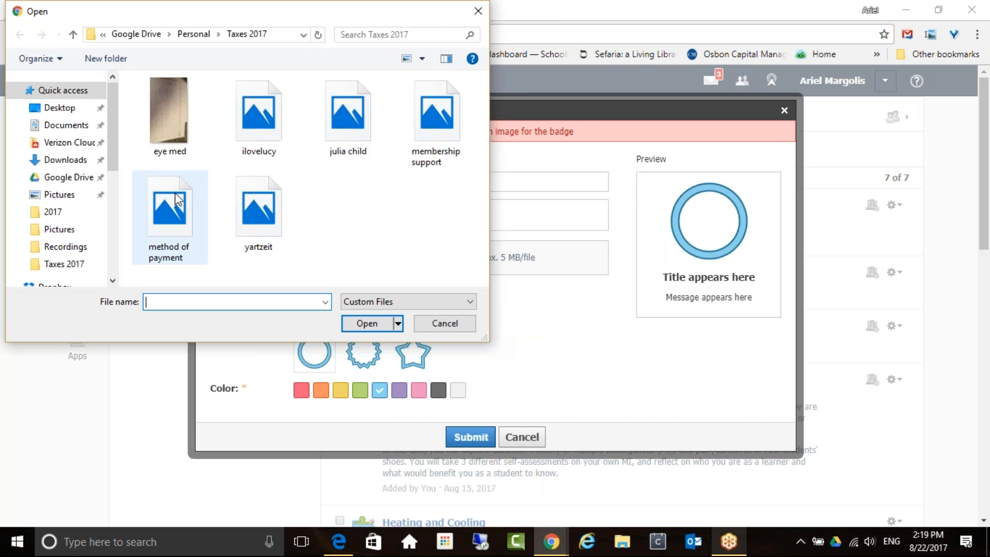
{"action": "left_click", "coordinate": [255, 128]}
{"action": "left_click", "coordinate": [368, 324]}
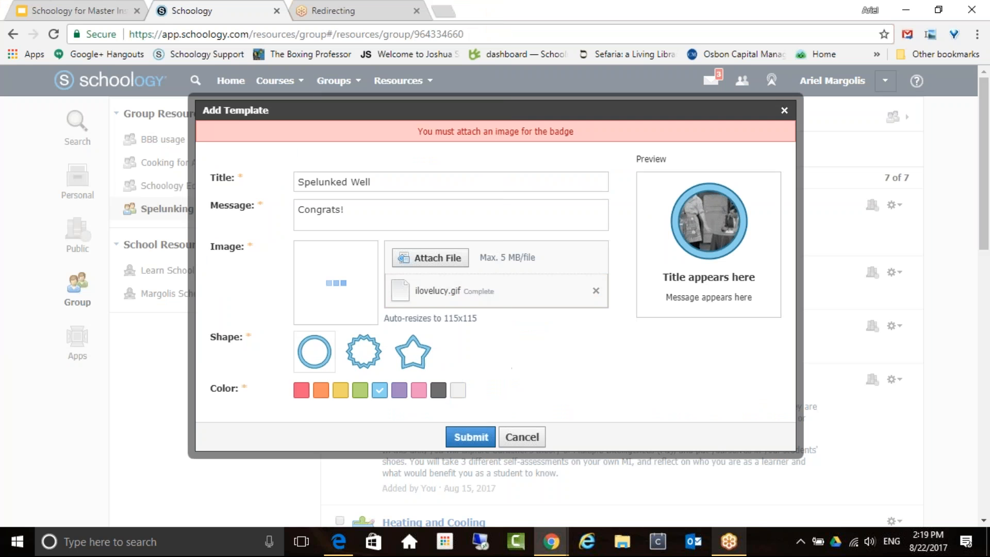
Give the badge a purple star shape, reposition the crop area on its image, and submit the template.
{"action": "left_click", "coordinate": [413, 351]}
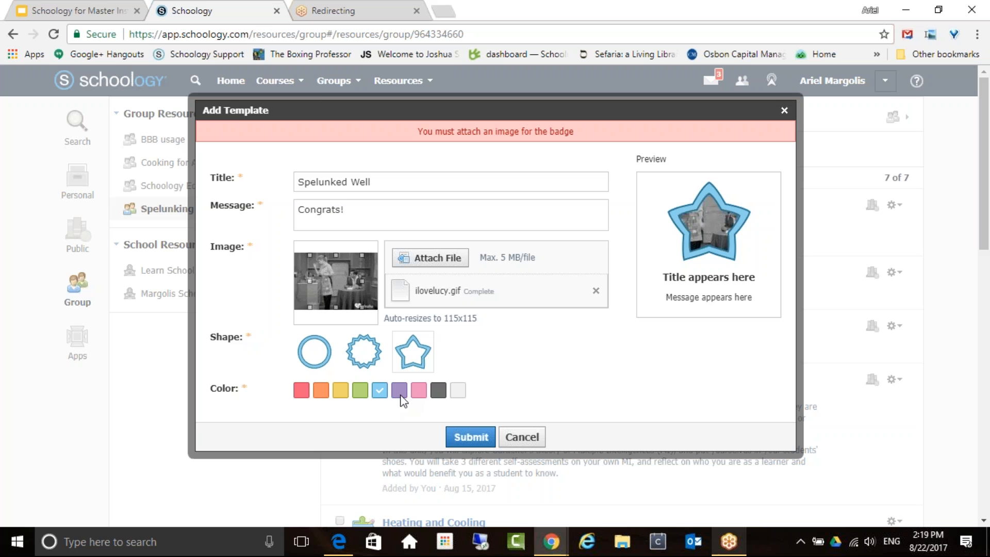
{"action": "left_click_drag", "start_coordinate": [363, 308], "coordinate": [337, 260]}
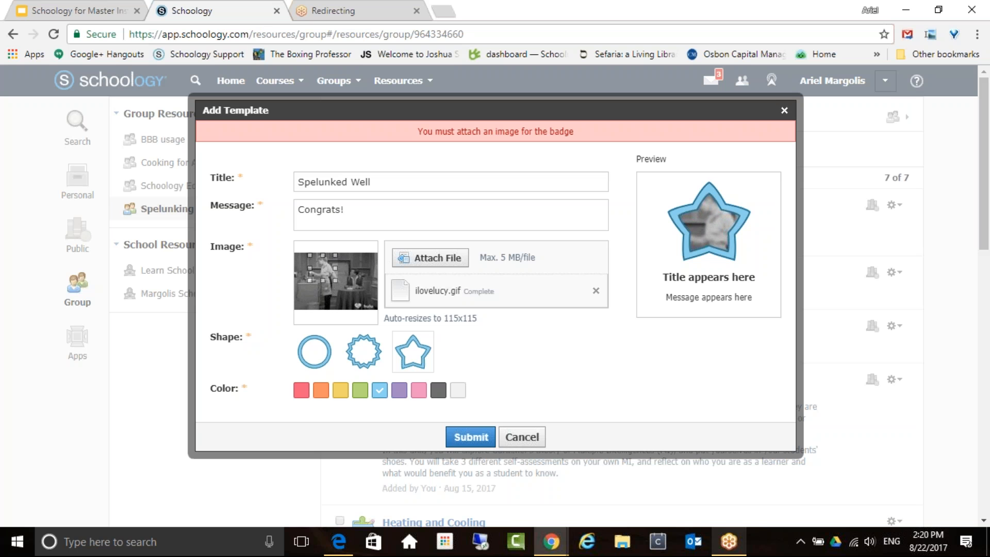
{"action": "left_click", "coordinate": [470, 437]}
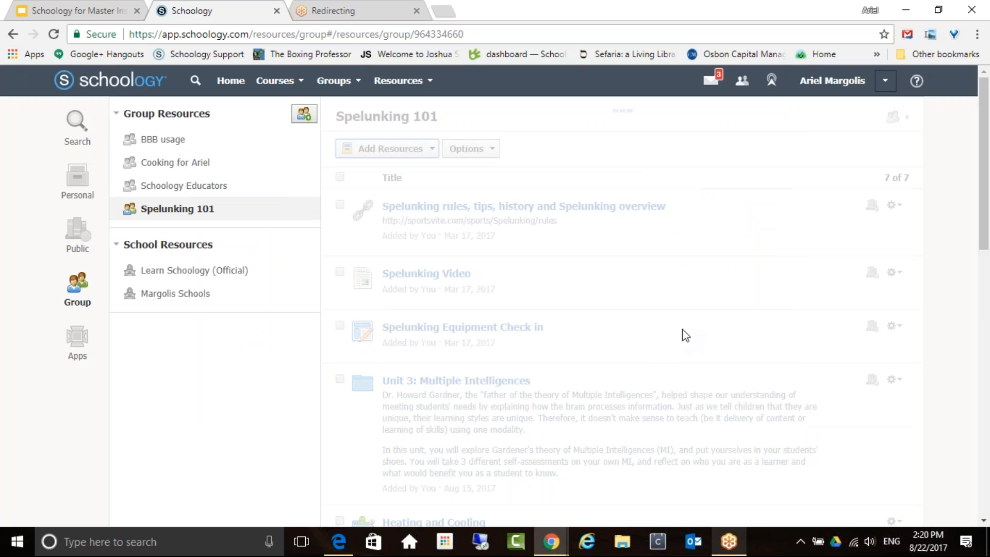
Start a public version of the Spelunked Well badge, with level 9 and resource type Other.
{"action": "scroll", "coordinate": [475, 329], "scroll_direction": "down", "scroll_amount": 1}
{"action": "scroll", "coordinate": [464, 350], "scroll_direction": "down", "scroll_amount": 6}
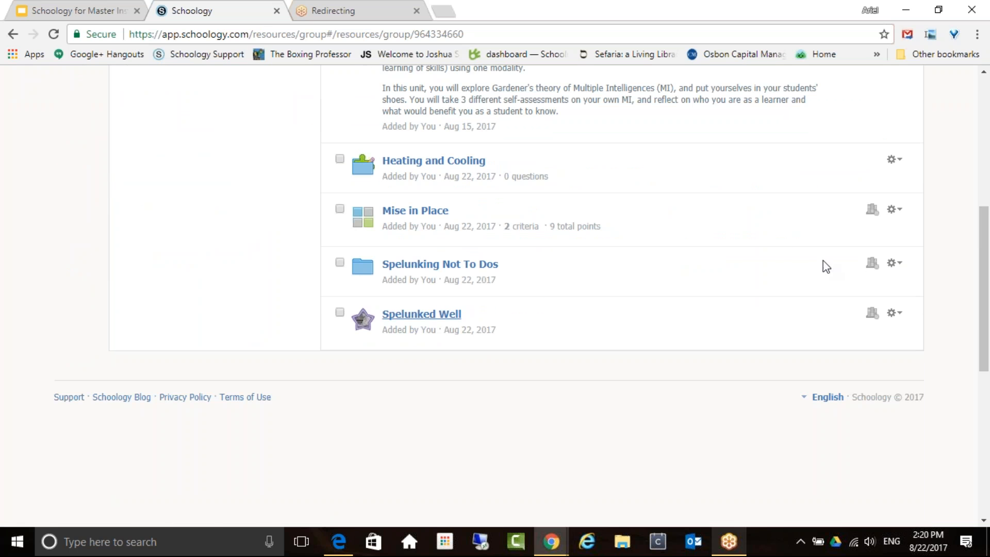
{"action": "left_click", "coordinate": [869, 316]}
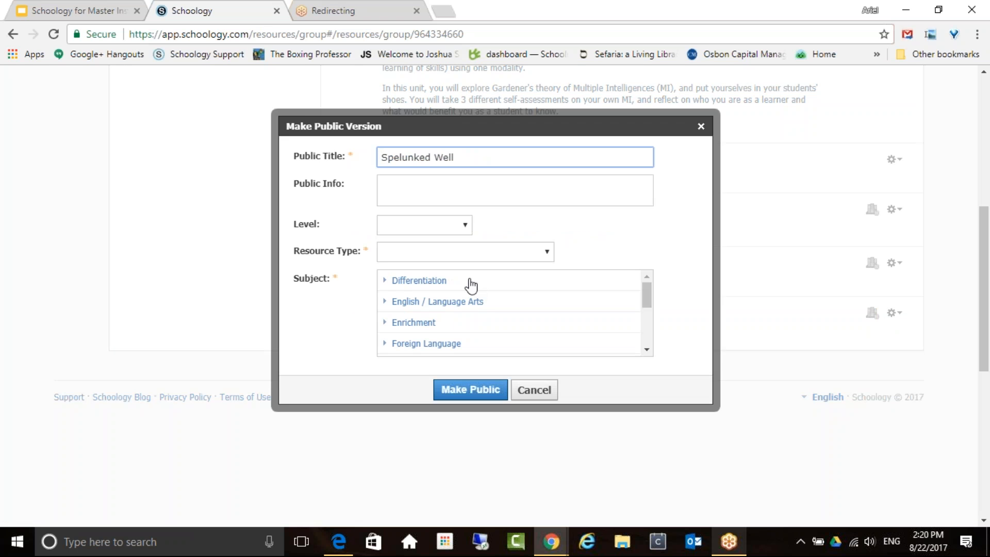
{"action": "left_click", "coordinate": [441, 192]}
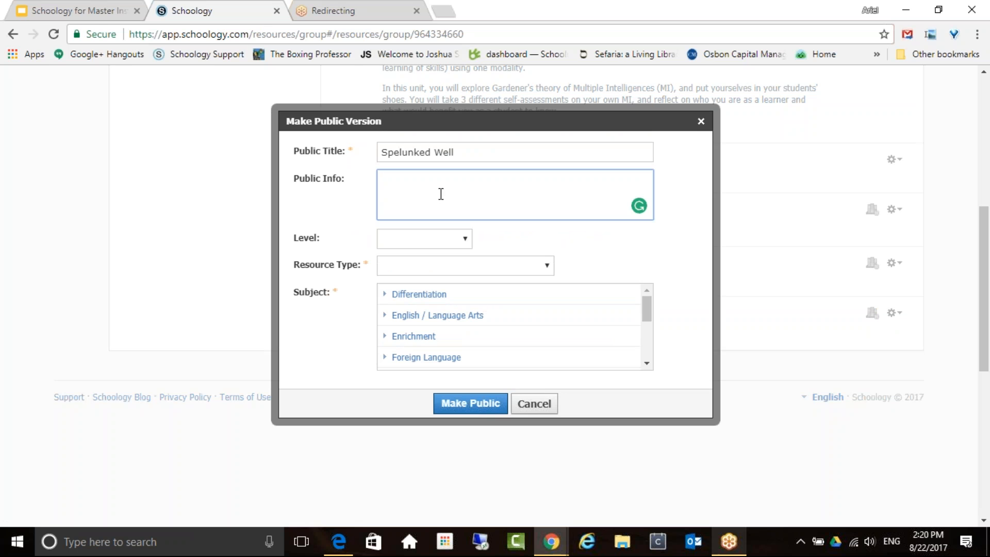
{"action": "left_click", "coordinate": [443, 238]}
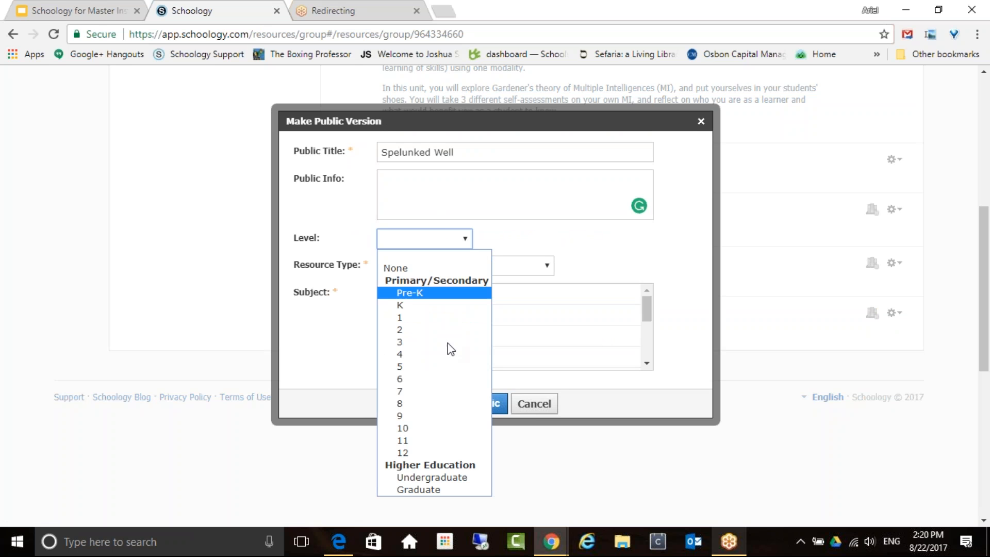
{"action": "left_click", "coordinate": [449, 415]}
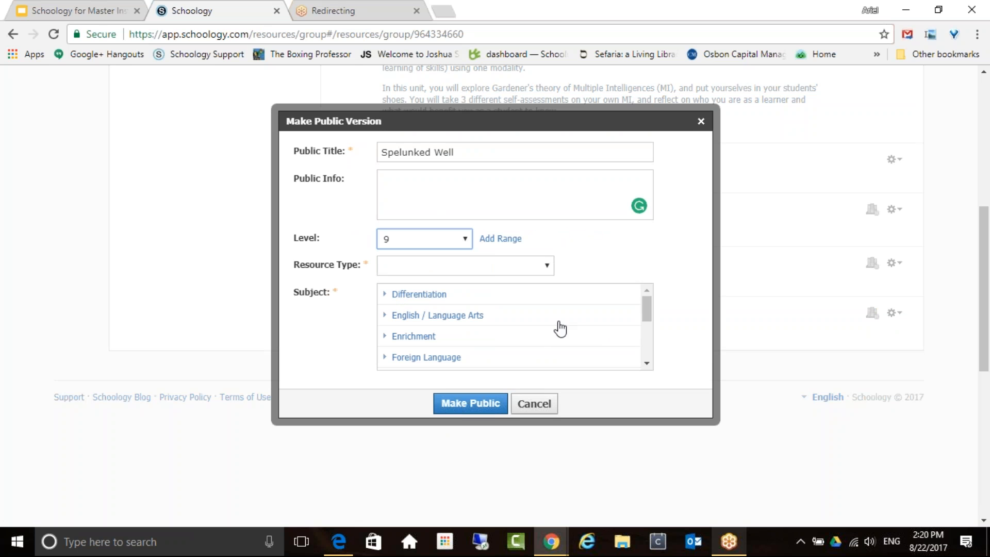
{"action": "left_click", "coordinate": [549, 267]}
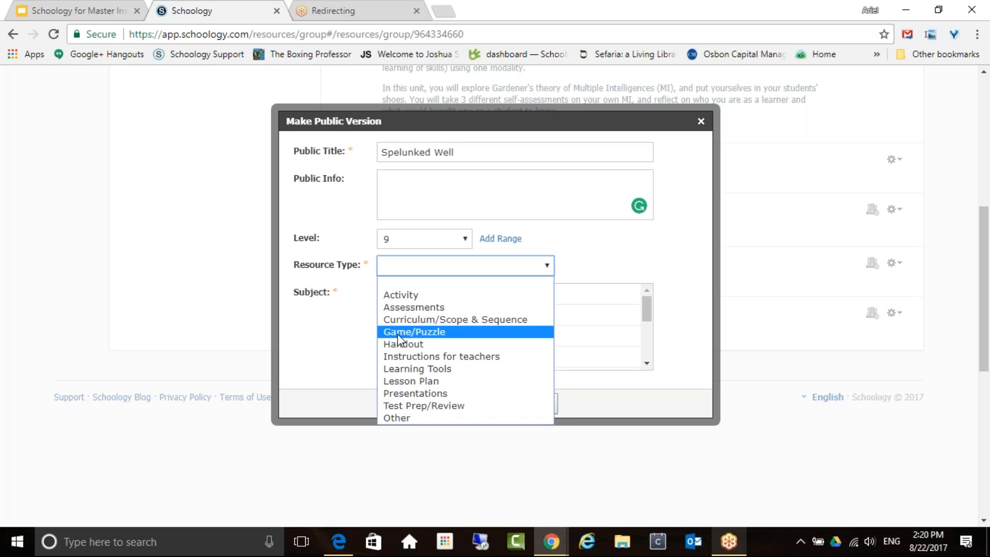
{"action": "left_click", "coordinate": [416, 417]}
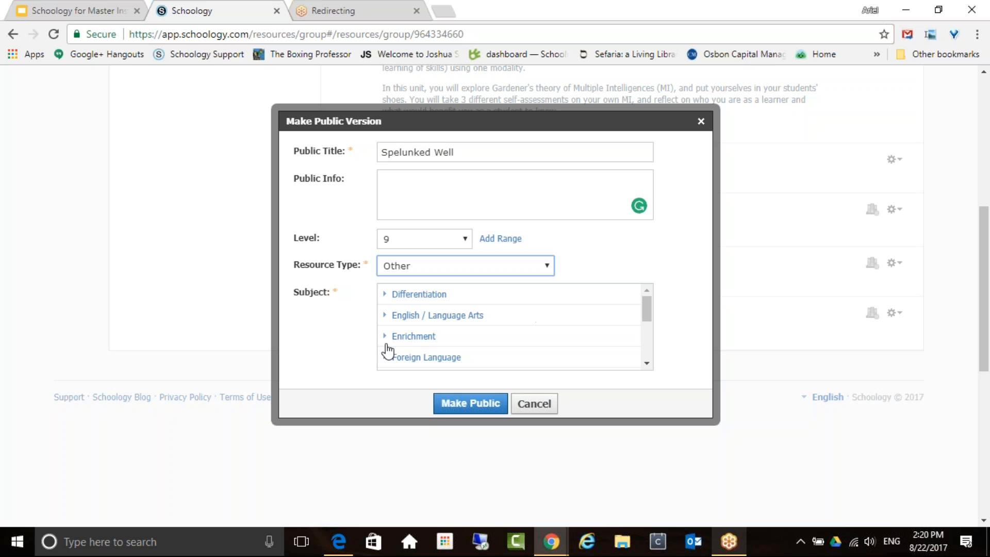
Select the subjects Differentiation, College Prep and Media and Technology, and make the badge public.
{"action": "left_click", "coordinate": [392, 295]}
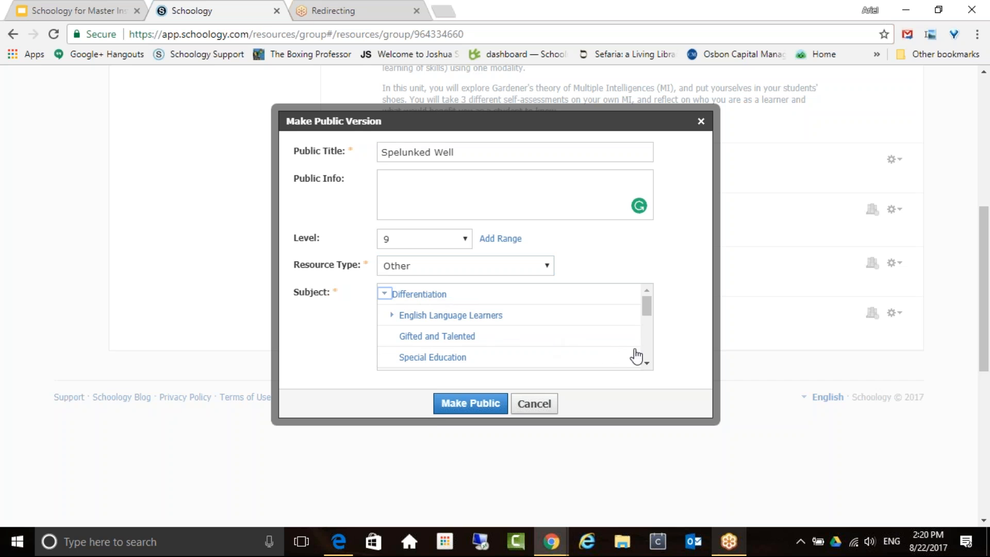
{"action": "left_click", "coordinate": [646, 363]}
{"action": "scroll", "coordinate": [654, 323], "scroll_direction": "down", "scroll_amount": 1}
{"action": "left_click_drag", "start_coordinate": [648, 319], "coordinate": [643, 298]}
{"action": "left_click", "coordinate": [401, 295]}
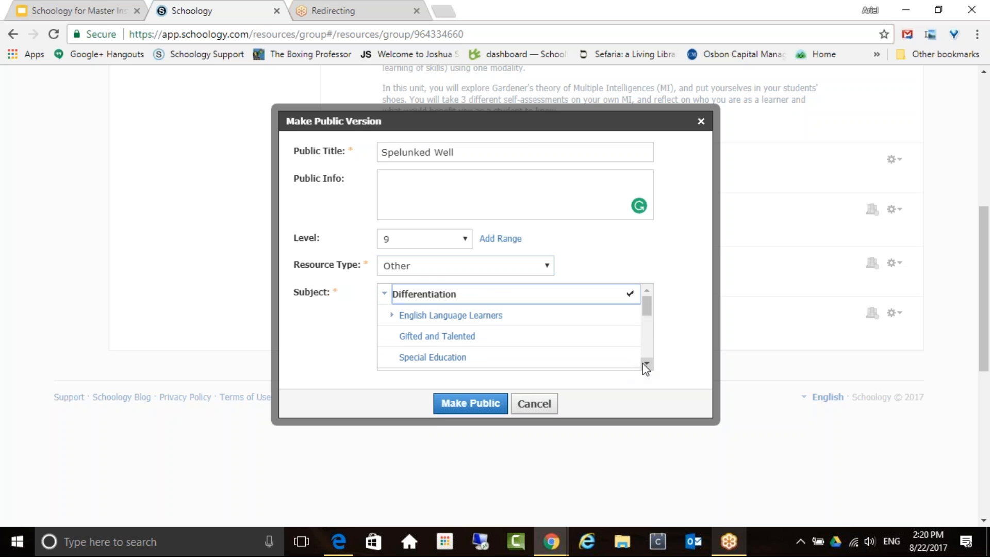
{"action": "left_click", "coordinate": [647, 364]}
{"action": "left_click", "coordinate": [646, 364]}
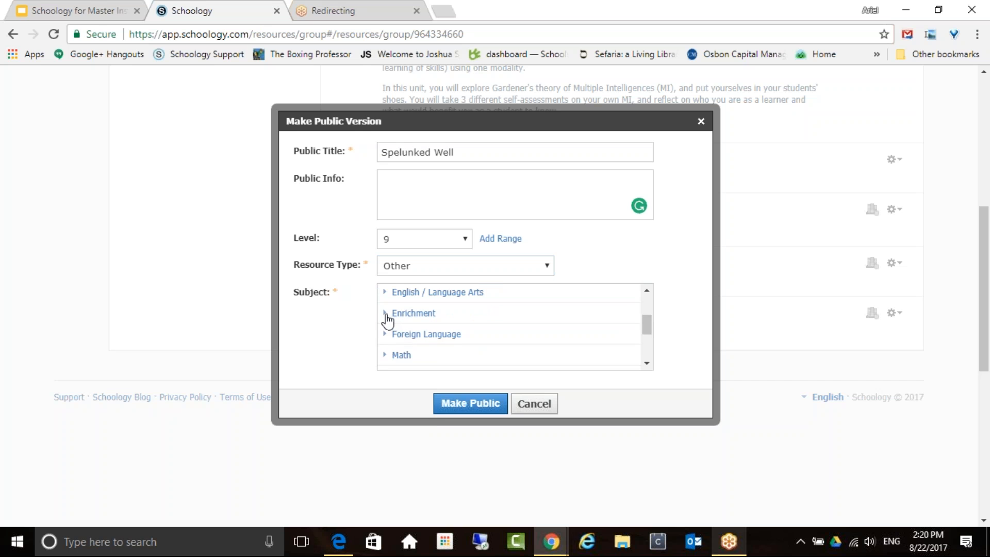
{"action": "left_click", "coordinate": [386, 314]}
{"action": "scroll", "coordinate": [511, 325], "scroll_direction": "down", "scroll_amount": 2}
{"action": "left_click", "coordinate": [491, 297]}
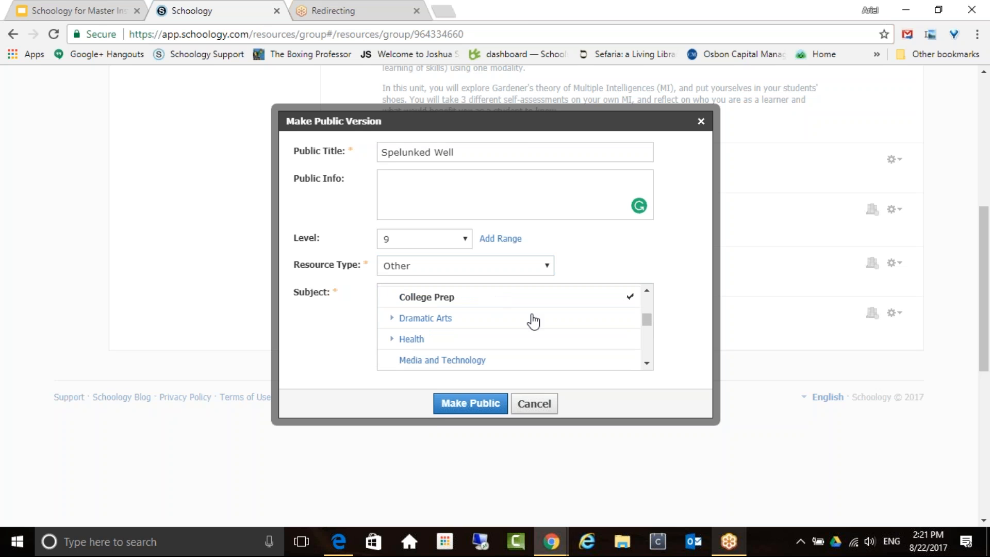
{"action": "left_click", "coordinate": [453, 363]}
{"action": "left_click", "coordinate": [470, 408]}
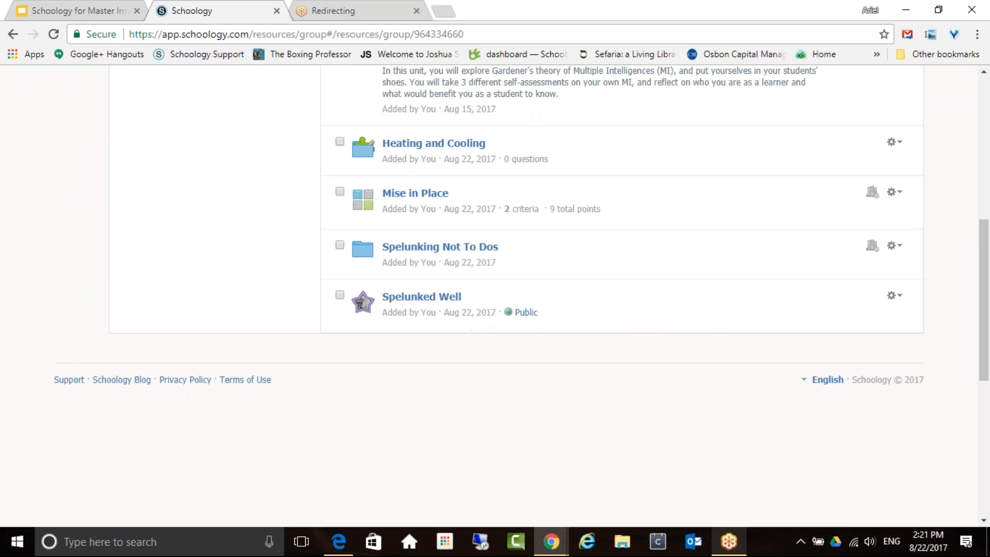
Open the public resources and search them for "spelunking".
{"action": "scroll", "coordinate": [359, 304], "scroll_direction": "up", "scroll_amount": 7}
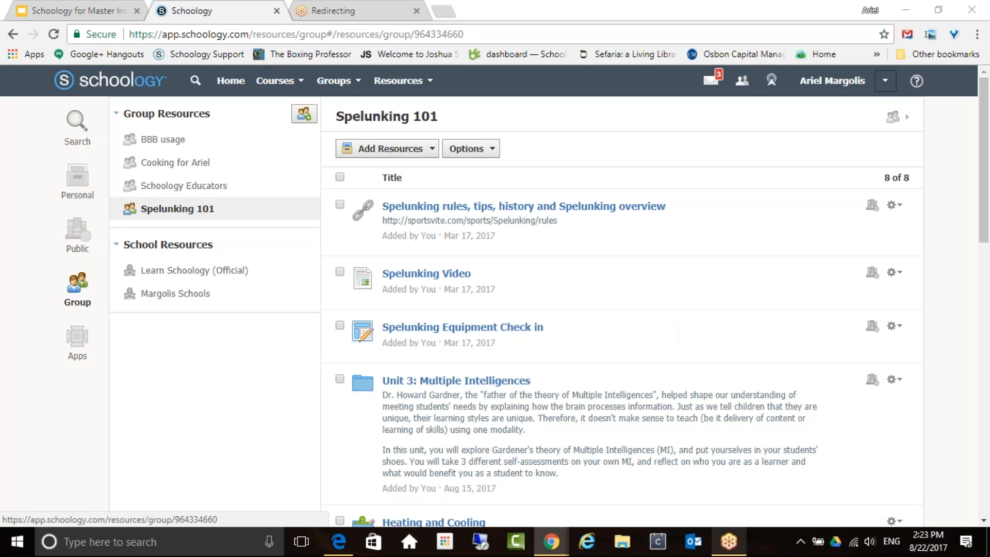
{"action": "left_click", "coordinate": [78, 241]}
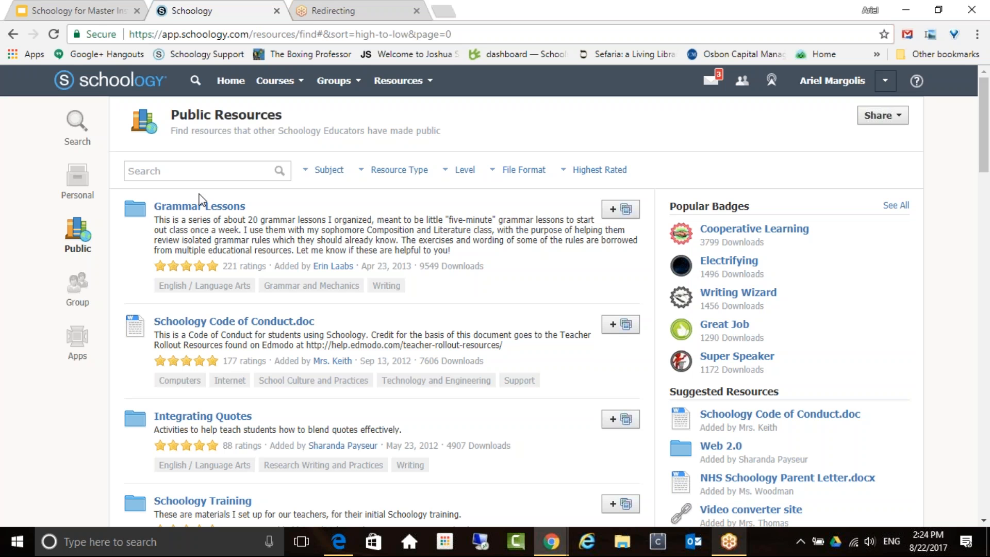
{"action": "left_click", "coordinate": [197, 174]}
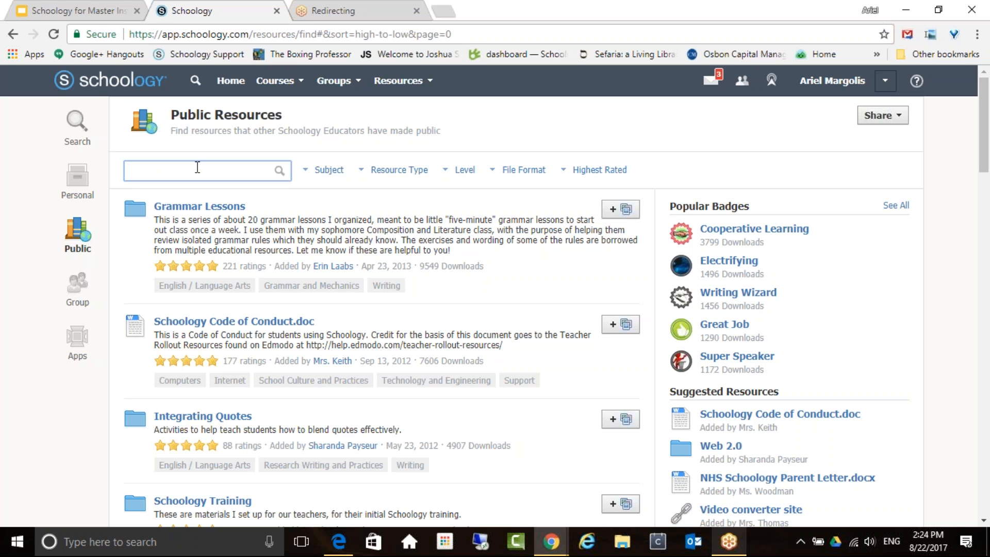
{"action": "type", "text": "spelunking"}
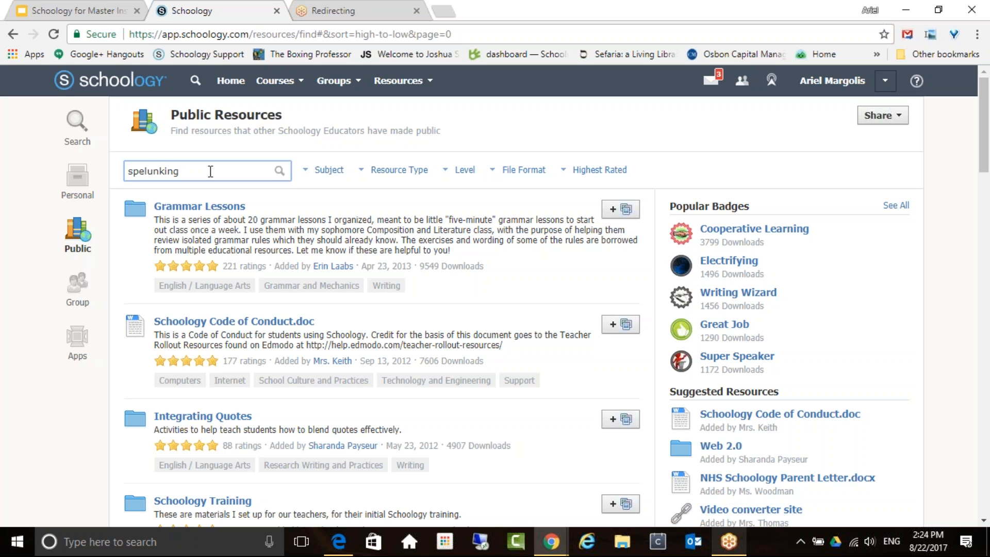
{"action": "left_click", "coordinate": [278, 174]}
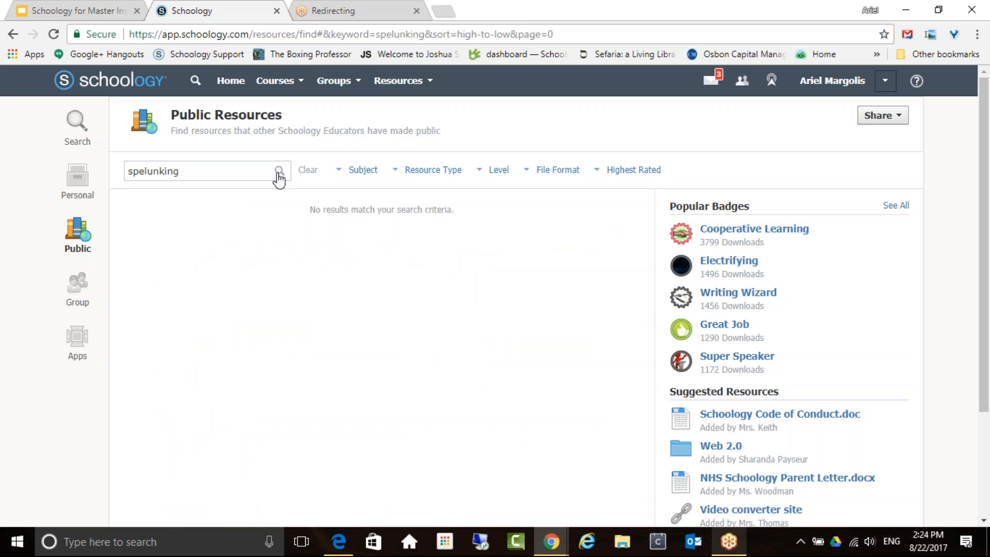
{"action": "left_click", "coordinate": [201, 172]}
{"action": "left_click_drag", "start_coordinate": [201, 172], "coordinate": [86, 170]}
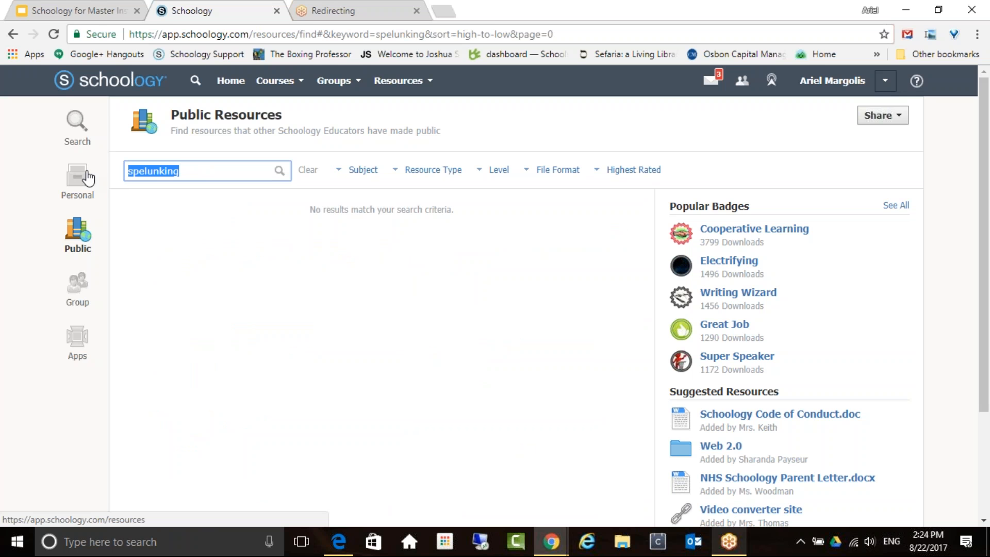
{"action": "type", "text": "ariel"}
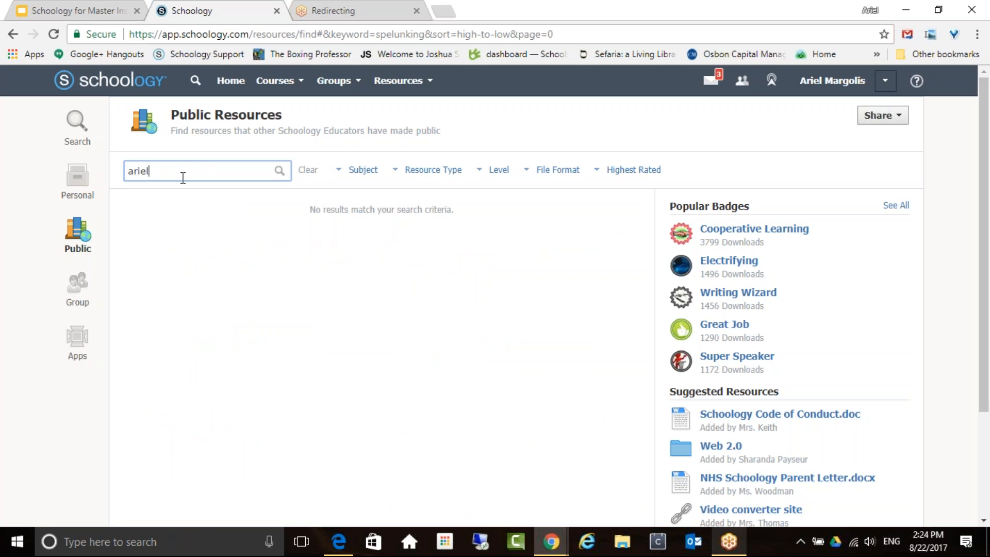
Search the public resources for "algebra 1" and narrow the results to the Math subject.
{"action": "left_click_drag", "start_coordinate": [182, 178], "coordinate": [112, 183]}
{"action": "type", "text": "algebra 1"}
{"action": "key", "text": "Return"}
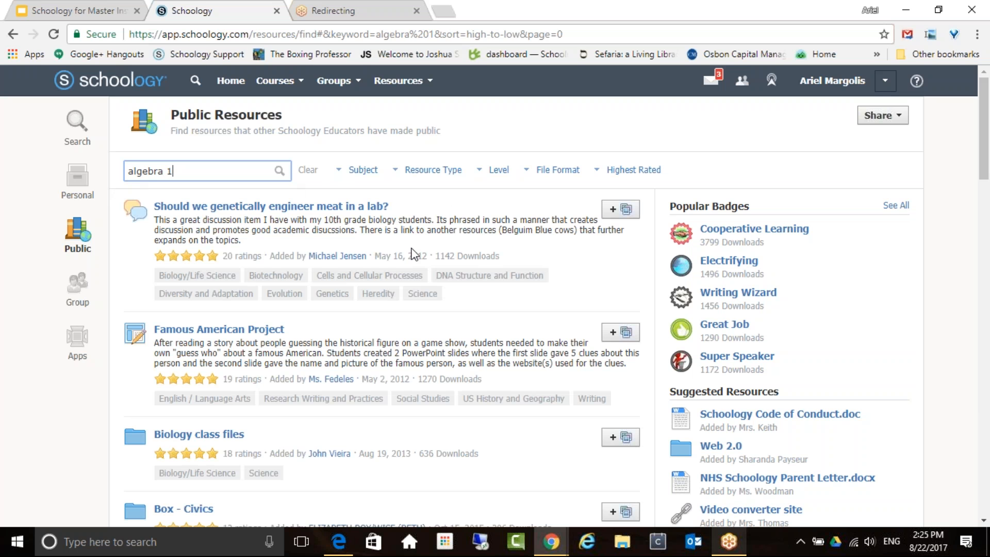
{"action": "left_click", "coordinate": [363, 172]}
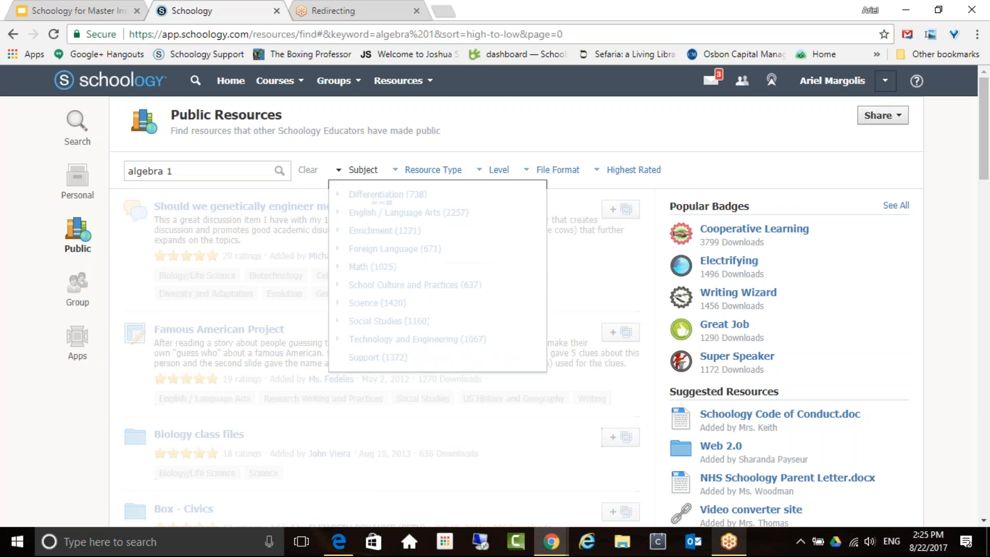
{"action": "left_click", "coordinate": [410, 267]}
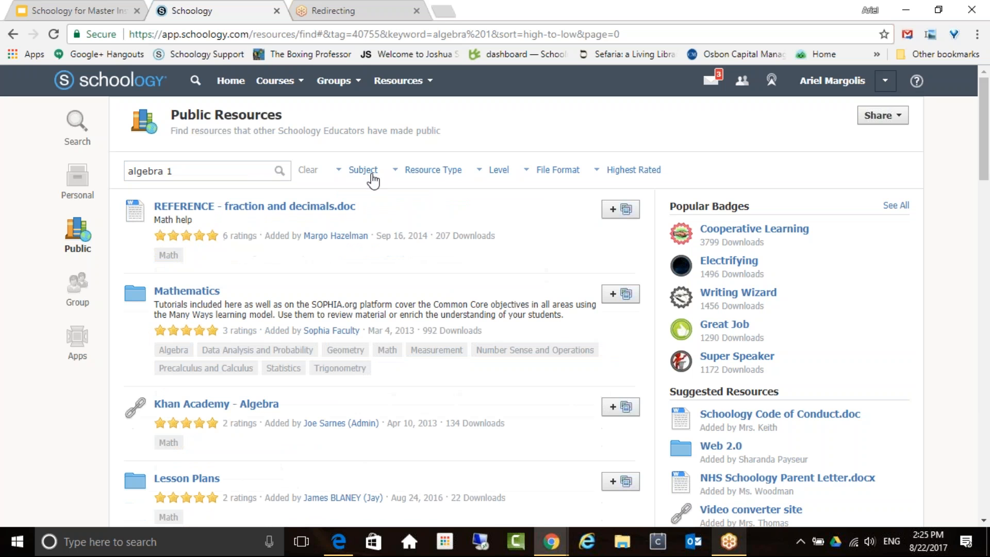
{"action": "scroll", "coordinate": [237, 321], "scroll_direction": "down", "scroll_amount": 1}
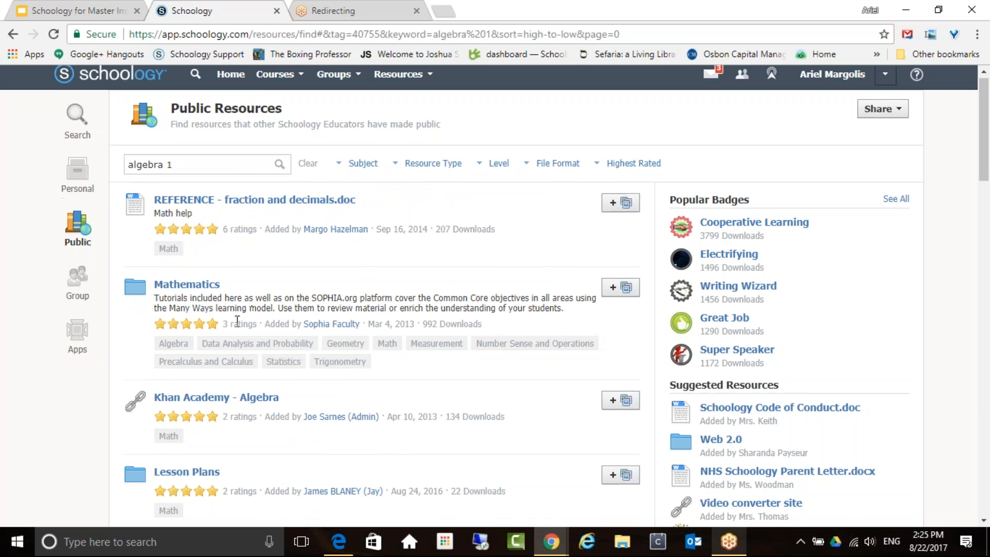
{"action": "scroll", "coordinate": [237, 321], "scroll_direction": "down", "scroll_amount": 3}
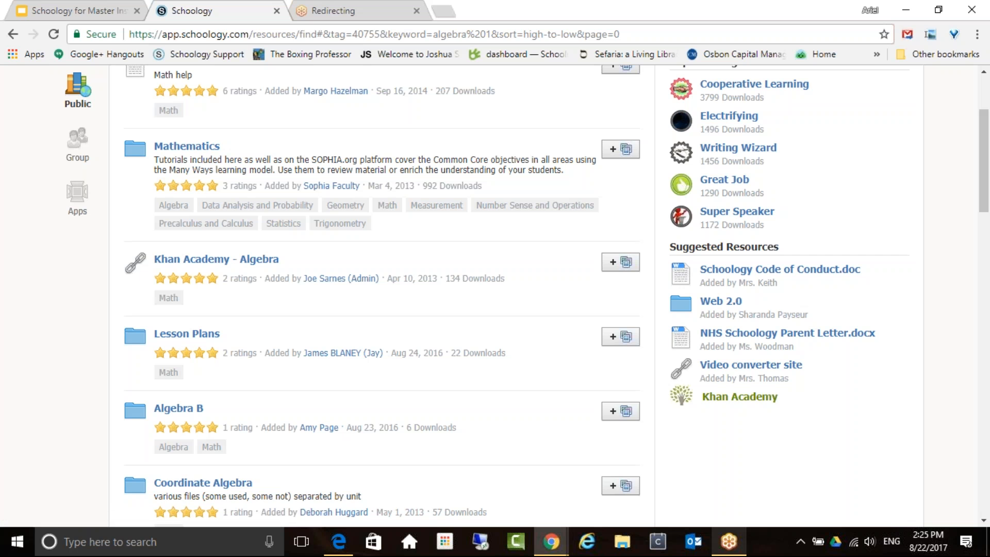
{"action": "scroll", "coordinate": [205, 428], "scroll_direction": "up", "scroll_amount": 3}
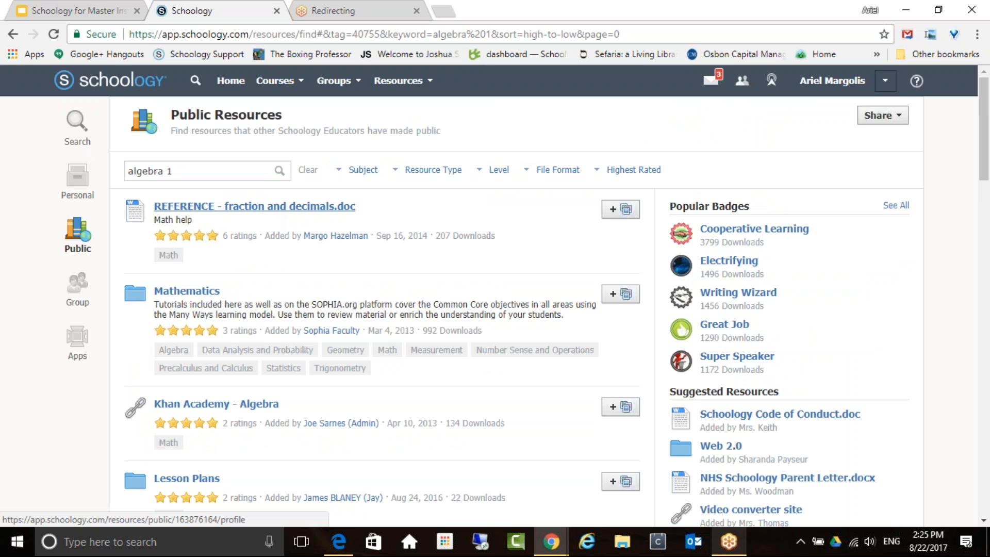
Filter the public resources by the Activity resource type and level 9.
{"action": "left_click", "coordinate": [433, 170]}
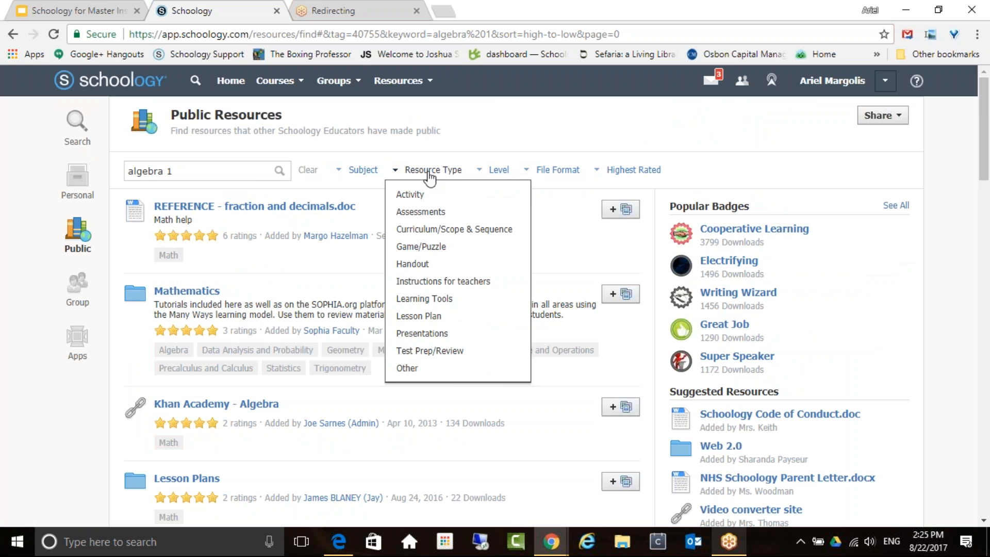
{"action": "left_click", "coordinate": [422, 194]}
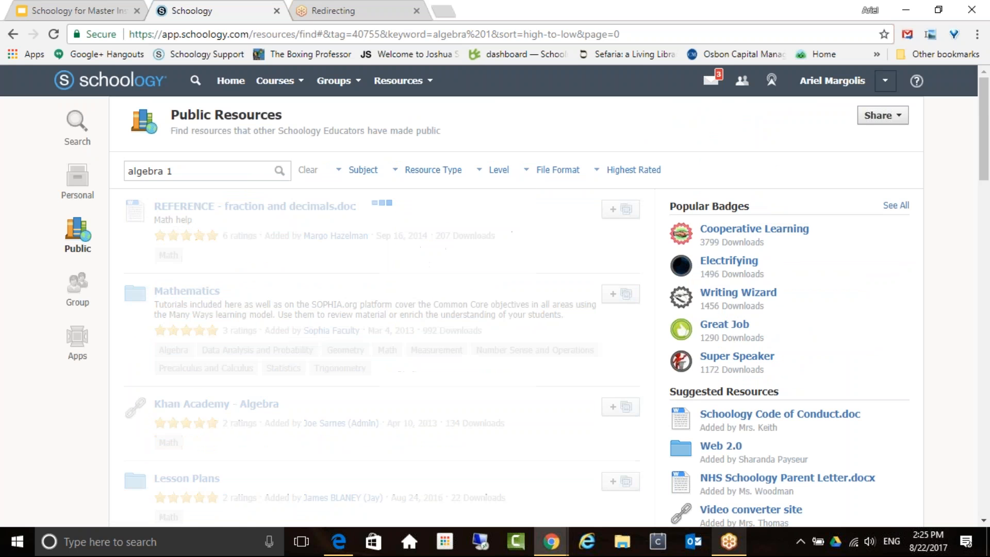
{"action": "left_click", "coordinate": [502, 169]}
{"action": "left_click", "coordinate": [580, 217]}
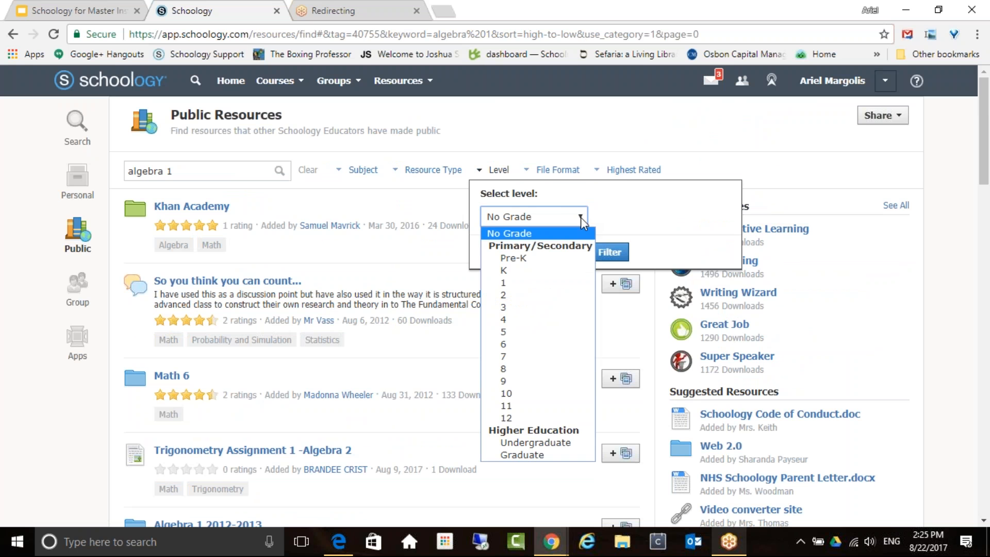
{"action": "left_click", "coordinate": [553, 385]}
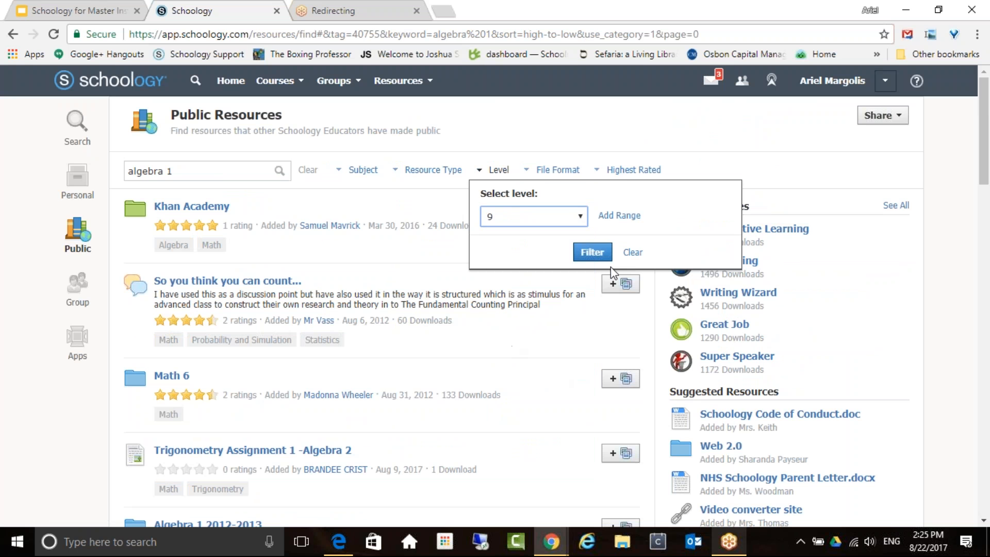
{"action": "left_click", "coordinate": [582, 219]}
{"action": "left_click", "coordinate": [555, 381]}
{"action": "left_click", "coordinate": [581, 253]}
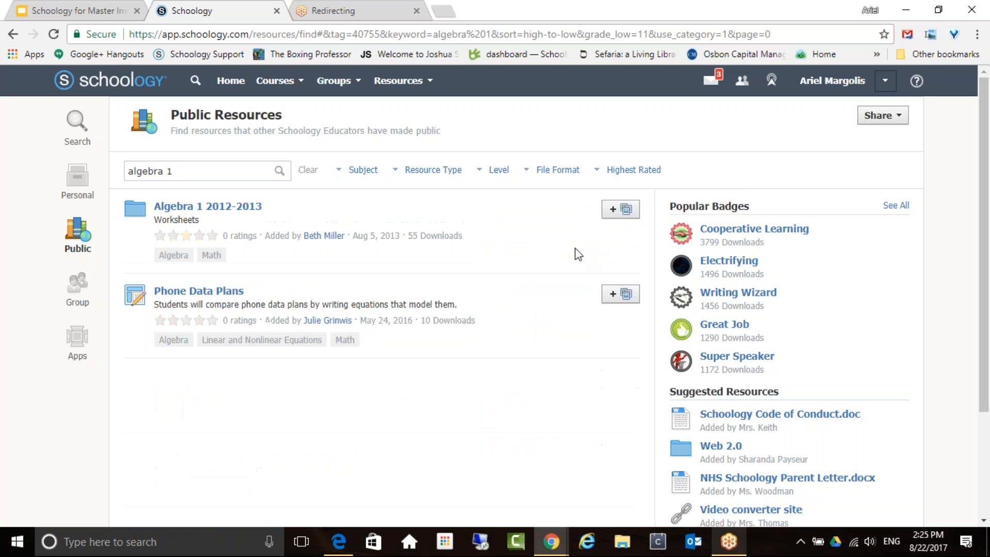
{"action": "left_click", "coordinate": [560, 174]}
{"action": "left_click", "coordinate": [634, 169]}
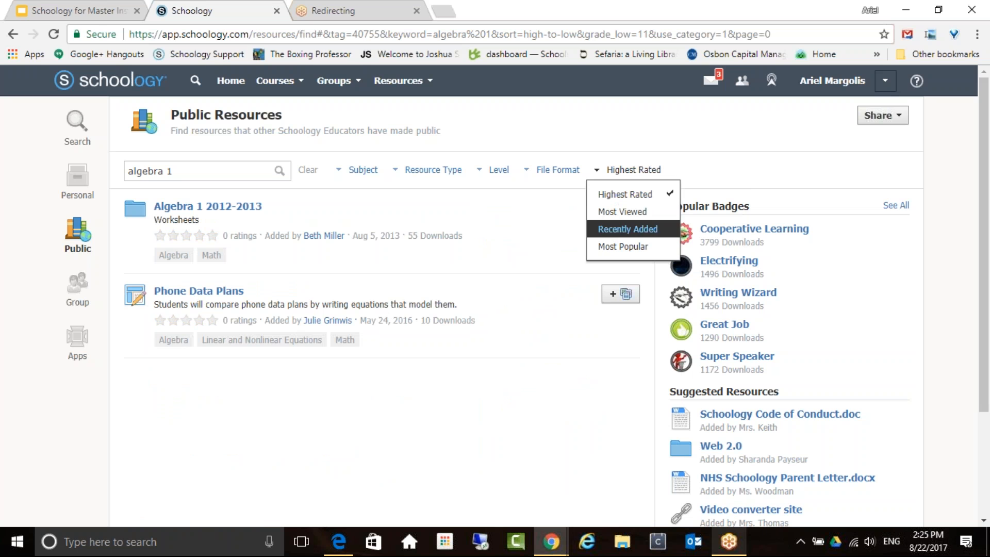
{"action": "left_click", "coordinate": [688, 111]}
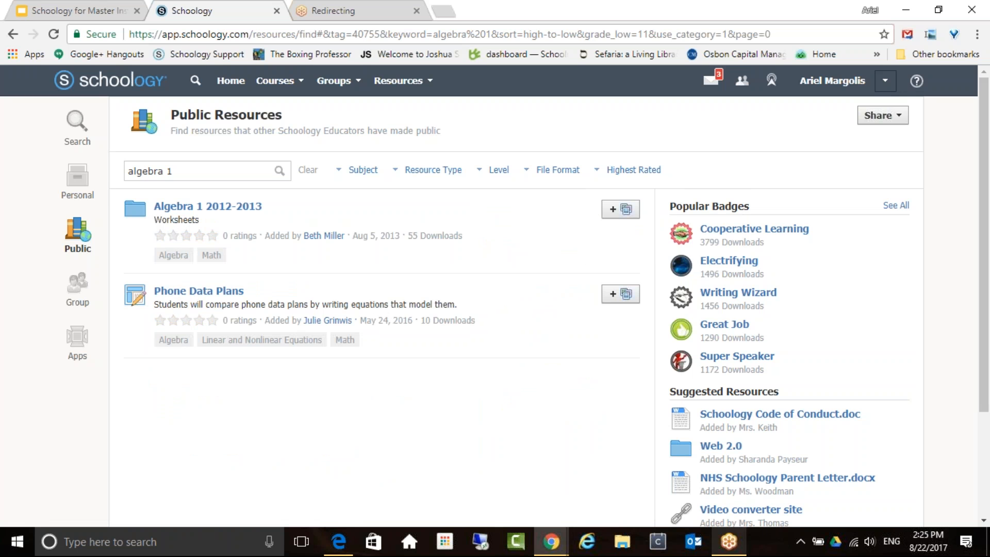
Add the Algebra 1 2012-2013 folder to the account's own resources and open the personal resources.
{"action": "left_click", "coordinate": [620, 209]}
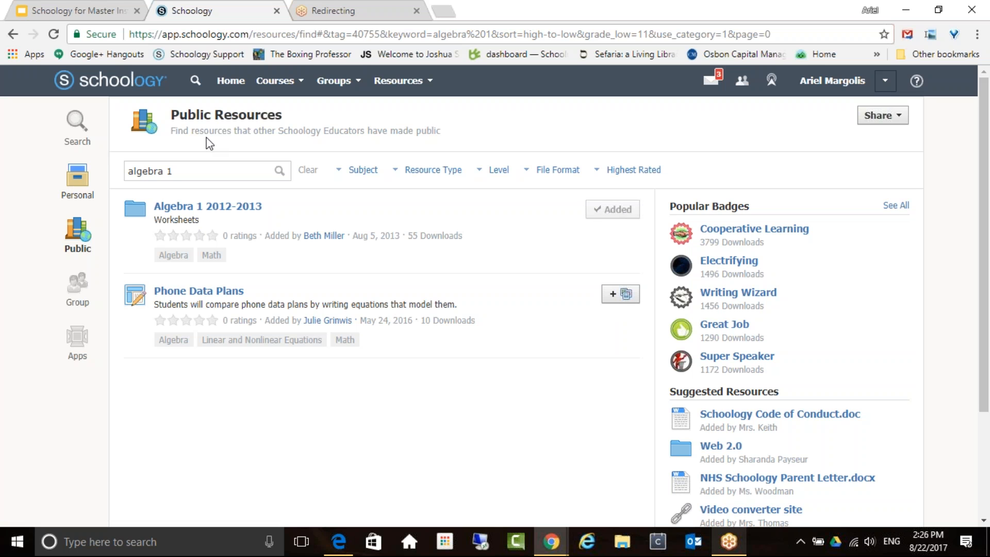
{"action": "left_click", "coordinate": [77, 183]}
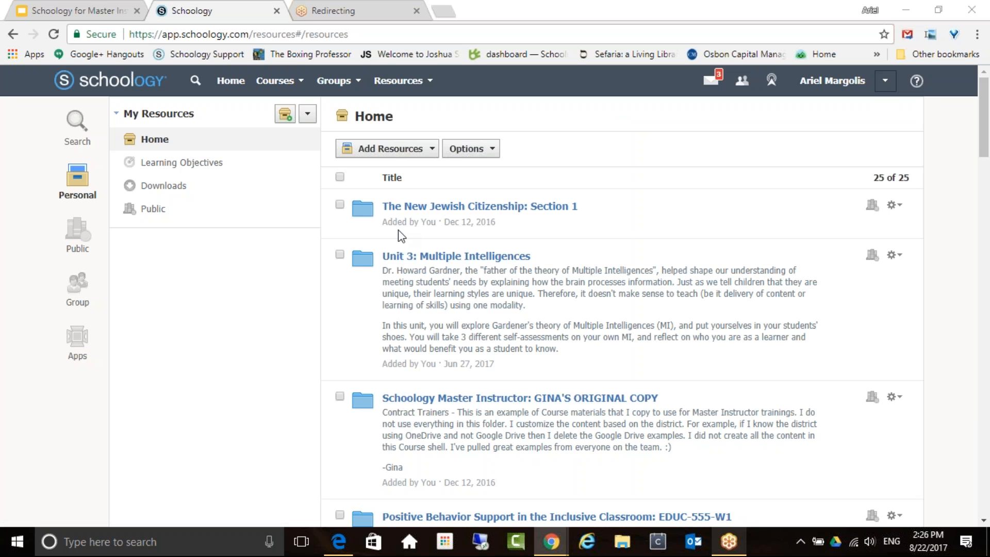
Look through the personal Home collection, and open Downloads to locate the Algebra 1 2012-2013 folder.
{"action": "scroll", "coordinate": [465, 286], "scroll_direction": "down", "scroll_amount": 15}
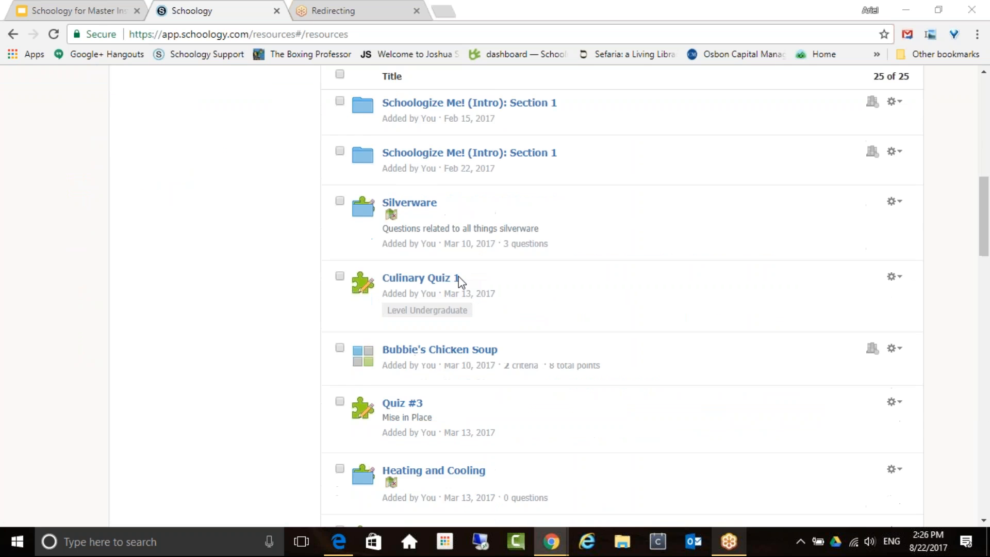
{"action": "scroll", "coordinate": [460, 282], "scroll_direction": "down", "scroll_amount": 8}
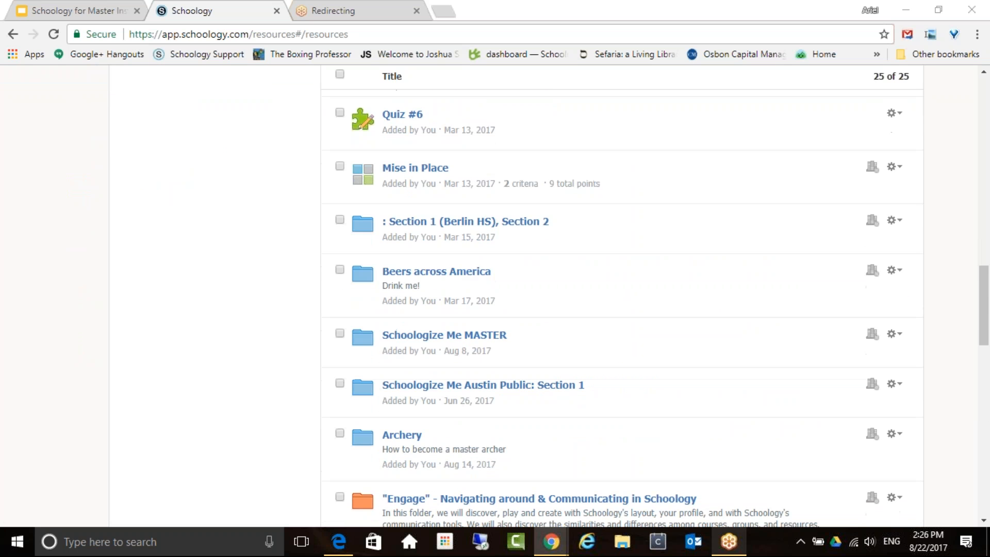
{"action": "scroll", "coordinate": [515, 310], "scroll_direction": "down", "scroll_amount": 10}
{"action": "scroll", "coordinate": [515, 310], "scroll_direction": "up", "scroll_amount": 4}
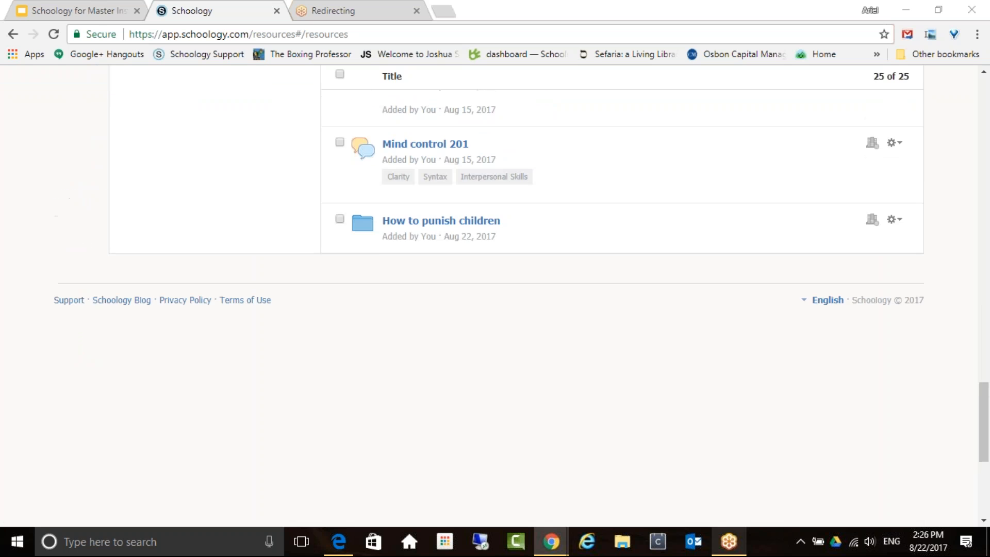
{"action": "scroll", "coordinate": [540, 310], "scroll_direction": "up", "scroll_amount": 12}
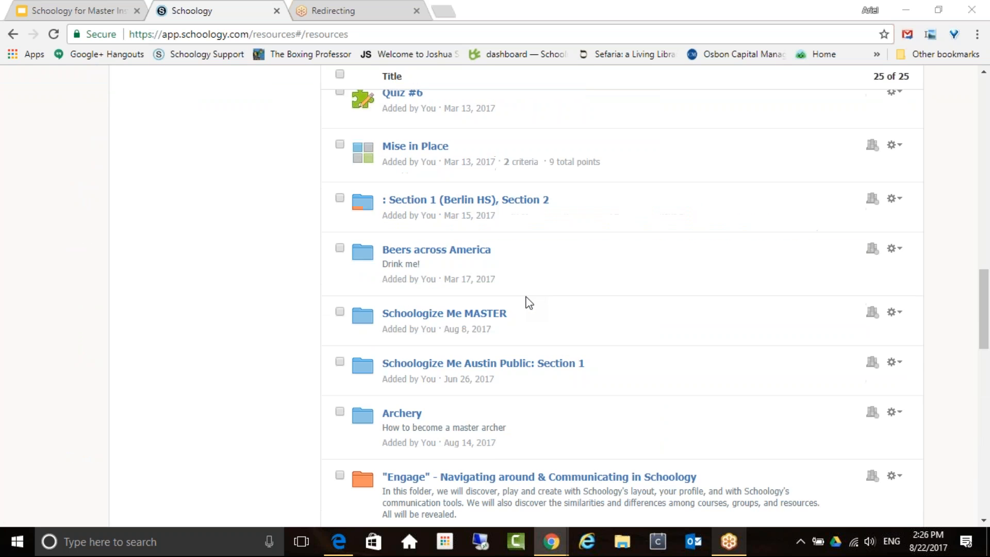
{"action": "scroll", "coordinate": [526, 281], "scroll_direction": "up", "scroll_amount": 8}
{"action": "scroll", "coordinate": [525, 280], "scroll_direction": "up", "scroll_amount": 10}
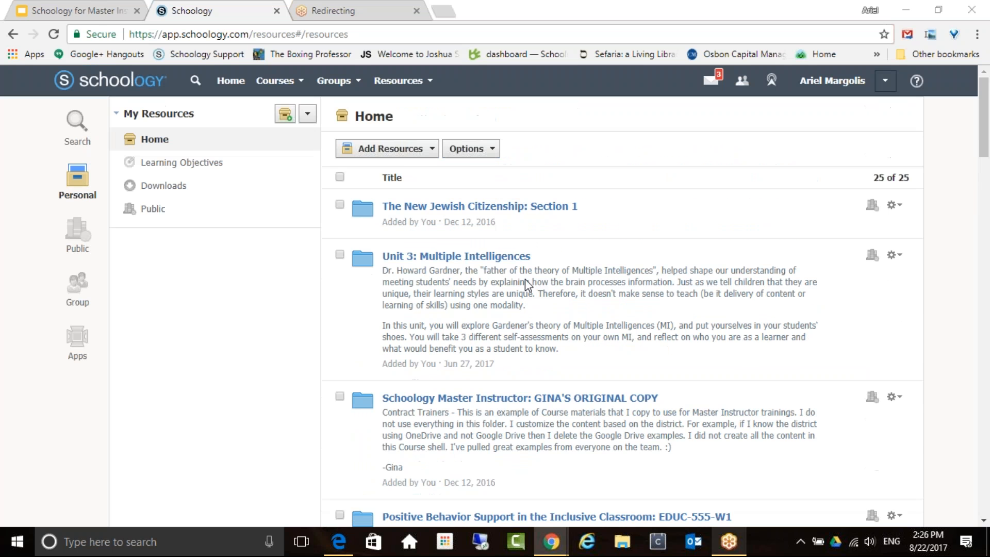
{"action": "left_click", "coordinate": [157, 189]}
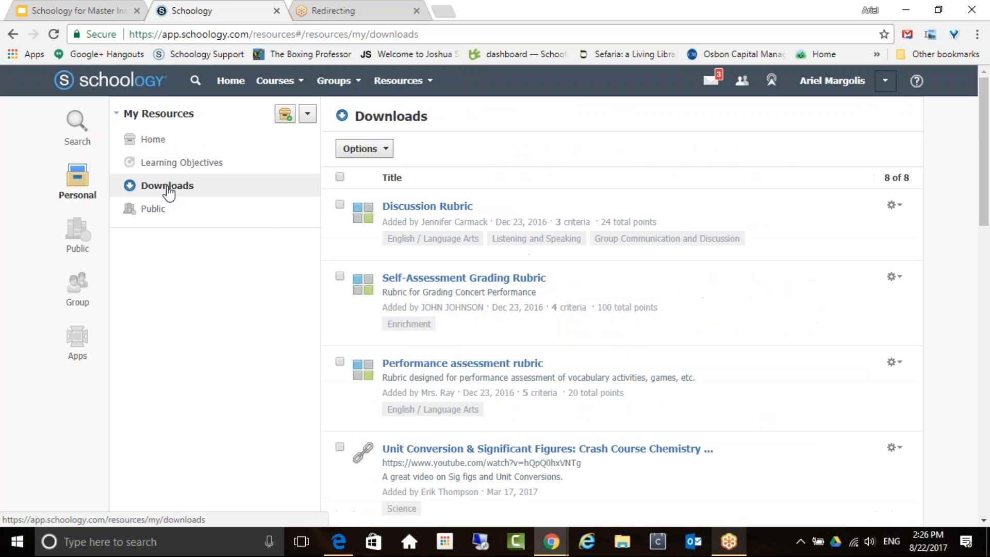
{"action": "scroll", "coordinate": [412, 209], "scroll_direction": "down", "scroll_amount": 7}
{"action": "scroll", "coordinate": [363, 382], "scroll_direction": "down", "scroll_amount": 1}
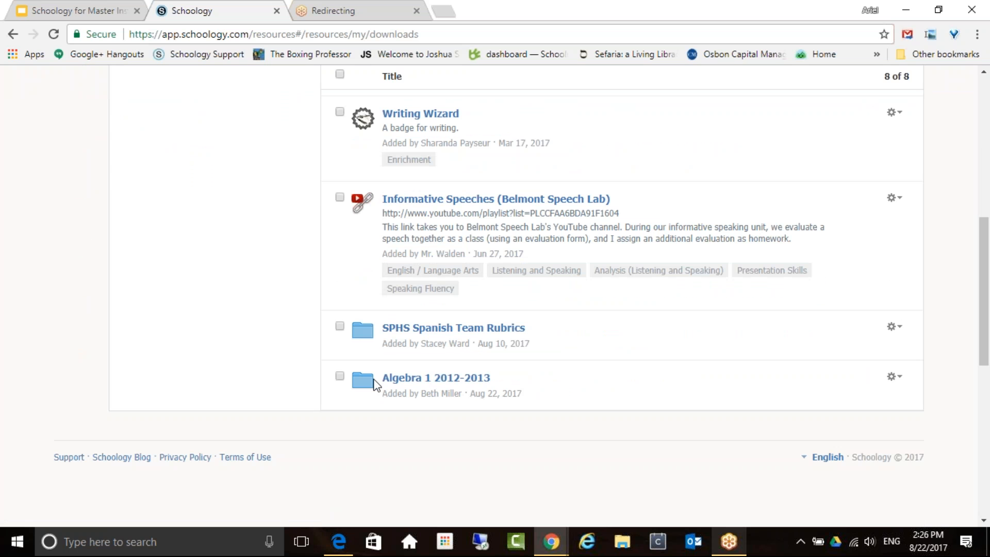
{"action": "left_click", "coordinate": [893, 377]}
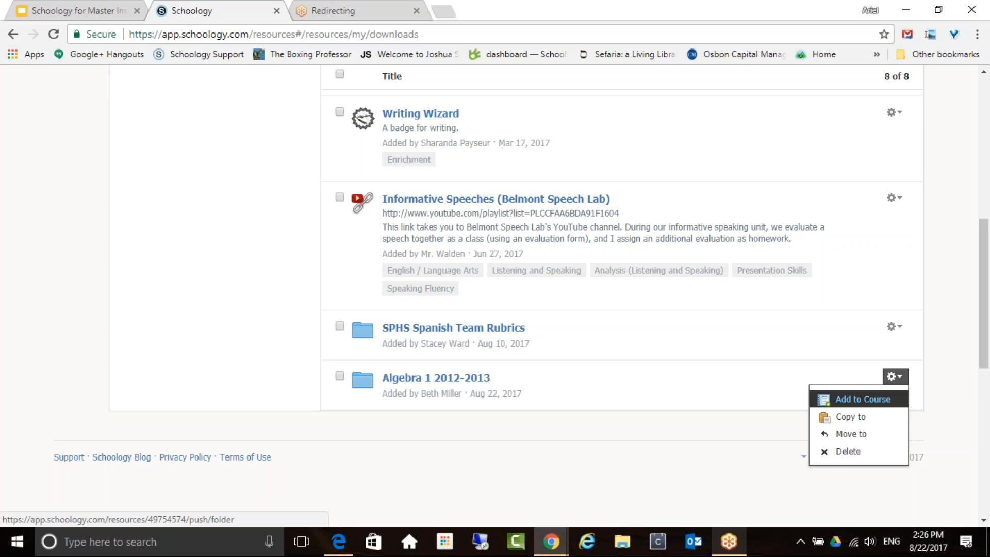
{"action": "left_click", "coordinate": [877, 435]}
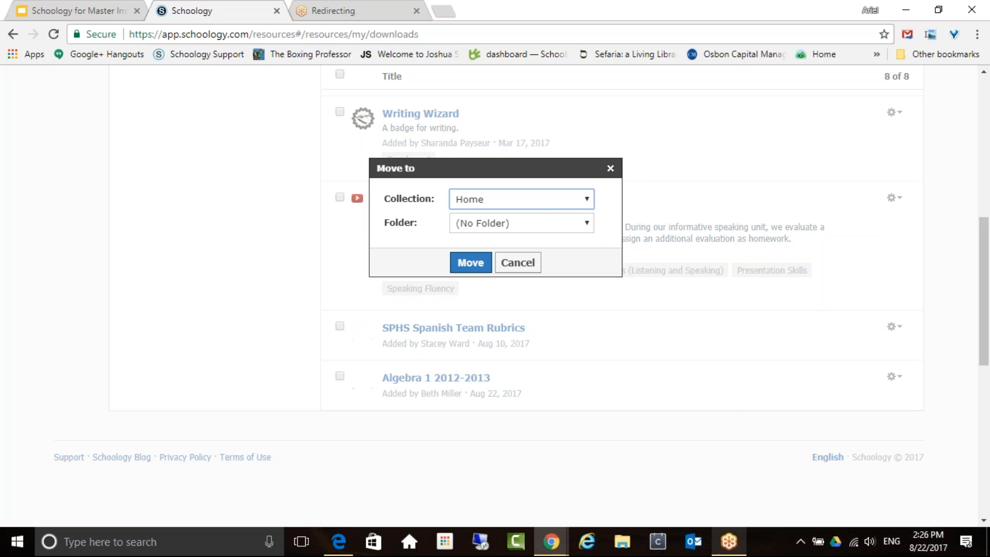
{"action": "left_click", "coordinate": [586, 200]}
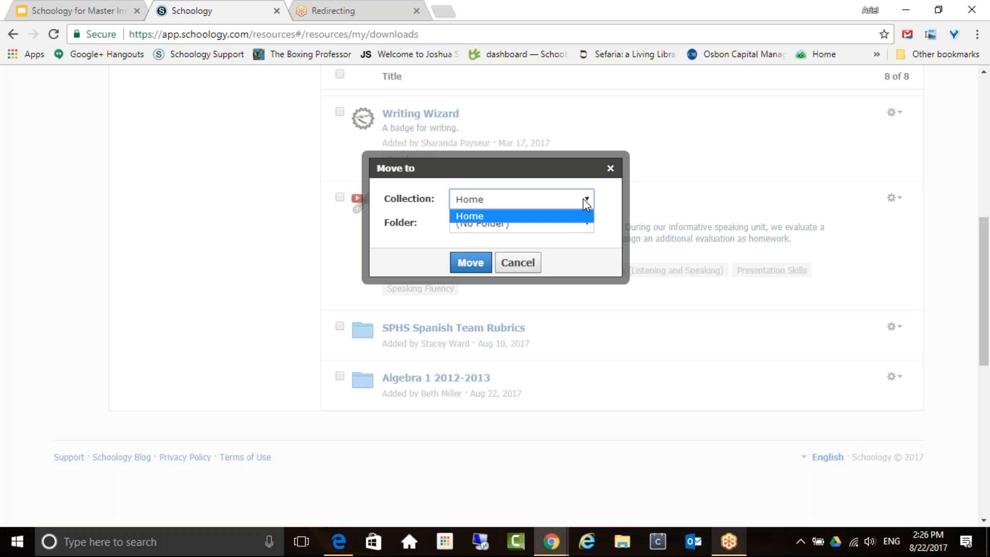
{"action": "left_click", "coordinate": [564, 216]}
{"action": "left_click", "coordinate": [589, 223]}
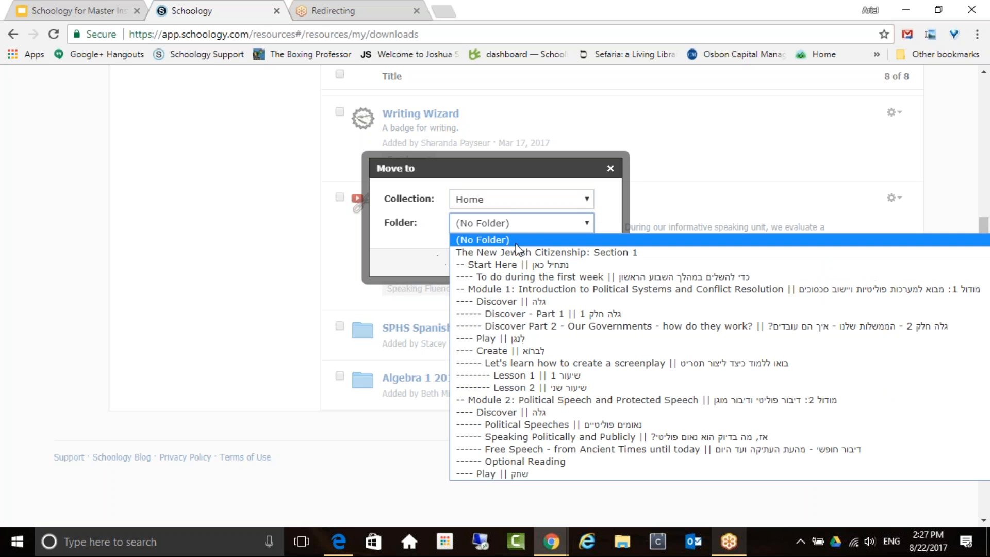
{"action": "left_click", "coordinate": [516, 244]}
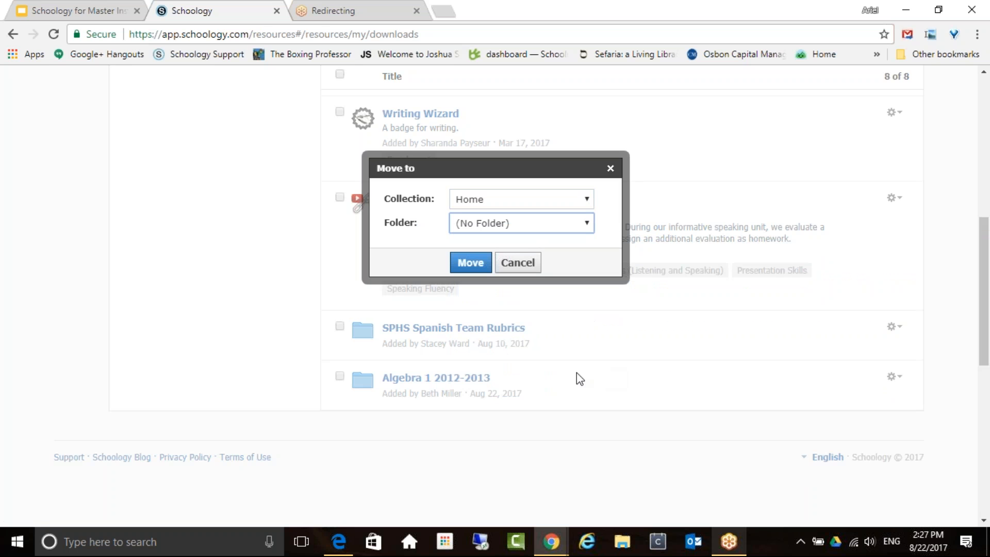
{"action": "scroll", "coordinate": [576, 370], "scroll_direction": "up", "scroll_amount": 8}
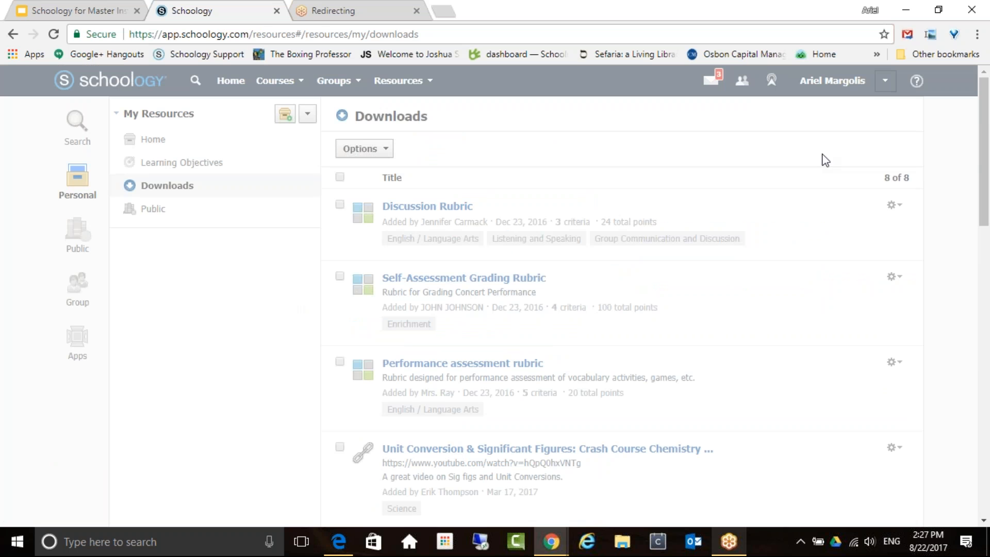
{"action": "scroll", "coordinate": [526, 280], "scroll_direction": "down", "scroll_amount": 8}
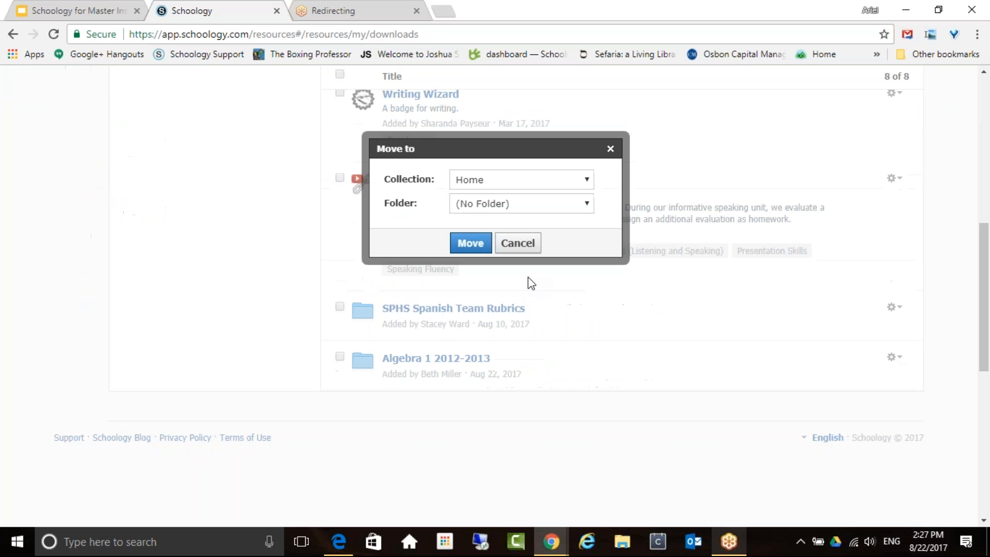
{"action": "left_click", "coordinate": [526, 249]}
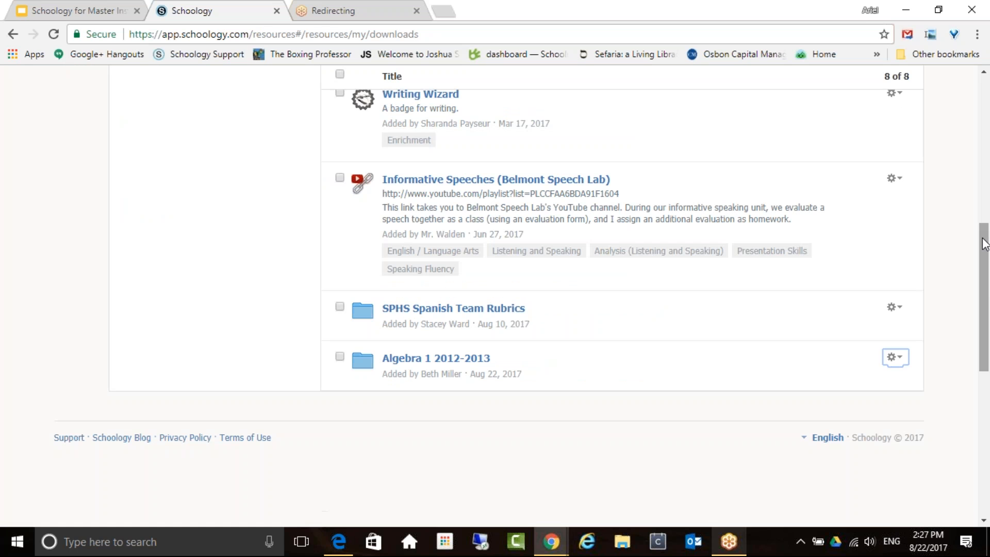
{"action": "left_click_drag", "start_coordinate": [985, 242], "coordinate": [984, 92]}
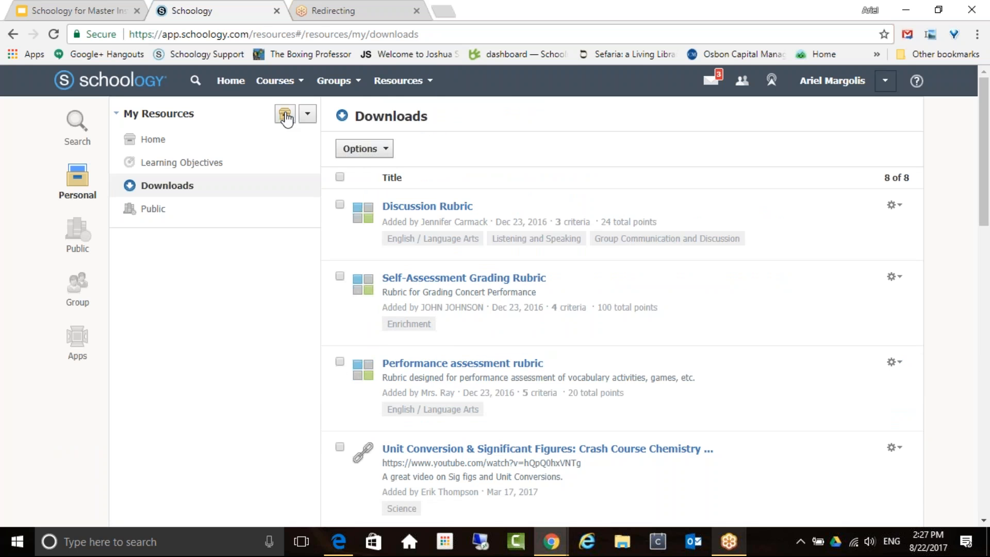
{"action": "left_click", "coordinate": [361, 148]}
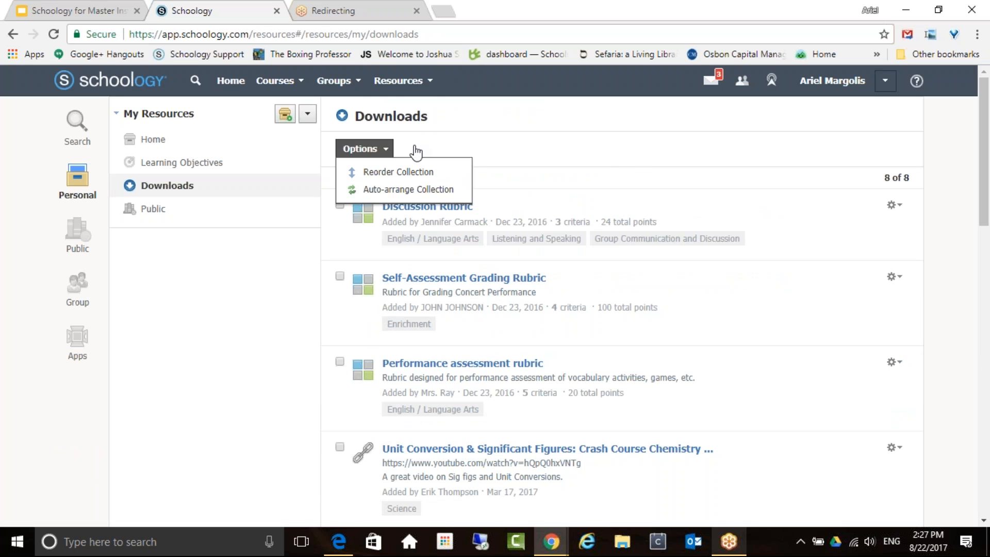
{"action": "left_click", "coordinate": [628, 131]}
{"action": "scroll", "coordinate": [642, 156], "scroll_direction": "down", "scroll_amount": 12}
{"action": "scroll", "coordinate": [619, 242], "scroll_direction": "up", "scroll_amount": 5}
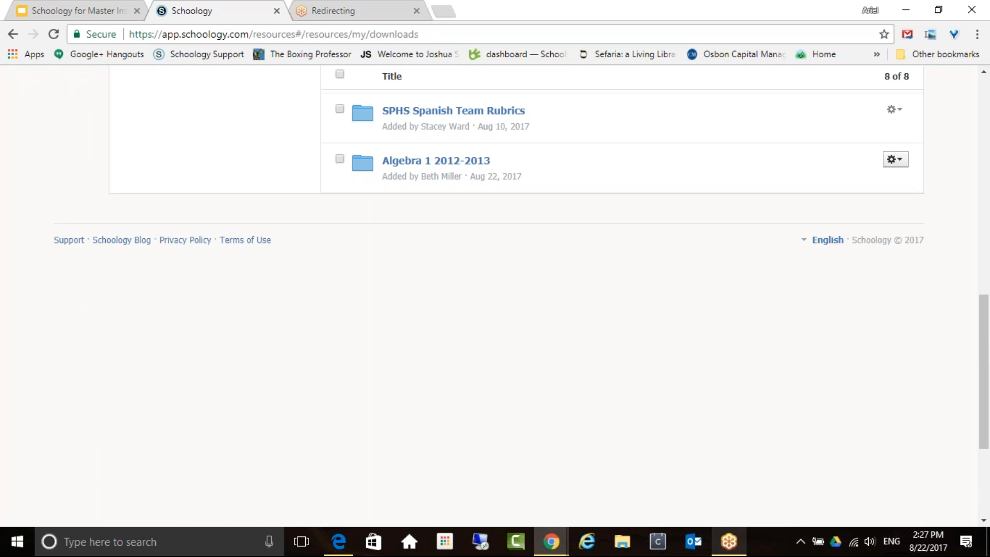
Move the Algebra 1 2012-2013 folder from Downloads to the personal Home collection and look for it in the Home list.
{"action": "left_click", "coordinate": [894, 160]}
{"action": "left_click", "coordinate": [852, 216]}
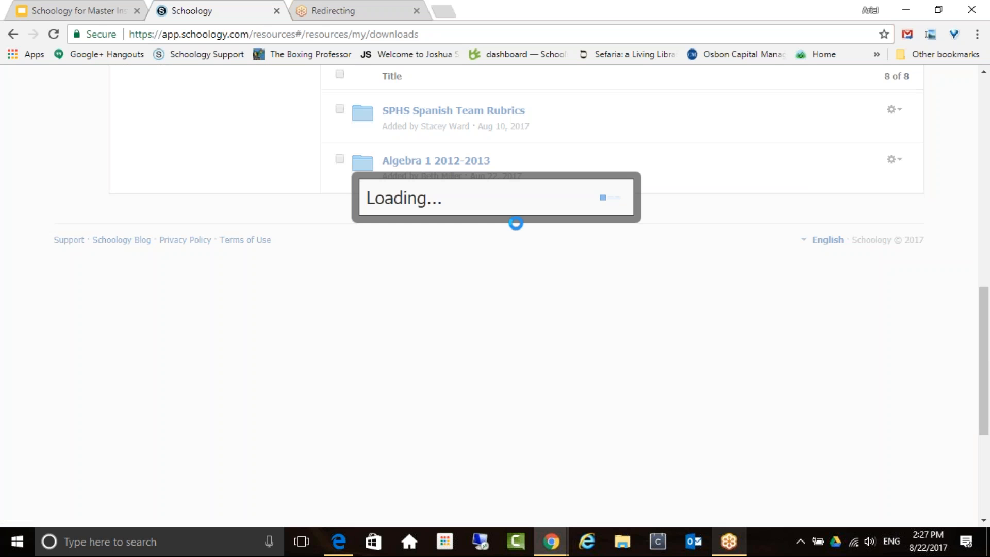
{"action": "left_click", "coordinate": [475, 268]}
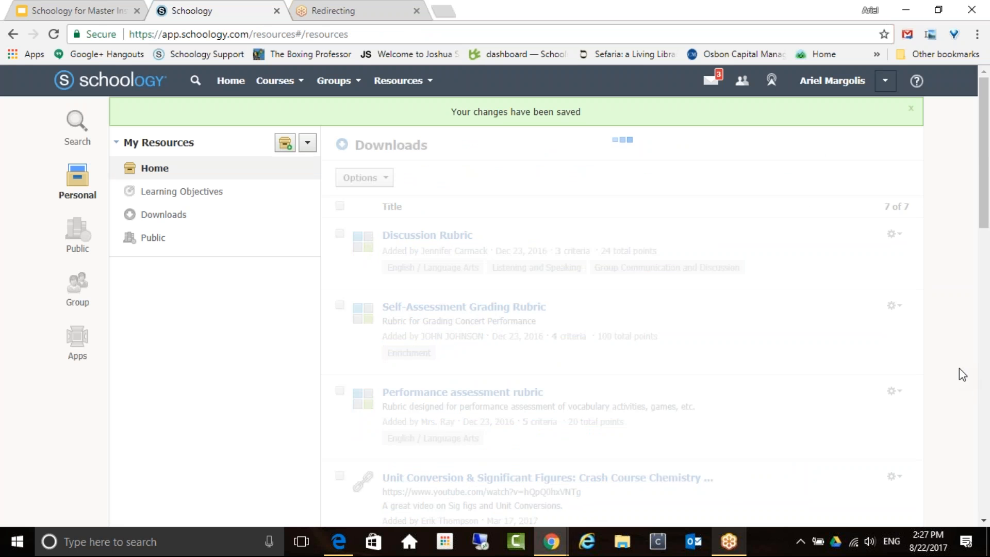
{"action": "scroll", "coordinate": [960, 410], "scroll_direction": "down", "scroll_amount": 6}
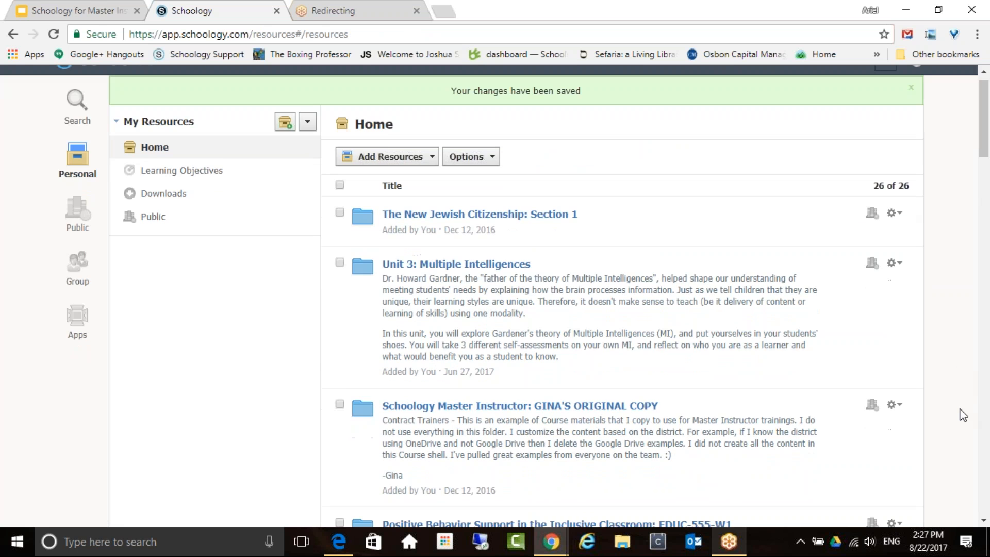
{"action": "scroll", "coordinate": [963, 408], "scroll_direction": "down", "scroll_amount": 18}
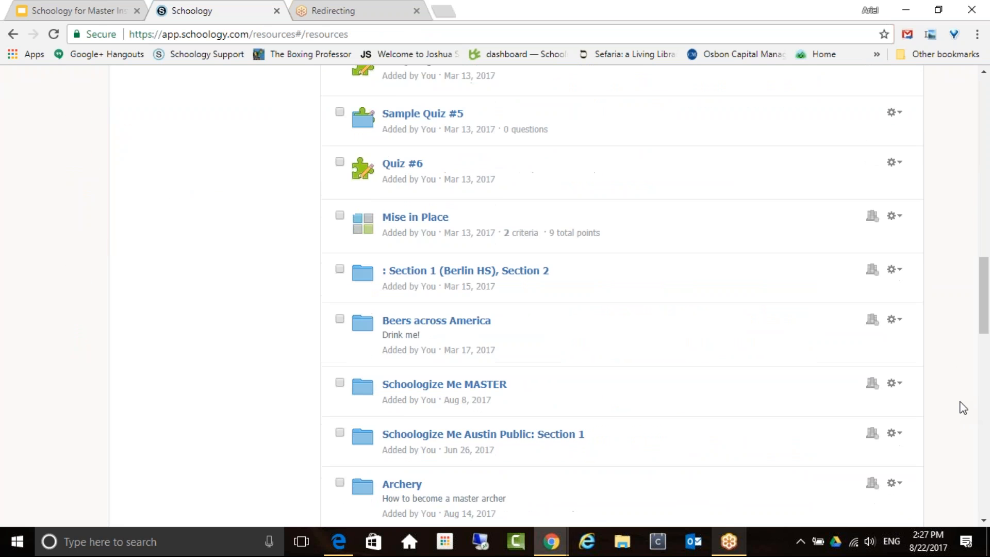
{"action": "scroll", "coordinate": [960, 405], "scroll_direction": "down", "scroll_amount": 10}
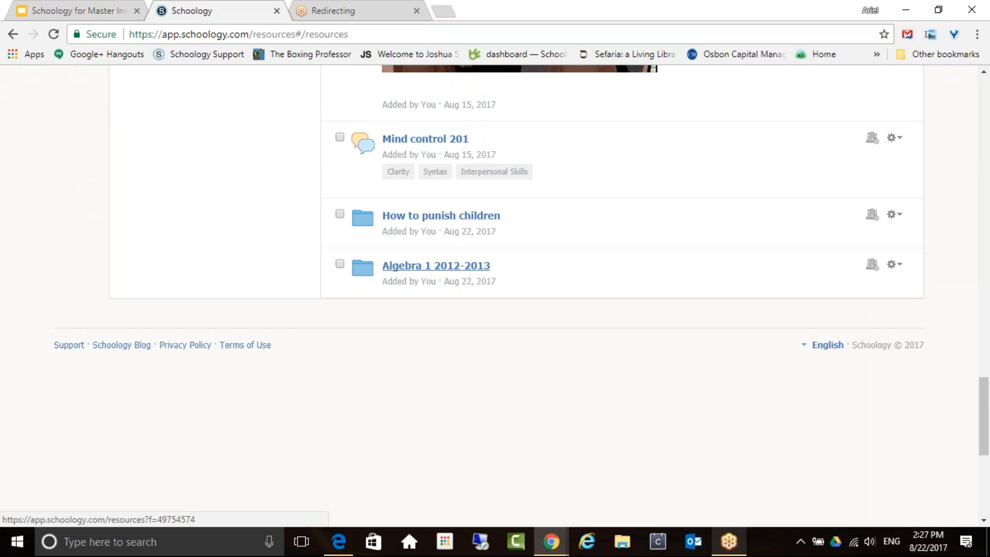
{"action": "scroll", "coordinate": [672, 382], "scroll_direction": "up", "scroll_amount": 15}
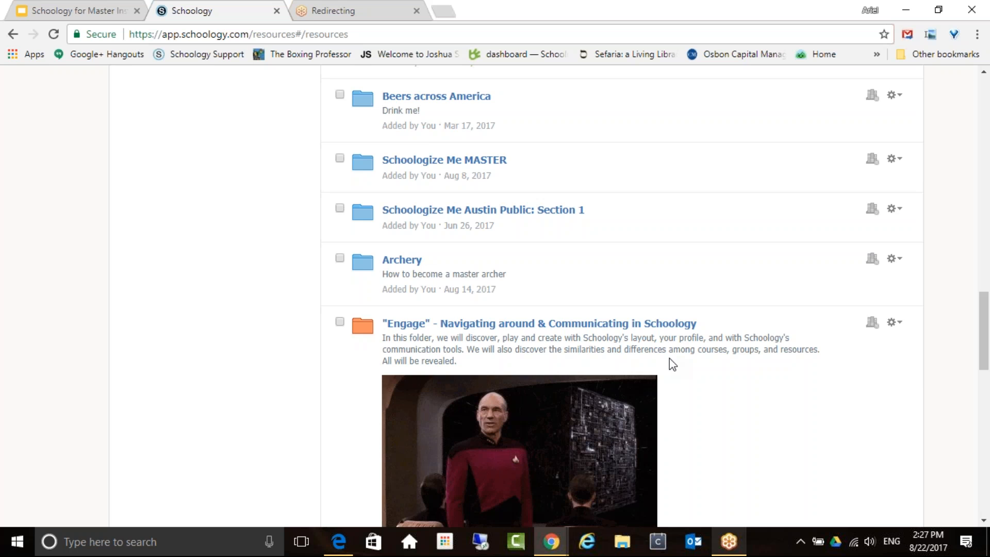
{"action": "scroll", "coordinate": [673, 361], "scroll_direction": "up", "scroll_amount": 15}
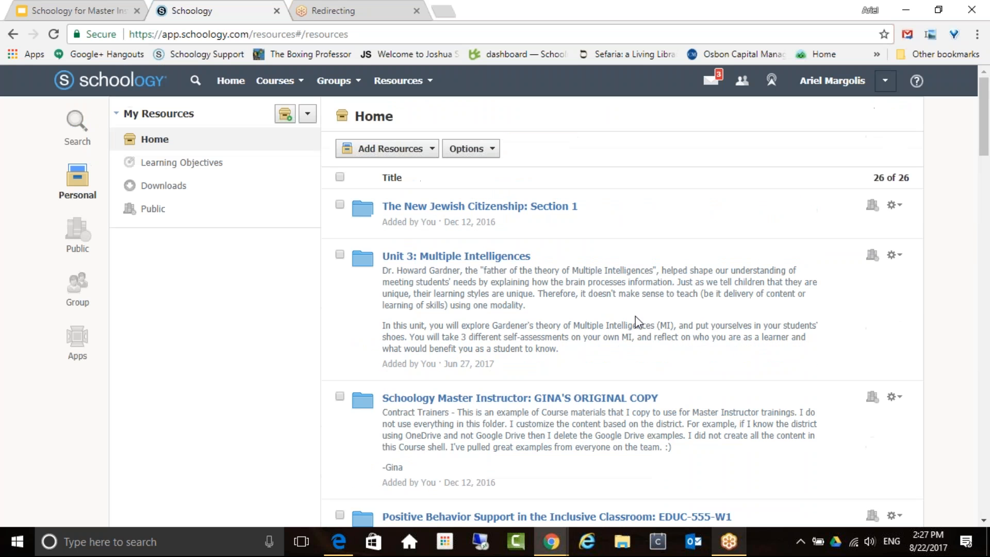
Open the public resources and look through the highest-rated entries.
{"action": "left_click", "coordinate": [77, 235]}
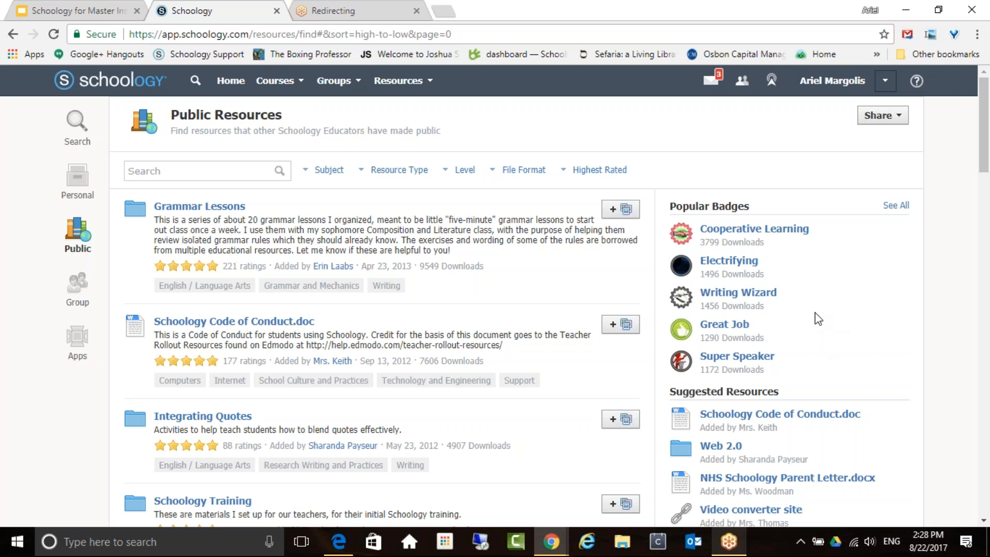
{"action": "scroll", "coordinate": [802, 328], "scroll_direction": "down", "scroll_amount": 3}
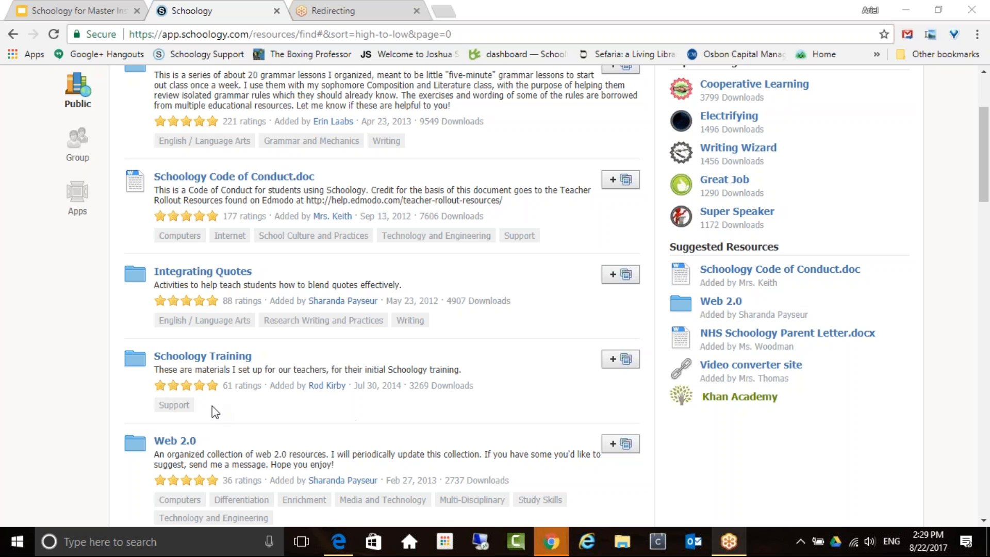
{"action": "scroll", "coordinate": [232, 423], "scroll_direction": "up", "scroll_amount": 3}
{"action": "scroll", "coordinate": [231, 423], "scroll_direction": "down", "scroll_amount": 4}
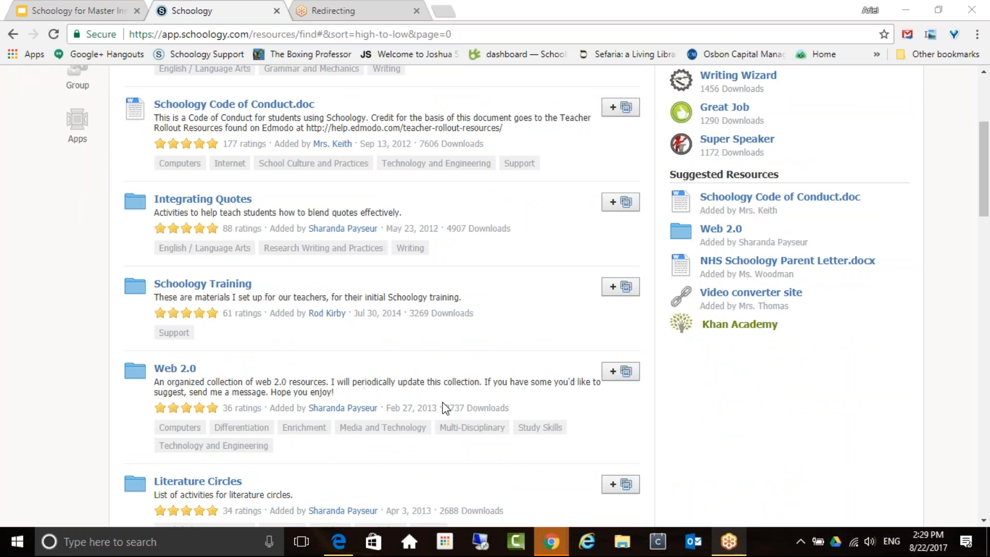
{"action": "scroll", "coordinate": [443, 403], "scroll_direction": "up", "scroll_amount": 4}
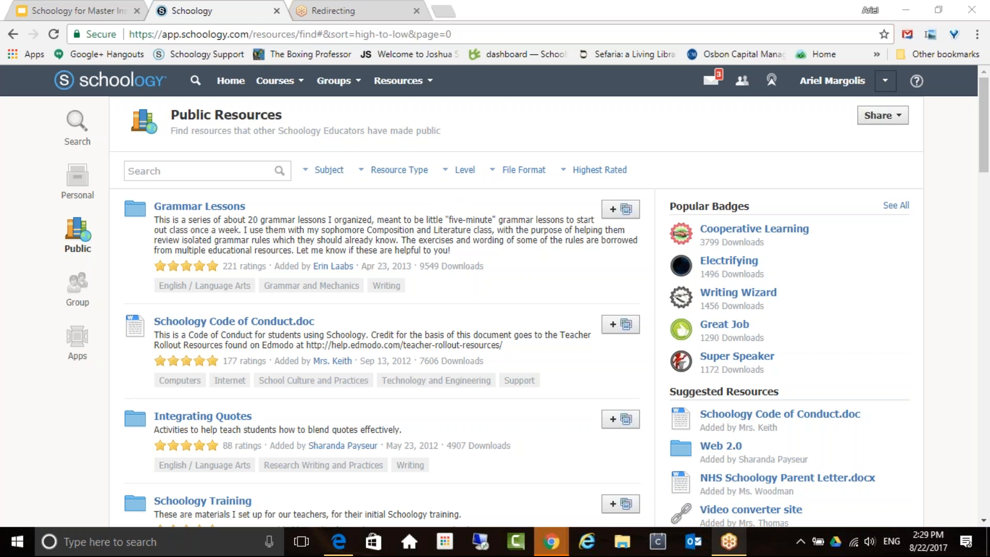
Switch to the Schoology for Master Instructors presentation in Google Slides and review the Session 3 agenda on slide 7.
{"action": "left_click", "coordinate": [86, 11]}
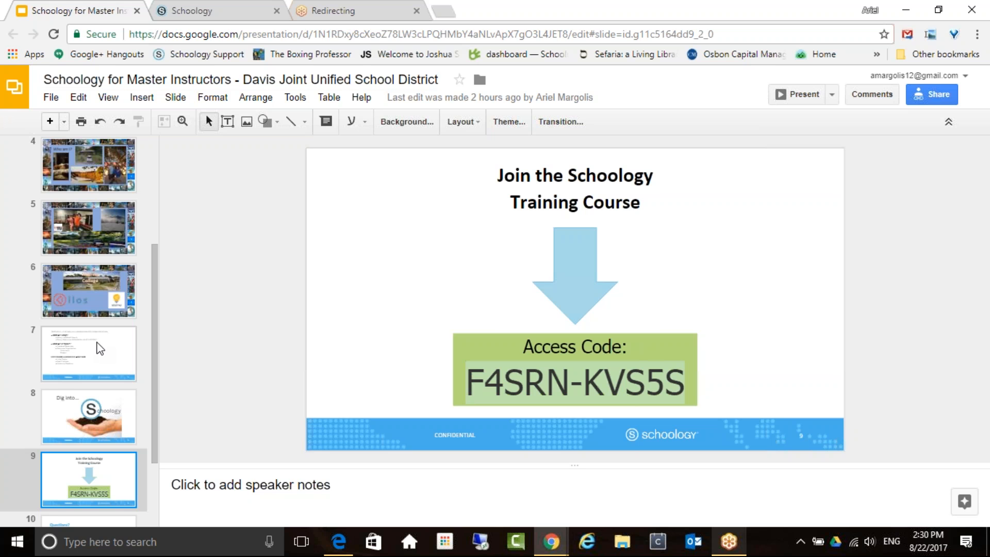
{"action": "left_click", "coordinate": [99, 349]}
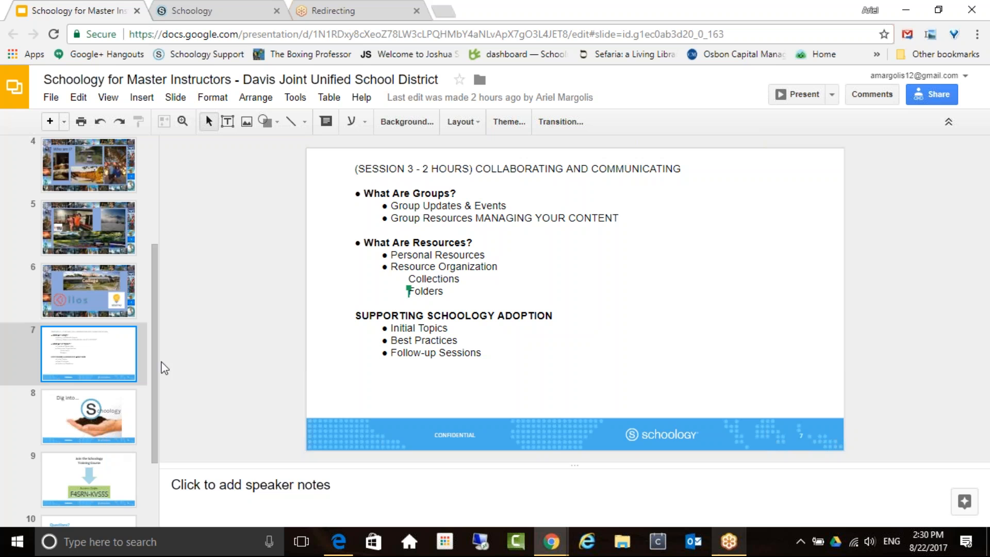
{"action": "left_click_drag", "start_coordinate": [154, 351], "coordinate": [153, 415]}
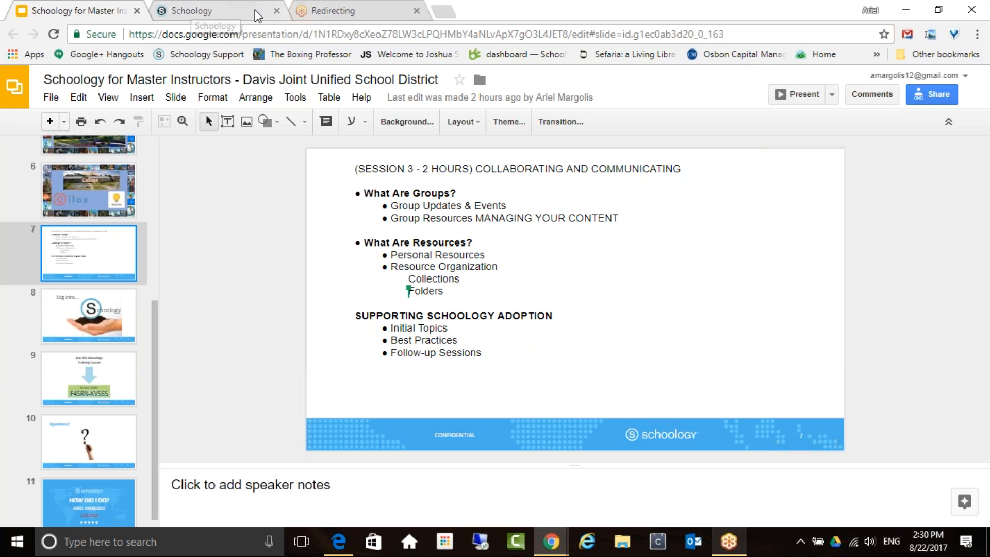
Return to Schoology and open BigBlueButton Conferences in the Master Instructor - Hill College: Section 1 course.
{"action": "left_click", "coordinate": [205, 14]}
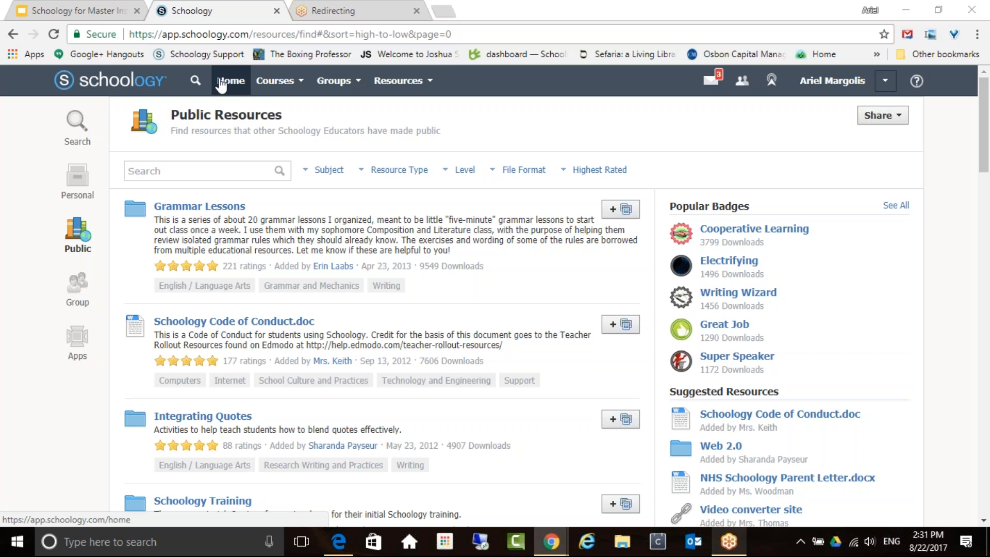
{"action": "left_click", "coordinate": [275, 81]}
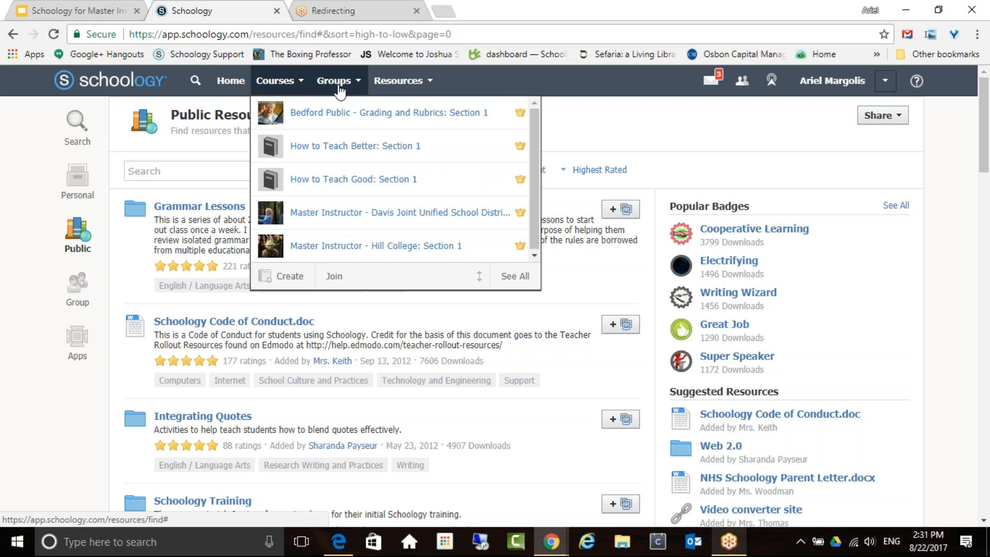
{"action": "left_click", "coordinate": [327, 247]}
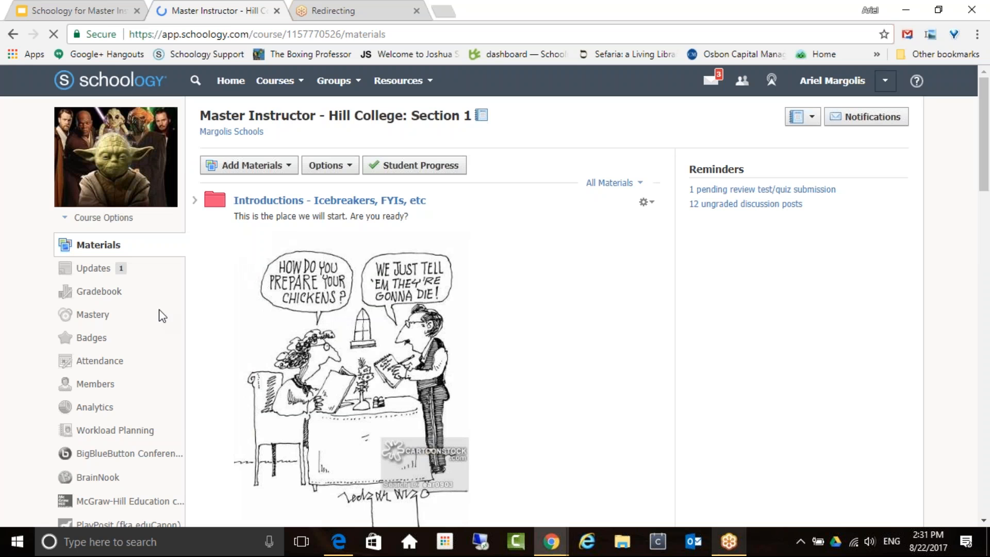
{"action": "scroll", "coordinate": [159, 313], "scroll_direction": "down", "scroll_amount": 1}
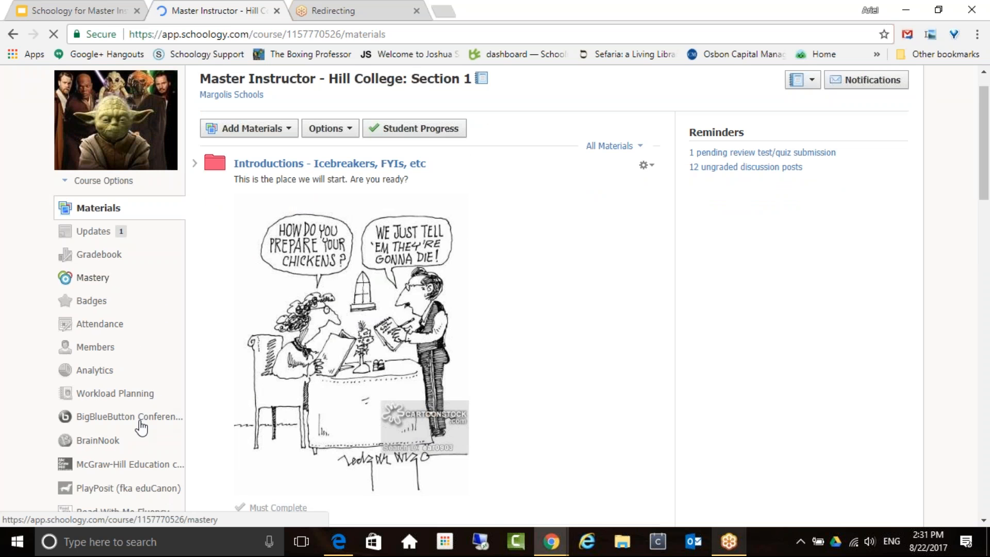
{"action": "scroll", "coordinate": [134, 407], "scroll_direction": "down", "scroll_amount": 1}
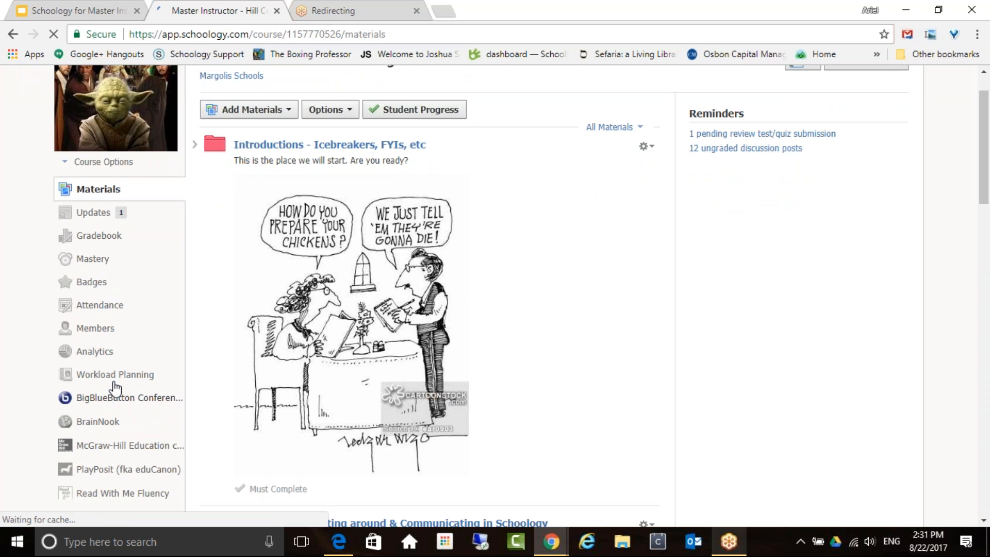
{"action": "scroll", "coordinate": [116, 389], "scroll_direction": "down", "scroll_amount": 1}
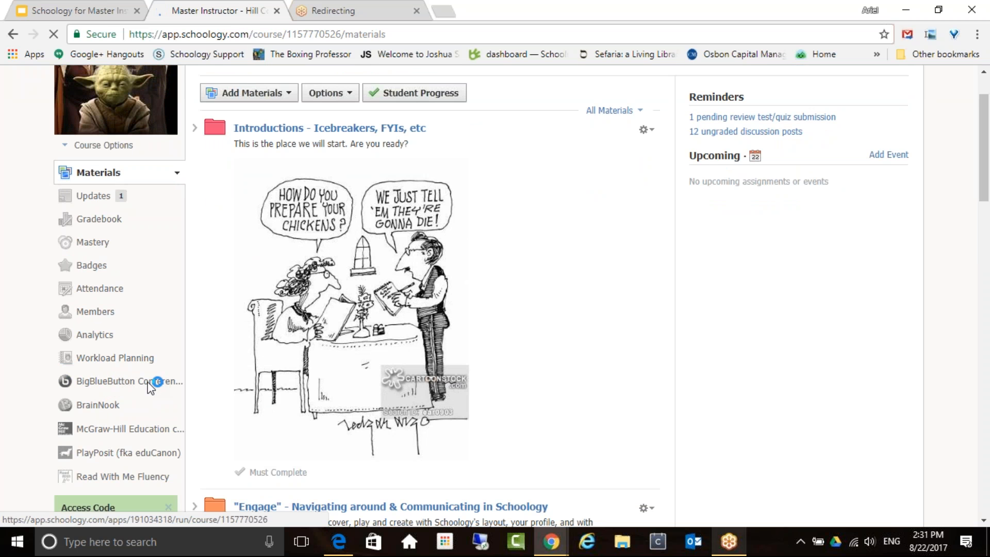
{"action": "left_click", "coordinate": [154, 389]}
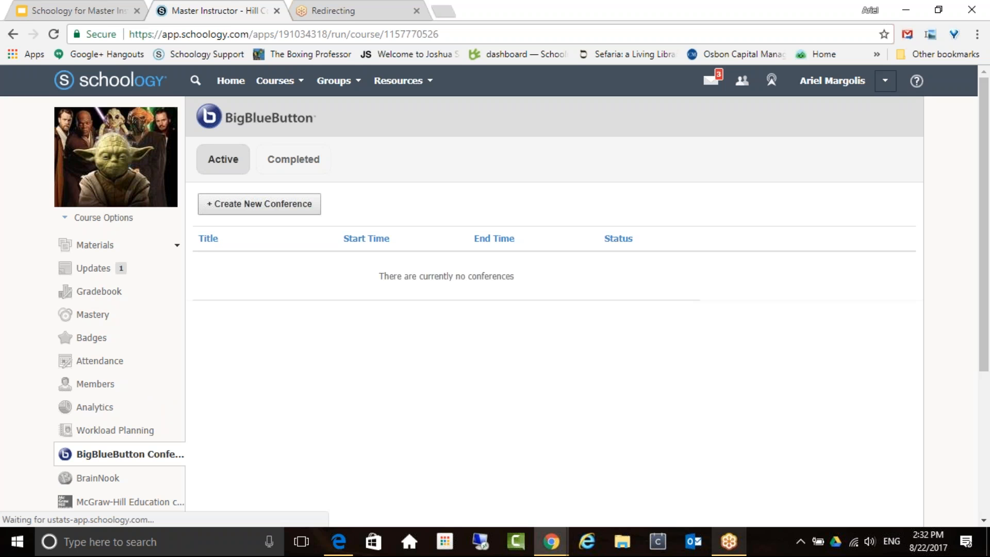
Start a new conference named "Test 1" with a start time of 08/22/2017 at 11:34am.
{"action": "left_click", "coordinate": [290, 208]}
{"action": "left_click", "coordinate": [478, 263]}
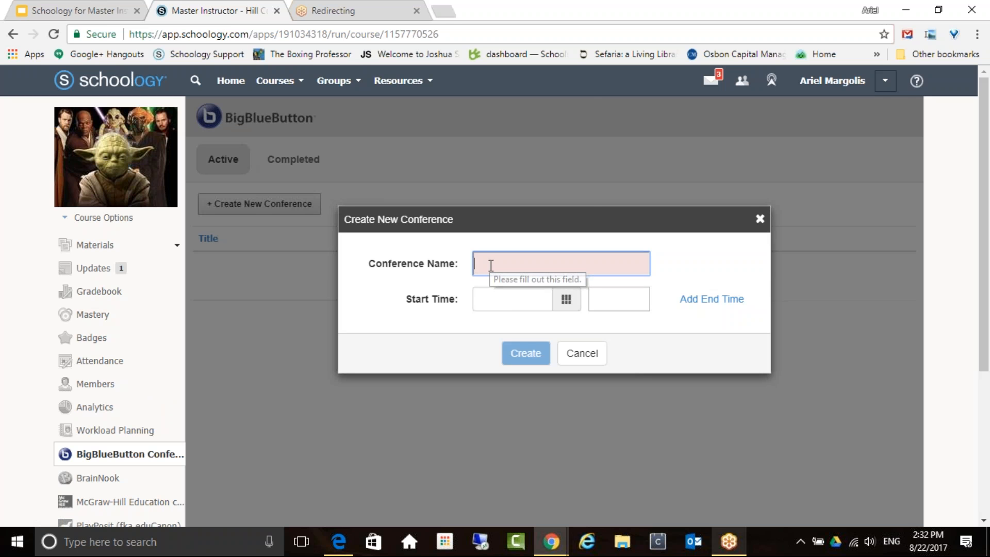
{"action": "type", "text": "Test!1"}
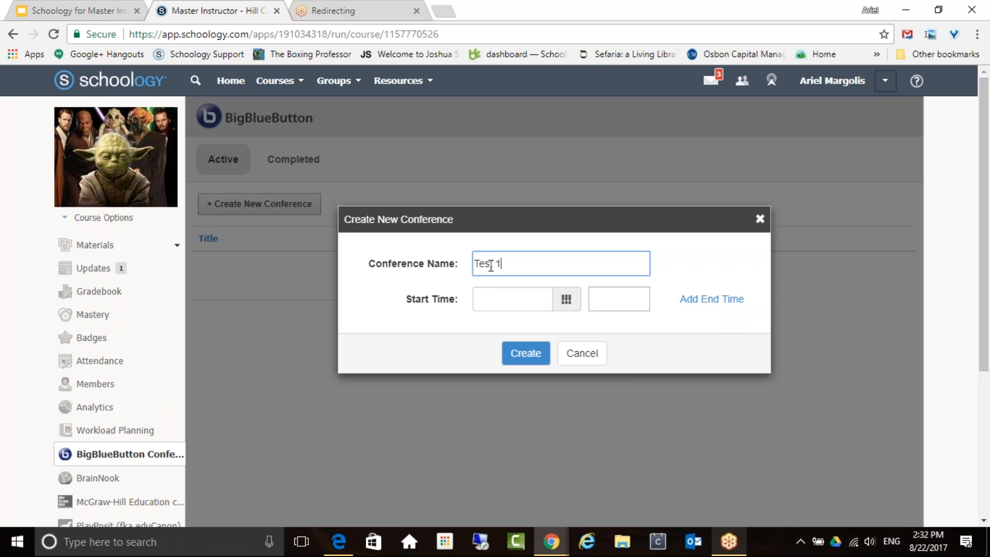
{"action": "left_click", "coordinate": [509, 300]}
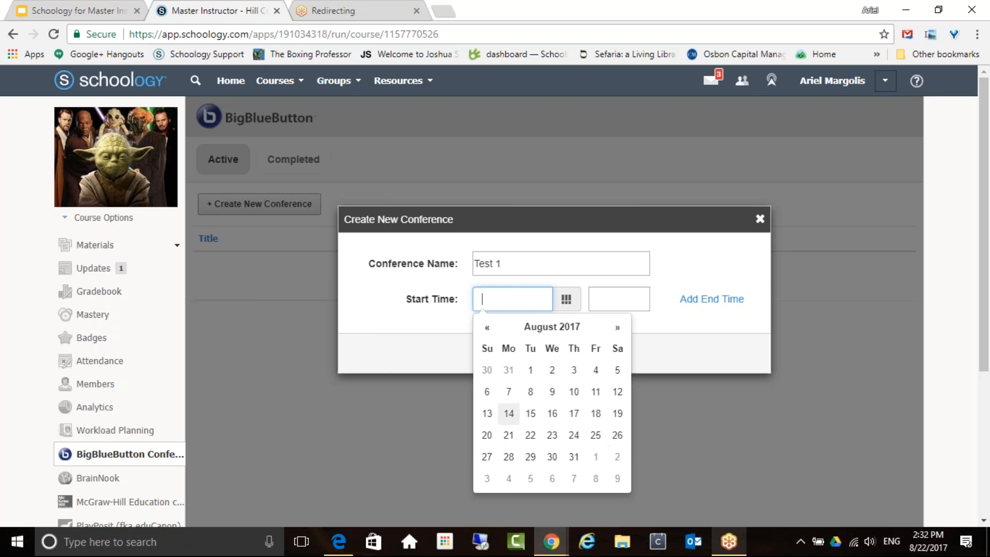
{"action": "left_click", "coordinate": [531, 439]}
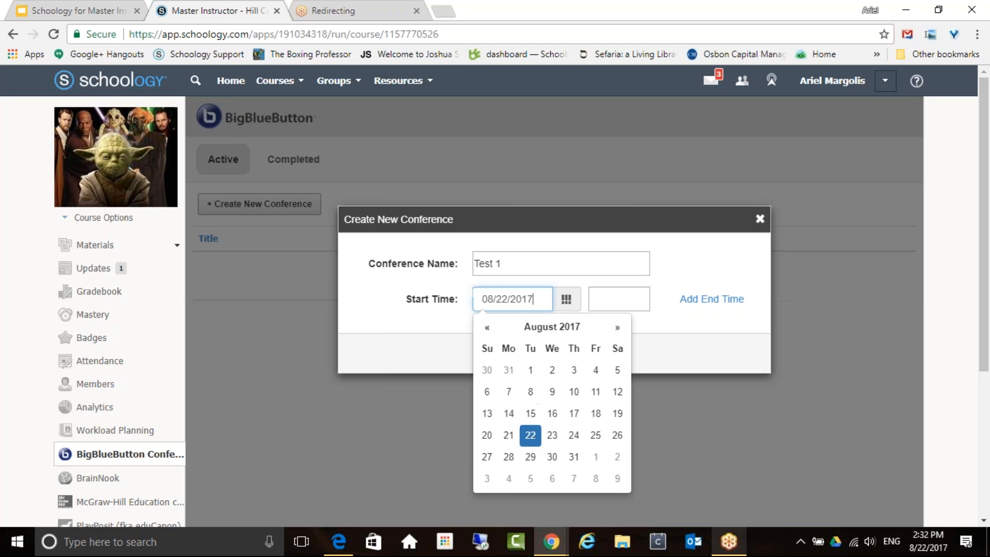
{"action": "left_click", "coordinate": [597, 305]}
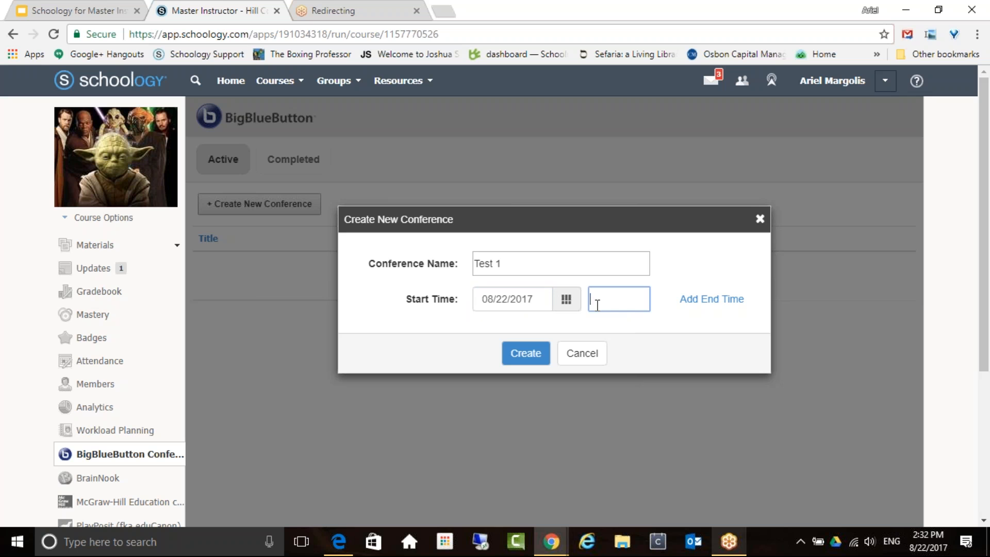
{"action": "type", "text": "2"}
{"action": "key", "text": "BackSpace"}
{"action": "type", "text": "11:34am"}
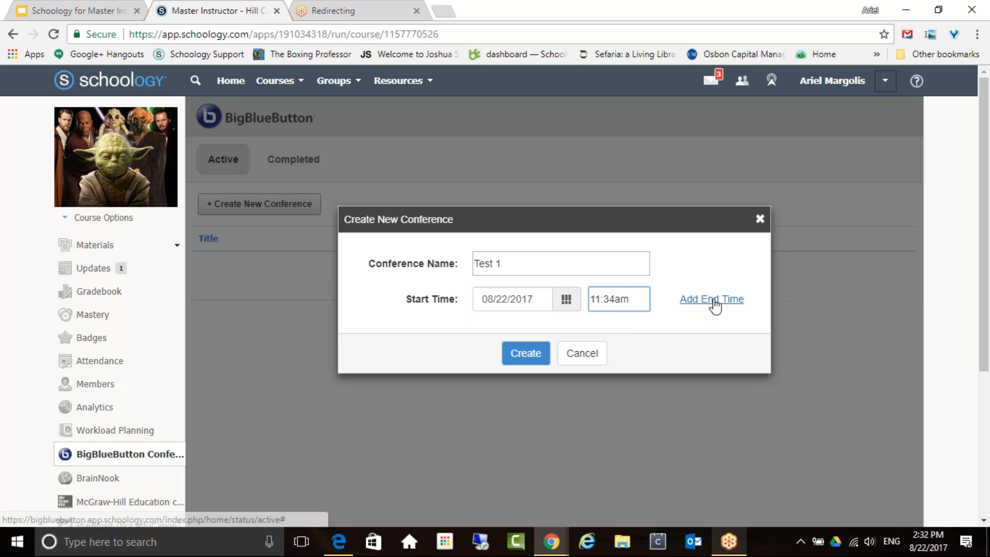
Add an end time of 08/22/2017 at 12:00 PM to the Test 1 conference and create it.
{"action": "left_click", "coordinate": [715, 306]}
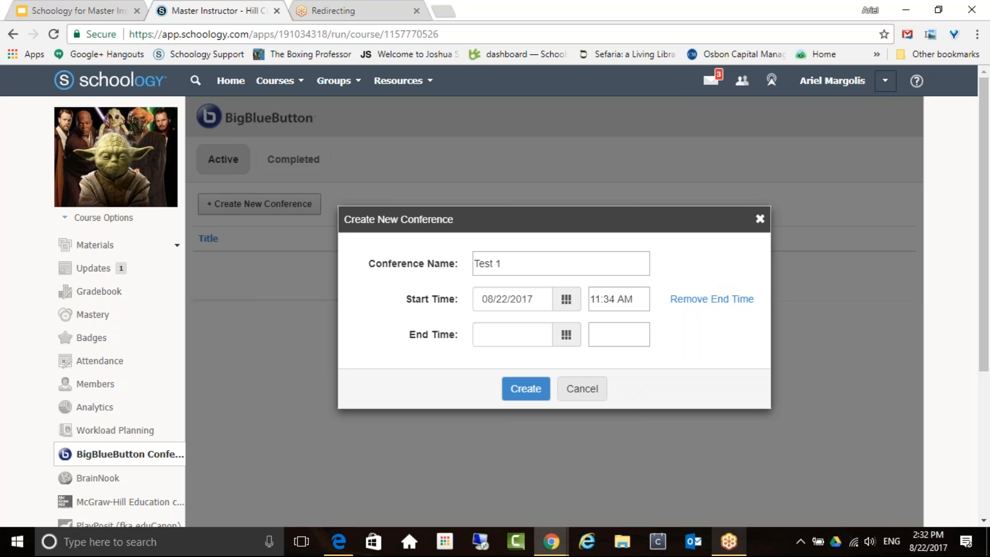
{"action": "left_click", "coordinate": [609, 341]}
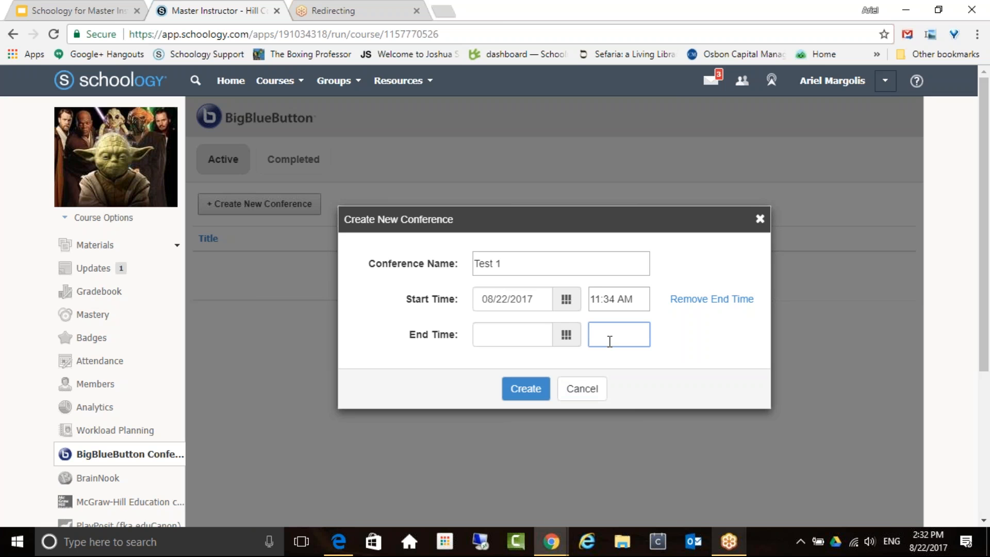
{"action": "type", "text": "12:00"}
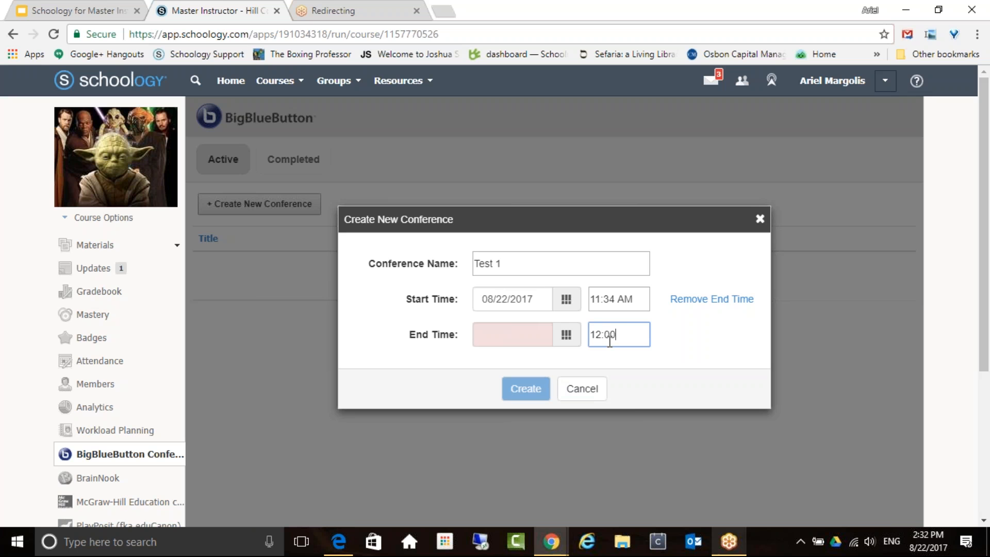
{"action": "type", "text": " pm"}
{"action": "key", "text": "BackSpace"}
{"action": "key", "text": "BackSpace"}
{"action": "type", "text": "Pm"}
{"action": "key", "text": "BackSpace"}
{"action": "type", "text": "M"}
{"action": "left_click", "coordinate": [521, 332]}
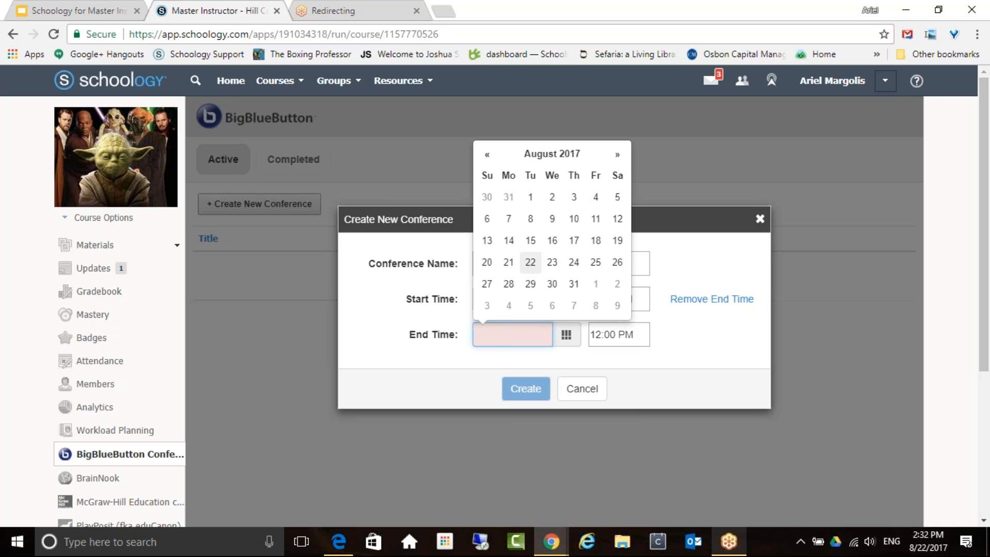
{"action": "left_click", "coordinate": [530, 262]}
{"action": "left_click", "coordinate": [526, 388]}
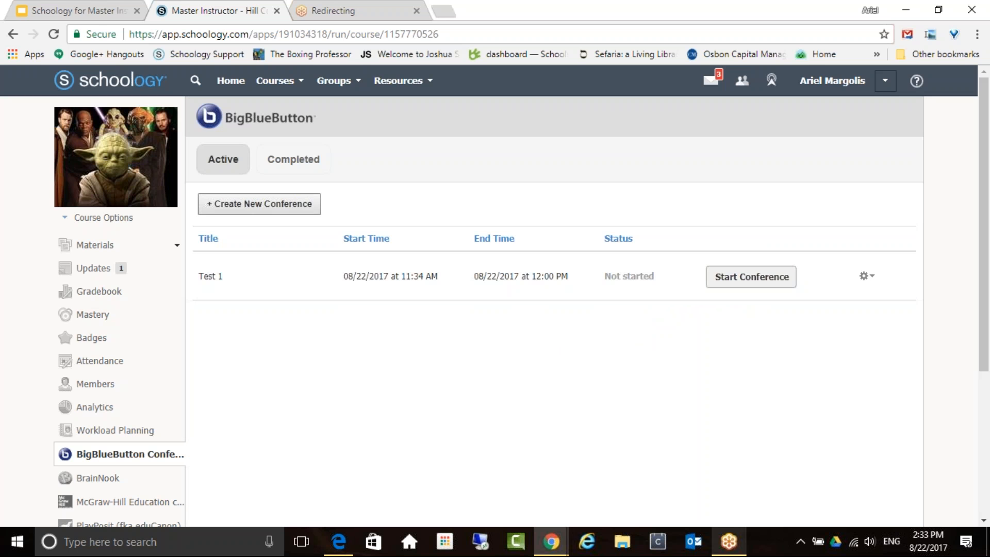
View the blank new conference form, close it, and highlight the Test 1 conference's status.
{"action": "left_click", "coordinate": [259, 204]}
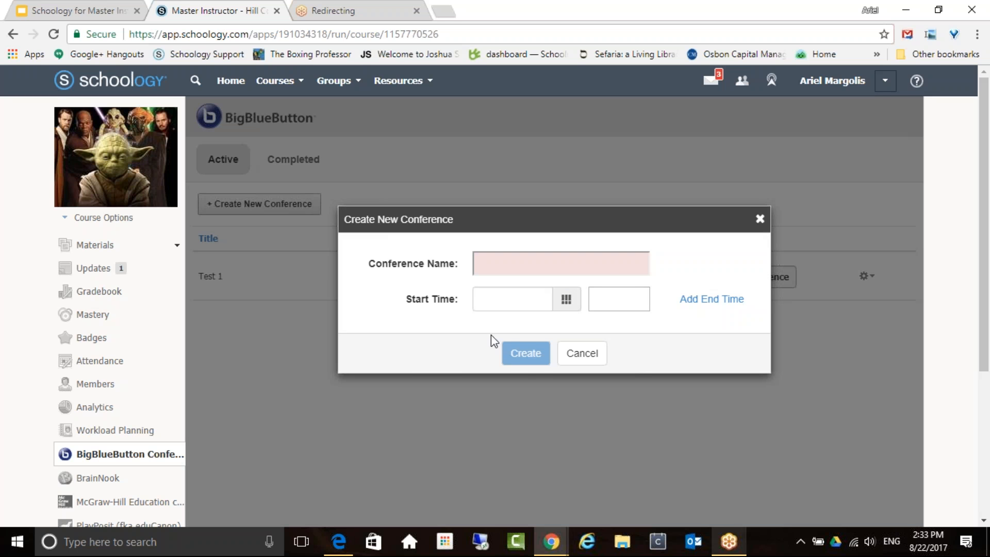
{"action": "left_click", "coordinate": [759, 218]}
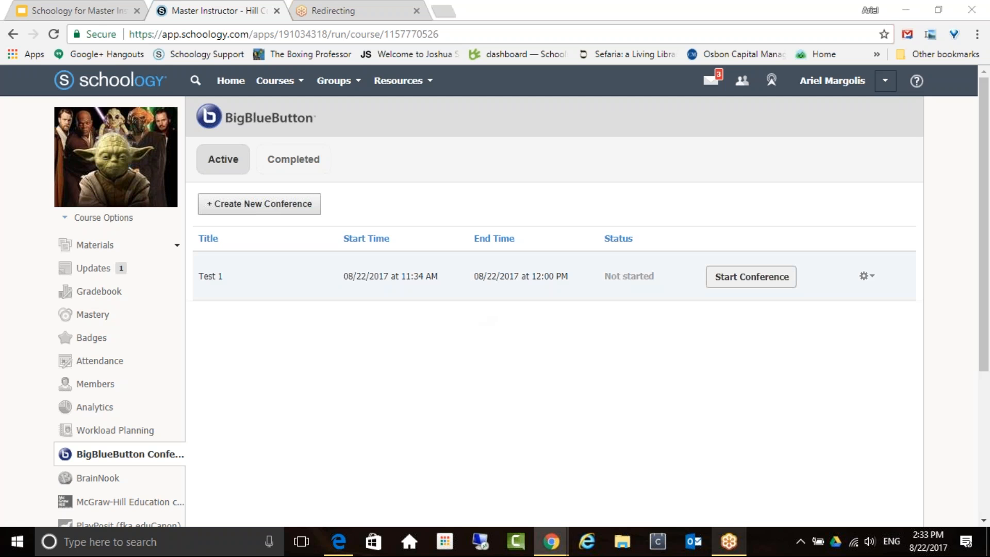
{"action": "triple_click", "coordinate": [622, 278]}
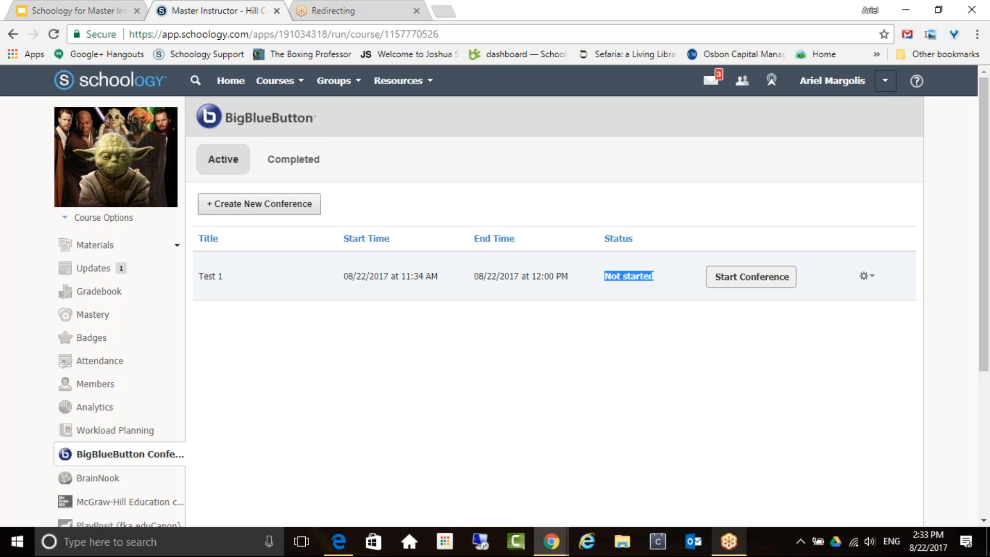
View the management options available for the Test 1 conference and dismiss them.
{"action": "left_click", "coordinate": [869, 279]}
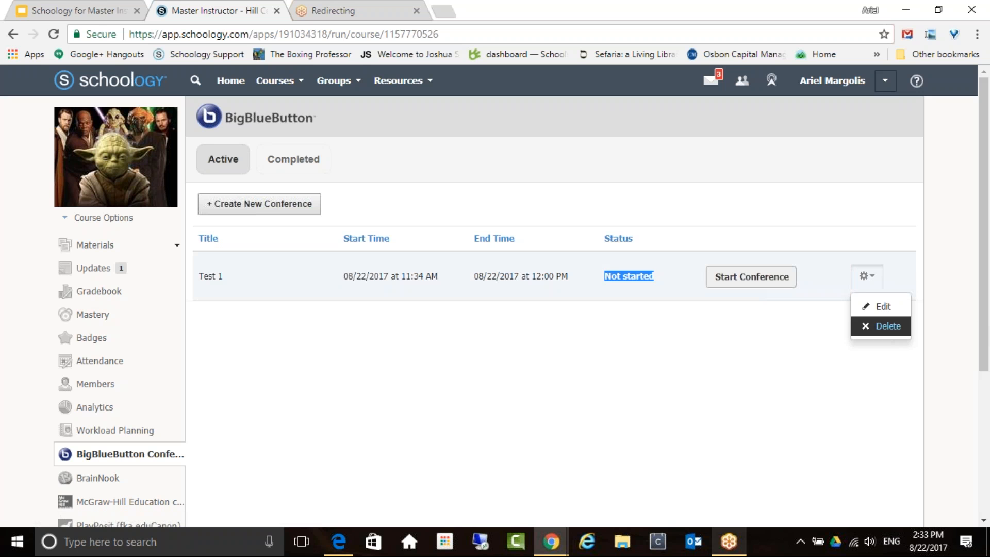
{"action": "left_click", "coordinate": [776, 394]}
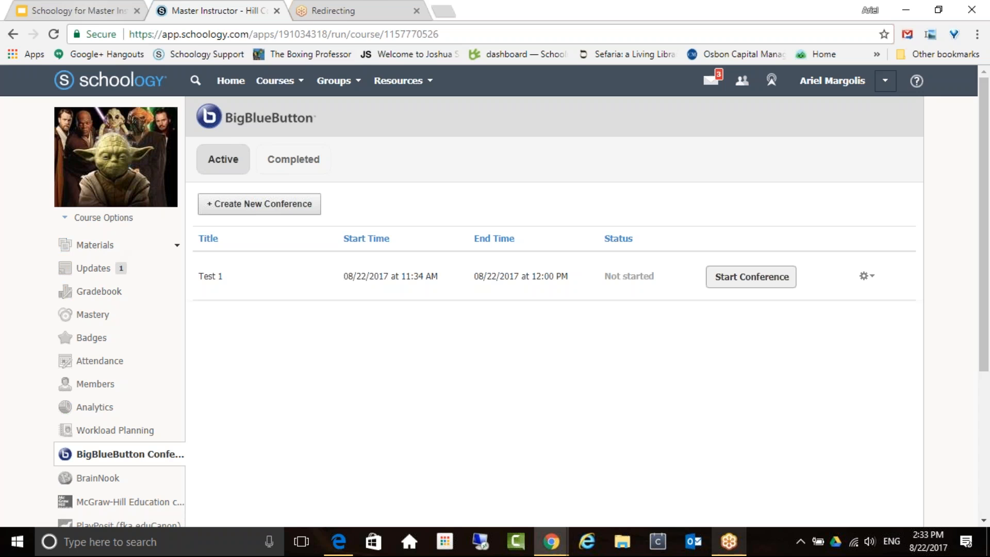
Duplicate the browser tab and open the Master Instructor - Hill College: Section 1 course in the copy.
{"action": "right_click", "coordinate": [211, 10]}
{"action": "left_click", "coordinate": [268, 68]}
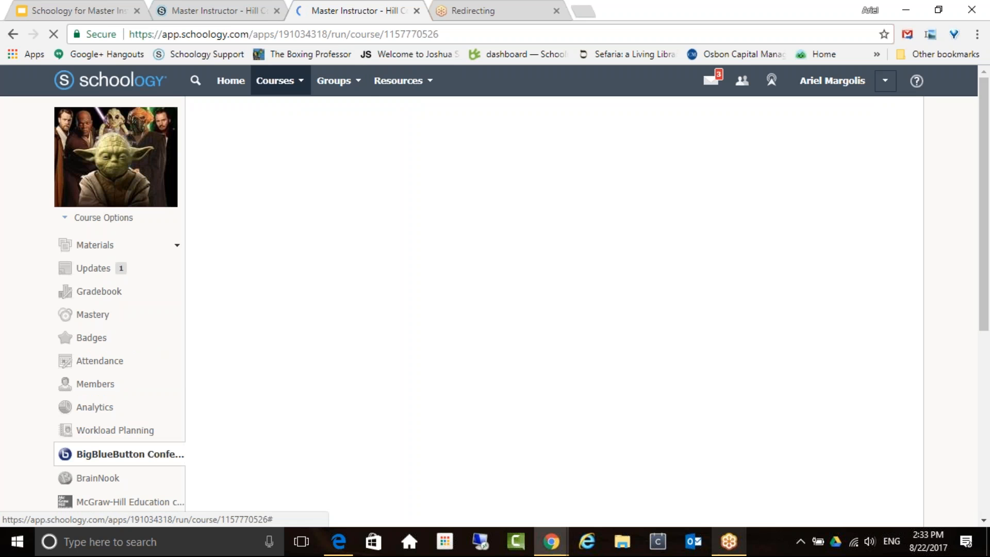
{"action": "left_click", "coordinate": [274, 80]}
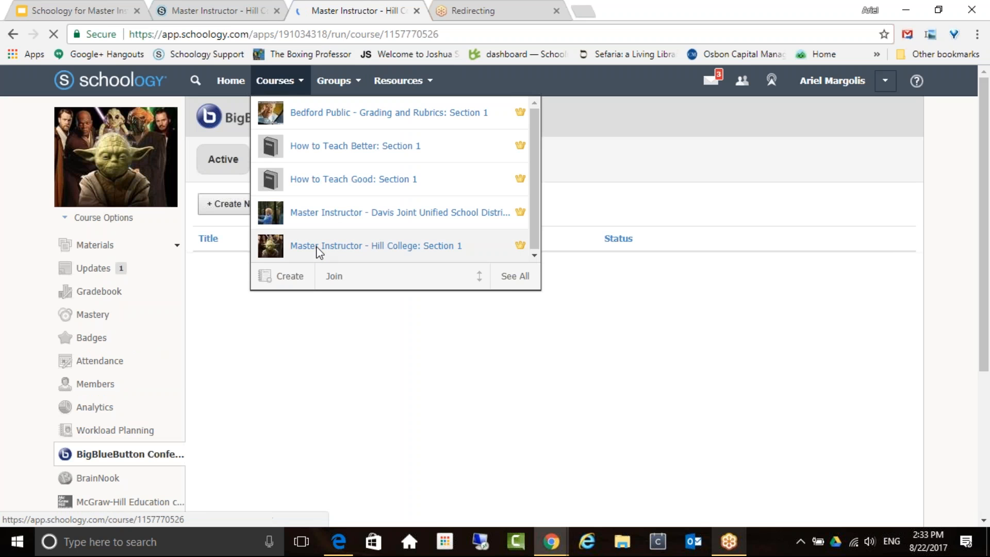
{"action": "left_click", "coordinate": [309, 250]}
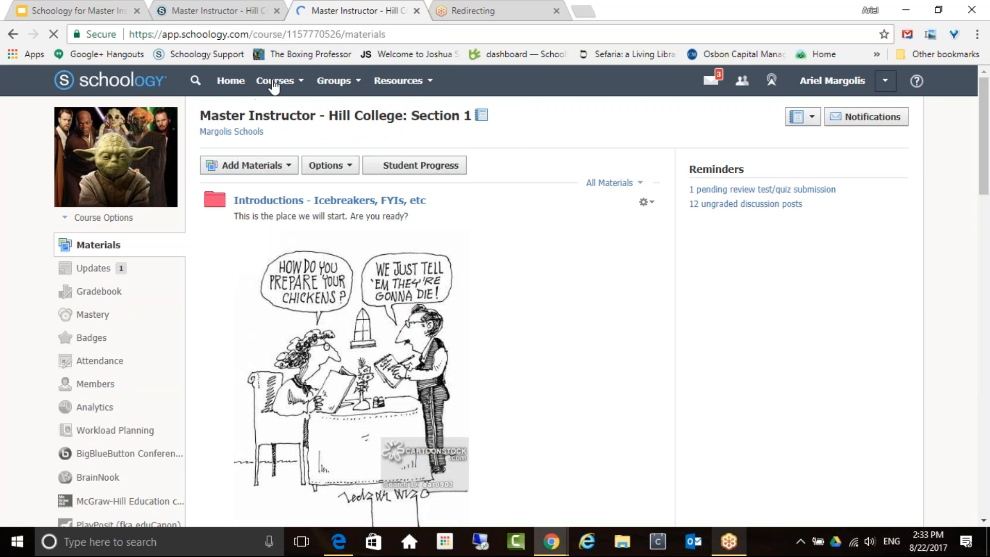
Open the Master Instructor - Davis Joint Unified School District: Section 1 course in both Schoology tabs, with BigBlueButton Conferences in the original one.
{"action": "left_click", "coordinate": [224, 17]}
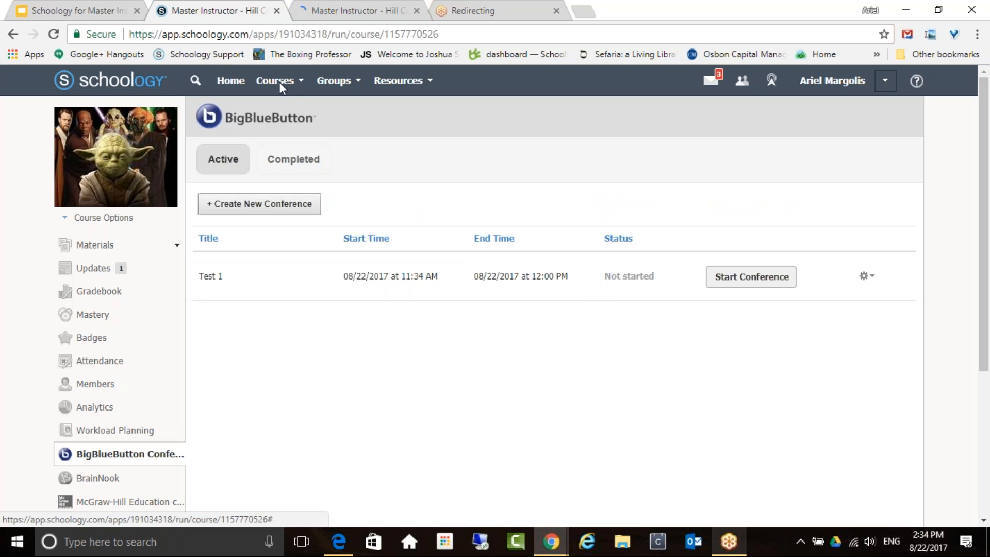
{"action": "left_click", "coordinate": [292, 81]}
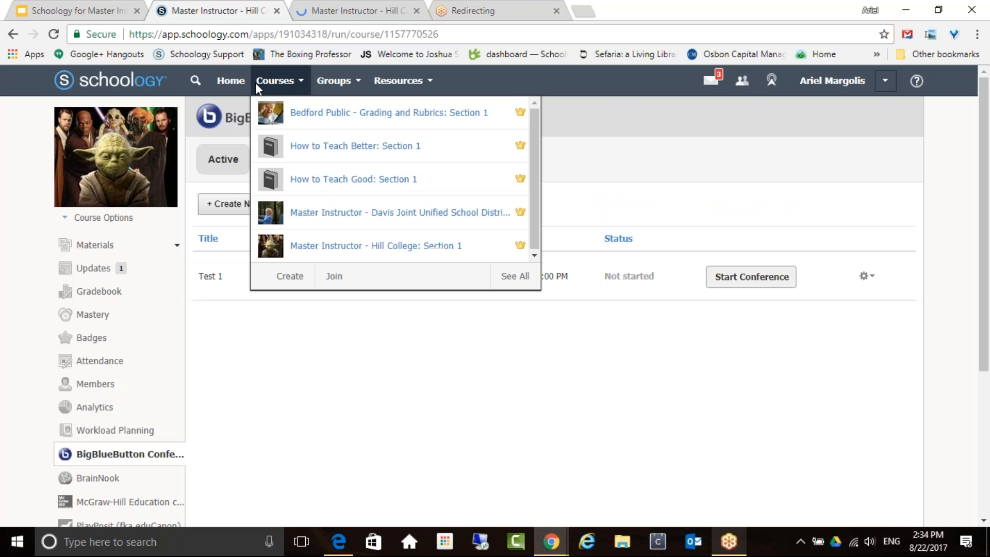
{"action": "left_click", "coordinate": [332, 217]}
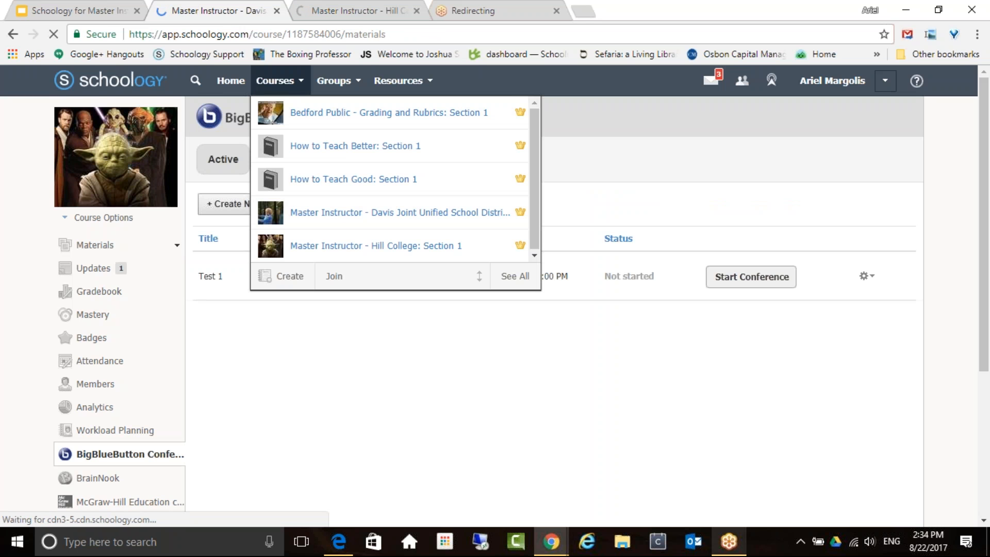
{"action": "left_click", "coordinate": [365, 10]}
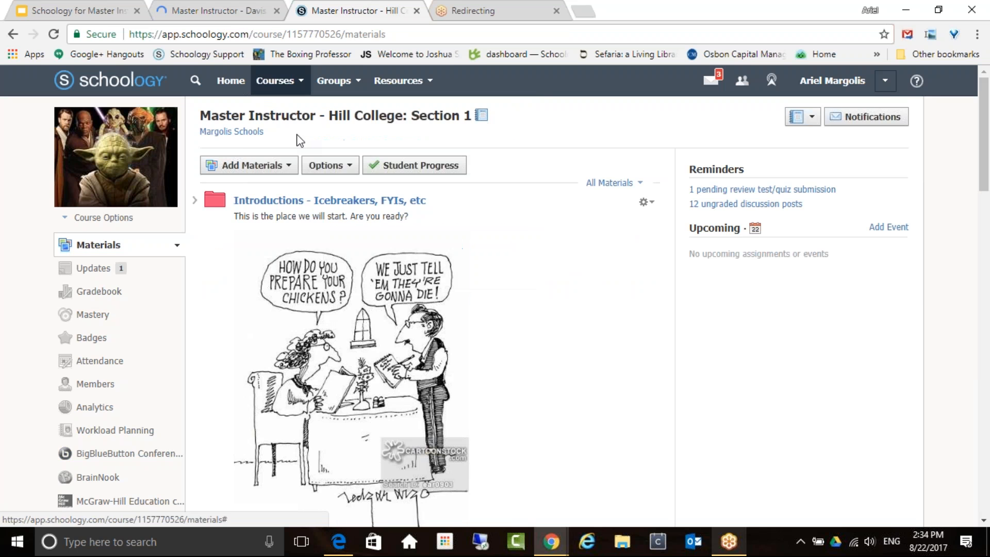
{"action": "left_click", "coordinate": [303, 80]}
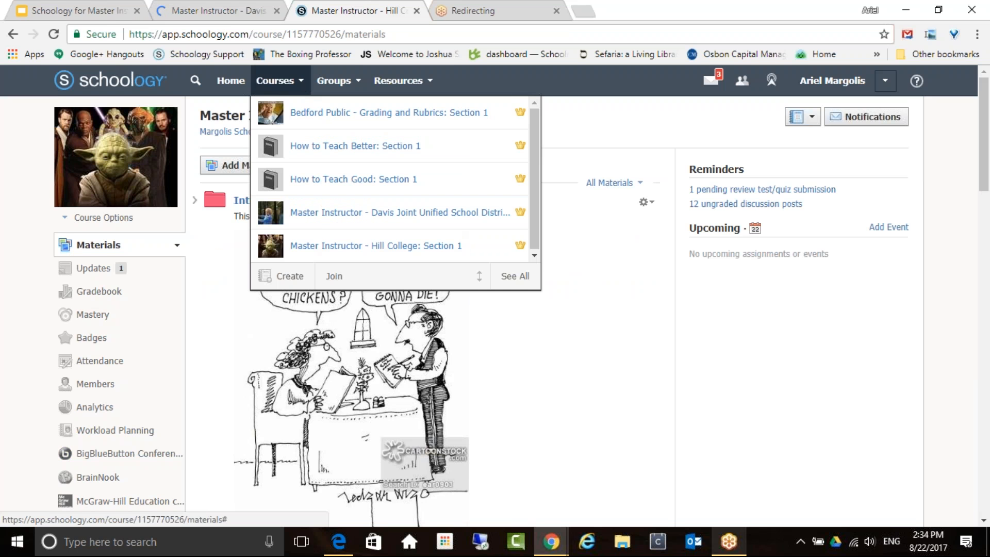
{"action": "left_click", "coordinate": [314, 214]}
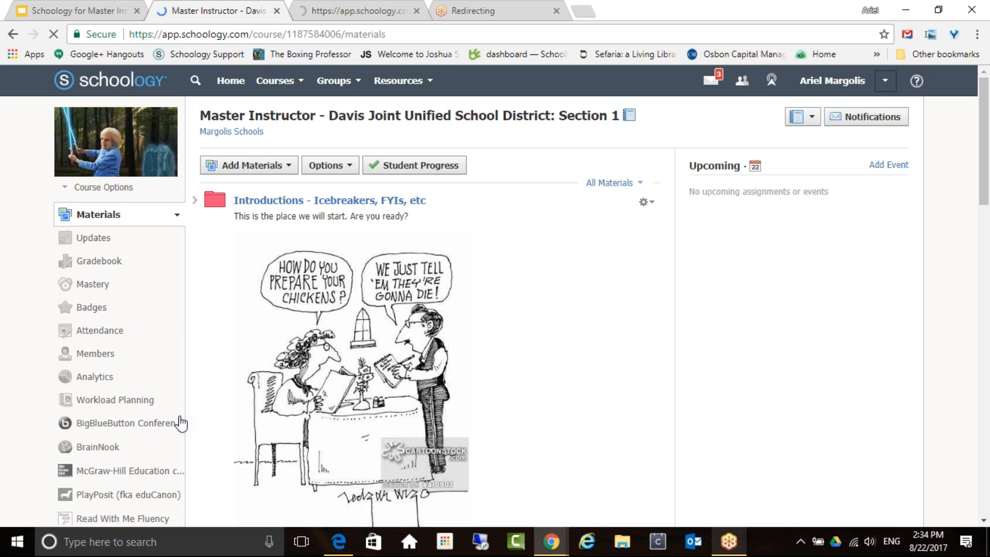
{"action": "left_click", "coordinate": [136, 431]}
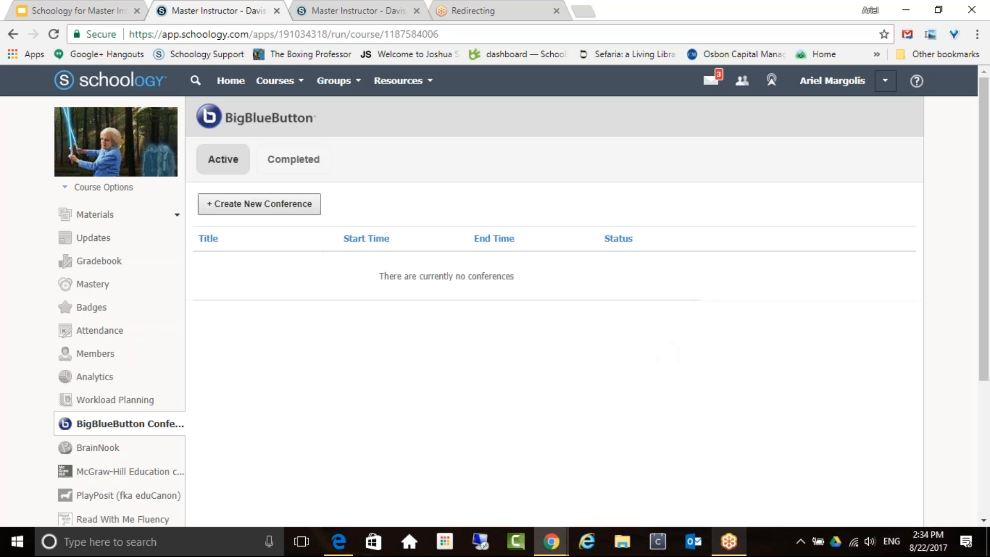
Create a conference named "tEST 1" with a start time of 08/22/2017 at 11:45am and no end time.
{"action": "left_click", "coordinate": [283, 210]}
{"action": "left_click", "coordinate": [495, 262]}
{"action": "type", "text": "tEST 1"}
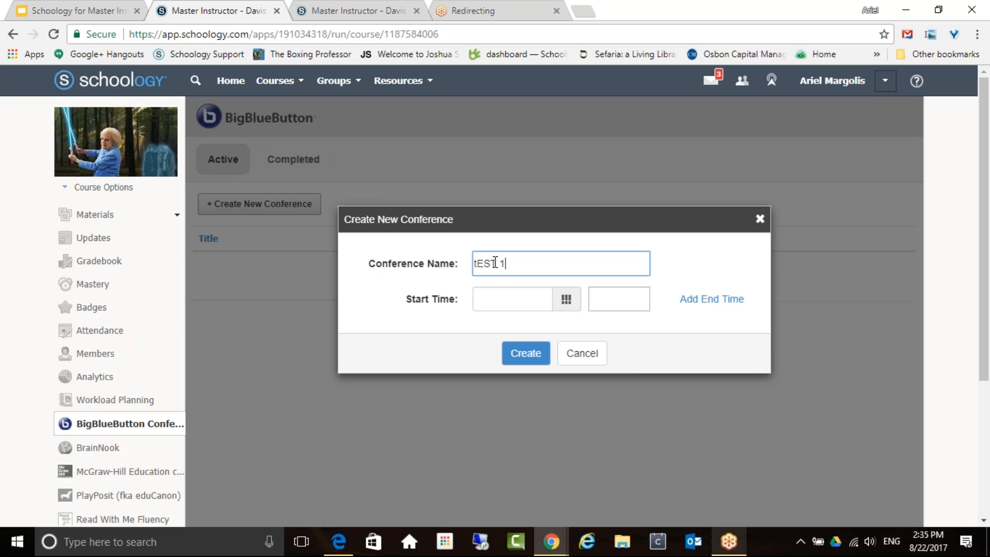
{"action": "left_click", "coordinate": [474, 263]}
{"action": "left_click", "coordinate": [529, 303]}
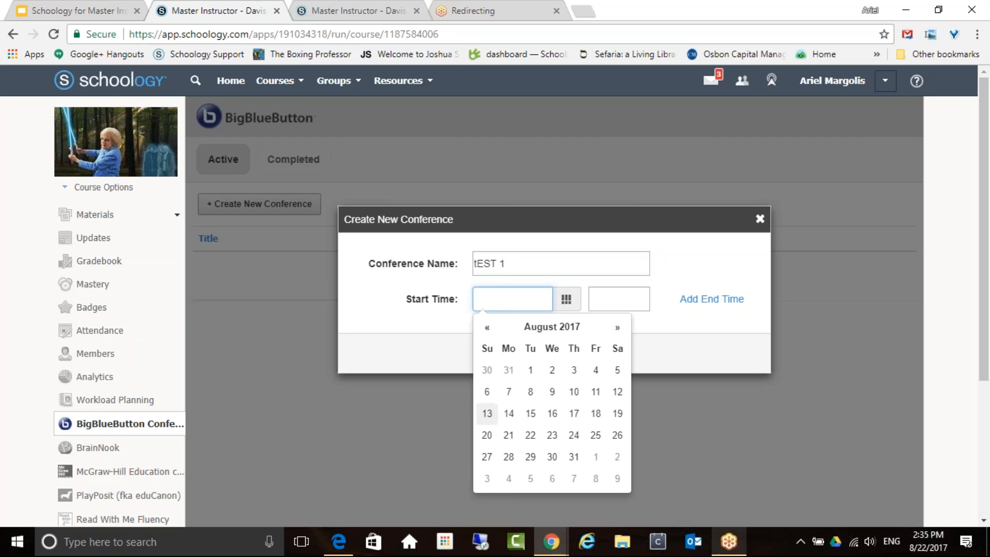
{"action": "left_click", "coordinate": [530, 434]}
{"action": "left_click", "coordinate": [607, 306]}
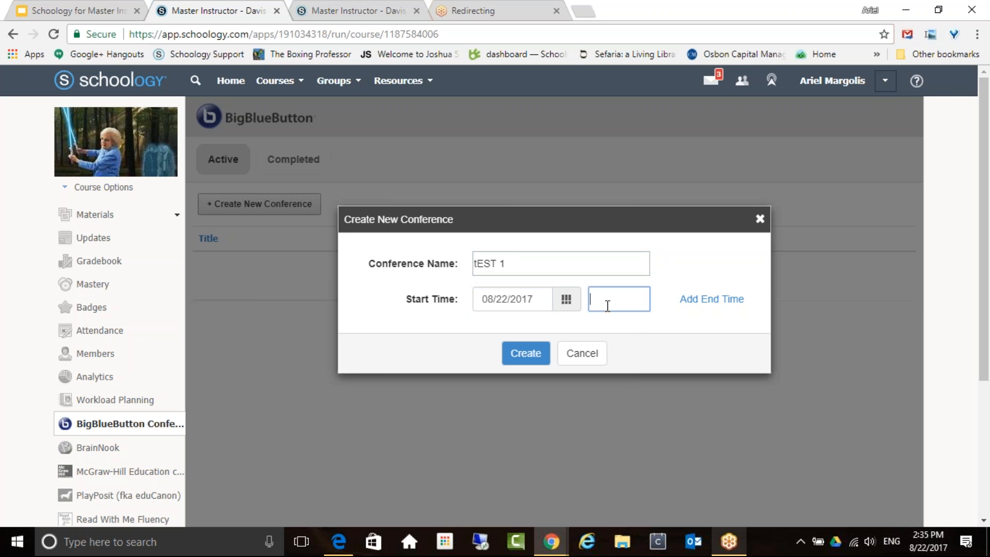
{"action": "type", "text": "11:45am"}
{"action": "left_click", "coordinate": [521, 358]}
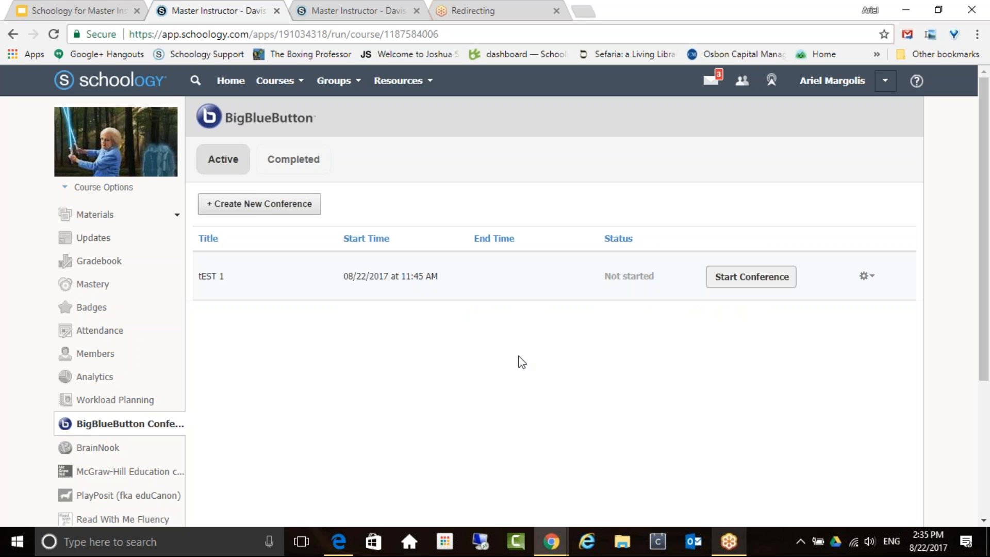
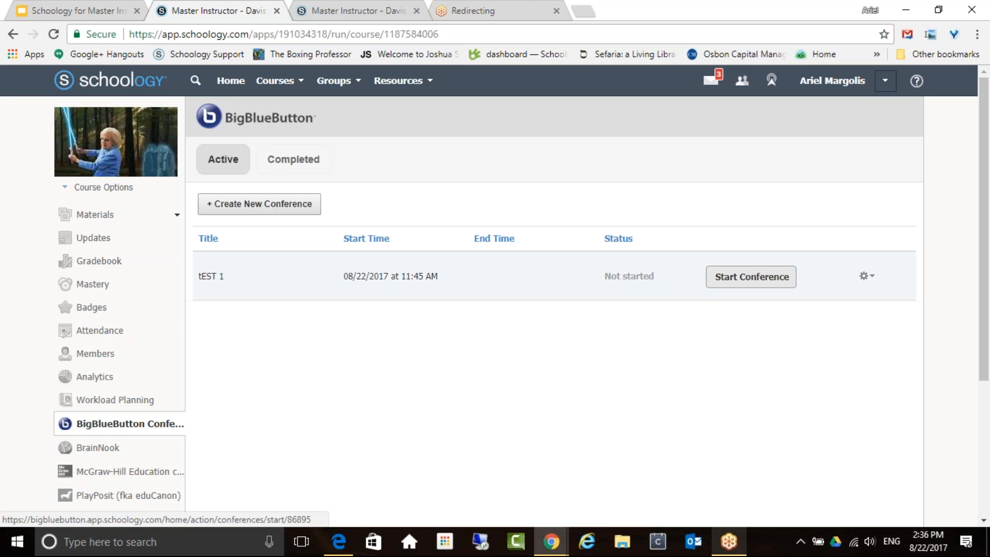
Start the tEST 1 conference, join the audio with a microphone, and allow Flash Player camera and microphone access.
{"action": "left_click", "coordinate": [761, 279]}
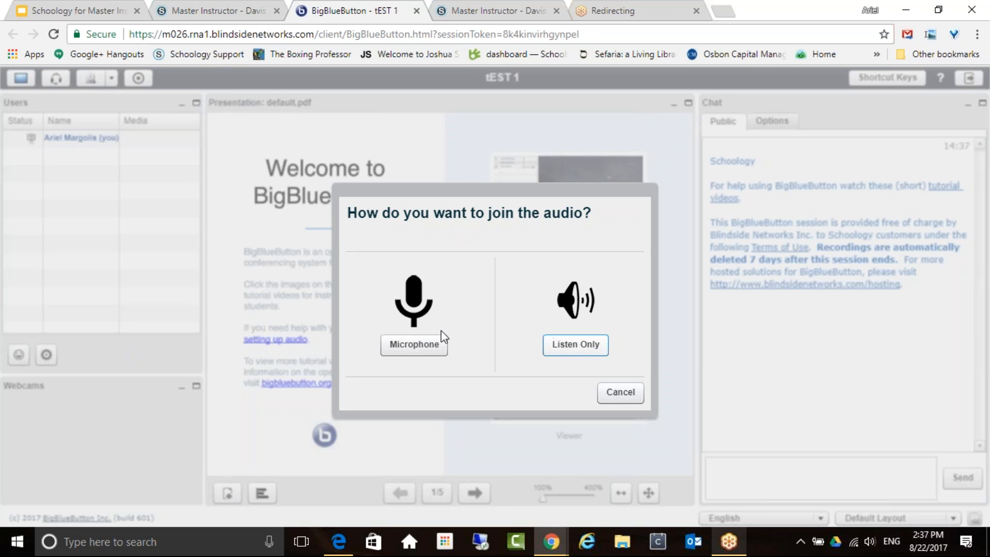
{"action": "left_click", "coordinate": [409, 349]}
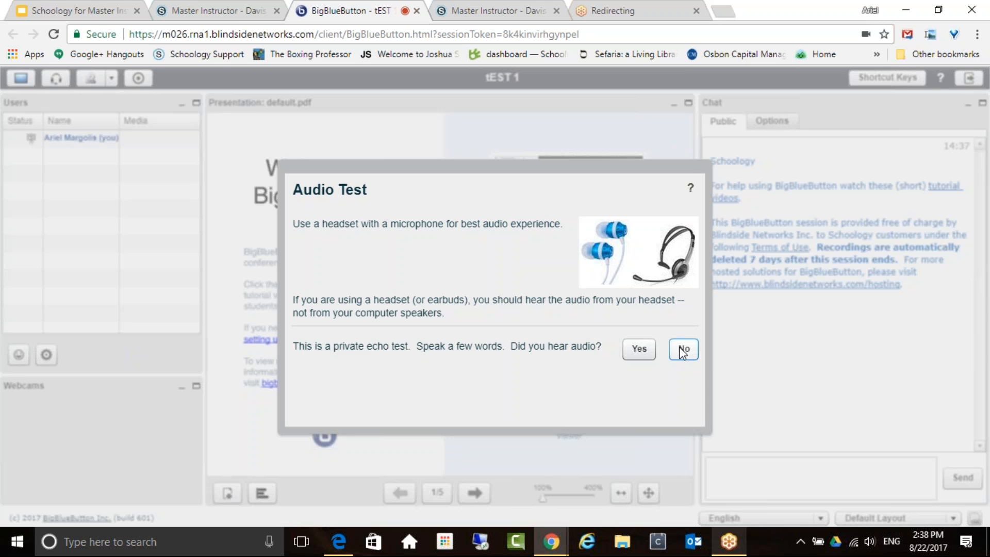
{"action": "left_click", "coordinate": [649, 354]}
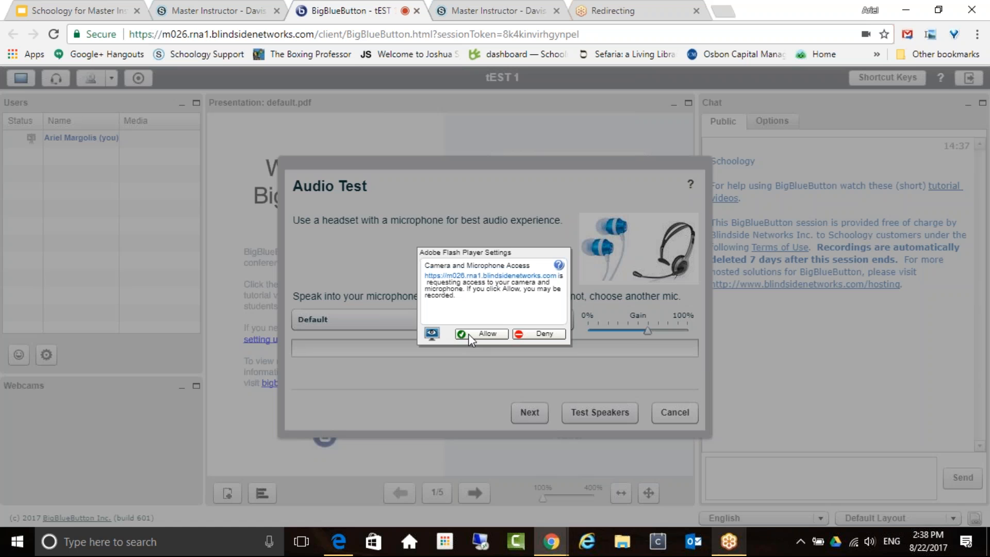
{"action": "left_click", "coordinate": [469, 335]}
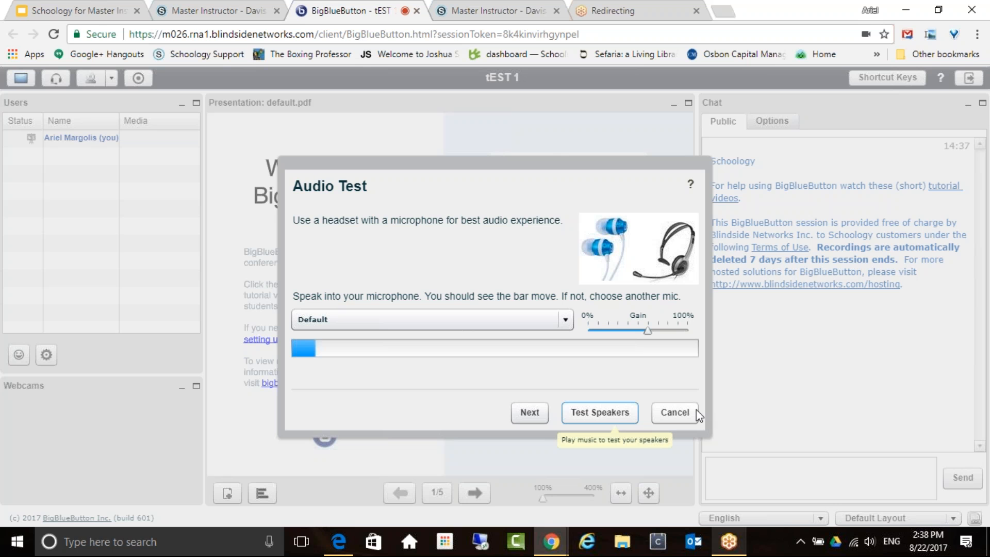
Cancel the audio test and start sharing the Lenovo EasyCam webcam at medium quality.
{"action": "left_click", "coordinate": [675, 412]}
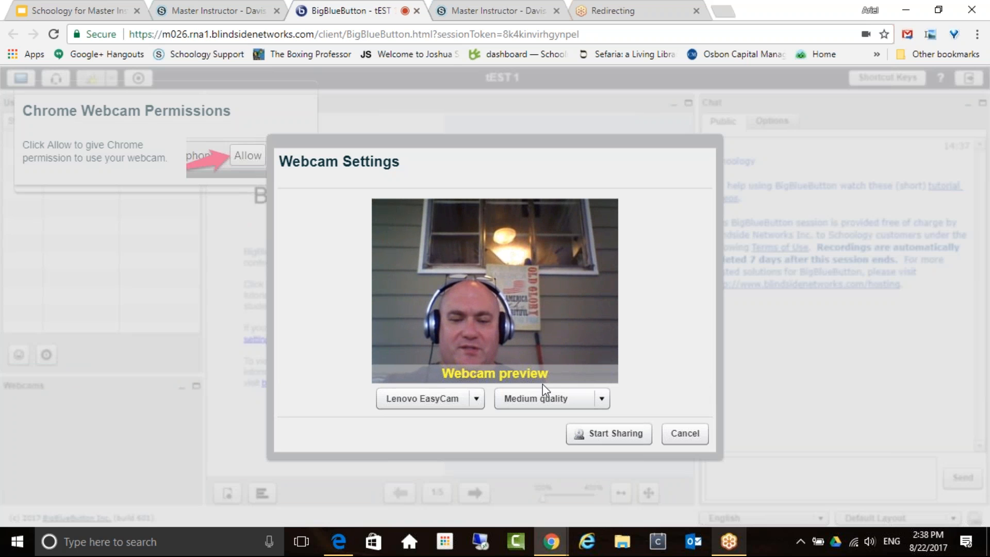
{"action": "left_click", "coordinate": [610, 436]}
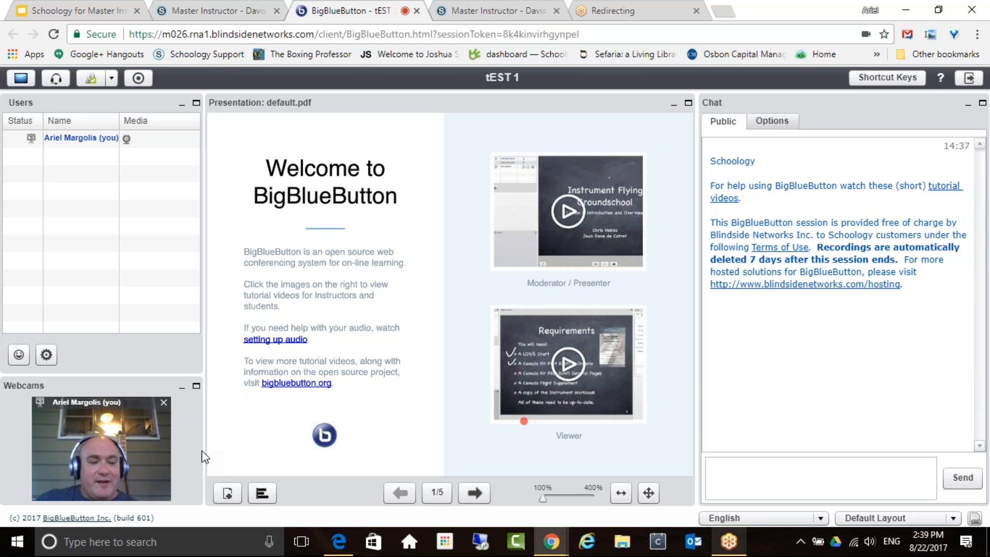
View the presentation upload options, browse the Taxes 2017 folder, and close them without adding a file.
{"action": "mouse_move", "coordinate": [249, 132]}
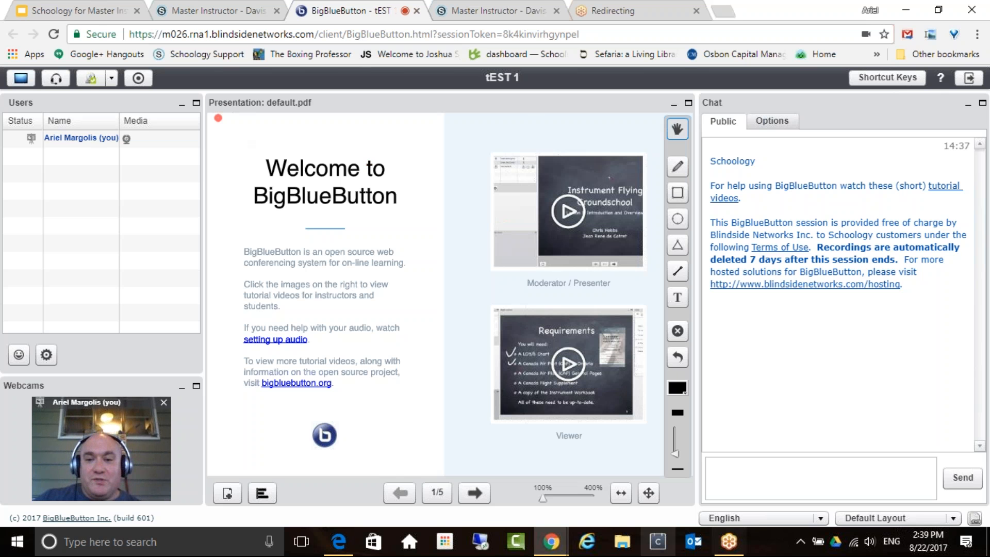
{"action": "left_click", "coordinate": [228, 495]}
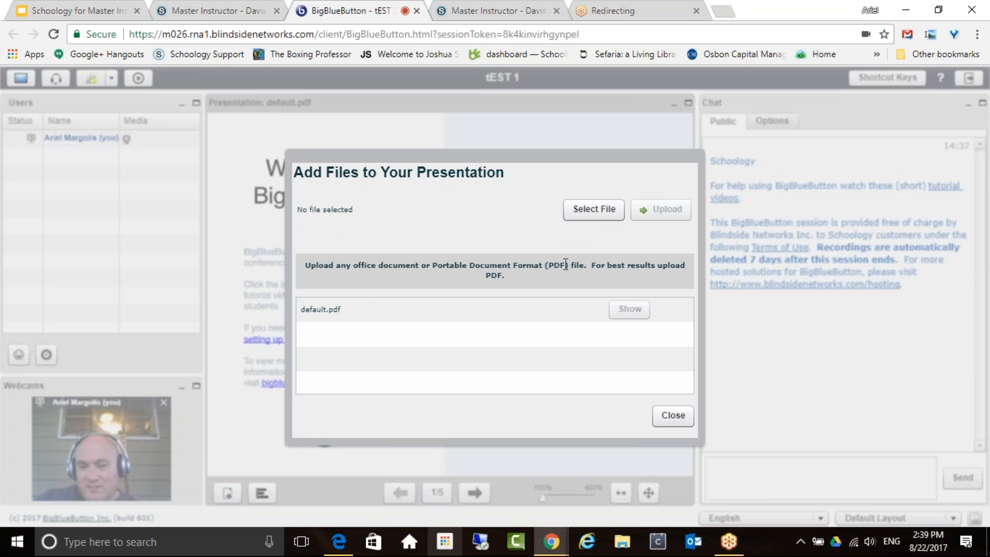
{"action": "left_click", "coordinate": [581, 208]}
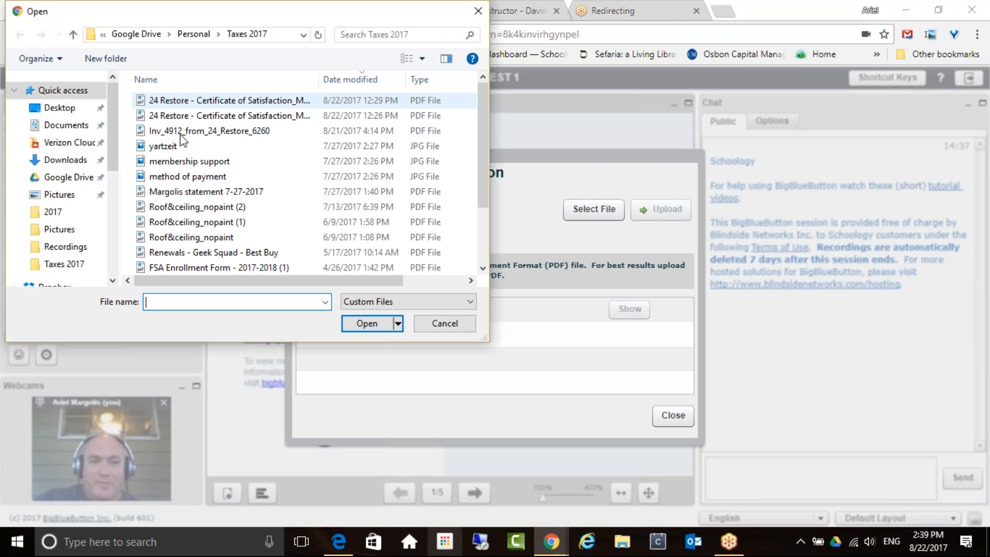
{"action": "scroll", "coordinate": [246, 181], "scroll_direction": "down", "scroll_amount": 2}
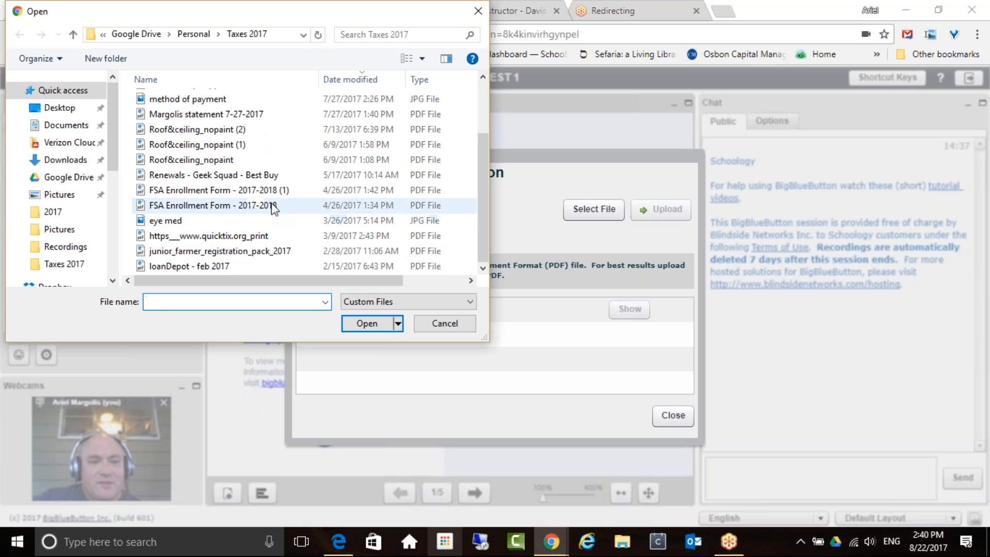
{"action": "scroll", "coordinate": [309, 221], "scroll_direction": "up", "scroll_amount": 1}
{"action": "scroll", "coordinate": [214, 230], "scroll_direction": "down", "scroll_amount": 1}
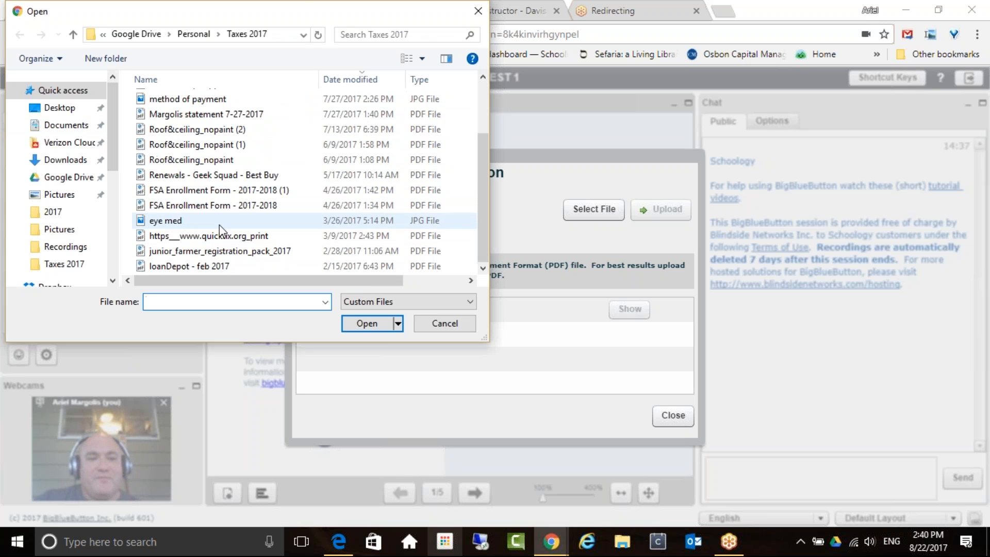
{"action": "left_click", "coordinate": [456, 320]}
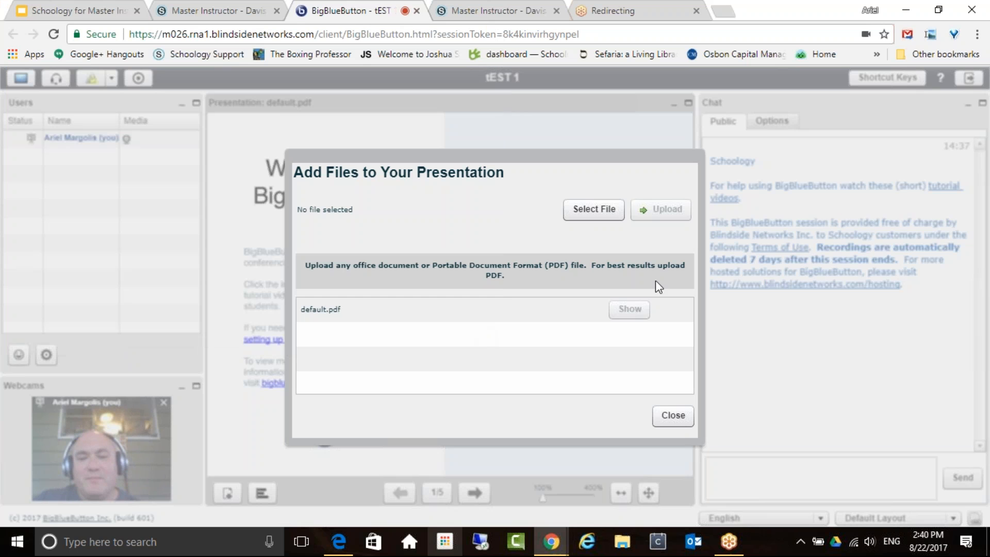
{"action": "left_click", "coordinate": [673, 417]}
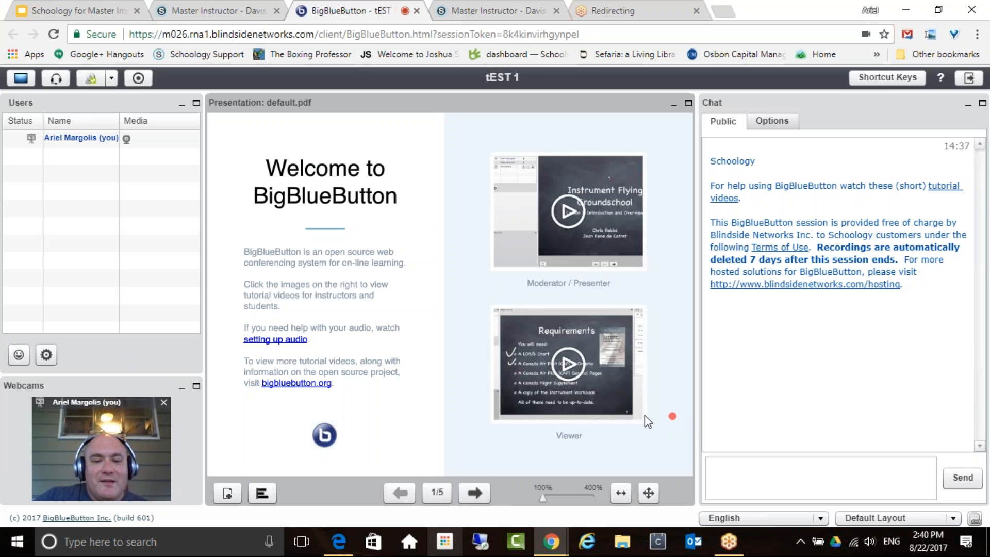
Stop sharing the webcam in the tEST 1 conference.
{"action": "mouse_move", "coordinate": [571, 213]}
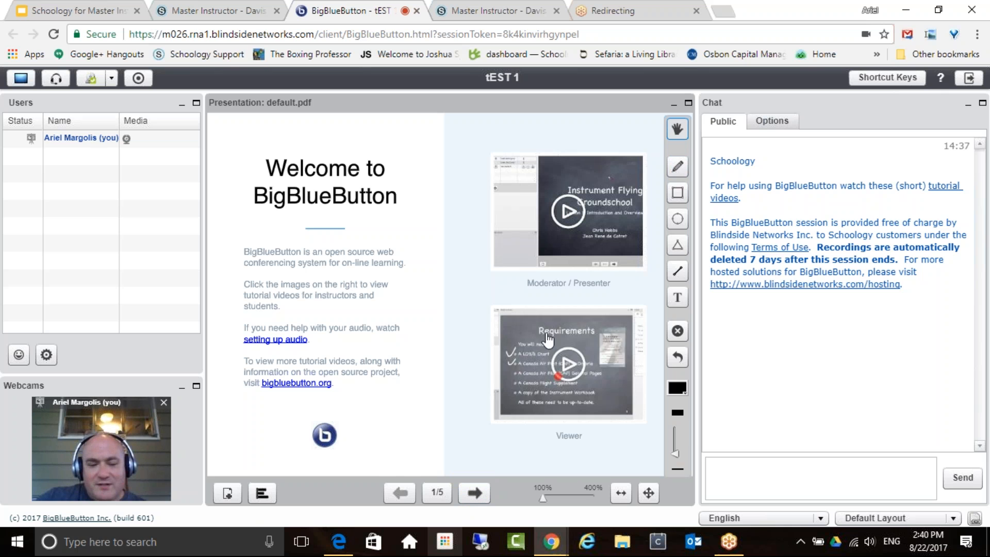
{"action": "left_click", "coordinate": [164, 403]}
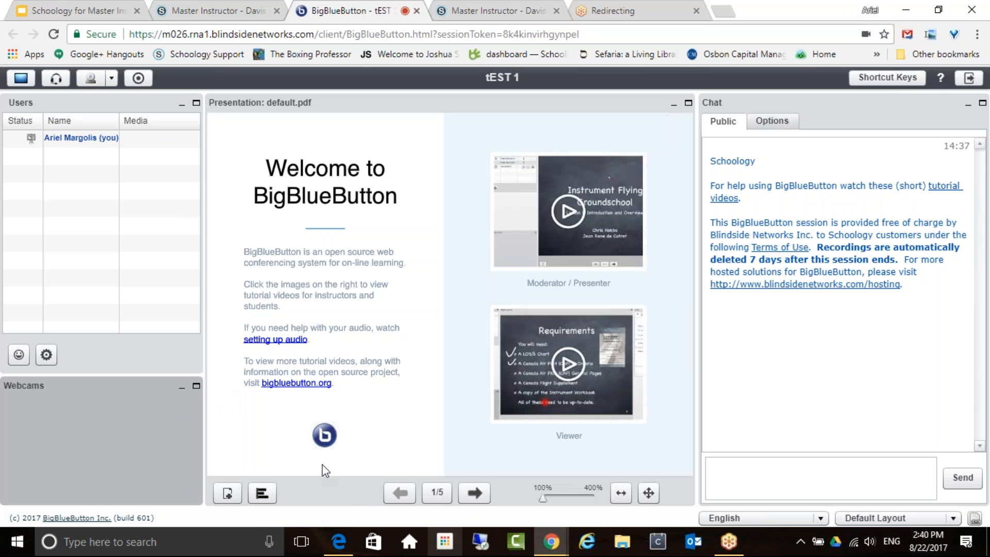
Advance the presentation to blank slide 2 and draw a horizontal pencil line across its upper part.
{"action": "left_click", "coordinate": [474, 493]}
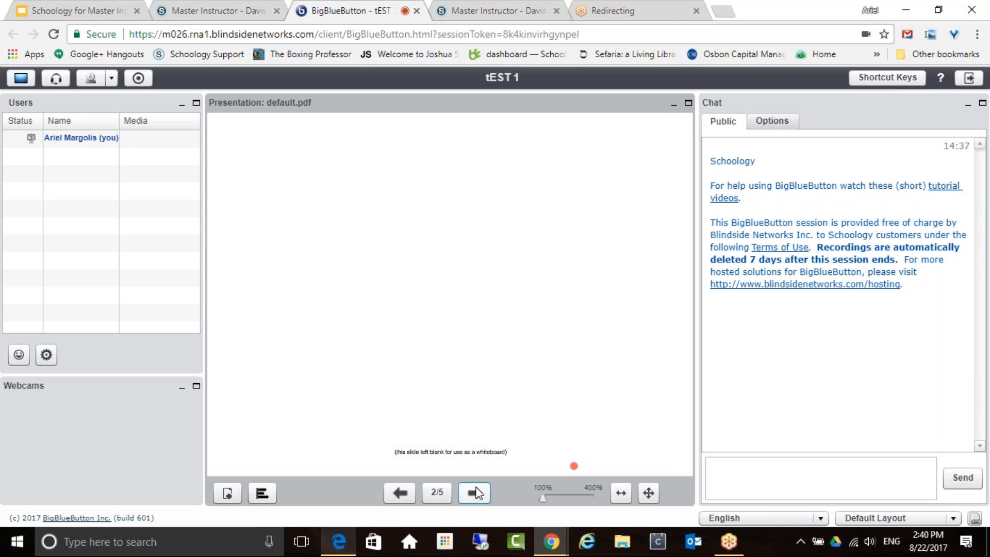
{"action": "mouse_move", "coordinate": [682, 155]}
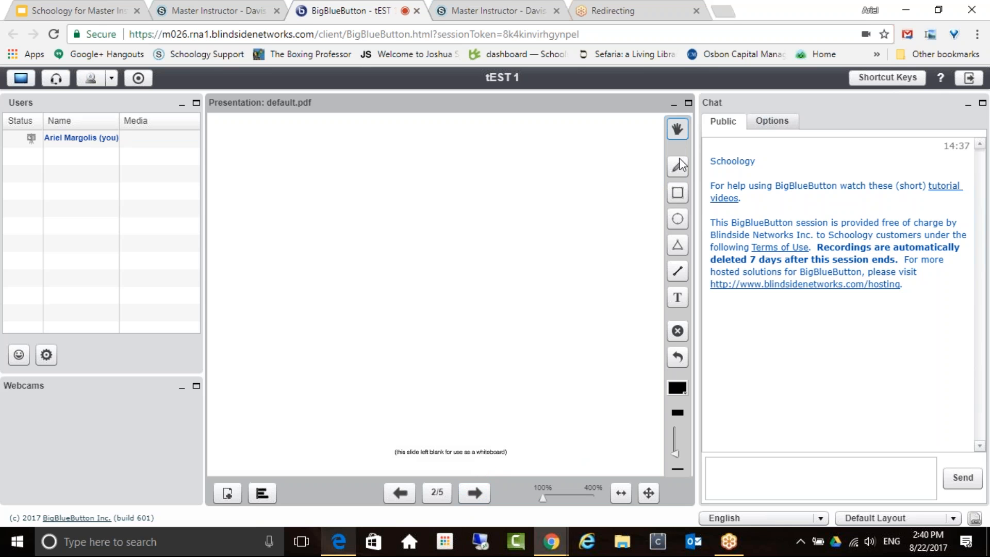
{"action": "left_click", "coordinate": [676, 172]}
{"action": "left_click_drag", "start_coordinate": [273, 178], "coordinate": [392, 177]}
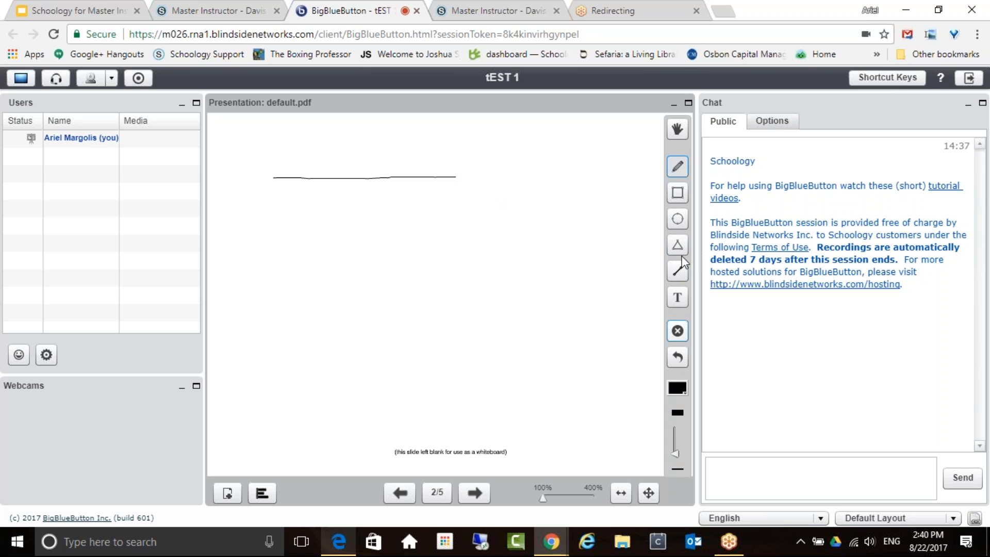
Draw a circle on the blank slide, below the pencil line and near the centre.
{"action": "left_click", "coordinate": [679, 217]}
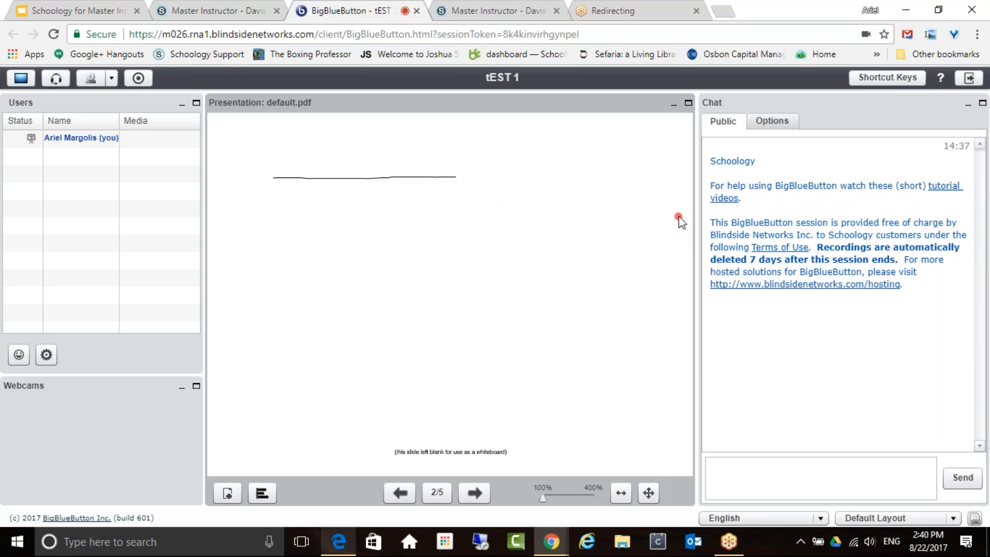
{"action": "left_click_drag", "start_coordinate": [383, 217], "coordinate": [500, 268]}
{"action": "left_click_drag", "start_coordinate": [521, 328], "coordinate": [514, 335]}
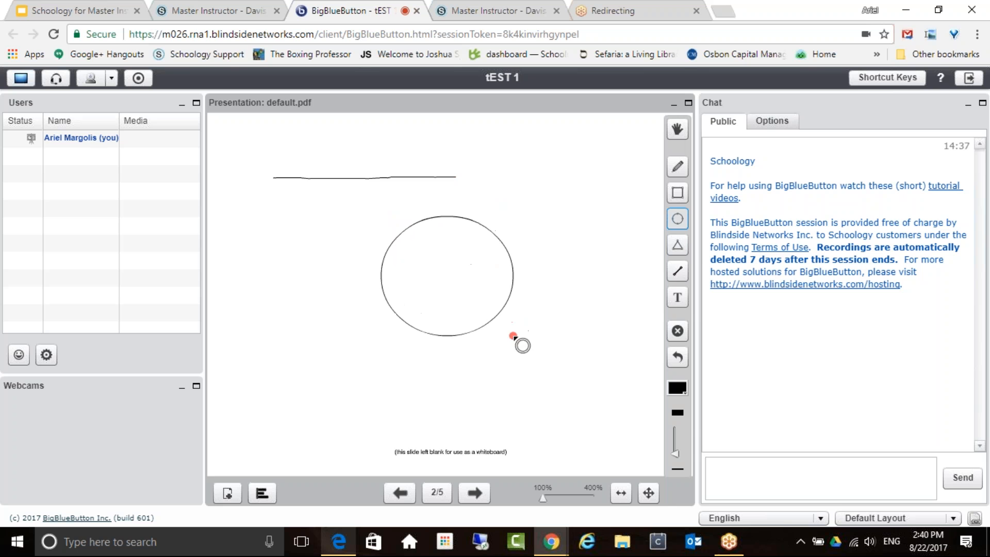
Add a whiteboard text box above the circle, beside the pencil line, reading "agENDA FOR TODAY'S MEETING".
{"action": "left_click", "coordinate": [678, 297]}
{"action": "left_click", "coordinate": [489, 214]}
{"action": "left_click_drag", "start_coordinate": [460, 123], "coordinate": [648, 202]}
{"action": "type", "text": "agEND"}
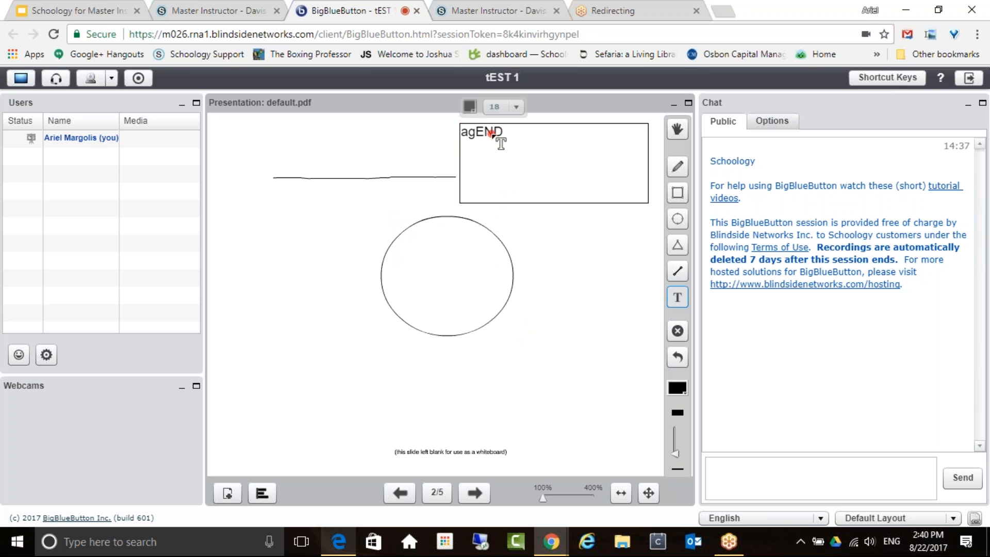
{"action": "type", "text": "A FOR TODAY'SMEETIN"}
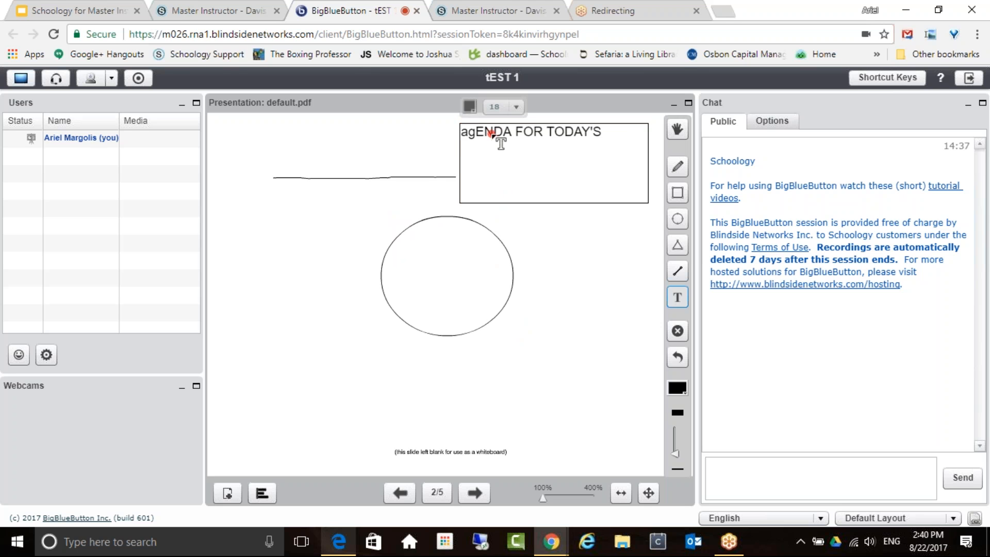
{"action": "key", "text": "BackSpace"}
{"action": "key", "text": "BackSpace"}
{"action": "key", "text": "BackSpace"}
{"action": "key", "text": "BackSpace"}
{"action": "key", "text": "BackSpace"}
{"action": "key", "text": "BackSpace"}
{"action": "type", "text": "MEETING"}
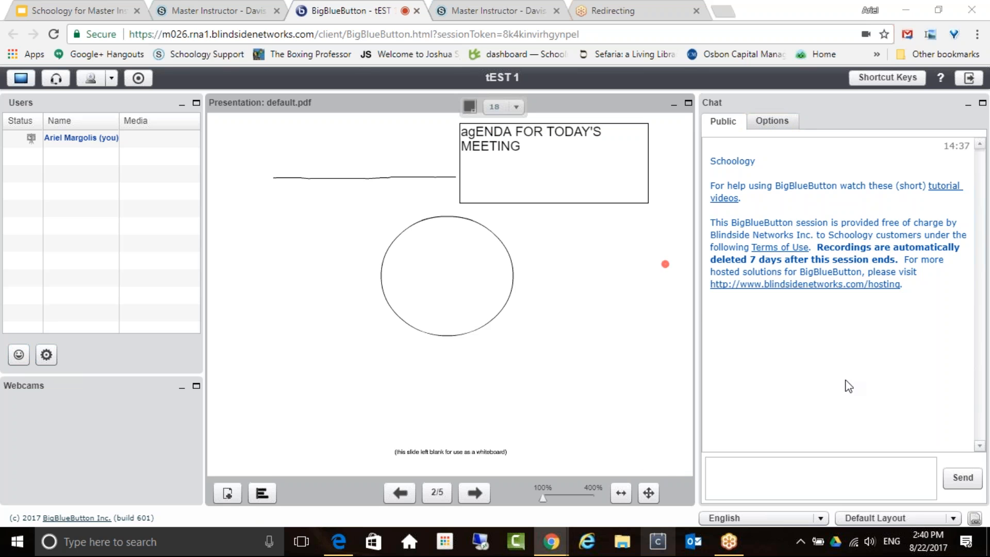
Upload deathStar.jpg from the Downloads folder to the presentation.
{"action": "left_click", "coordinate": [226, 496]}
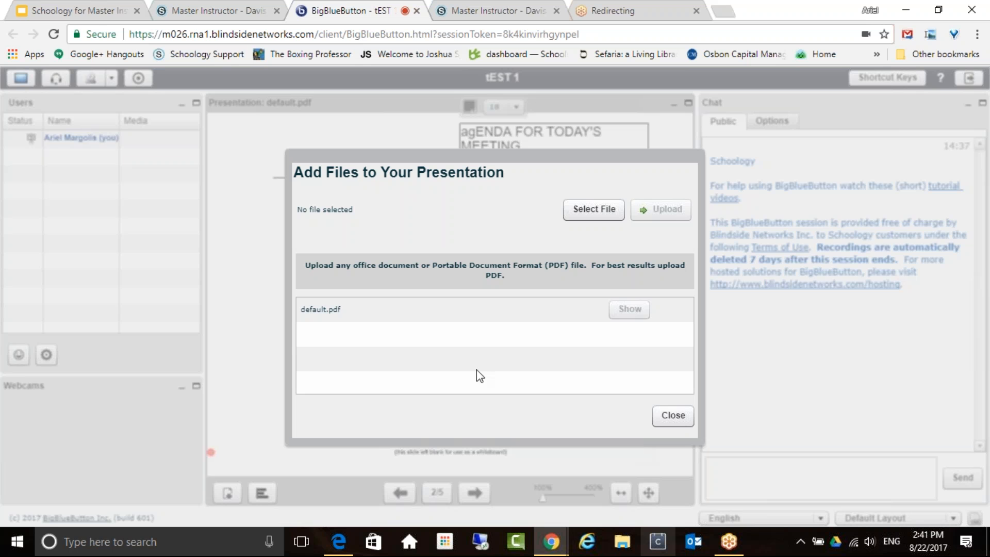
{"action": "left_click", "coordinate": [580, 208]}
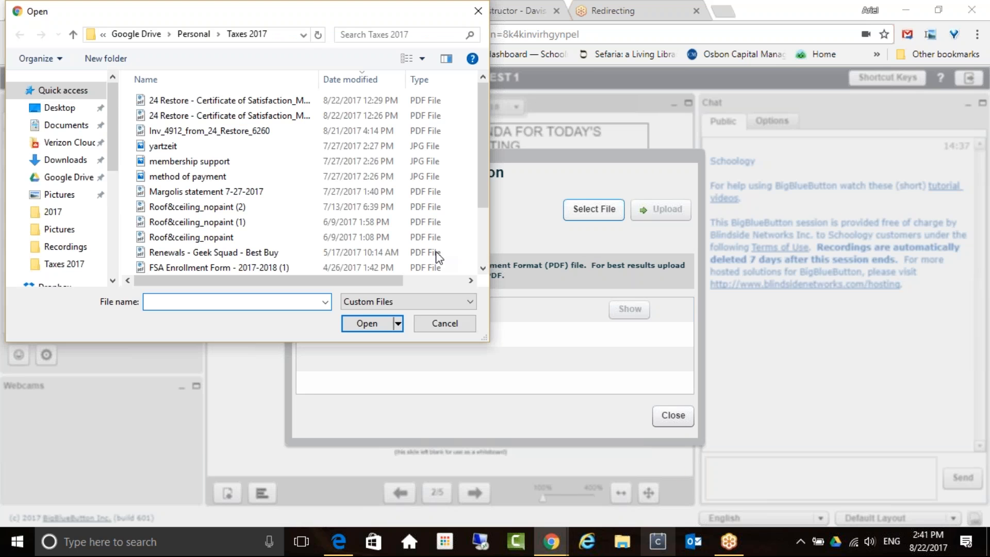
{"action": "left_click", "coordinate": [70, 161]}
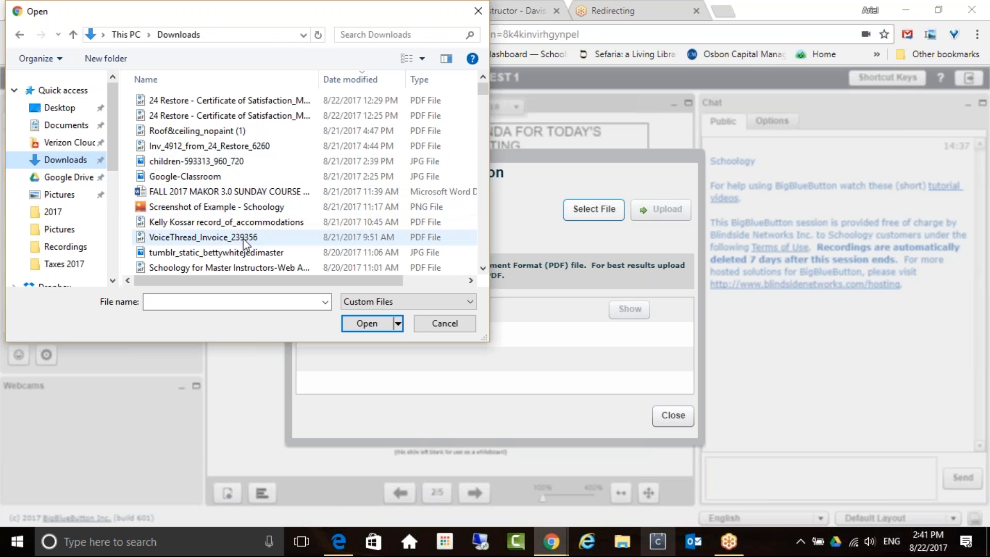
{"action": "scroll", "coordinate": [245, 242], "scroll_direction": "down", "scroll_amount": 2}
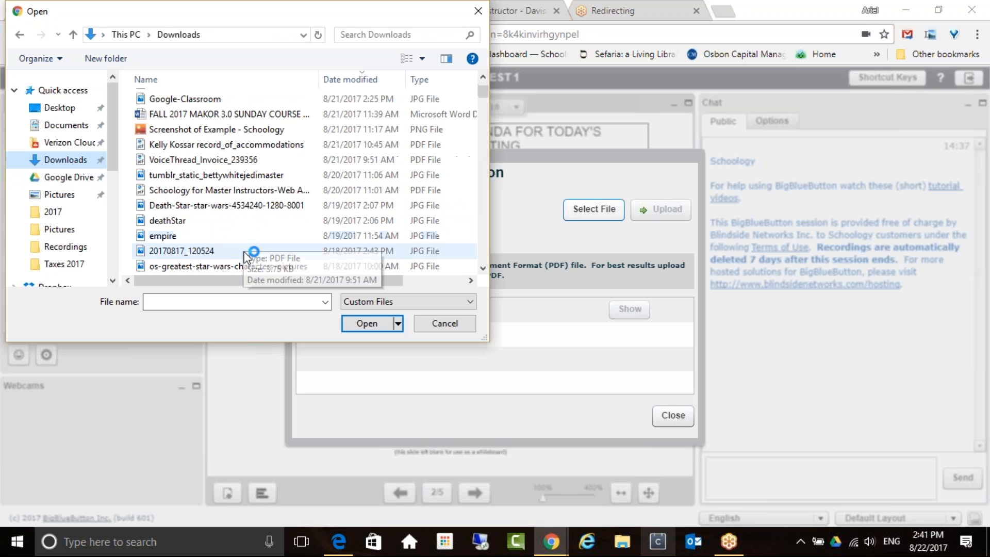
{"action": "left_click", "coordinate": [217, 222]}
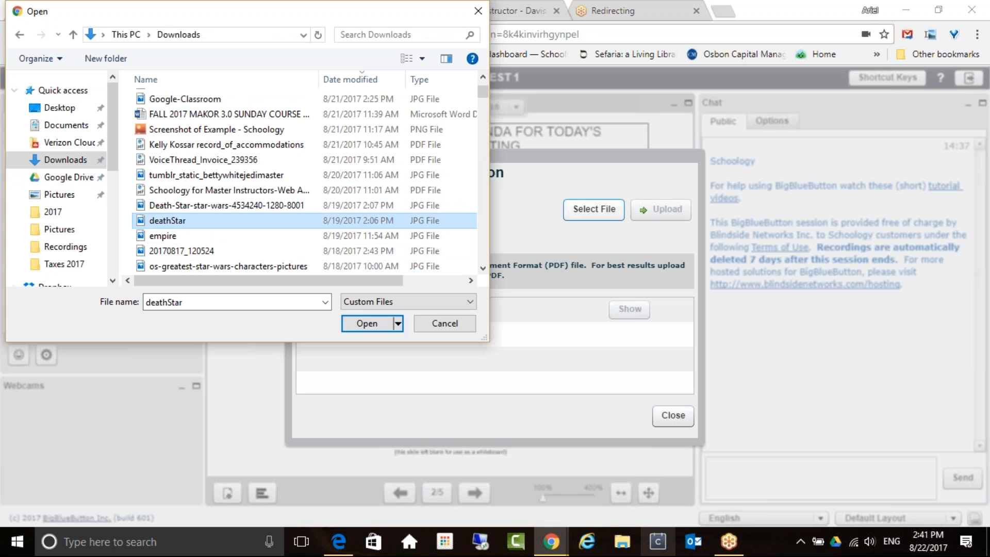
{"action": "left_click", "coordinate": [355, 323]}
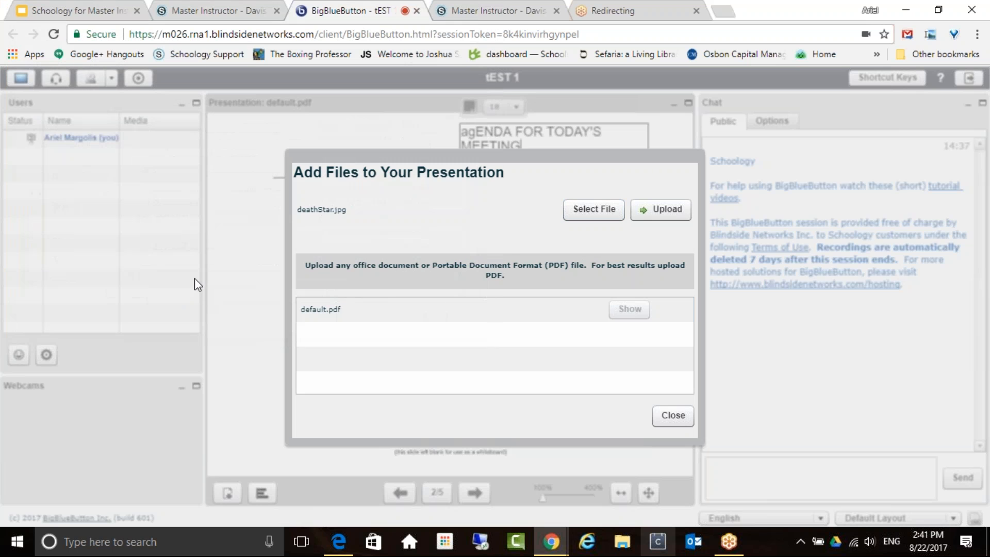
{"action": "left_click", "coordinate": [651, 212]}
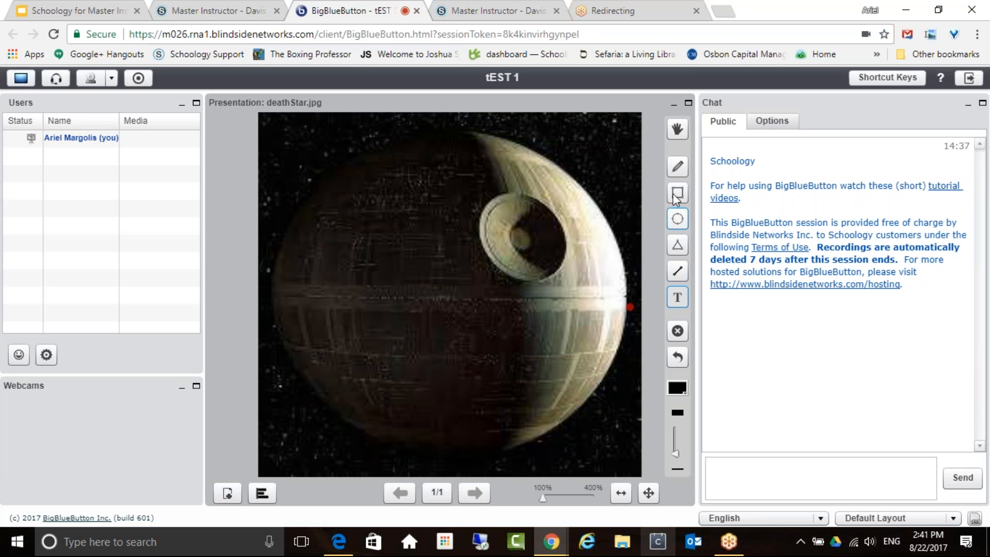
Draw a red freehand pencil loop around the crater and upper part of the Death Star image.
{"action": "left_click", "coordinate": [678, 166]}
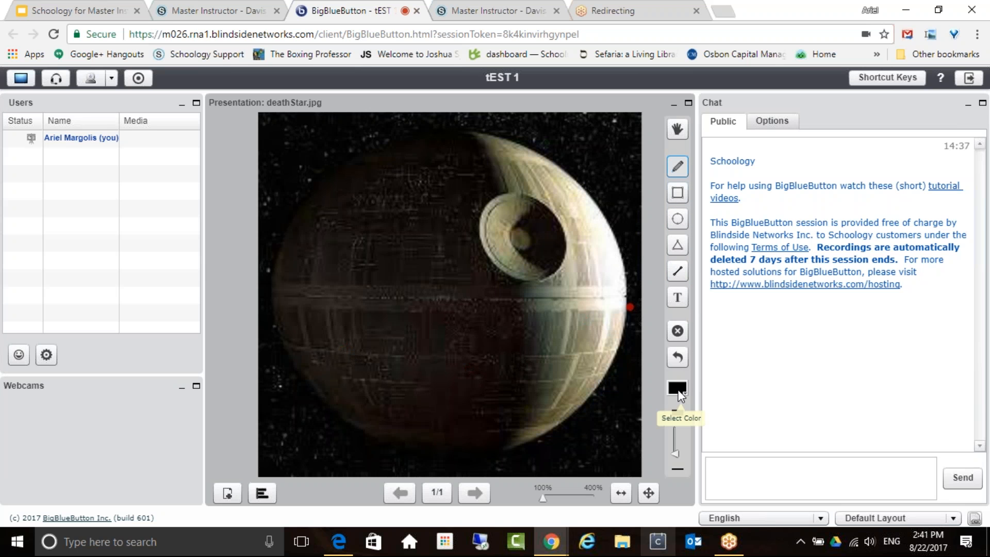
{"action": "left_click", "coordinate": [679, 392]}
{"action": "left_click", "coordinate": [689, 441]}
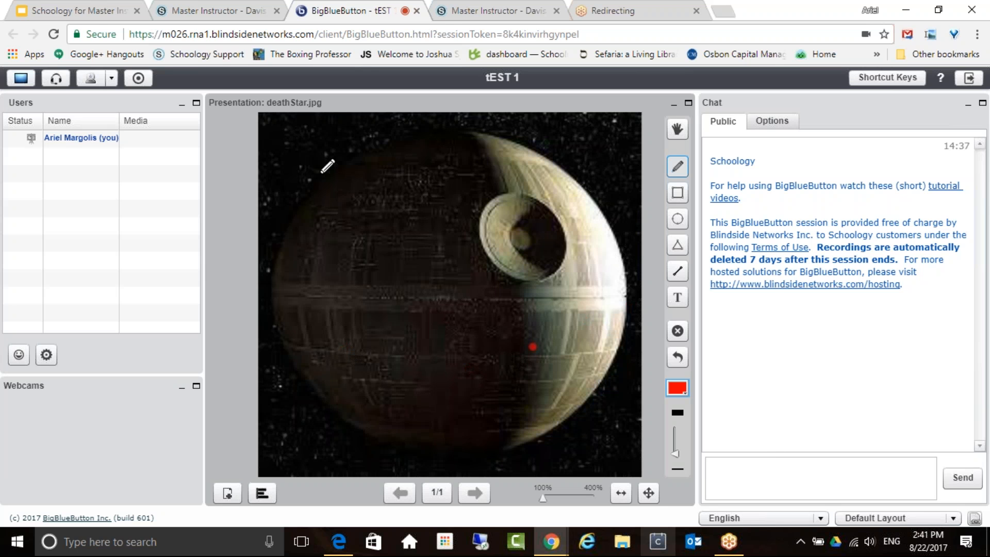
{"action": "mouse_move", "coordinate": [381, 197]}
{"action": "left_mouse_down"}
{"action": "mouse_move", "coordinate": [458, 305]}
{"action": "mouse_move", "coordinate": [547, 311]}
{"action": "mouse_move", "coordinate": [580, 281]}
{"action": "left_mouse_up"}
{"action": "mouse_move", "coordinate": [585, 184]}
{"action": "left_mouse_down"}
{"action": "mouse_move", "coordinate": [485, 128]}
{"action": "mouse_move", "coordinate": [394, 156]}
{"action": "mouse_move", "coordinate": [371, 213]}
{"action": "left_mouse_up"}
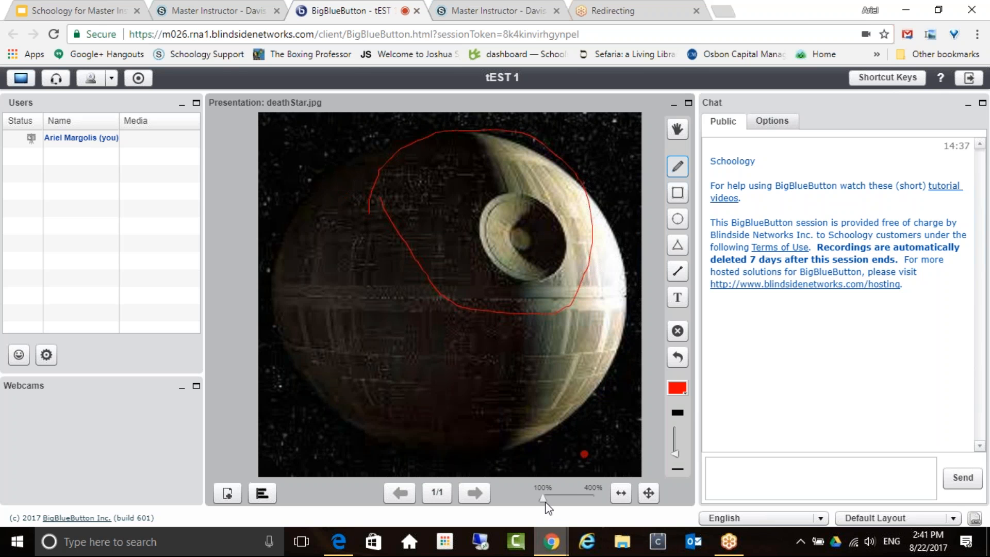
{"action": "mouse_move", "coordinate": [547, 502]}
{"action": "left_mouse_down"}
{"action": "mouse_move", "coordinate": [575, 497]}
{"action": "mouse_move", "coordinate": [527, 500]}
{"action": "left_mouse_up"}
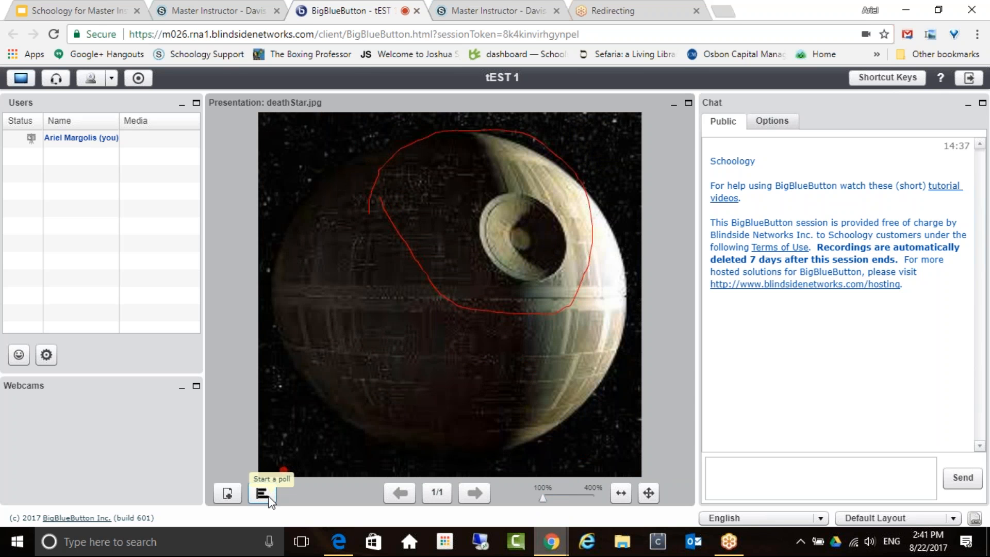
View the available poll types and the custom poll choices form, and close it without starting a poll.
{"action": "left_click", "coordinate": [268, 497]}
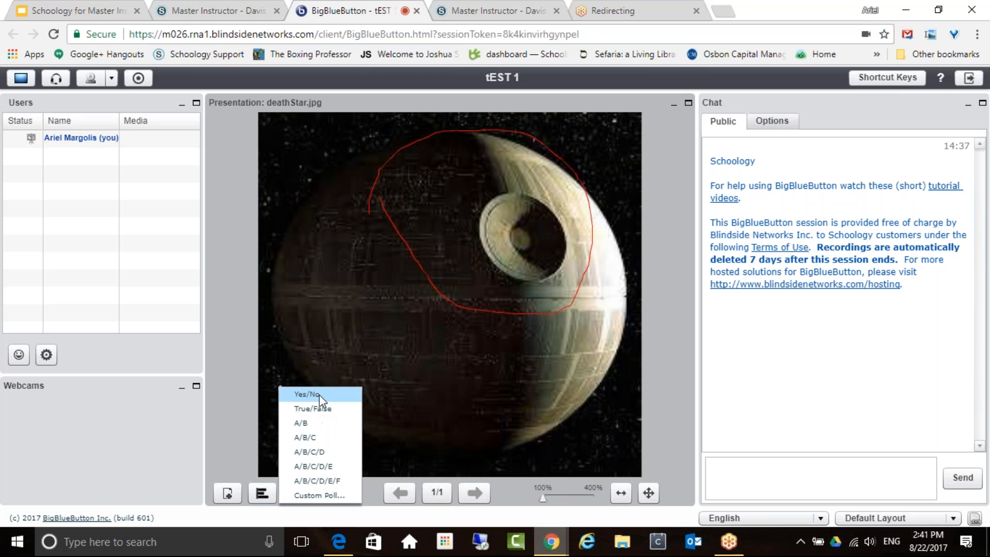
{"action": "left_click", "coordinate": [329, 497]}
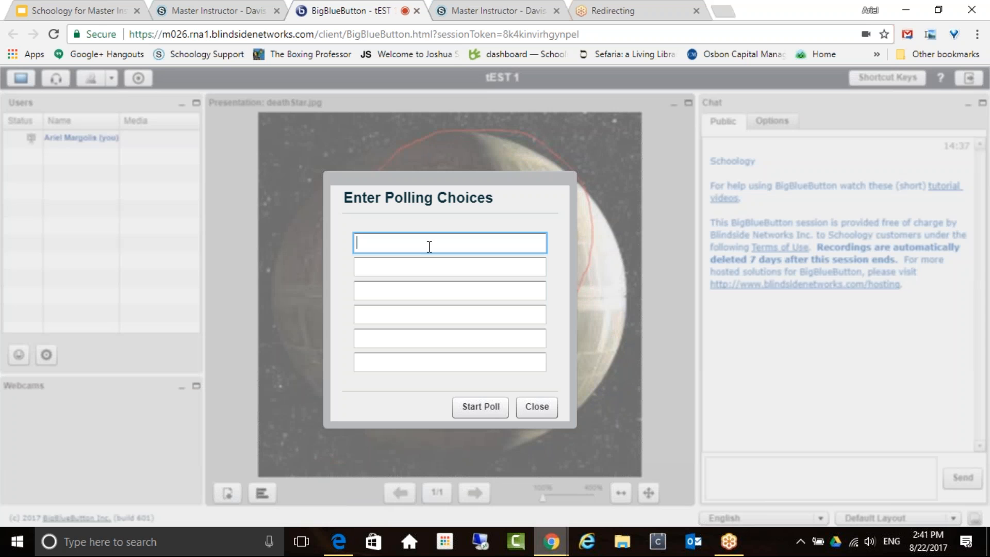
{"action": "left_click", "coordinate": [534, 413]}
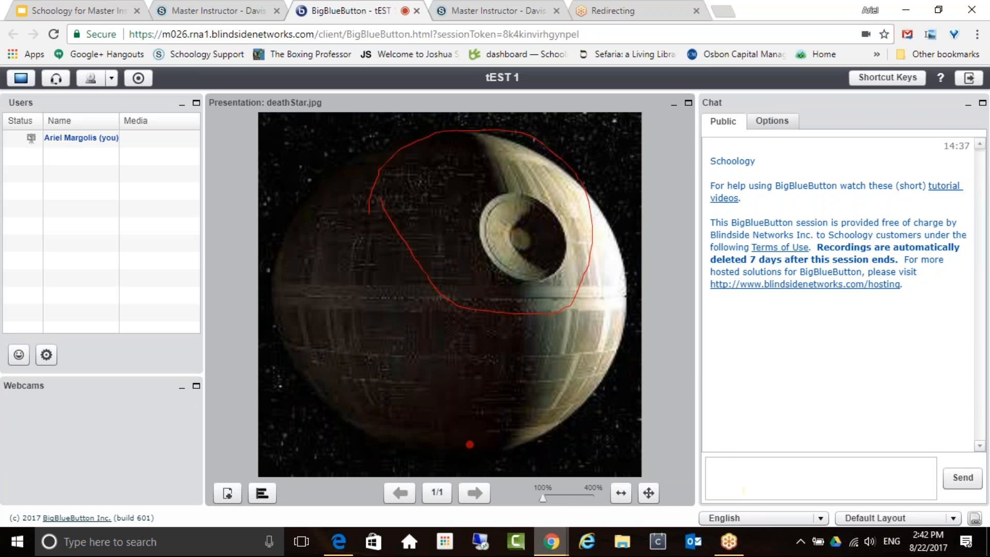
View the chat options for private chat, font size and audible notification, and return to the public chat.
{"action": "left_click", "coordinate": [776, 124]}
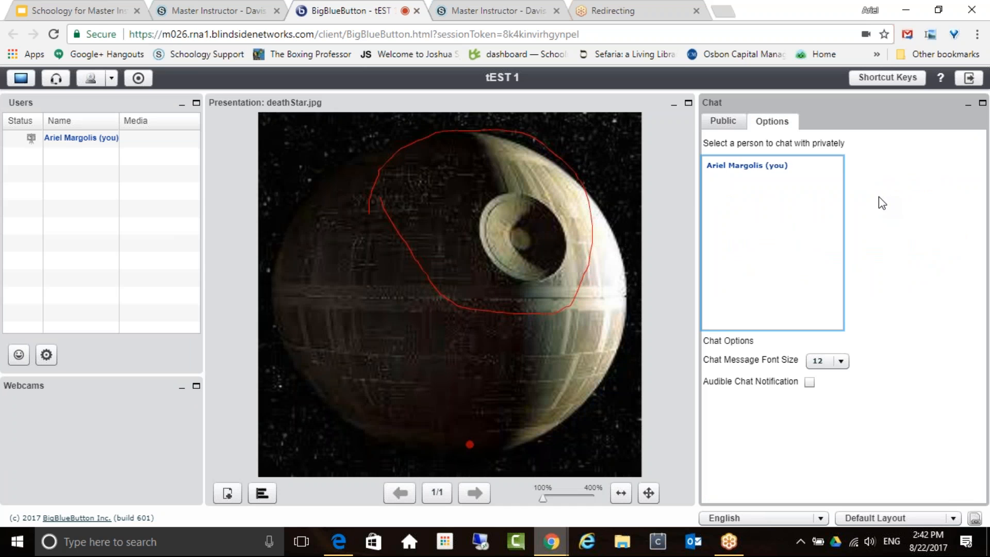
{"action": "left_click", "coordinate": [737, 125]}
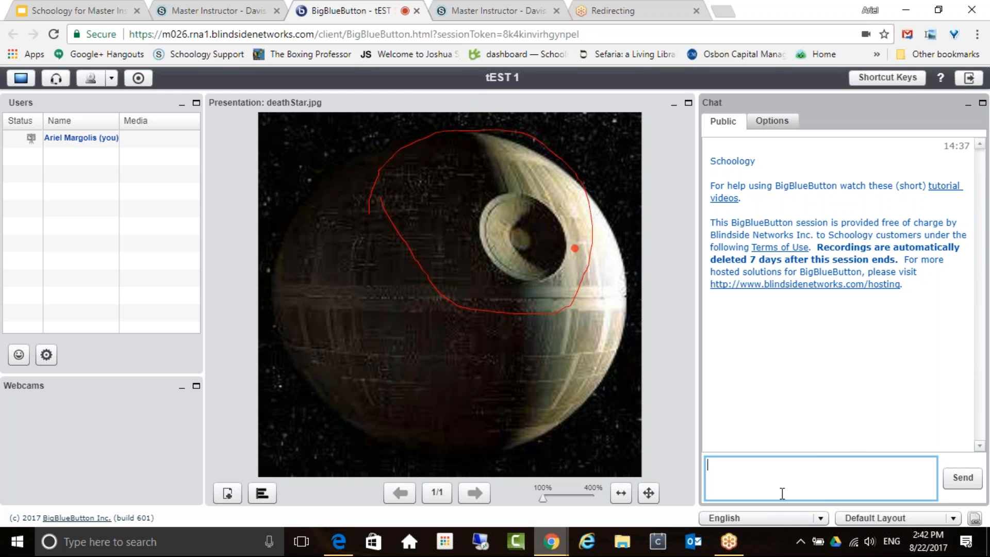
{"action": "left_click", "coordinate": [787, 123]}
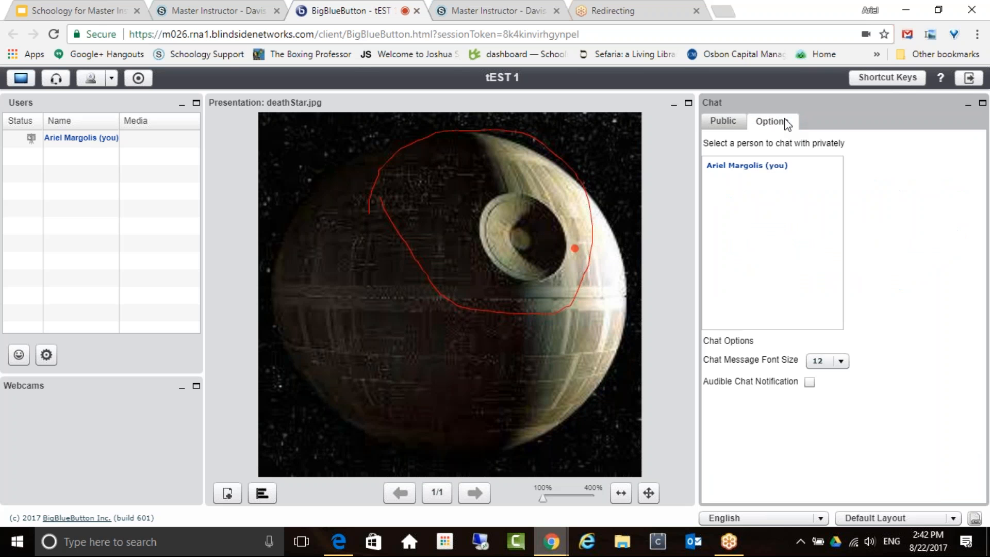
{"action": "left_click", "coordinate": [723, 121]}
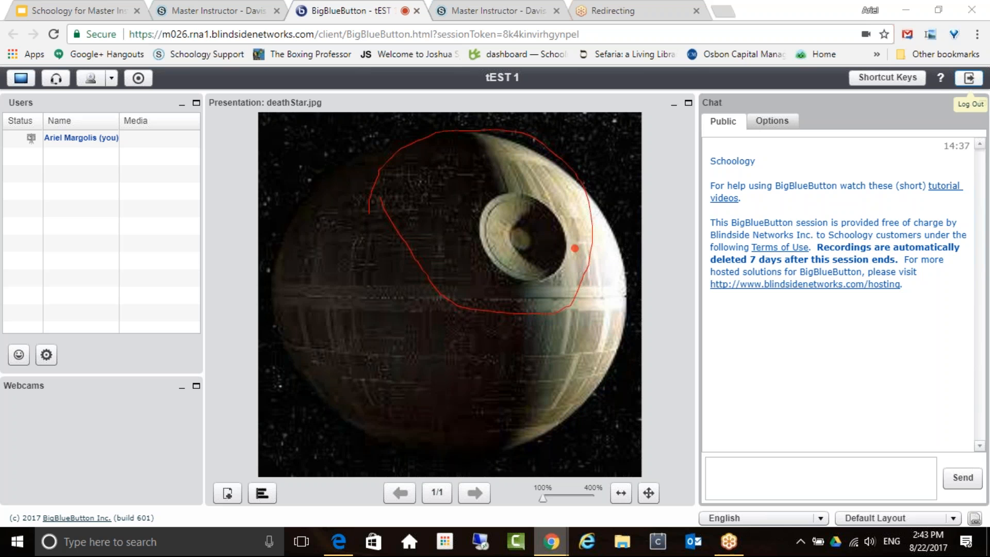
Log out of the tEST 1 session and end the conference in Schoology.
{"action": "left_click", "coordinate": [969, 78]}
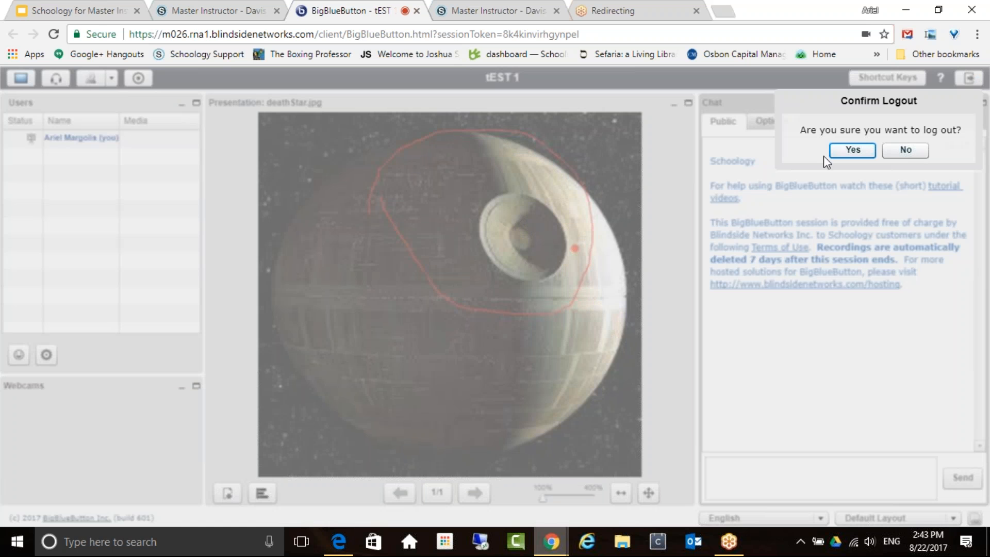
{"action": "left_click", "coordinate": [842, 152]}
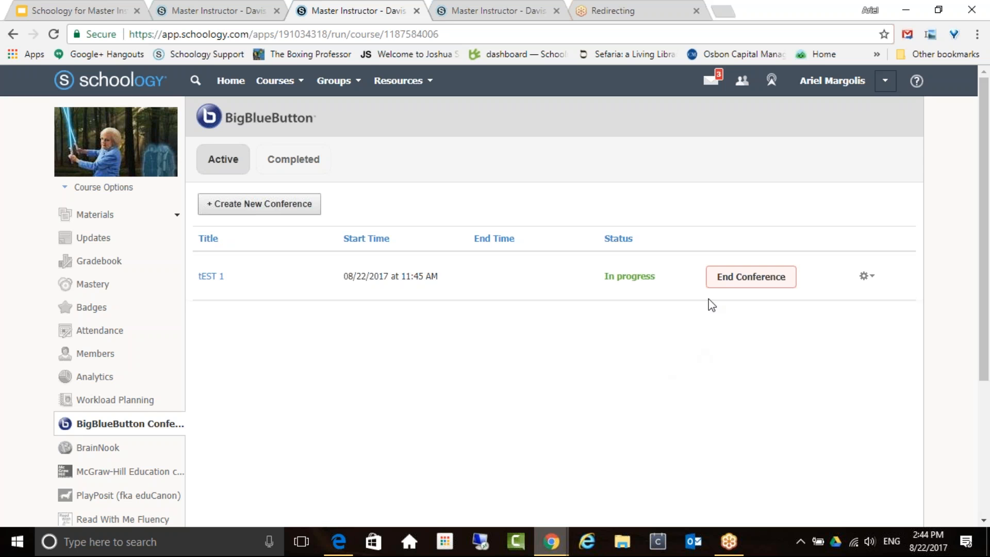
{"action": "left_click", "coordinate": [737, 278]}
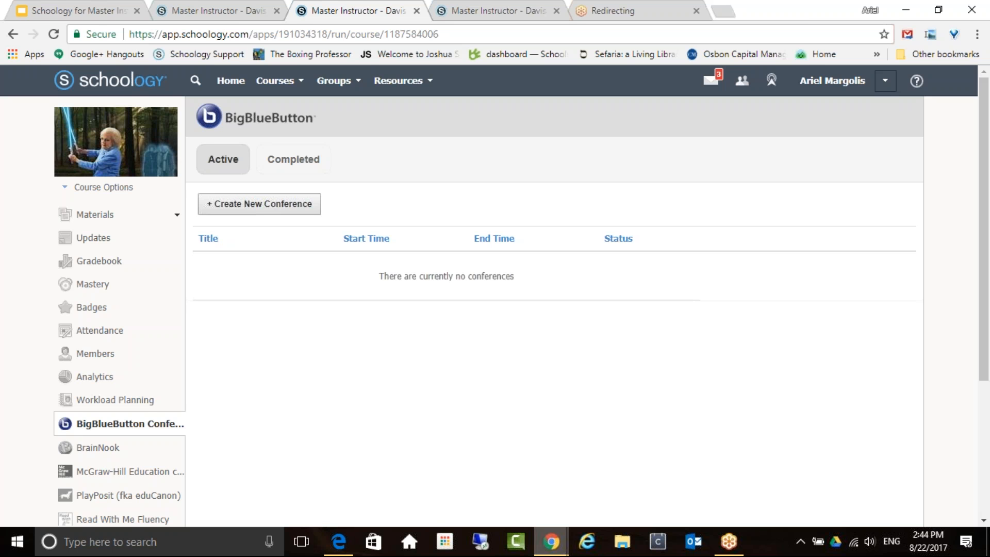
View the completed BigBlueButton conferences and check the recording status of tEST 1.
{"action": "left_click", "coordinate": [284, 146]}
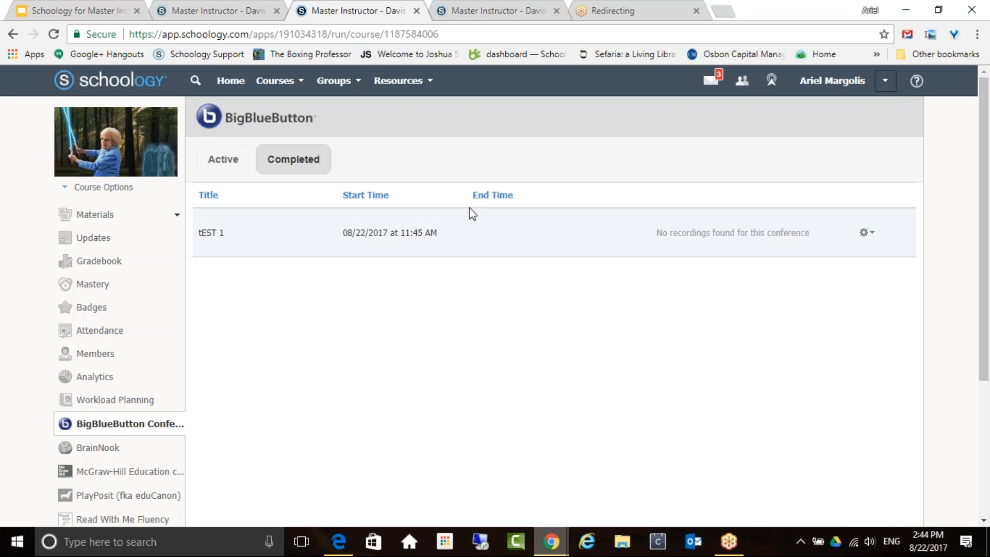
{"action": "left_click_drag", "start_coordinate": [657, 234], "coordinate": [810, 234]}
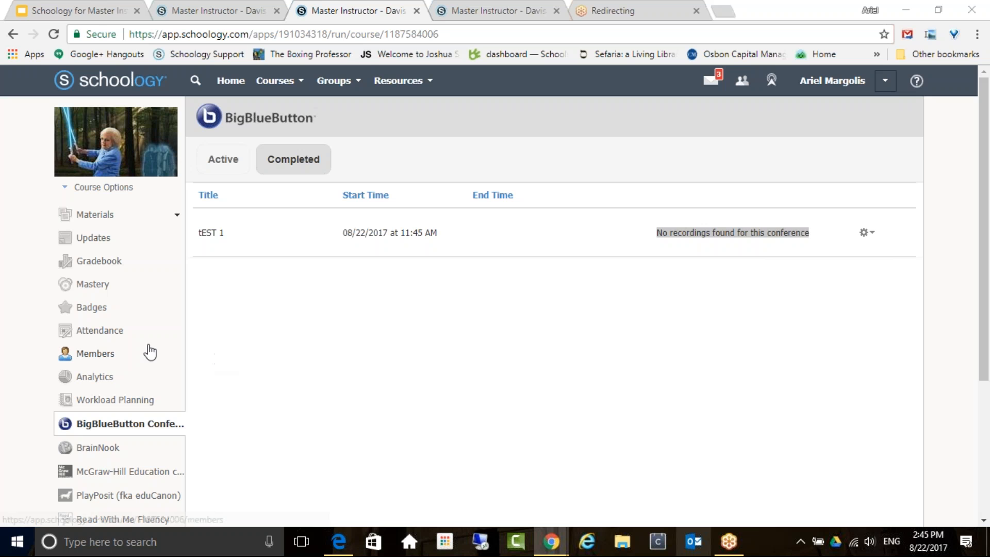
Open the course's Badges page and the list of linked Schoology accounts.
{"action": "left_click", "coordinate": [85, 312]}
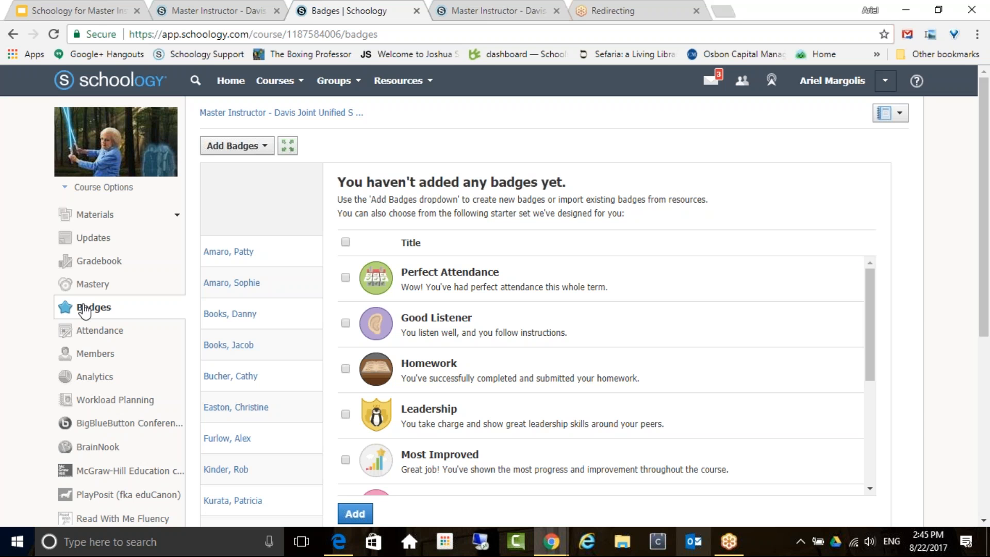
{"action": "left_click", "coordinate": [886, 91]}
{"action": "mouse_move", "coordinate": [554, 542]}
{"action": "left_click", "coordinate": [718, 480]}
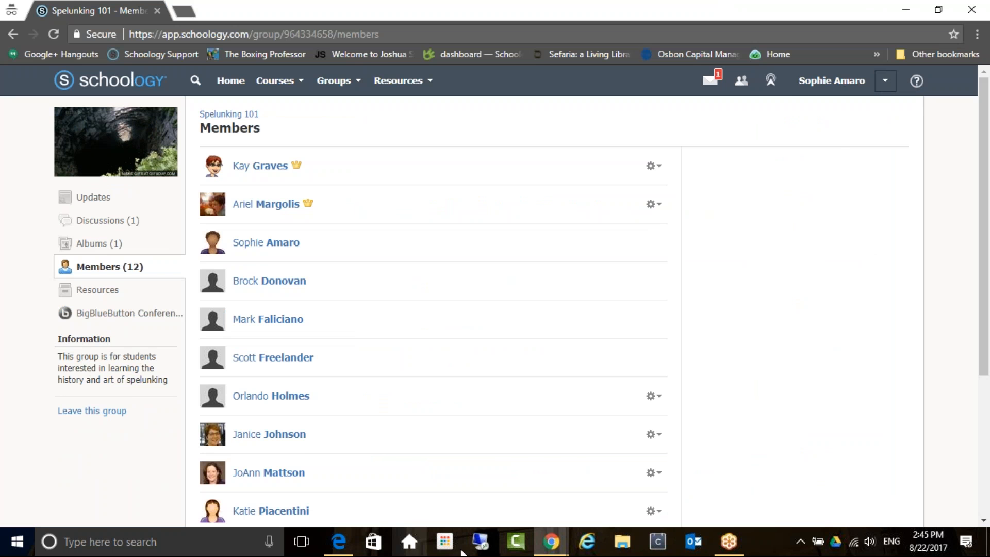
{"action": "left_click", "coordinate": [555, 541]}
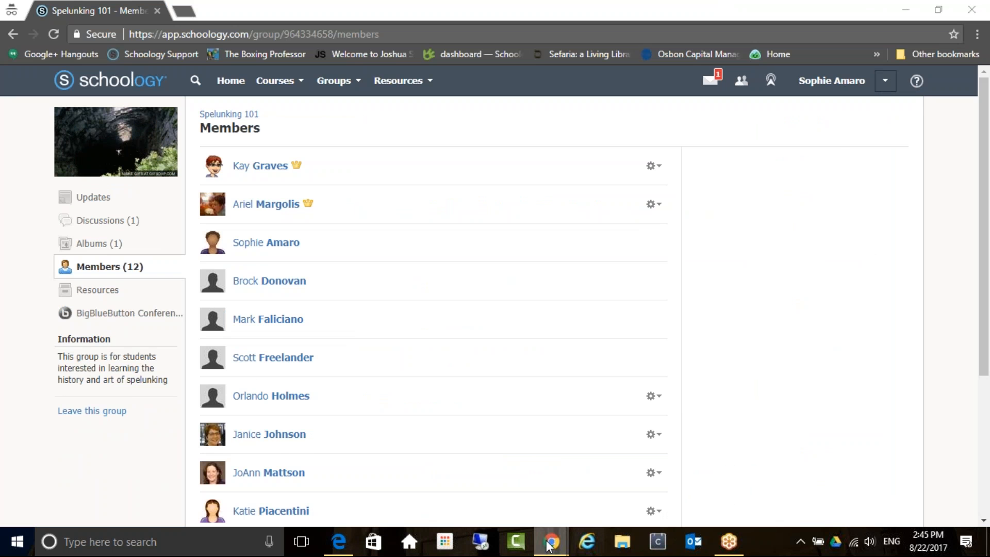
{"action": "mouse_move", "coordinate": [530, 529]}
{"action": "left_click", "coordinate": [387, 482]}
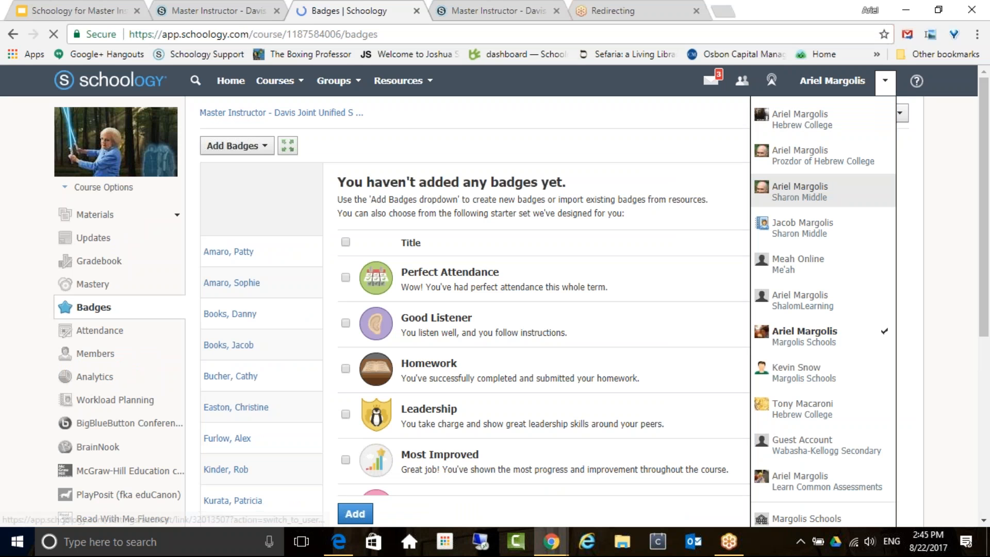
Switch to the instructor's Hebrew College account and open its profile page from the home page.
{"action": "left_click", "coordinate": [805, 190]}
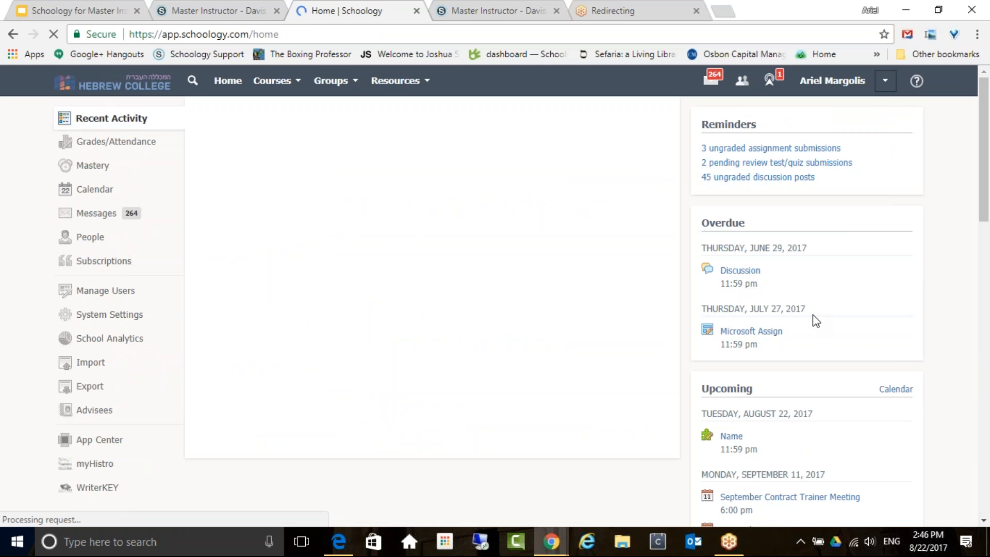
{"action": "scroll", "coordinate": [816, 326], "scroll_direction": "down", "scroll_amount": 1}
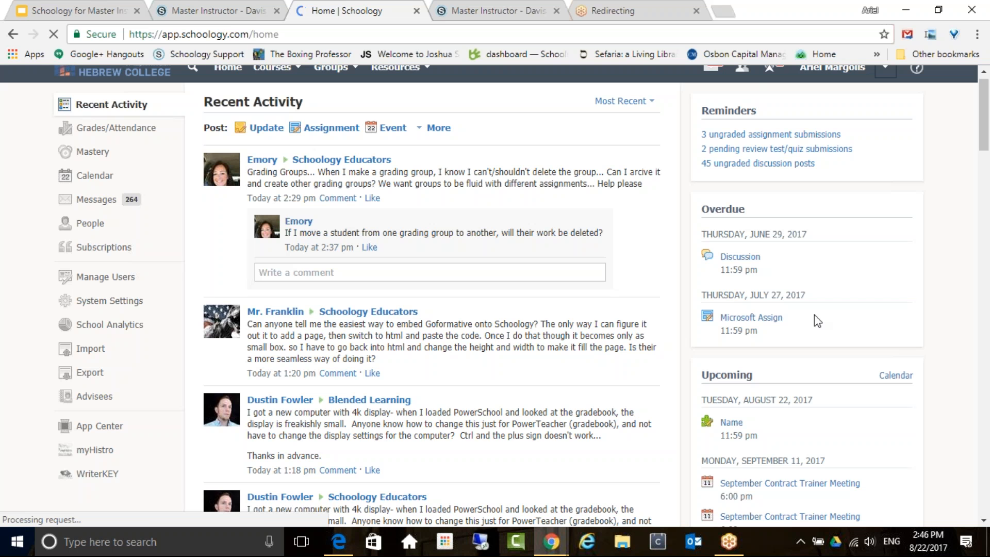
{"action": "scroll", "coordinate": [816, 288], "scroll_direction": "down", "scroll_amount": 3}
{"action": "scroll", "coordinate": [819, 259], "scroll_direction": "up", "scroll_amount": 2}
{"action": "scroll", "coordinate": [856, 303], "scroll_direction": "down", "scroll_amount": 4}
{"action": "scroll", "coordinate": [856, 294], "scroll_direction": "up", "scroll_amount": 5}
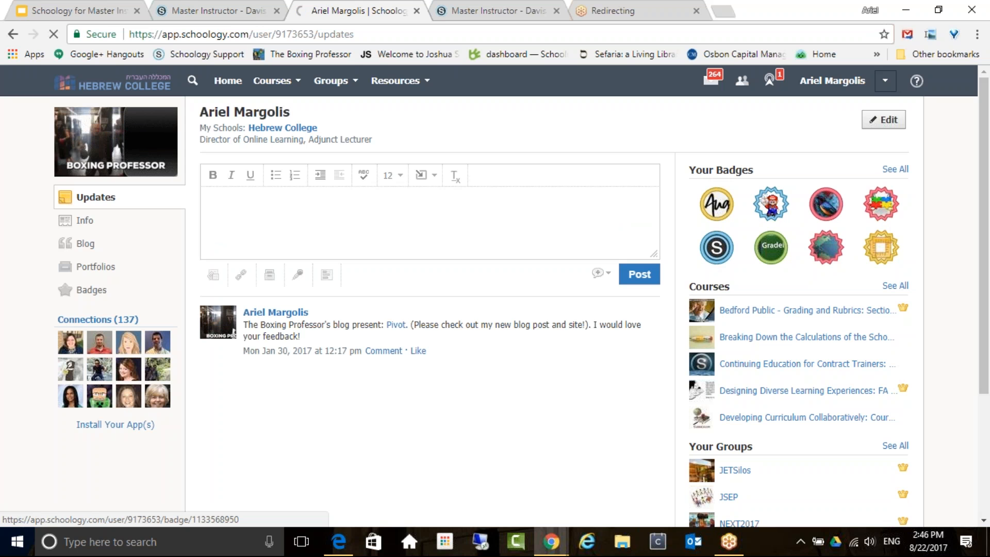
View the details of the August 2017 CT Meeting badge on the instructor's profile.
{"action": "left_click", "coordinate": [716, 207]}
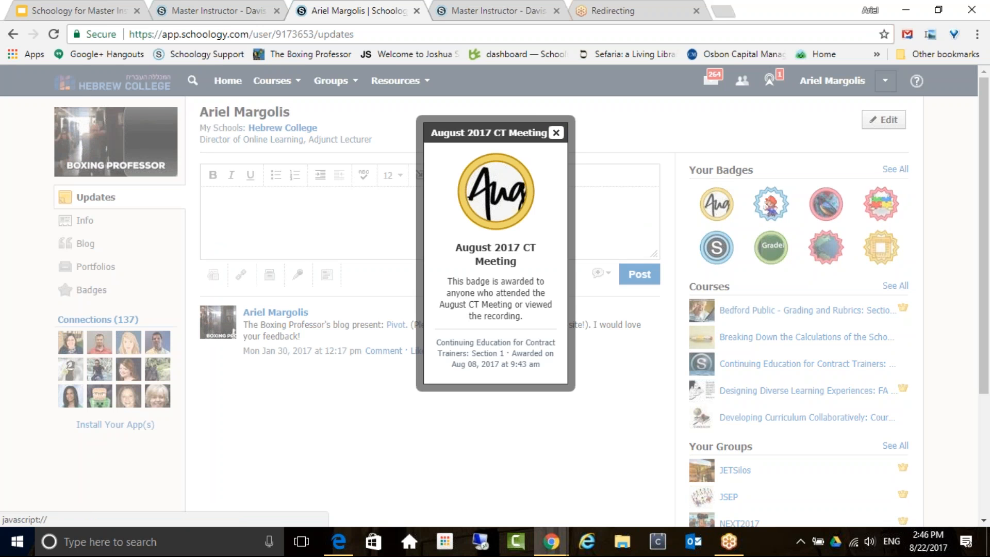
{"action": "left_click", "coordinate": [556, 132]}
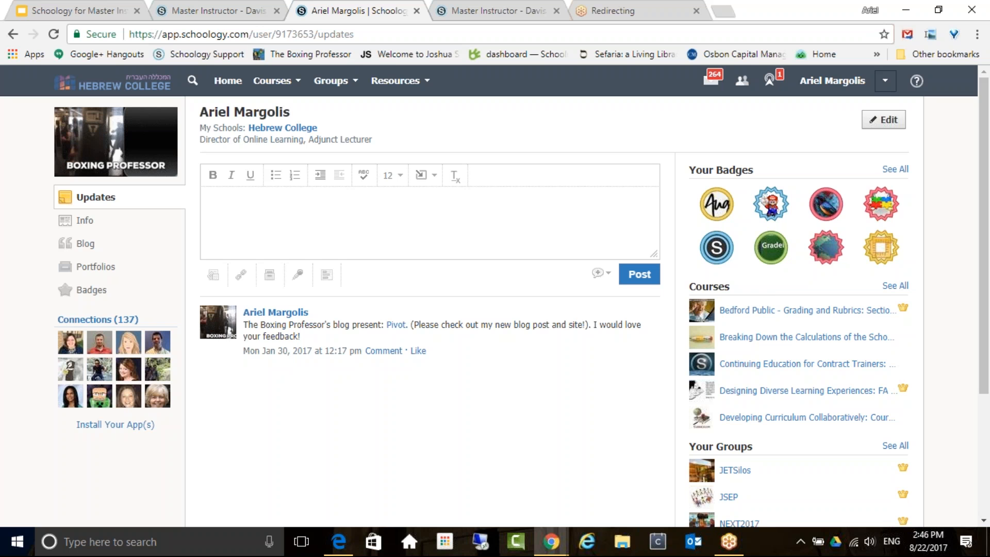
Switch to the instructor's Margolis Schools account and open the Badges page of the Master Instructor - Davis Joint Unified School District course.
{"action": "left_click", "coordinate": [885, 81]}
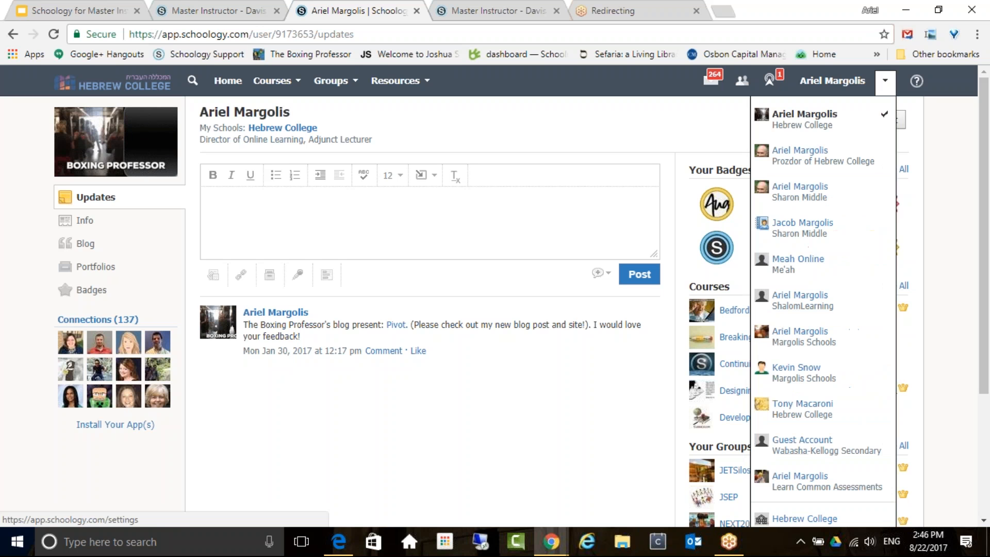
{"action": "left_click", "coordinate": [804, 336]}
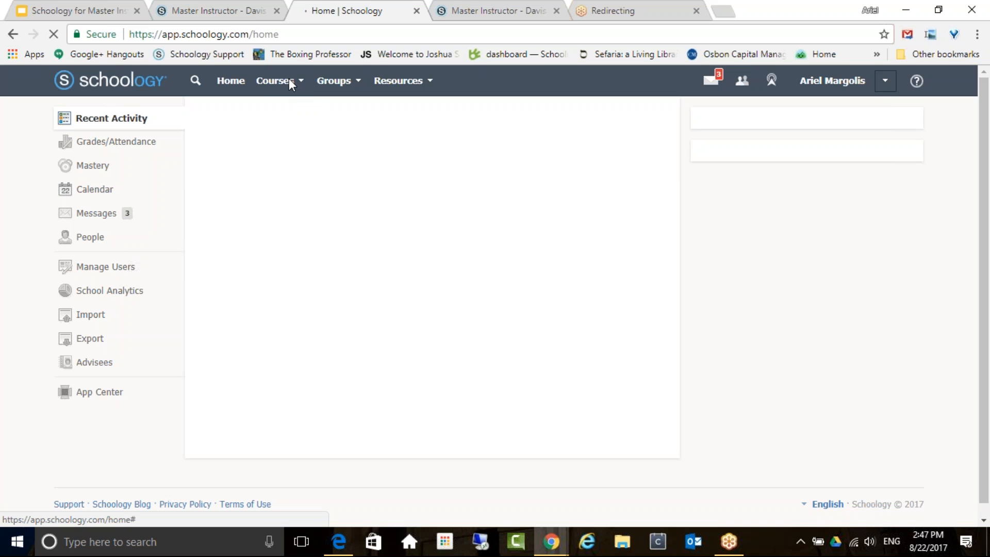
{"action": "left_click", "coordinate": [225, 11]}
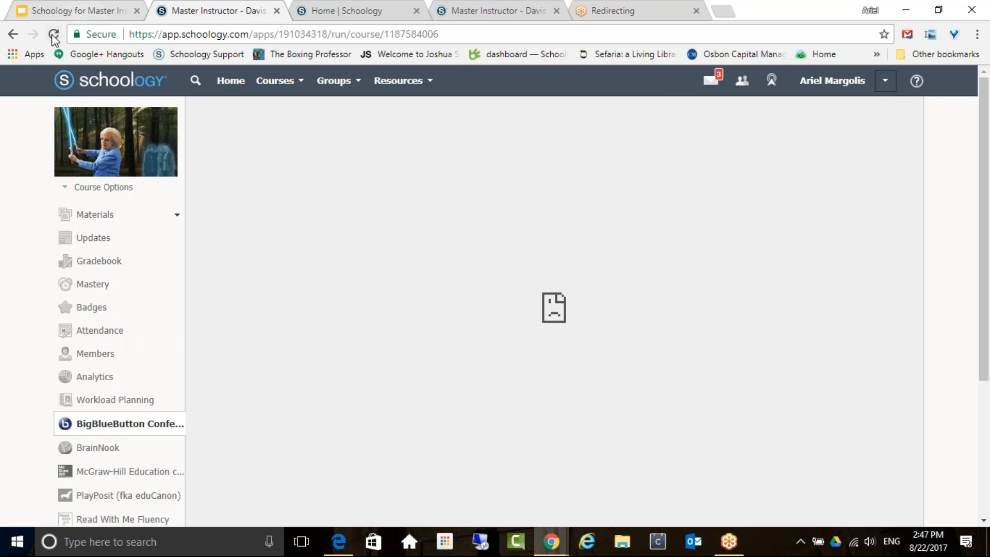
{"action": "left_click", "coordinate": [54, 34]}
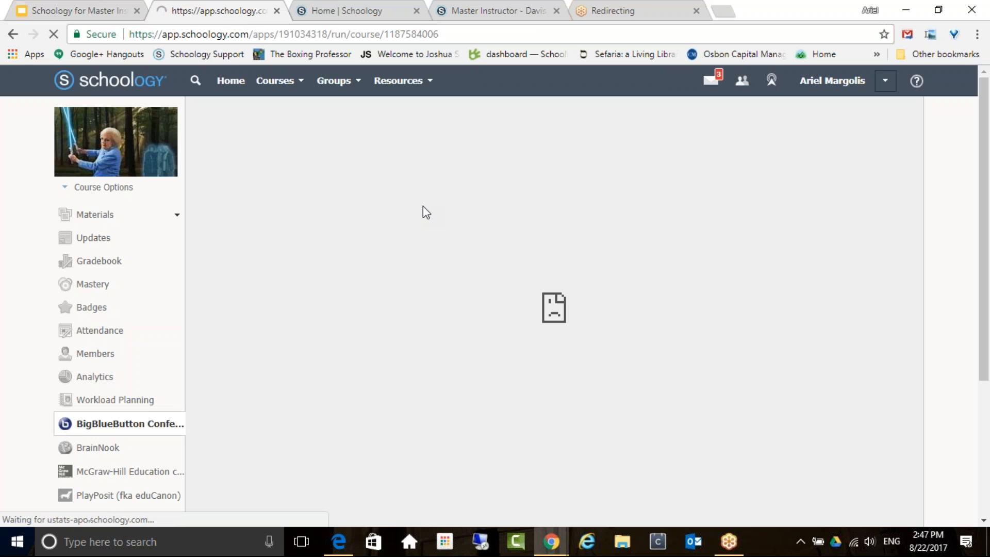
{"action": "left_click", "coordinate": [468, 12]}
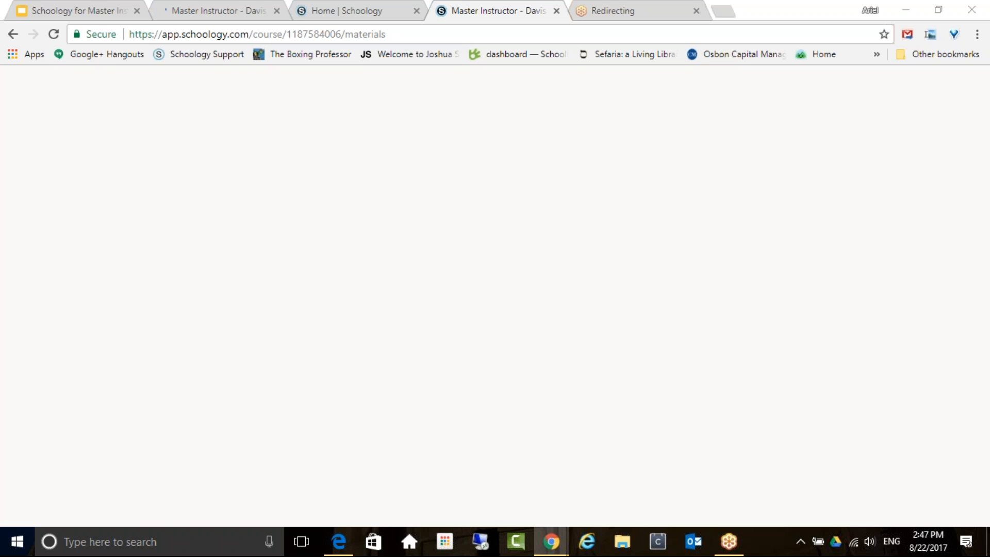
{"action": "left_click", "coordinate": [240, 14]}
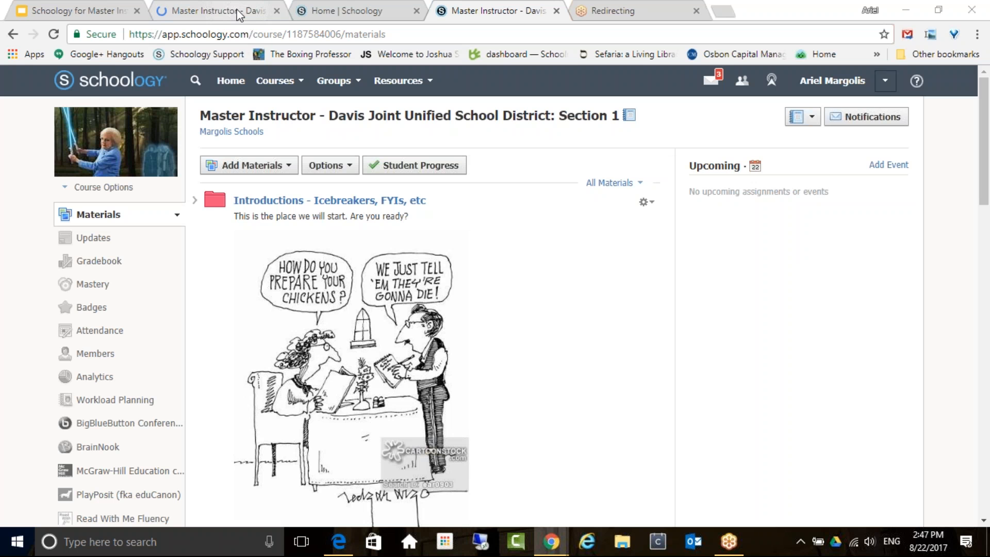
{"action": "left_click", "coordinate": [488, 14]}
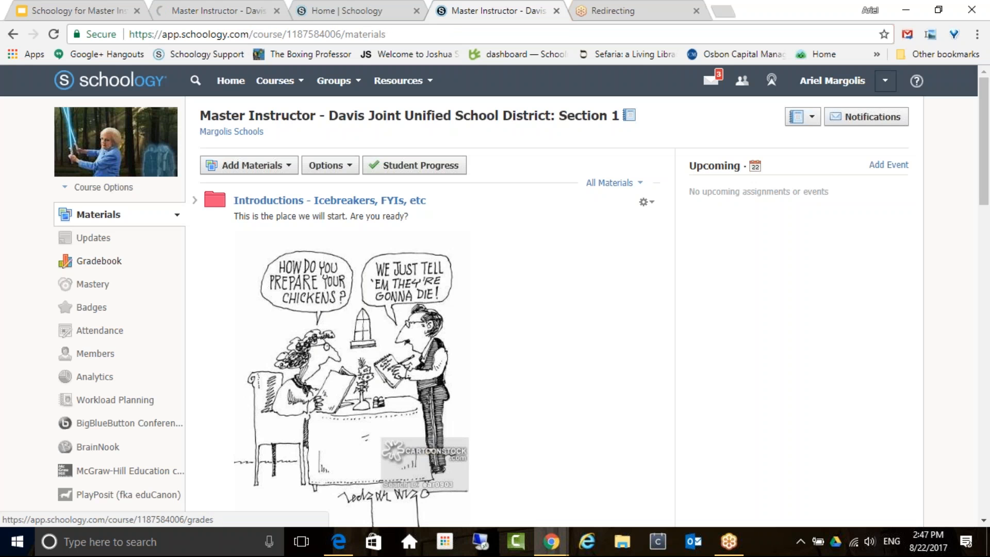
{"action": "left_click", "coordinate": [89, 309]}
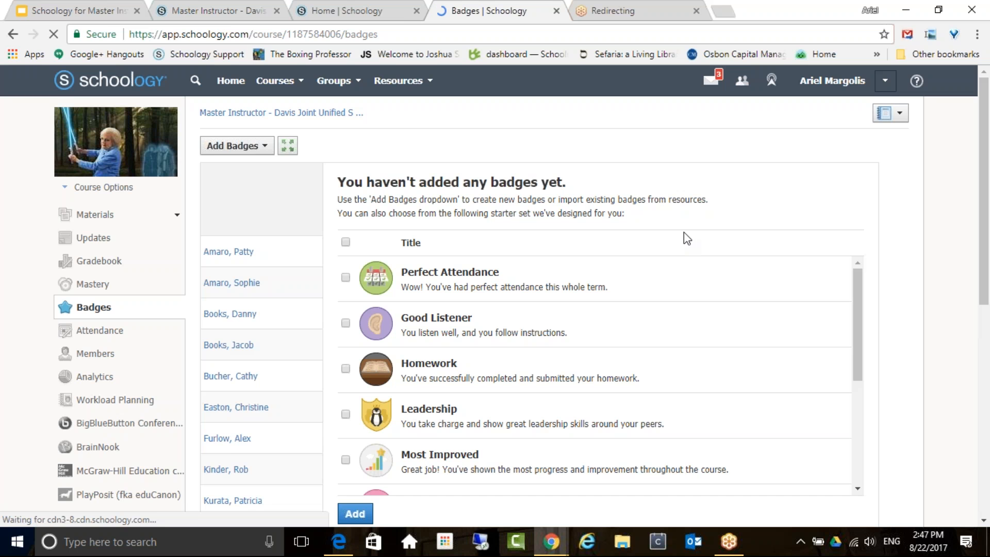
Add the Homework badge from the starter set to the course and award it to two students.
{"action": "scroll", "coordinate": [684, 232], "scroll_direction": "down", "scroll_amount": 2}
{"action": "scroll", "coordinate": [672, 261], "scroll_direction": "down", "scroll_amount": 2}
{"action": "left_click_drag", "start_coordinate": [859, 246], "coordinate": [859, 203]}
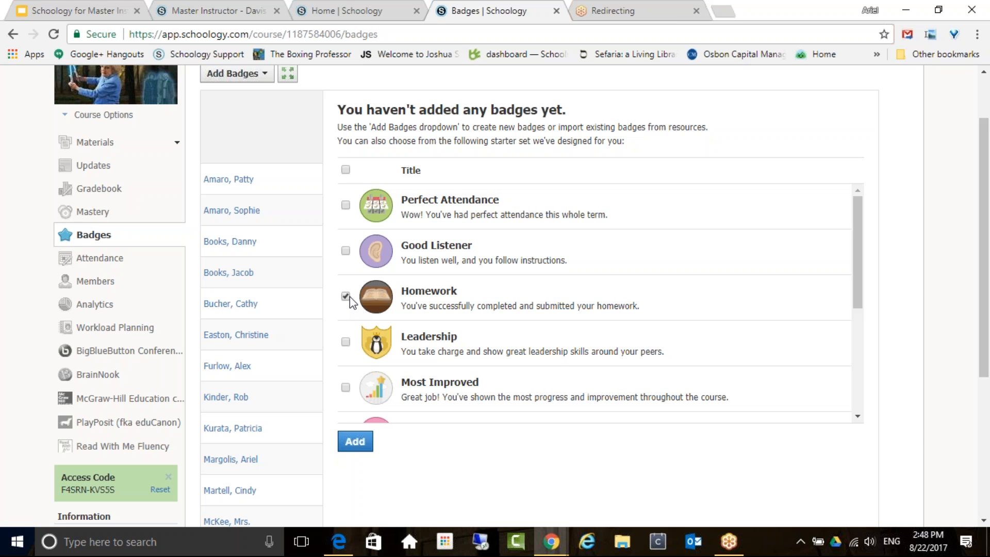
{"action": "left_click", "coordinate": [238, 275]}
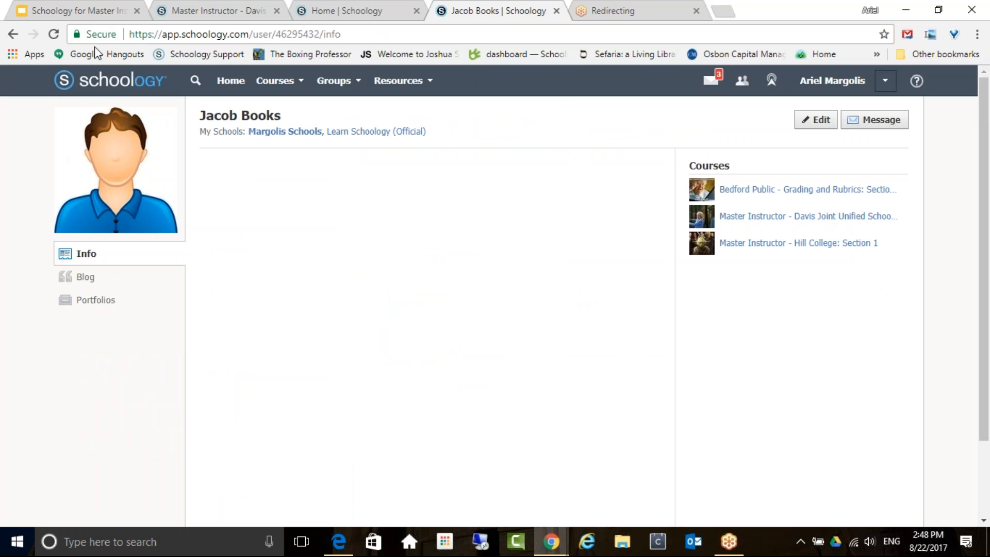
{"action": "left_click", "coordinate": [12, 33]}
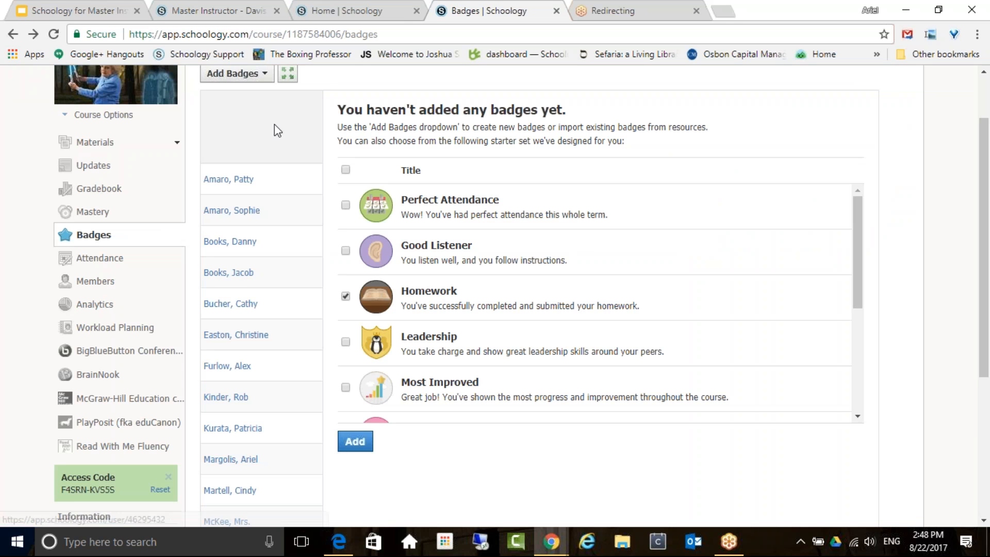
{"action": "left_click", "coordinate": [260, 76]}
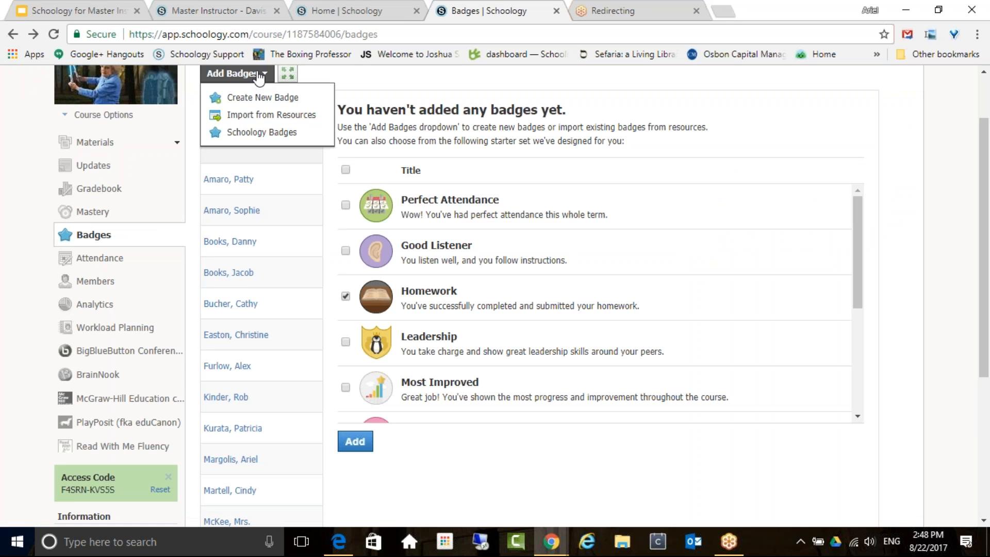
{"action": "left_click", "coordinate": [381, 86]}
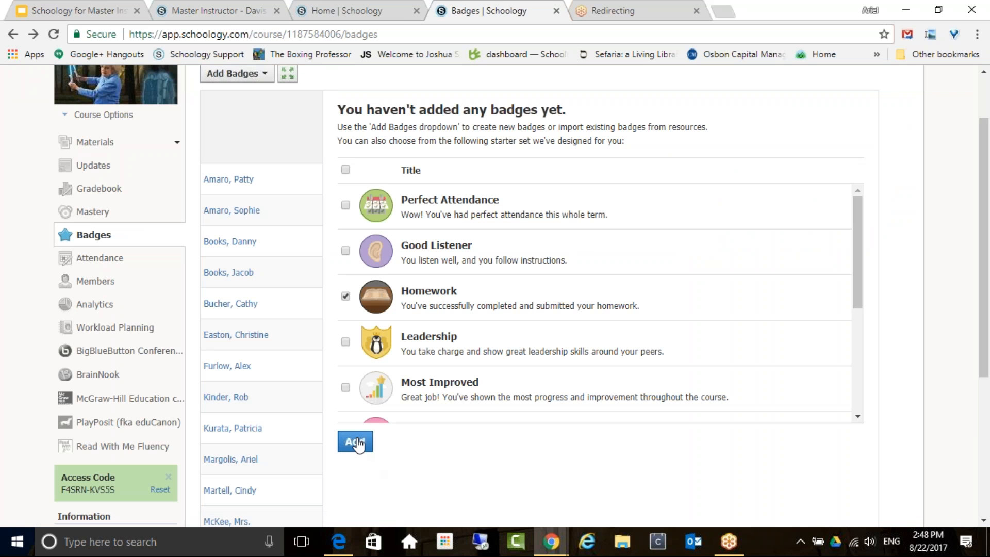
{"action": "left_click", "coordinate": [356, 443]}
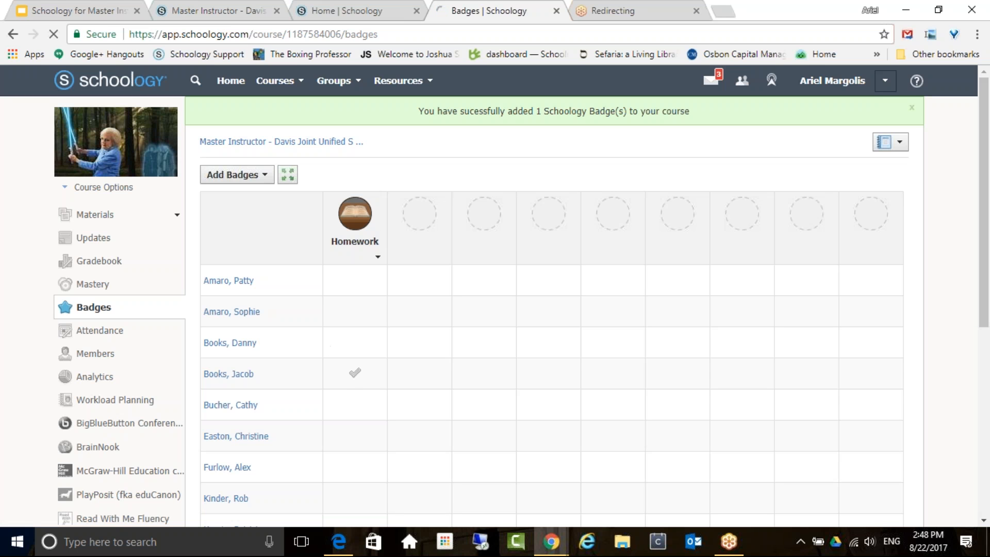
{"action": "left_click", "coordinate": [349, 380]}
{"action": "left_click", "coordinate": [348, 314]}
Switch to the student's browser window and open the student's profile to check the awarded badge.
{"action": "mouse_move", "coordinate": [550, 539]}
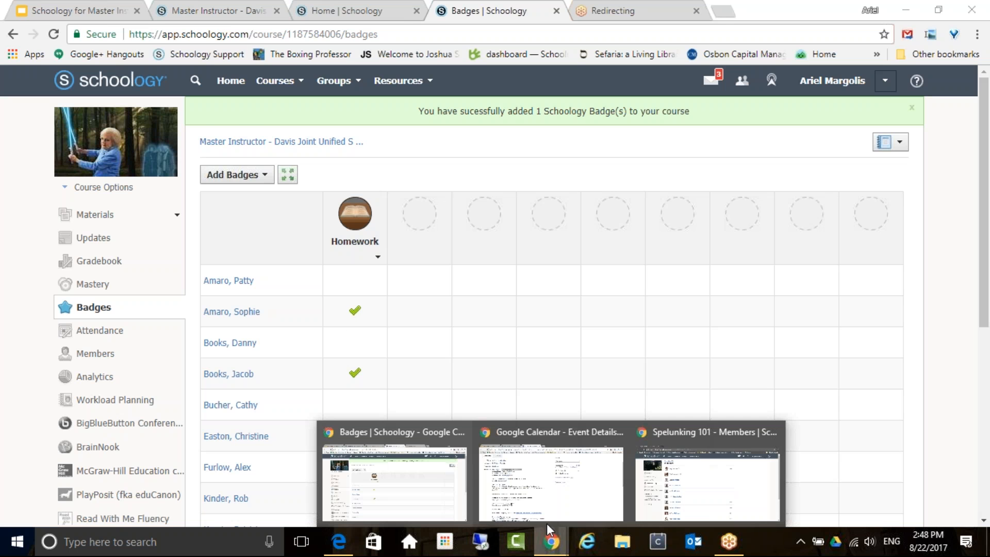
{"action": "left_click", "coordinate": [661, 440]}
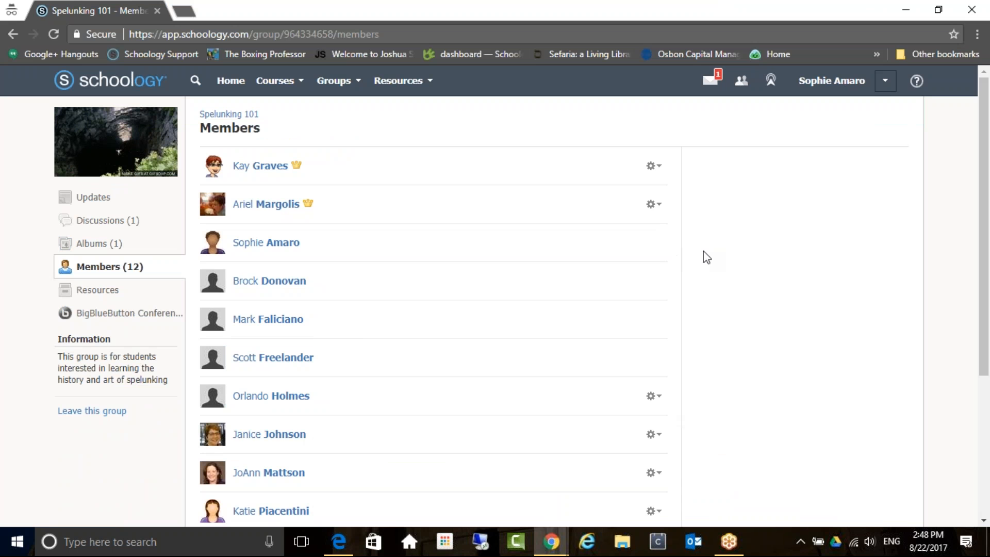
{"action": "left_click", "coordinate": [827, 86]}
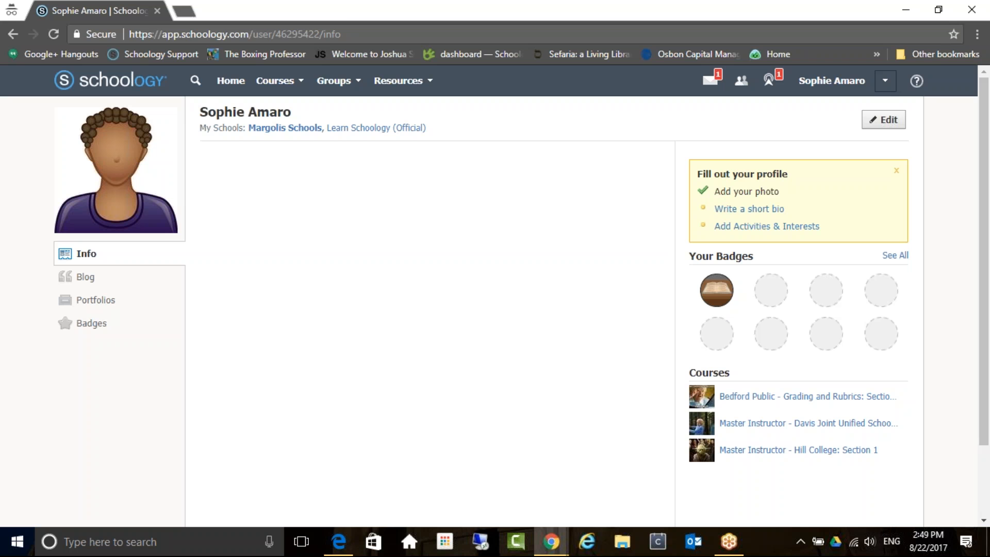
Return to the instructor's window, reload the course's Badges page and review the badge grid for all students.
{"action": "left_click", "coordinate": [551, 542]}
{"action": "left_click", "coordinate": [395, 487]}
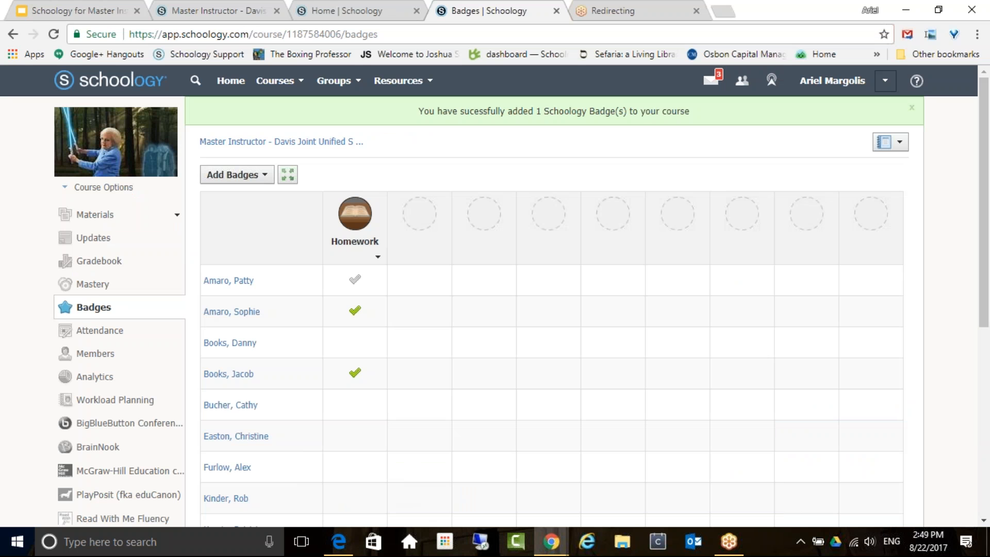
{"action": "left_click", "coordinate": [98, 309]}
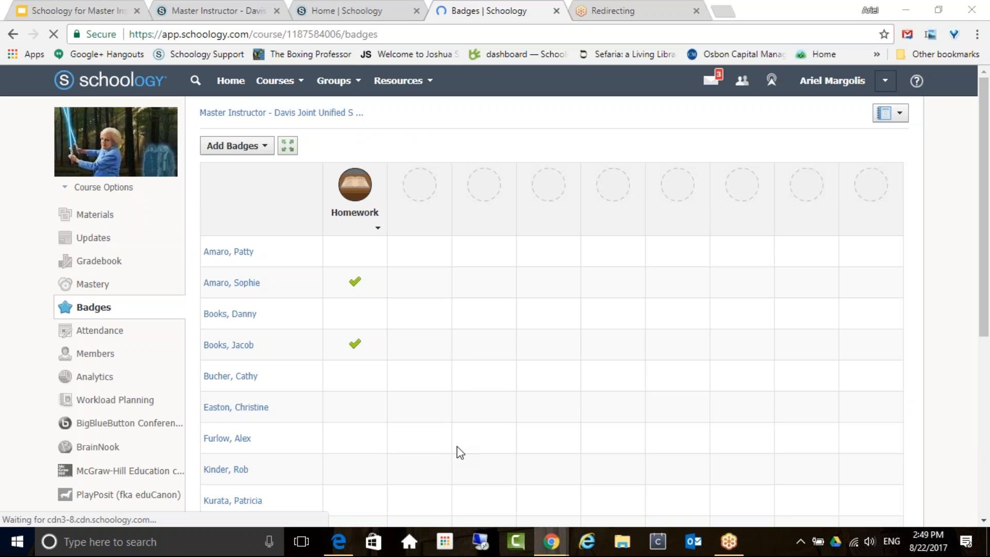
{"action": "scroll", "coordinate": [846, 152], "scroll_direction": "down", "scroll_amount": 3}
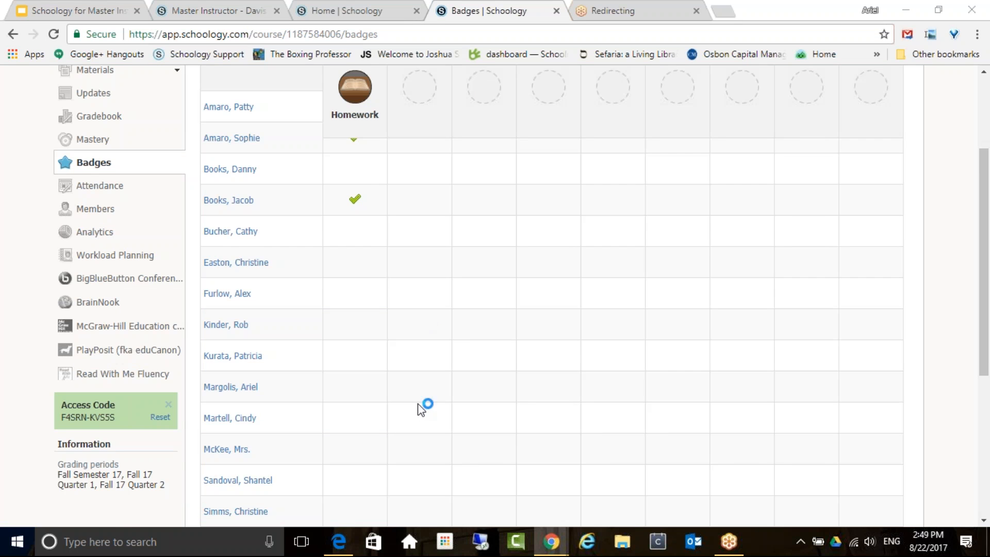
{"action": "scroll", "coordinate": [421, 417], "scroll_direction": "up", "scroll_amount": 3}
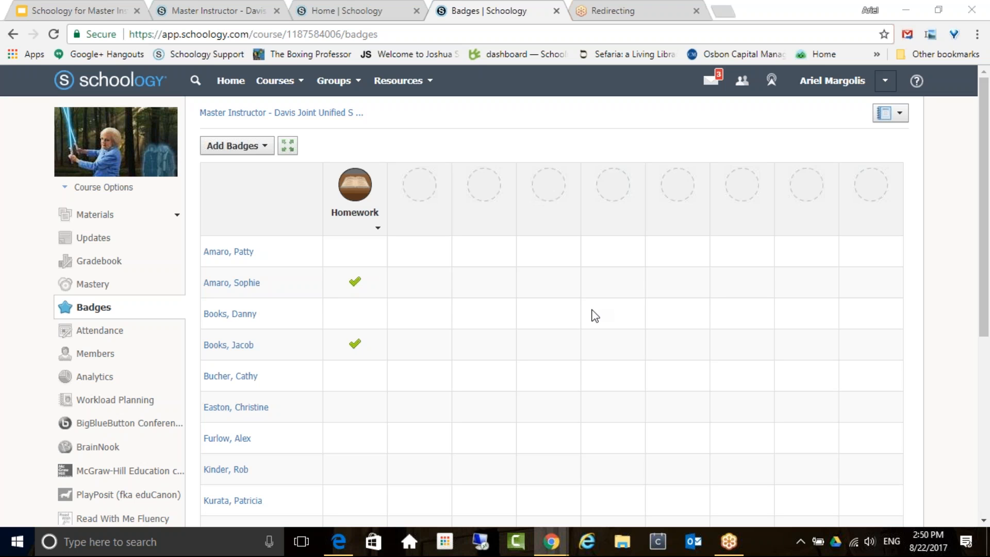
Leave the BigBlueButton conference page and open the Materials page of the Davis Joint Unified School District course.
{"action": "left_click", "coordinate": [211, 3]}
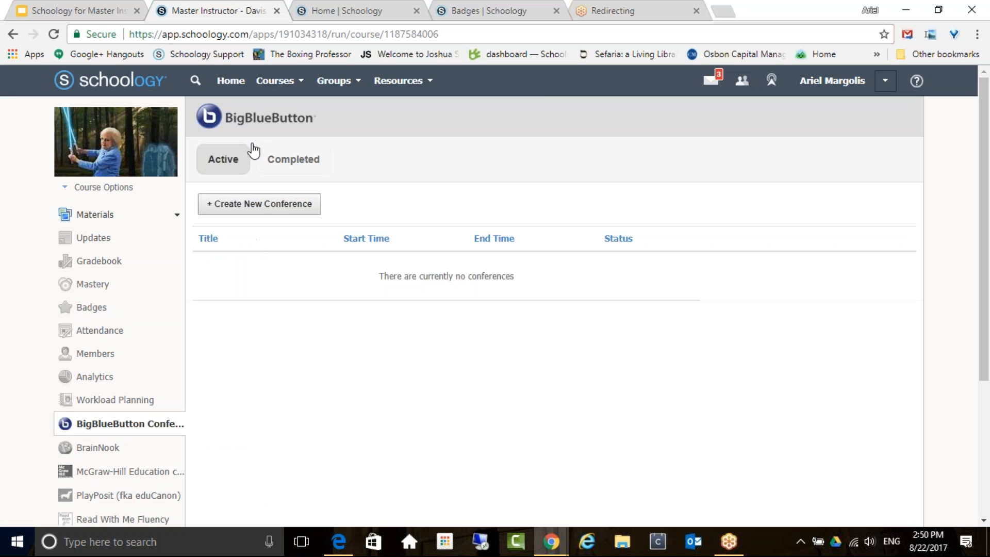
{"action": "left_click", "coordinate": [275, 80]}
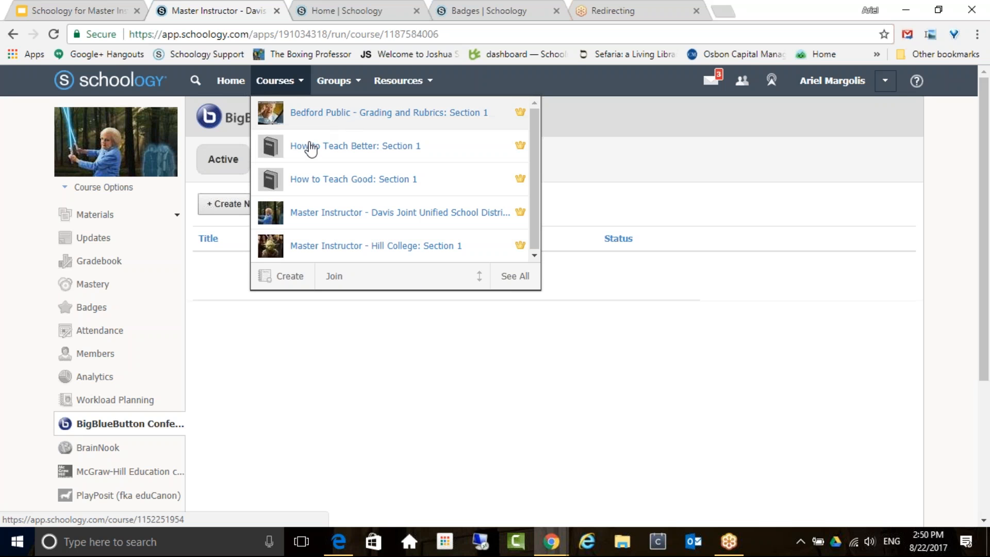
{"action": "left_click", "coordinate": [318, 215]}
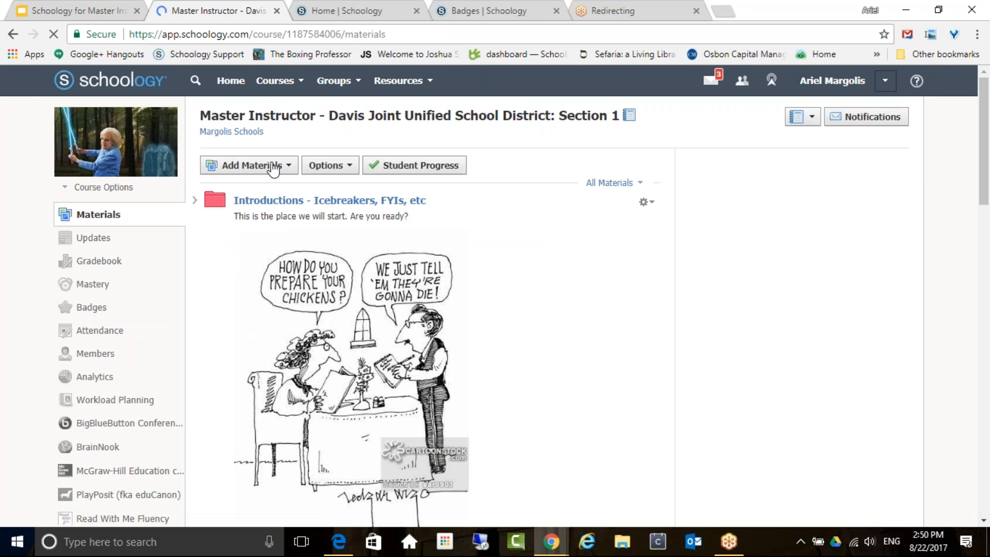
Start a new assignment named "Lightsaber 101" with the description "Build your own lightsaber".
{"action": "left_click", "coordinate": [273, 167]}
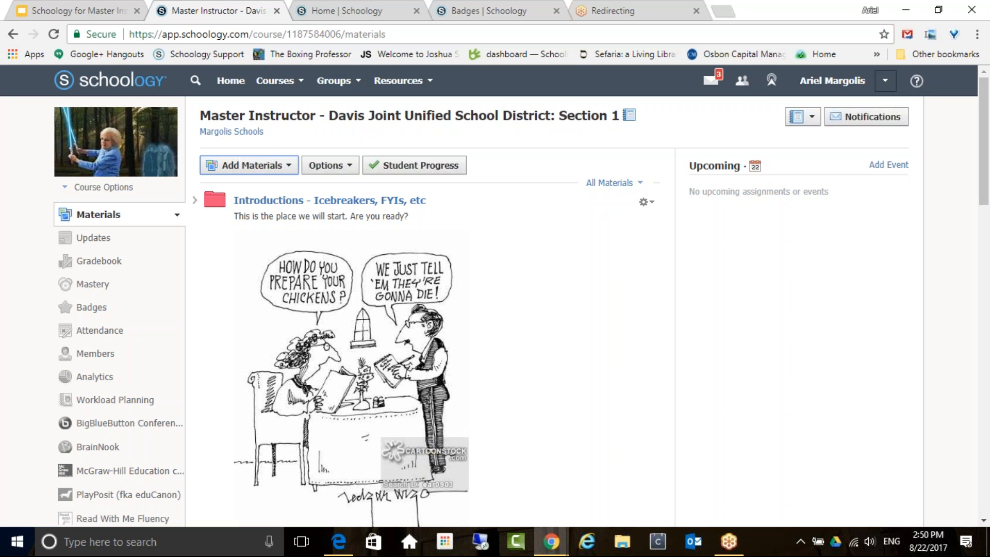
{"action": "left_click", "coordinate": [268, 165]}
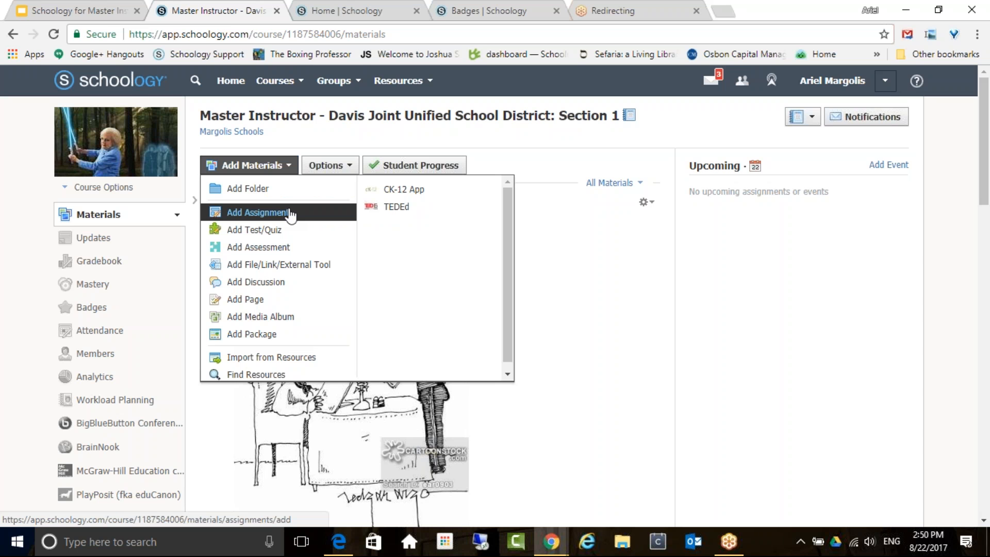
{"action": "left_click", "coordinate": [273, 213]}
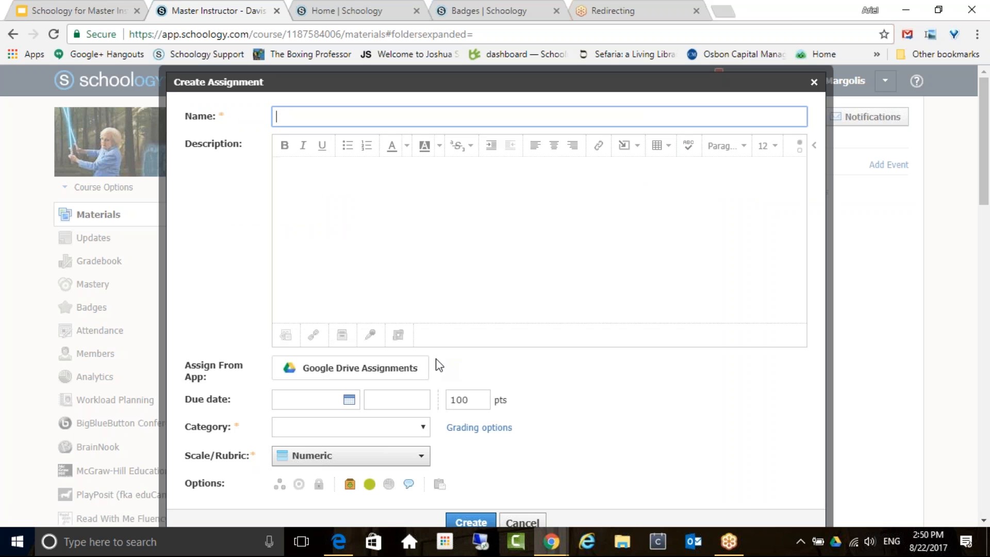
{"action": "left_click", "coordinate": [309, 118]}
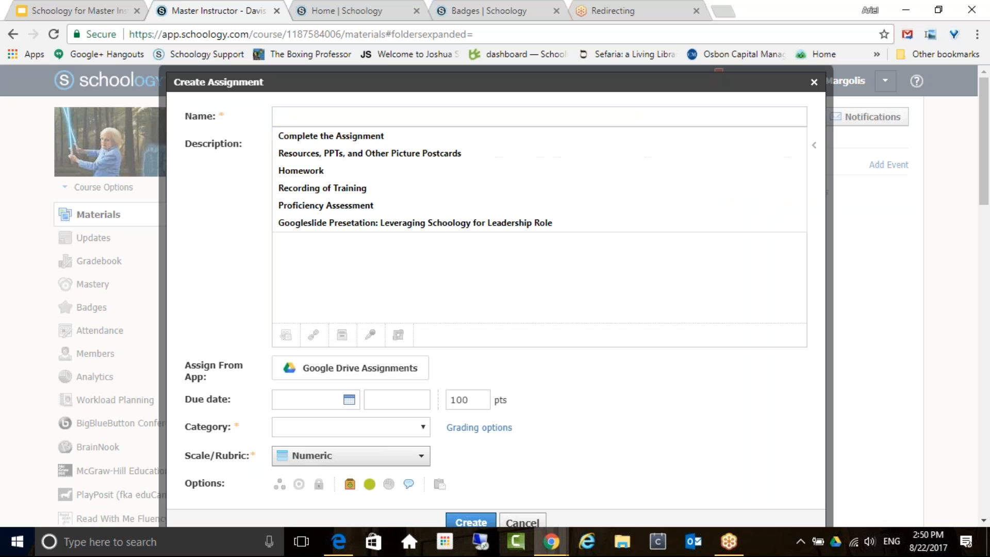
{"action": "type", "text": "lIGHTSA"}
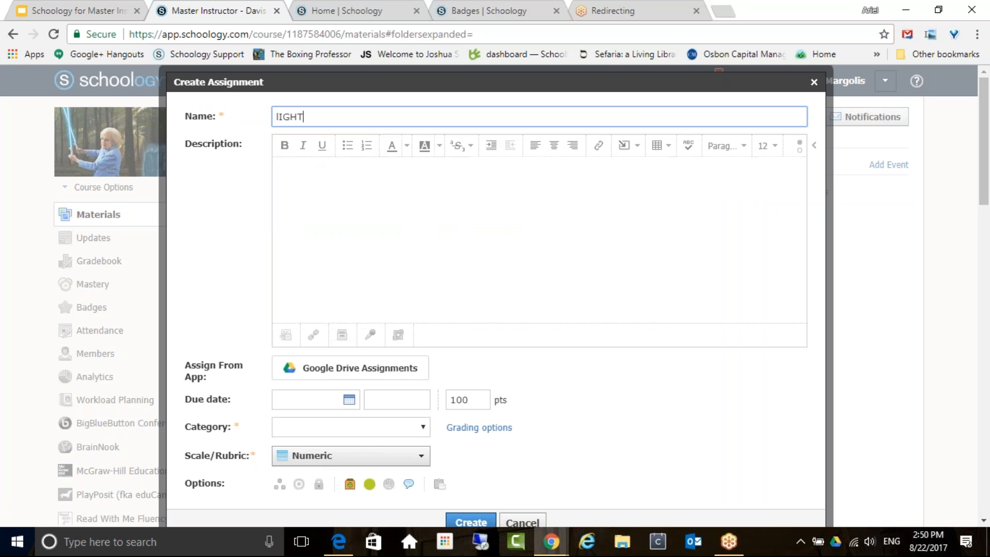
{"action": "key", "text": "BackSpace"}
{"action": "key", "text": "BackSpace"}
{"action": "key", "text": "BackSpace"}
{"action": "key", "text": "BackSpace"}
{"action": "key", "text": "BackSpace"}
{"action": "key", "text": "BackSpace"}
{"action": "key", "text": "BackSpace"}
{"action": "type", "text": "Lightsaber 101"}
{"action": "left_click", "coordinate": [355, 203]}
{"action": "type", "text": "Build yo"}
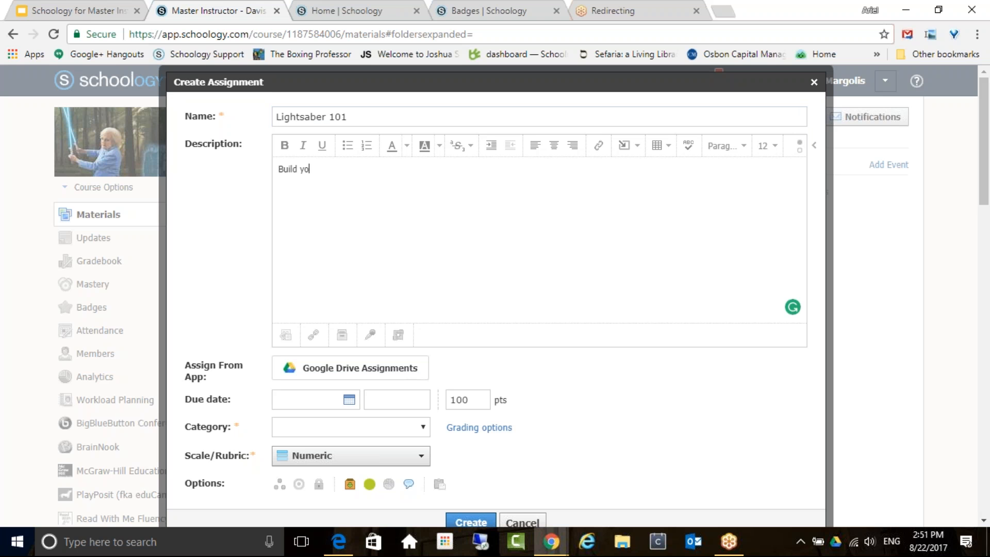
{"action": "type", "text": "ur own lightsaber"}
Choose Google Drive Assignments for the assignment, connect the instructor's Google account and allow Schoology access to its Drive files.
{"action": "left_click", "coordinate": [332, 372]}
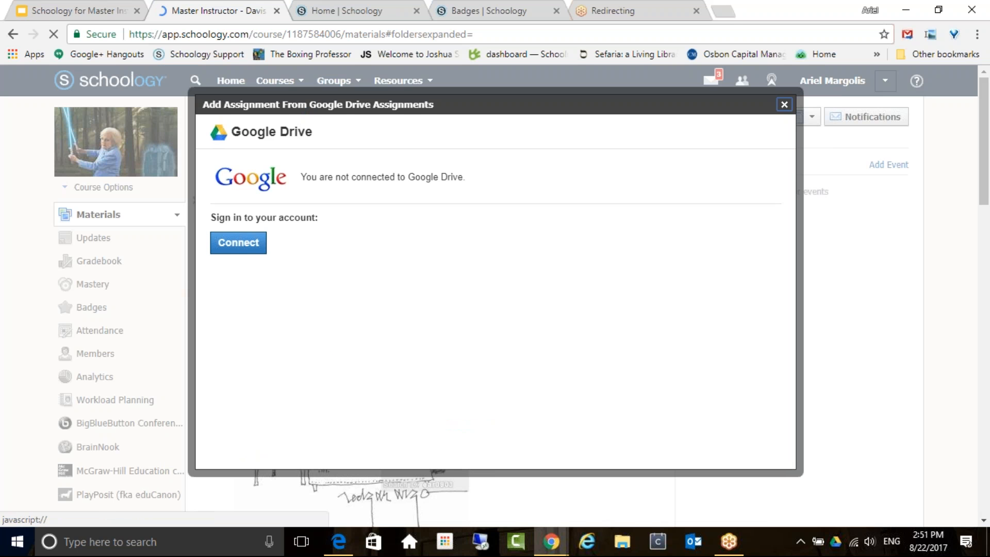
{"action": "left_click", "coordinate": [239, 243]}
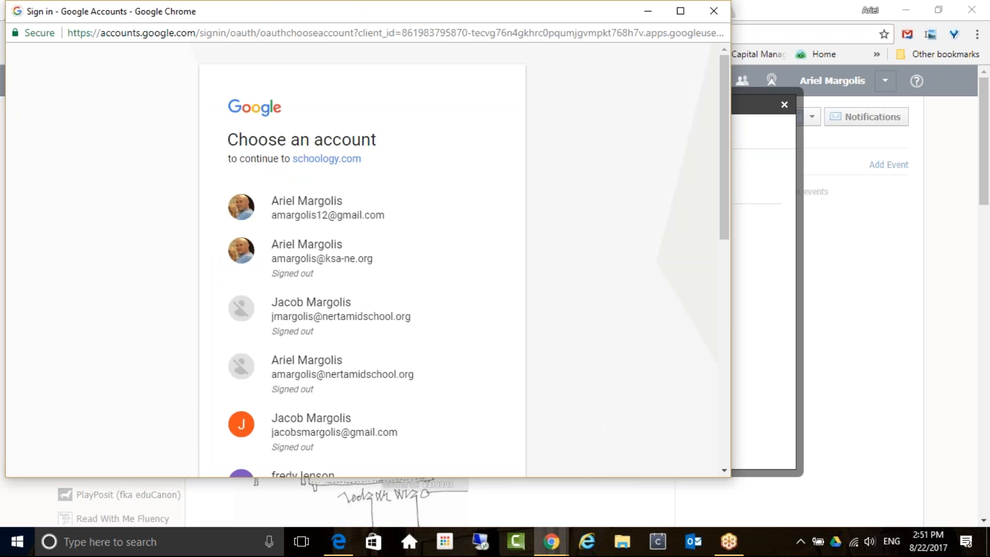
{"action": "scroll", "coordinate": [349, 379], "scroll_direction": "down", "scroll_amount": 4}
{"action": "scroll", "coordinate": [349, 379], "scroll_direction": "up", "scroll_amount": 1}
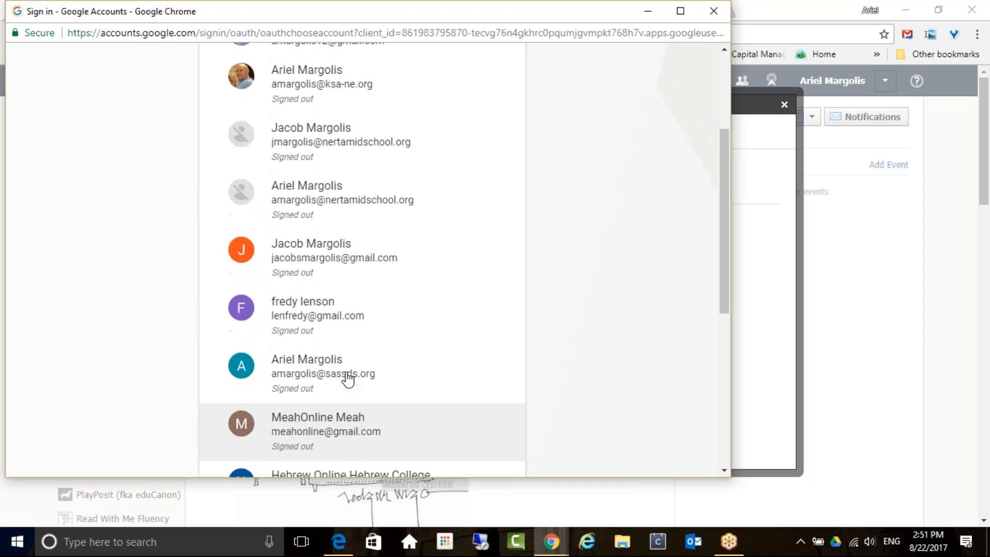
{"action": "scroll", "coordinate": [348, 378], "scroll_direction": "up", "scroll_amount": 3}
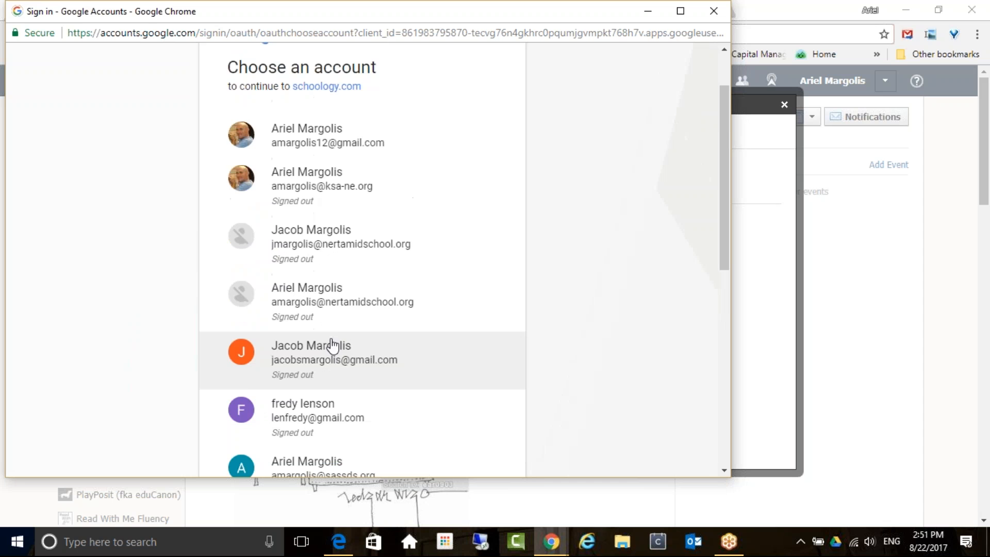
{"action": "left_click", "coordinate": [382, 145]}
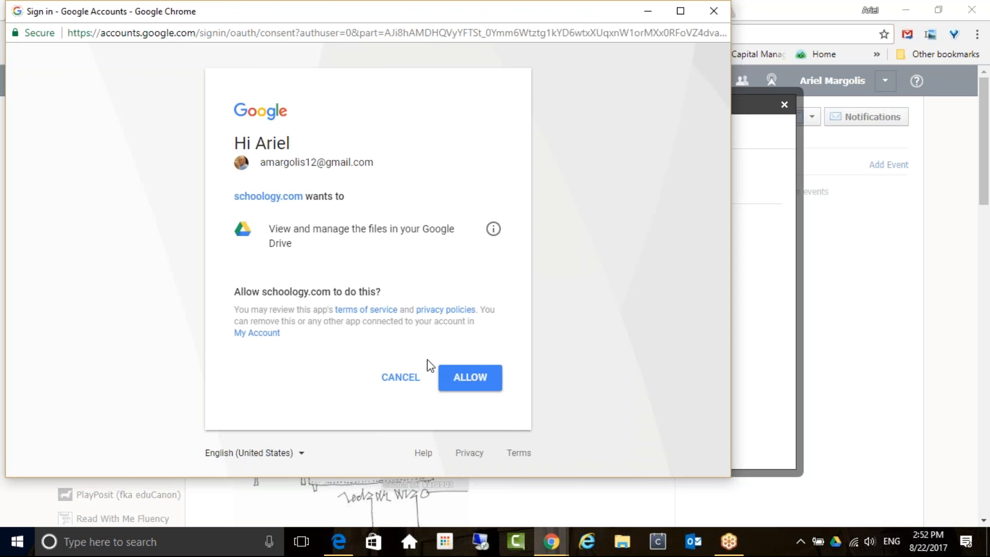
{"action": "left_click", "coordinate": [467, 377]}
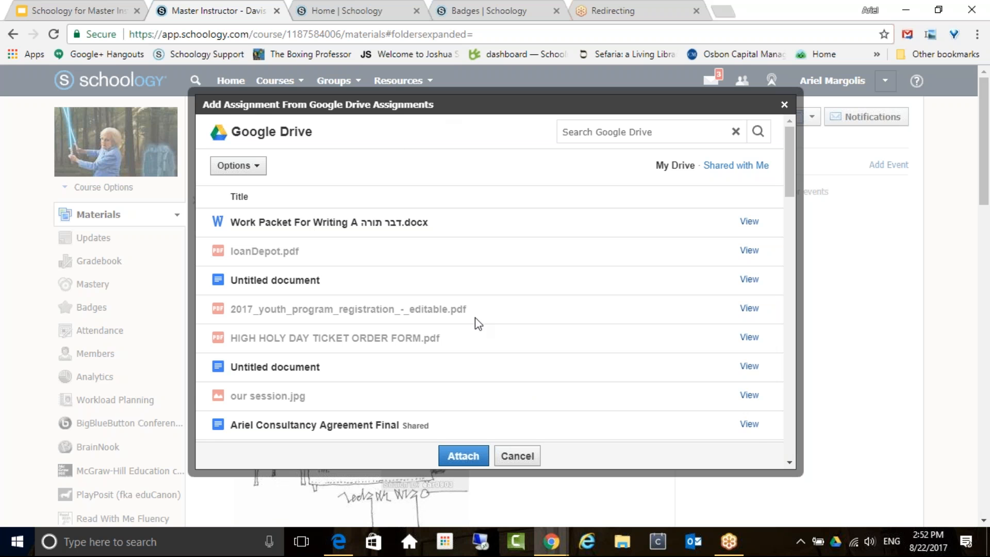
Attach the Google Drive document "VACATION_HOURS_REQUEST - 7-2017" to the assignment.
{"action": "scroll", "coordinate": [476, 305], "scroll_direction": "down", "scroll_amount": 4}
{"action": "left_click", "coordinate": [478, 304]}
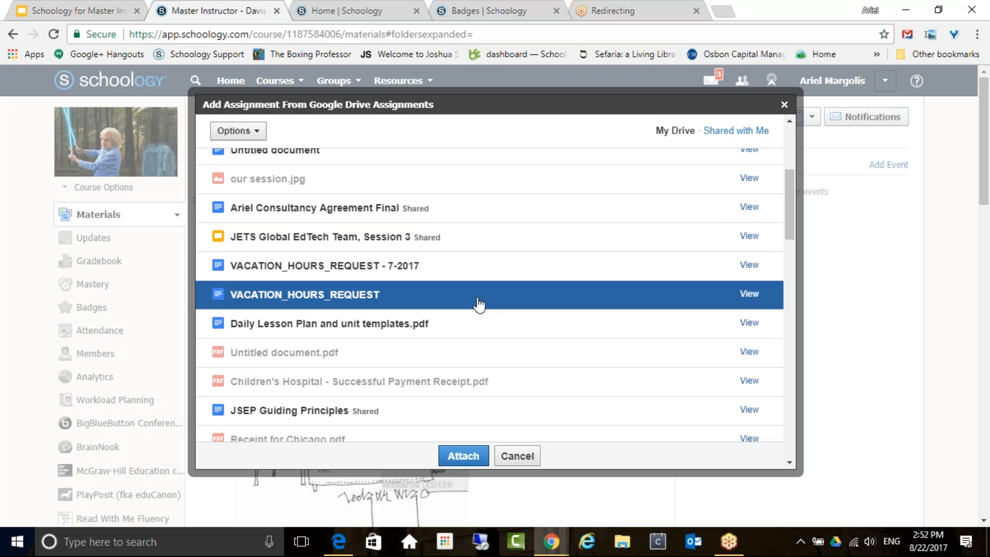
{"action": "left_click", "coordinate": [400, 272]}
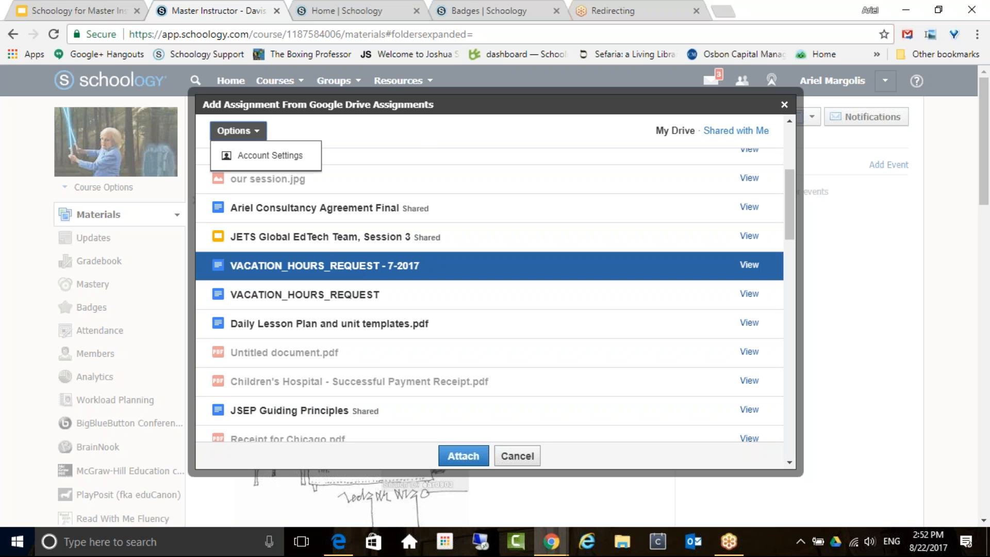
{"action": "left_click", "coordinate": [463, 444]}
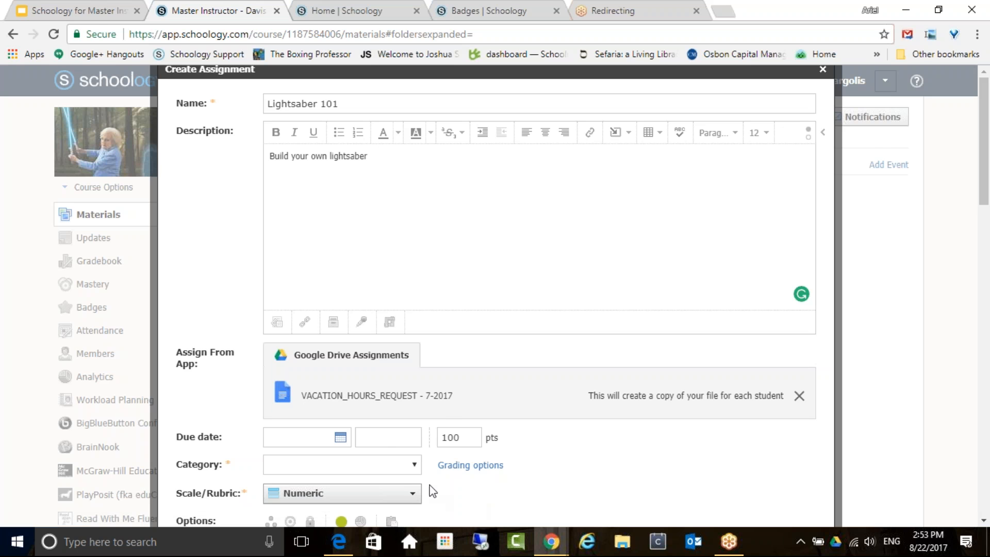
Set the due date to 8/22/17 at 11:59PM and the category to (Ungraded), and create the assignment.
{"action": "scroll", "coordinate": [432, 491], "scroll_direction": "down", "scroll_amount": 3}
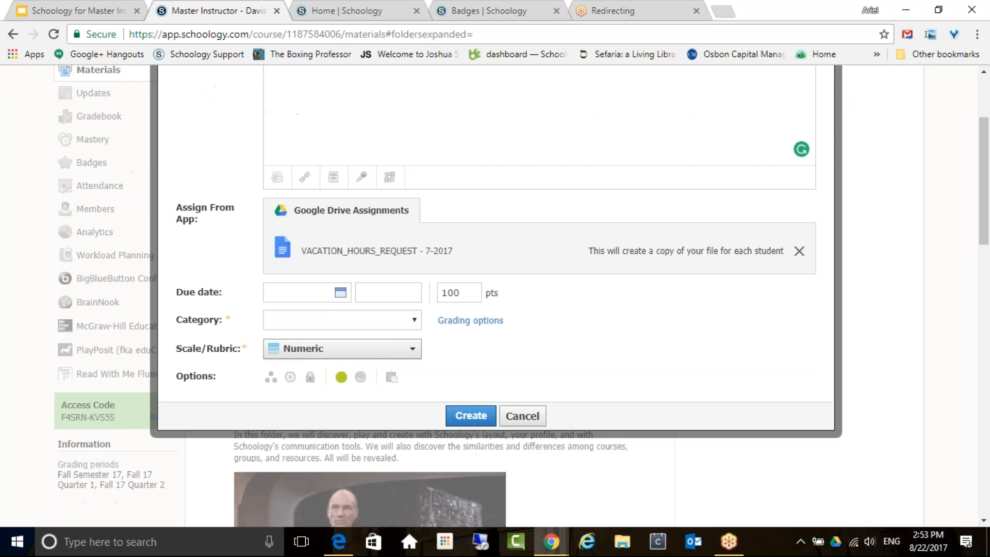
{"action": "left_click", "coordinate": [341, 293]}
{"action": "left_click", "coordinate": [340, 408]}
{"action": "left_click", "coordinate": [351, 320]}
{"action": "left_click", "coordinate": [351, 349]}
{"action": "scroll", "coordinate": [551, 496], "scroll_direction": "down", "scroll_amount": 3}
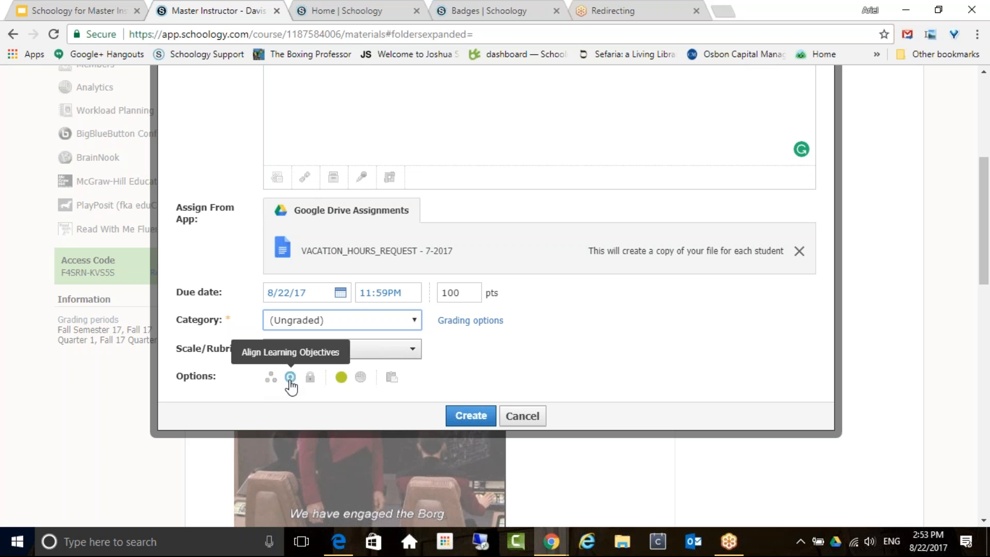
{"action": "left_click", "coordinate": [479, 416]}
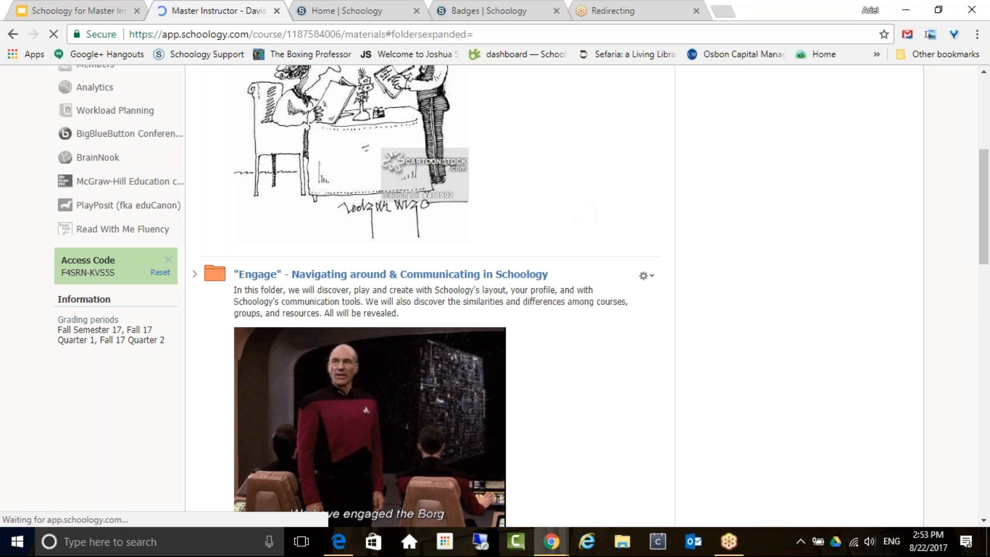
Open the new Lightsaber 101 assignment at the end of the course materials.
{"action": "scroll", "coordinate": [428, 294], "scroll_direction": "down", "scroll_amount": 20}
{"action": "scroll", "coordinate": [428, 294], "scroll_direction": "down", "scroll_amount": 1}
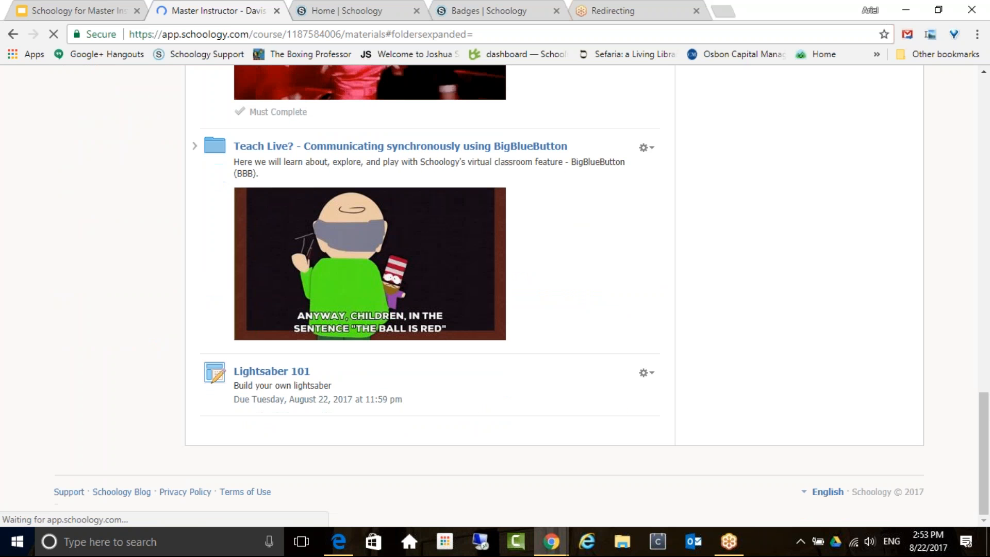
{"action": "left_click", "coordinate": [286, 379]}
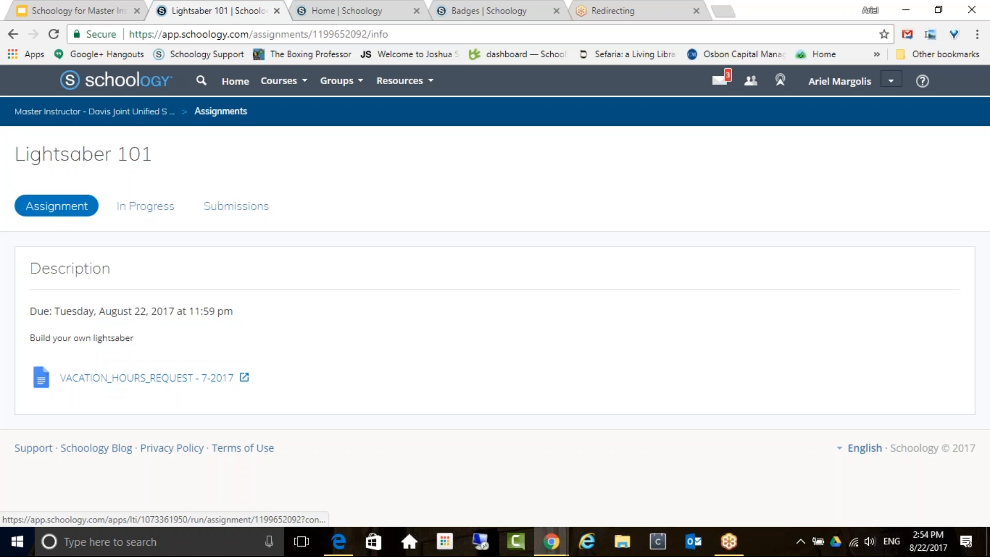
Review the assignment's In Progress student list and its Submissions view, and return to the assignment description.
{"action": "left_click", "coordinate": [141, 211]}
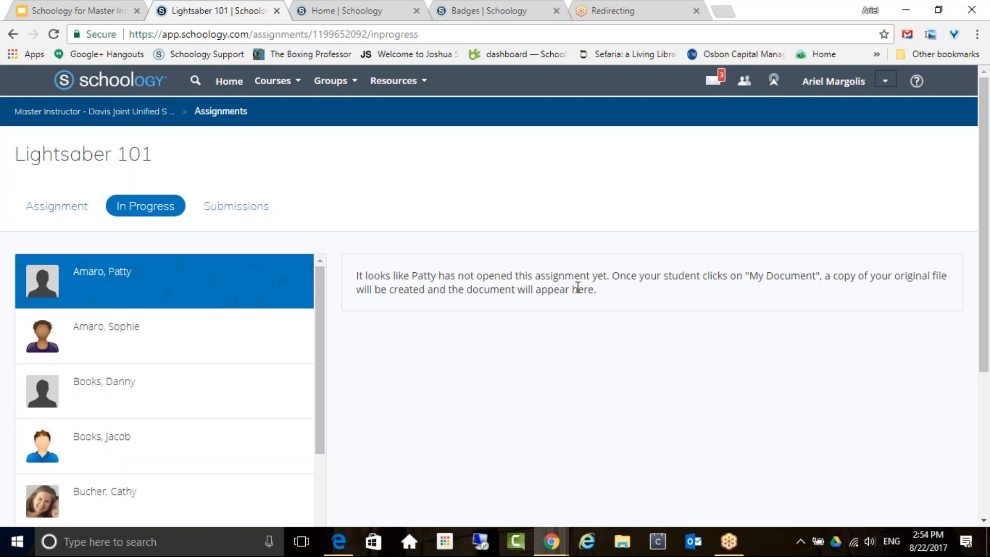
{"action": "scroll", "coordinate": [574, 285], "scroll_direction": "down", "scroll_amount": 5}
{"action": "scroll", "coordinate": [325, 222], "scroll_direction": "up", "scroll_amount": 1}
{"action": "left_click_drag", "start_coordinate": [318, 215], "coordinate": [536, 313]}
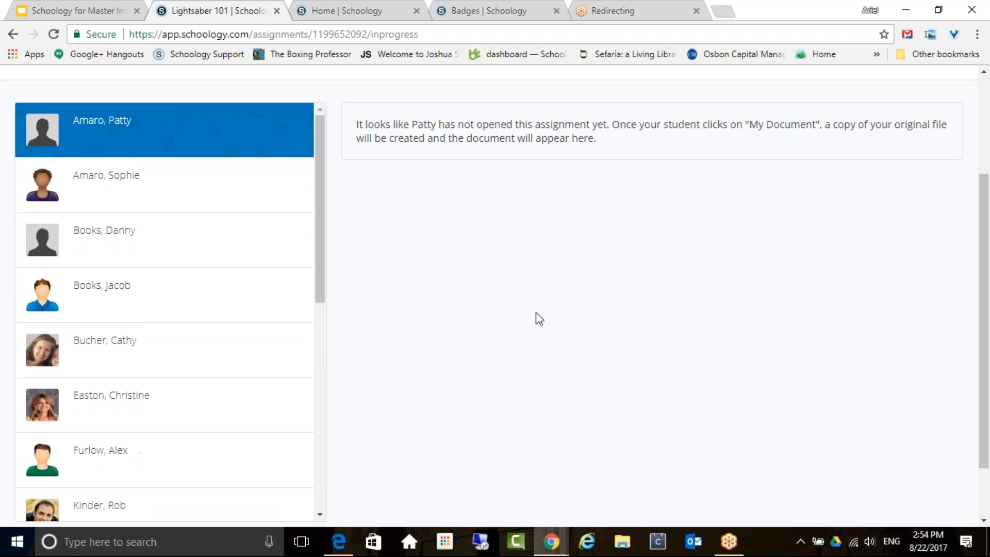
{"action": "scroll", "coordinate": [550, 329], "scroll_direction": "up", "scroll_amount": 3}
{"action": "left_click", "coordinate": [222, 206]}
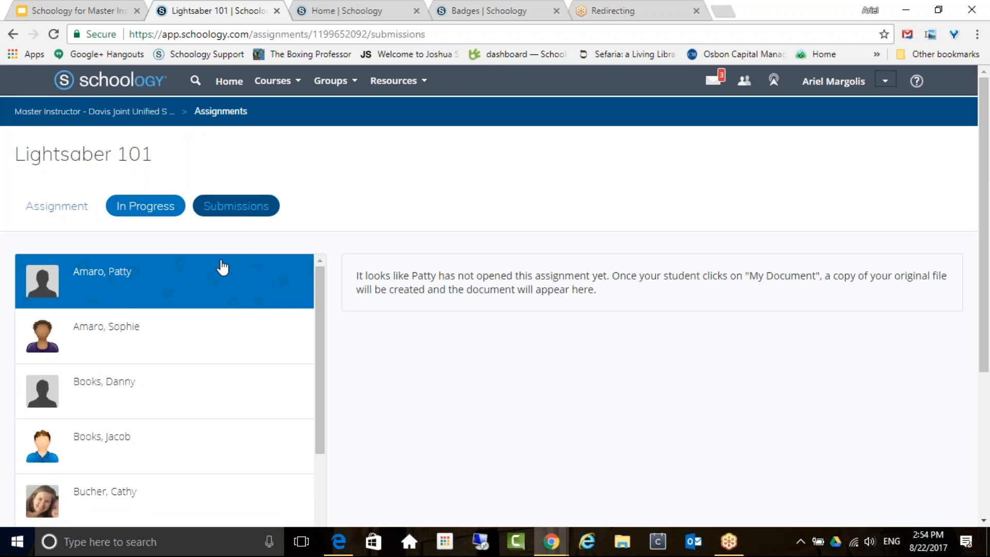
{"action": "left_click", "coordinate": [78, 214]}
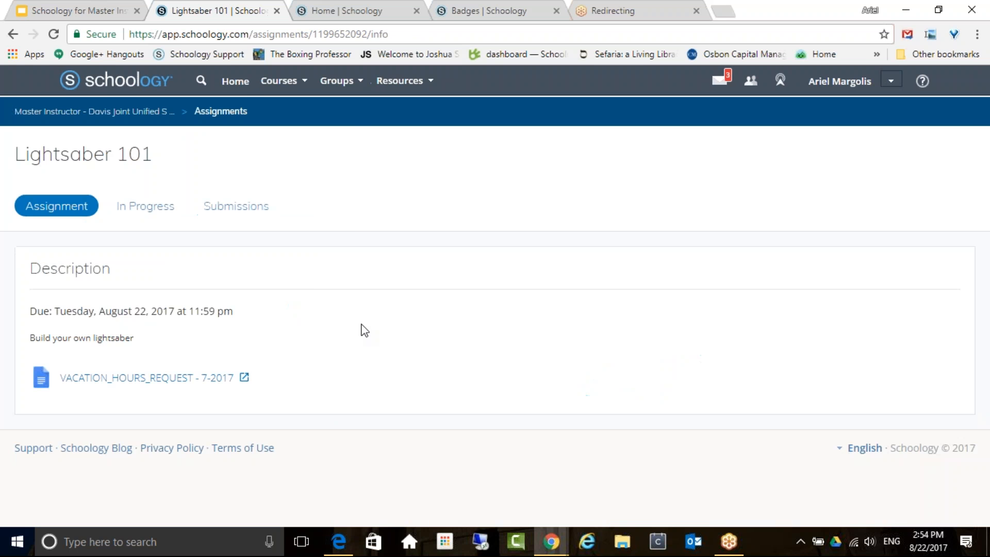
Check the in-progress documents of two individual students further down the In Progress list.
{"action": "left_click", "coordinate": [152, 211]}
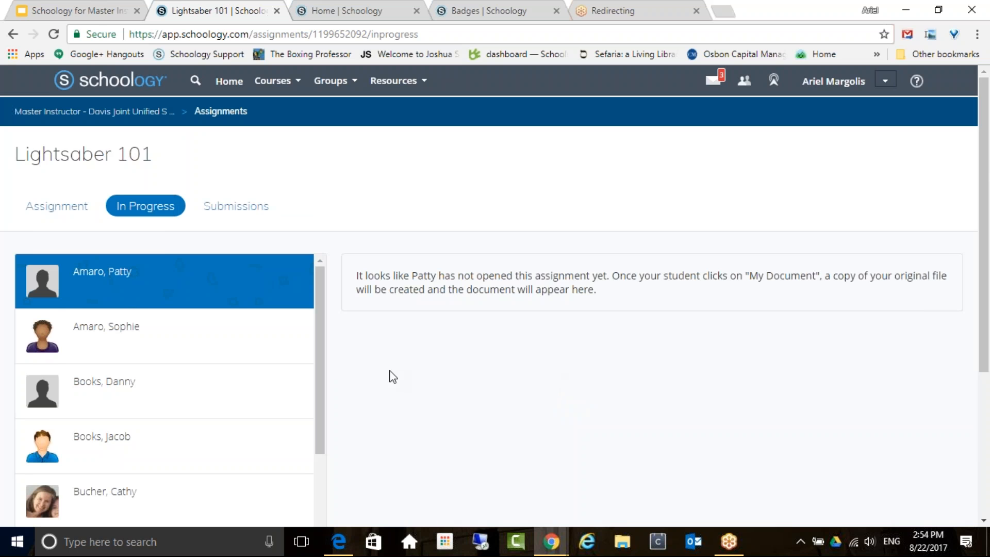
{"action": "scroll", "coordinate": [382, 371], "scroll_direction": "down", "scroll_amount": 3}
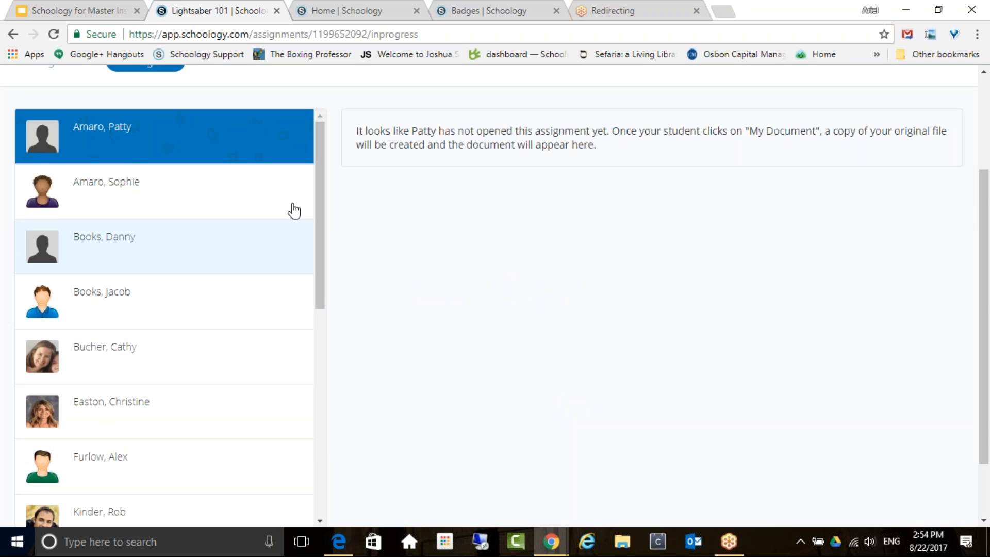
{"action": "left_click_drag", "start_coordinate": [317, 163], "coordinate": [333, 327]}
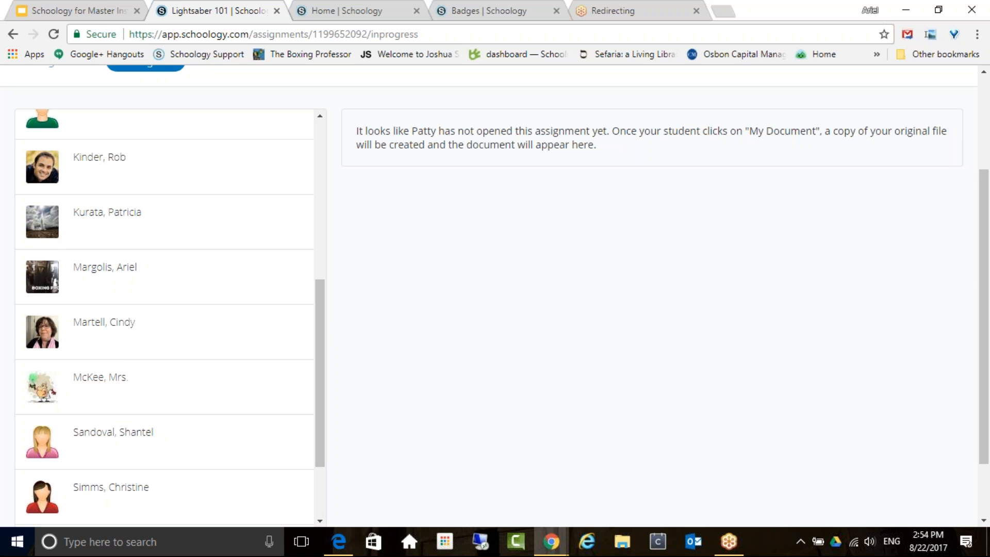
{"action": "left_click", "coordinate": [161, 168]}
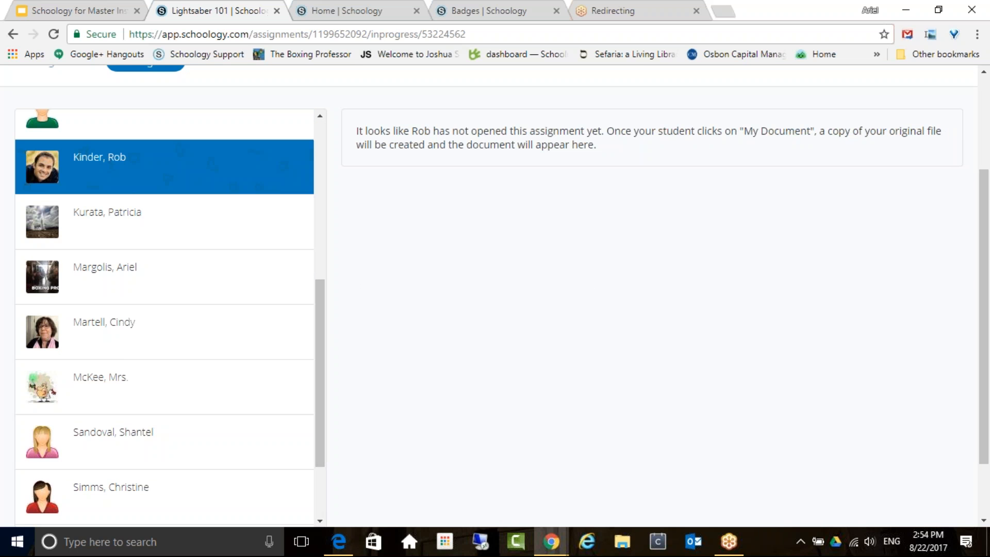
{"action": "left_click", "coordinate": [147, 291]}
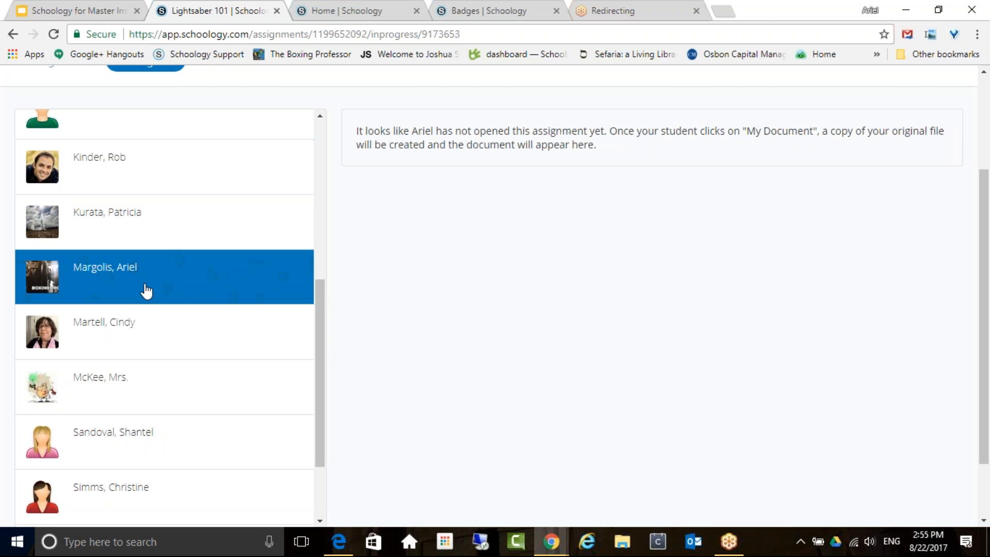
{"action": "left_click_drag", "start_coordinate": [316, 314], "coordinate": [281, 131]}
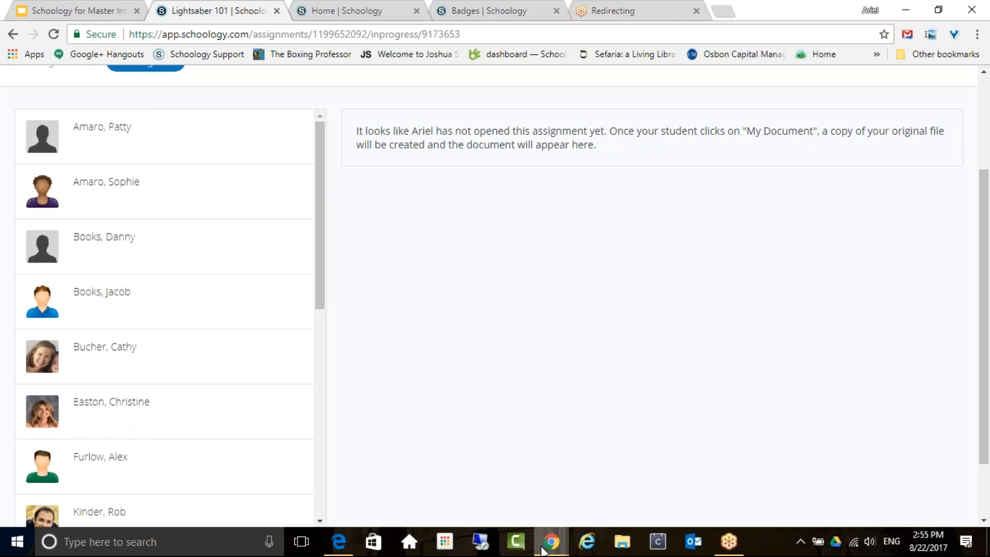
Switch to the student's browser window and open Lightsaber 101 in the Davis Joint Unified School District course.
{"action": "mouse_move", "coordinate": [551, 541]}
{"action": "left_click", "coordinate": [663, 490]}
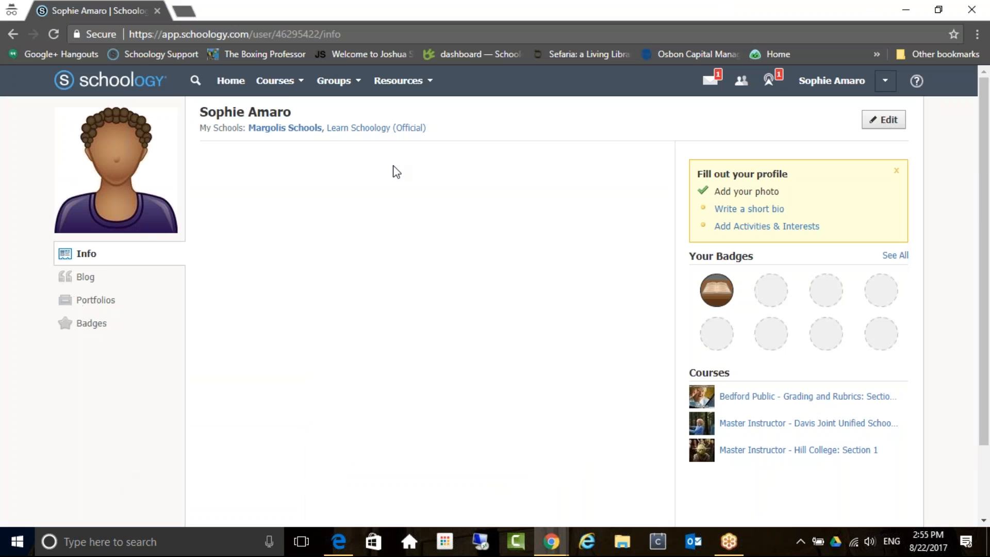
{"action": "left_click", "coordinate": [290, 88]}
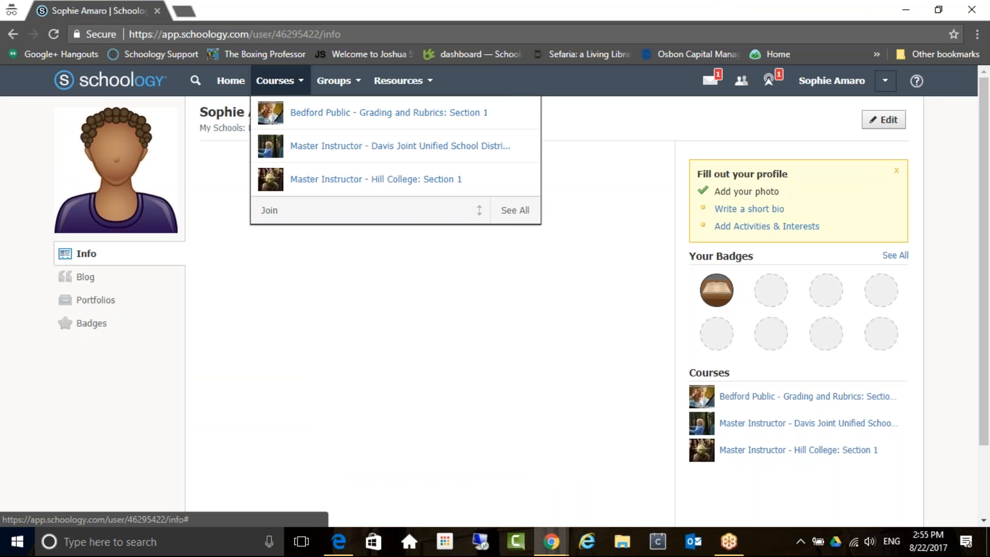
{"action": "left_click", "coordinate": [356, 149]}
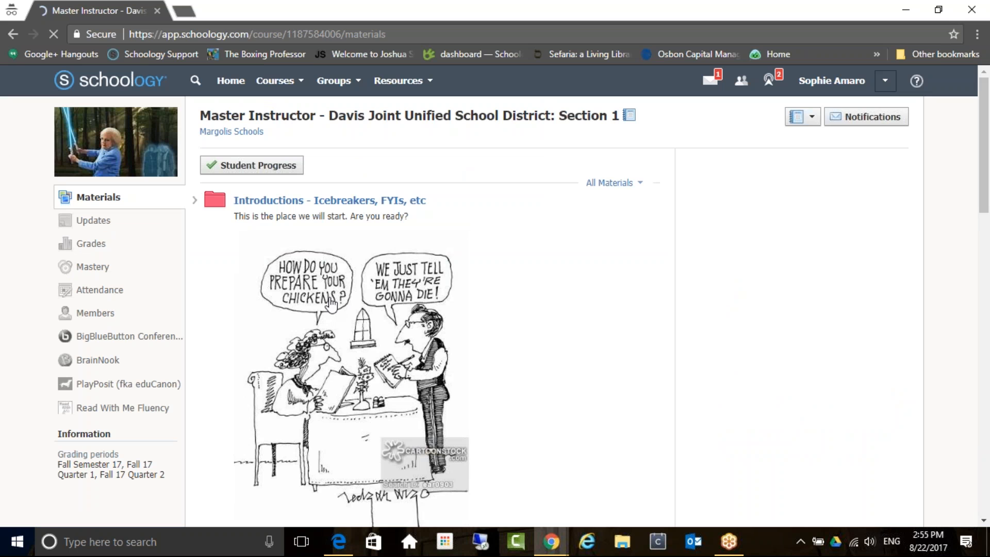
{"action": "scroll", "coordinate": [330, 304], "scroll_direction": "down", "scroll_amount": 15}
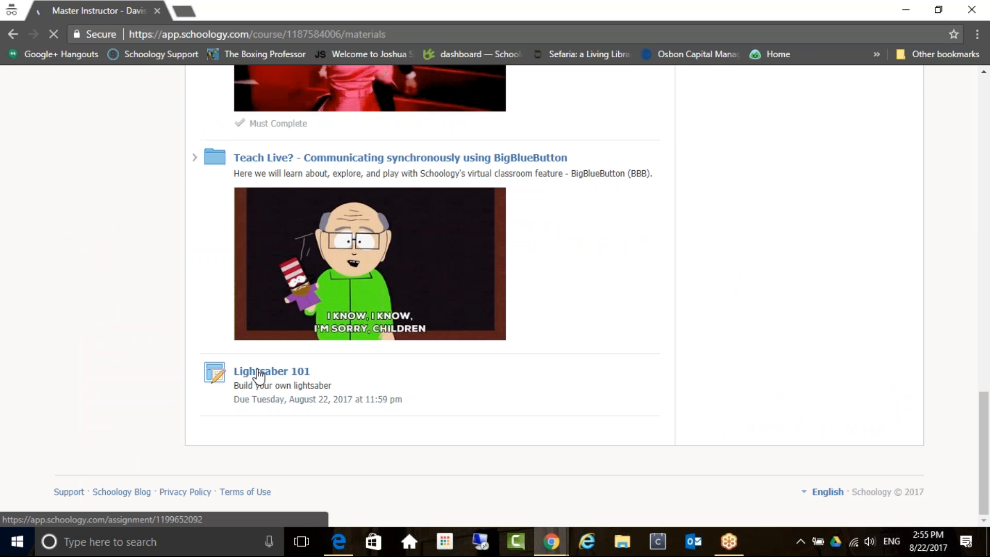
{"action": "left_click", "coordinate": [259, 374]}
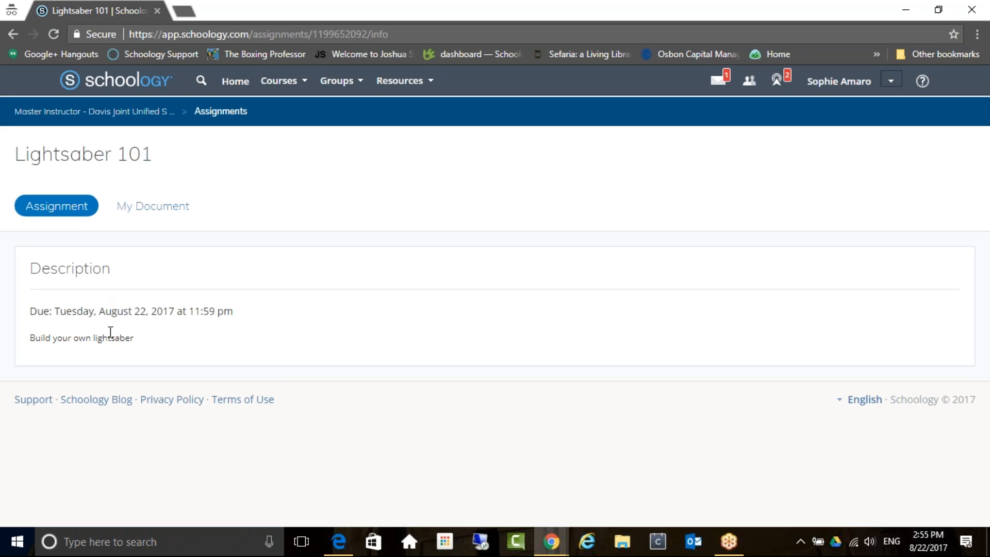
Open the student's My Document page, view the Google Drive sign-in for connecting an account, and close the sign-in window.
{"action": "left_click", "coordinate": [152, 212]}
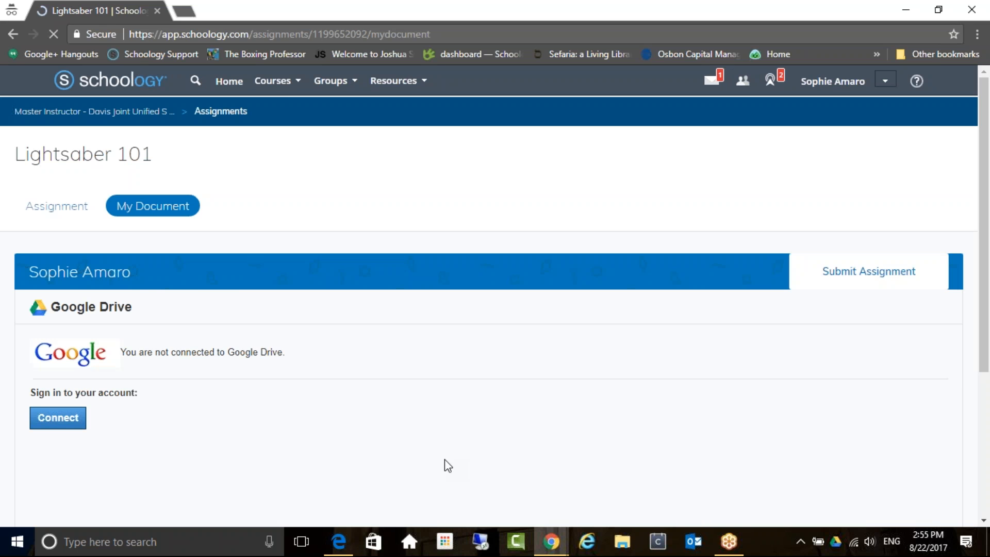
{"action": "left_click", "coordinate": [74, 428]}
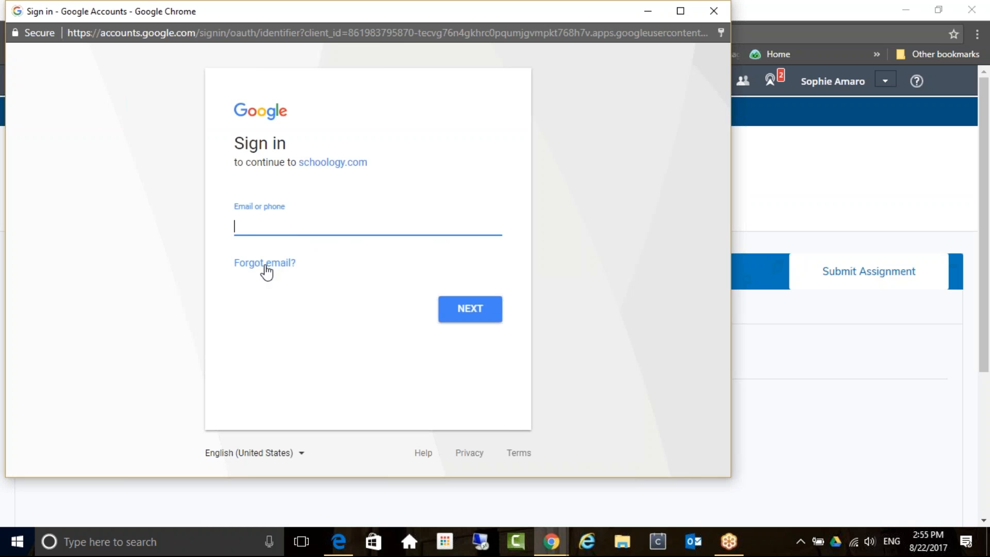
{"action": "left_click_drag", "start_coordinate": [299, 163], "coordinate": [358, 162]}
{"action": "left_click", "coordinate": [285, 165]}
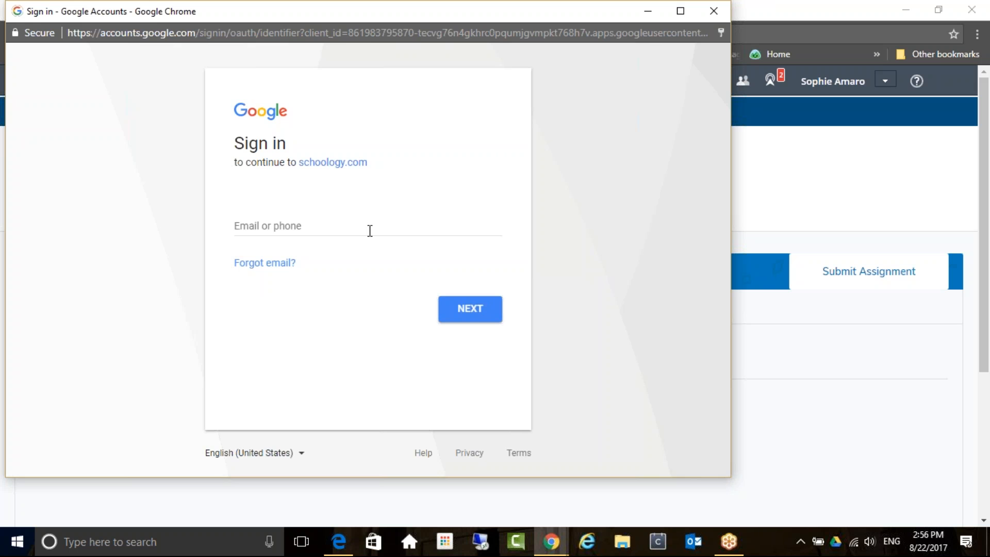
{"action": "left_click", "coordinate": [713, 14]}
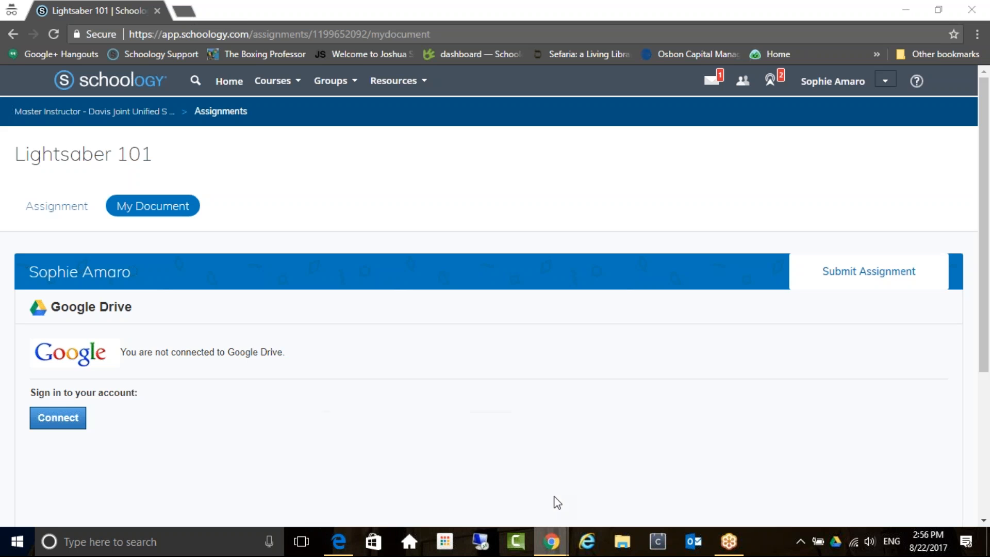
Return to the instructor's window and check the same student's document in the In Progress list.
{"action": "left_click", "coordinate": [349, 499]}
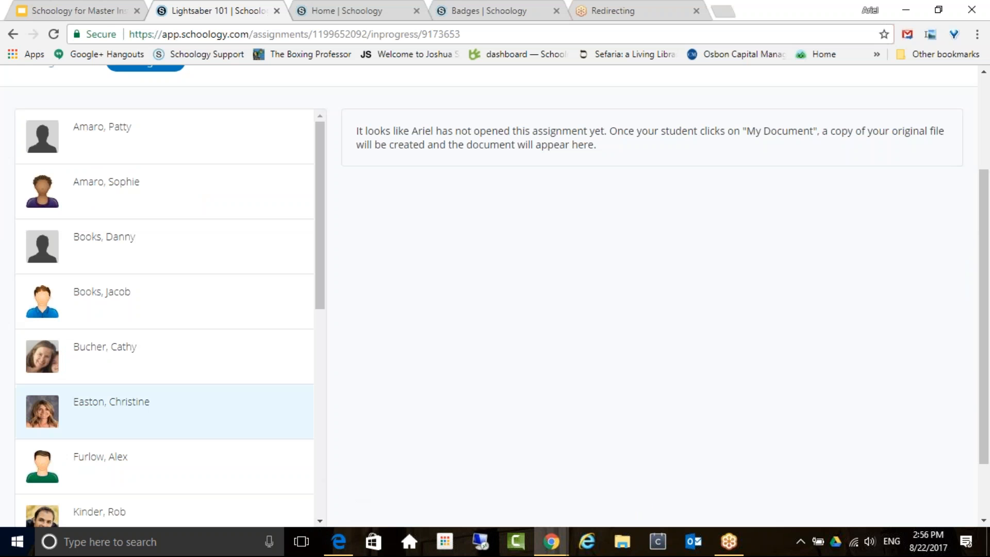
{"action": "scroll", "coordinate": [181, 392], "scroll_direction": "up", "scroll_amount": 1}
{"action": "left_click", "coordinate": [166, 345]}
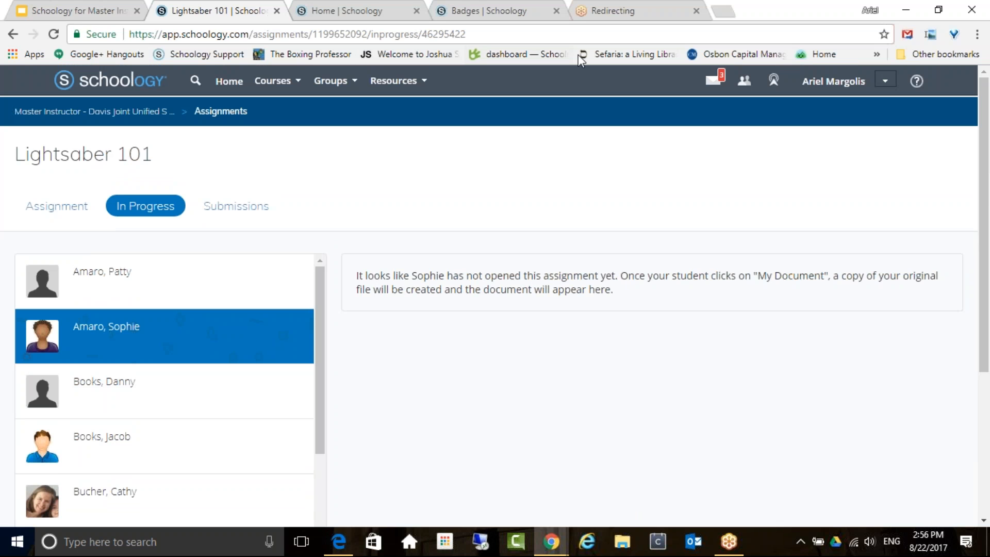
Open the google.com home page in a new browser tab.
{"action": "left_click", "coordinate": [724, 11]}
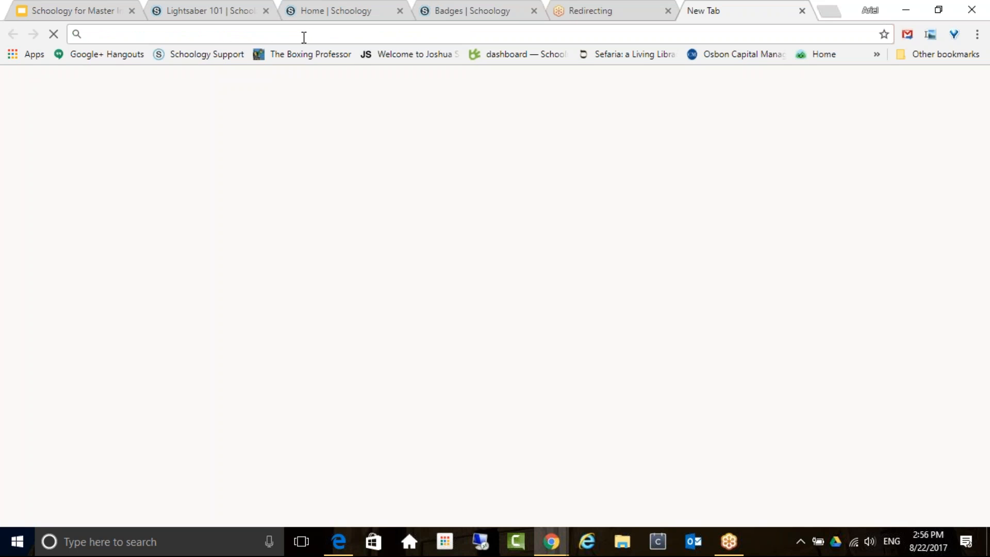
{"action": "type", "text": "goolg"}
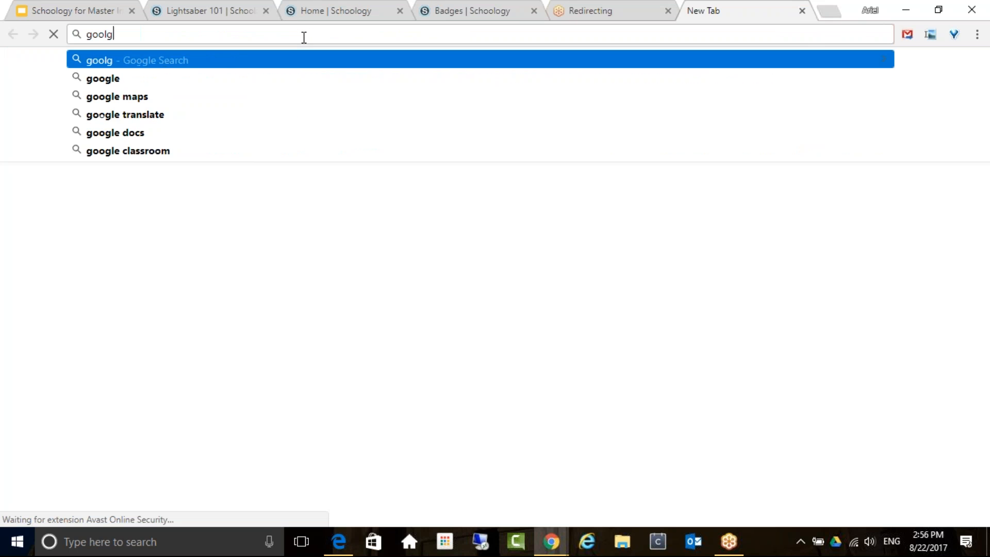
{"action": "key", "text": "BackSpace"}
{"action": "key", "text": "BackSpace"}
{"action": "type", "text": "gle."}
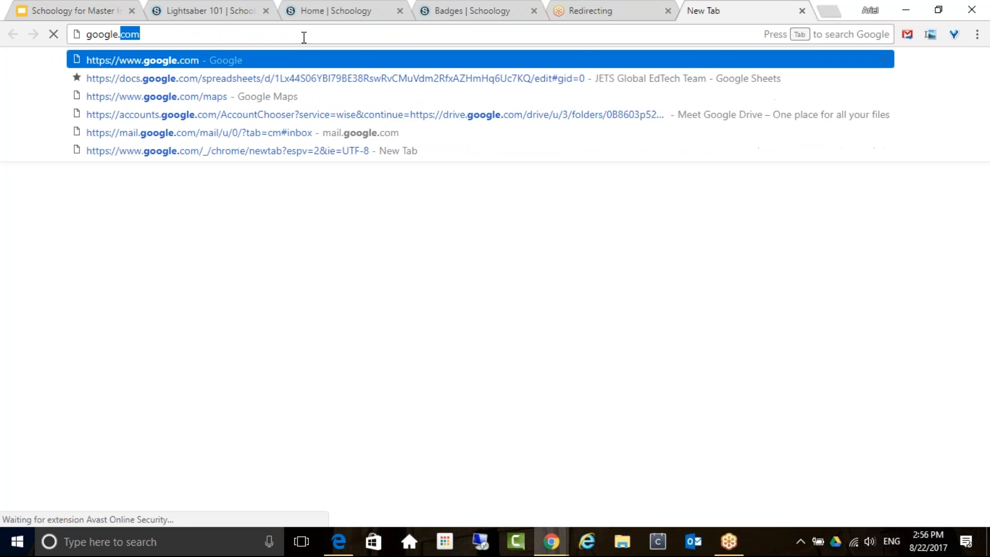
{"action": "key", "text": "Return"}
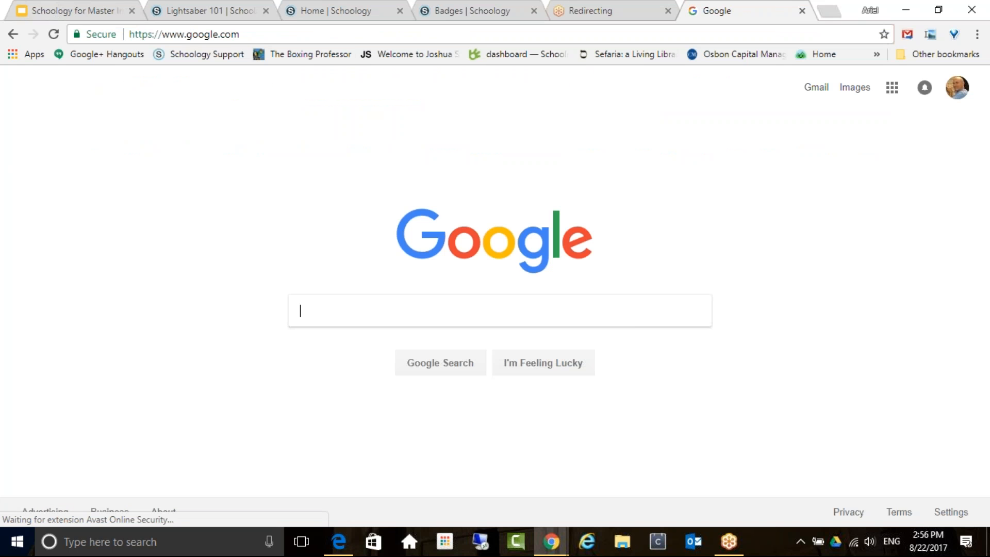
Return to Lightsaber 101 in Schoology and review its In Progress student list and Submissions page.
{"action": "left_click", "coordinate": [196, 8]}
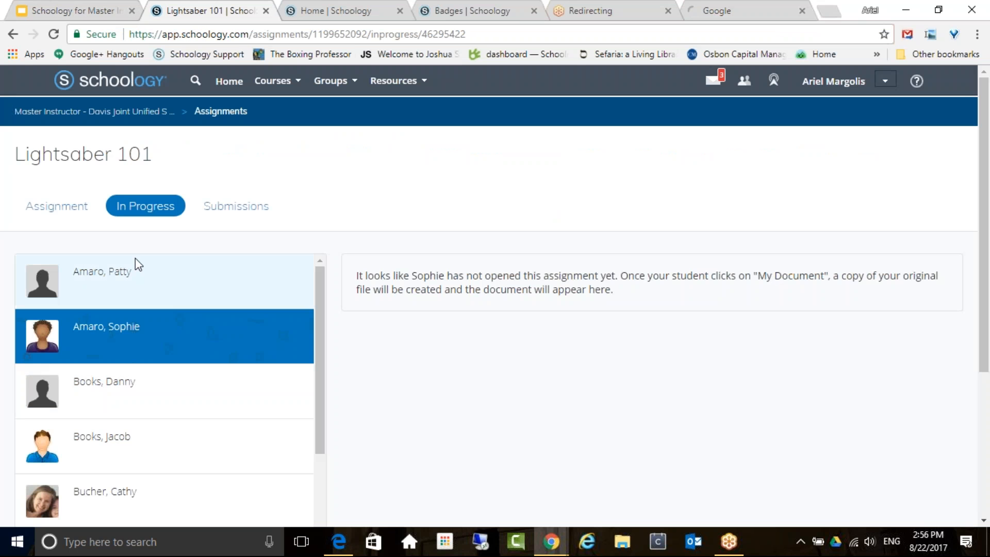
{"action": "scroll", "coordinate": [171, 439], "scroll_direction": "down", "scroll_amount": 1}
{"action": "scroll", "coordinate": [171, 439], "scroll_direction": "down", "scroll_amount": 10}
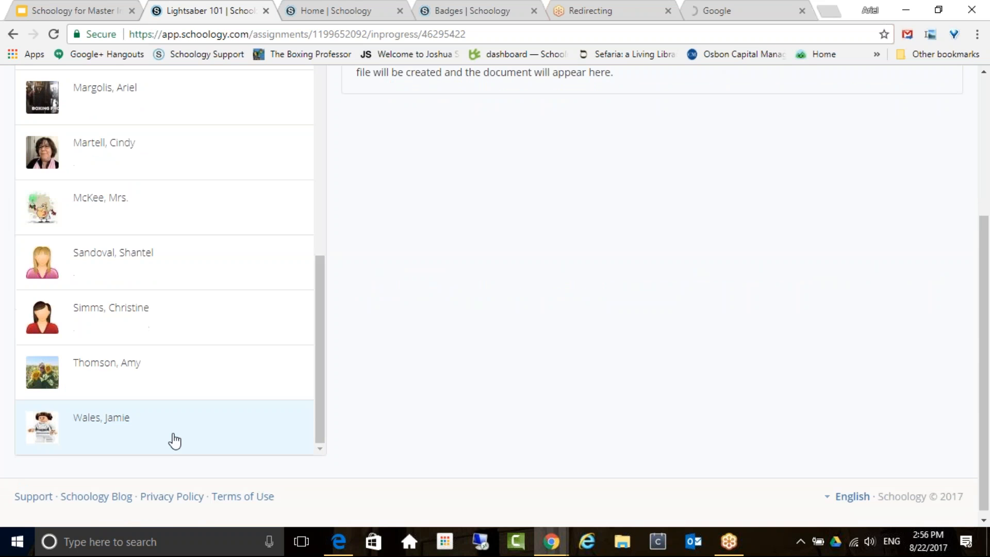
{"action": "scroll", "coordinate": [172, 440], "scroll_direction": "up", "scroll_amount": 6}
{"action": "scroll", "coordinate": [163, 386], "scroll_direction": "up", "scroll_amount": 8}
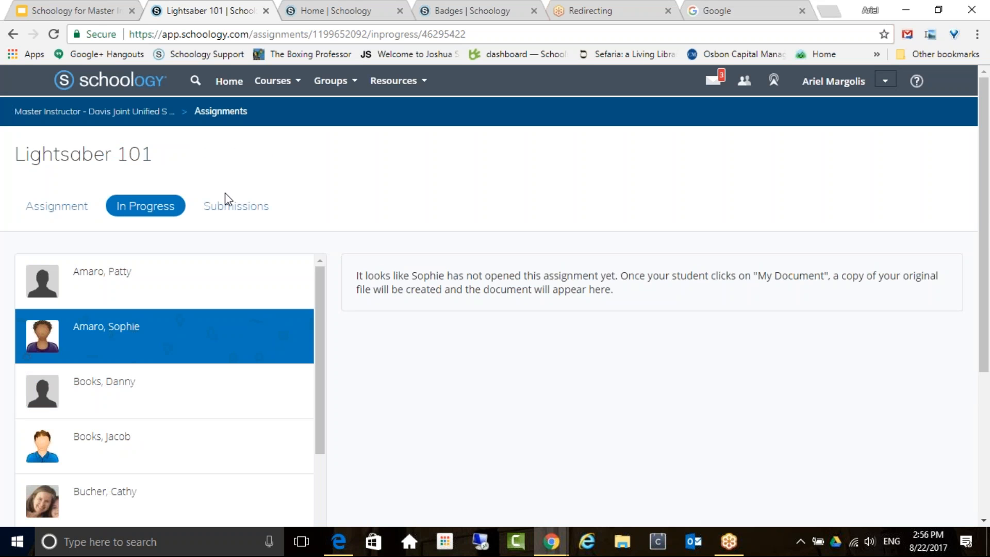
{"action": "left_click", "coordinate": [224, 205]}
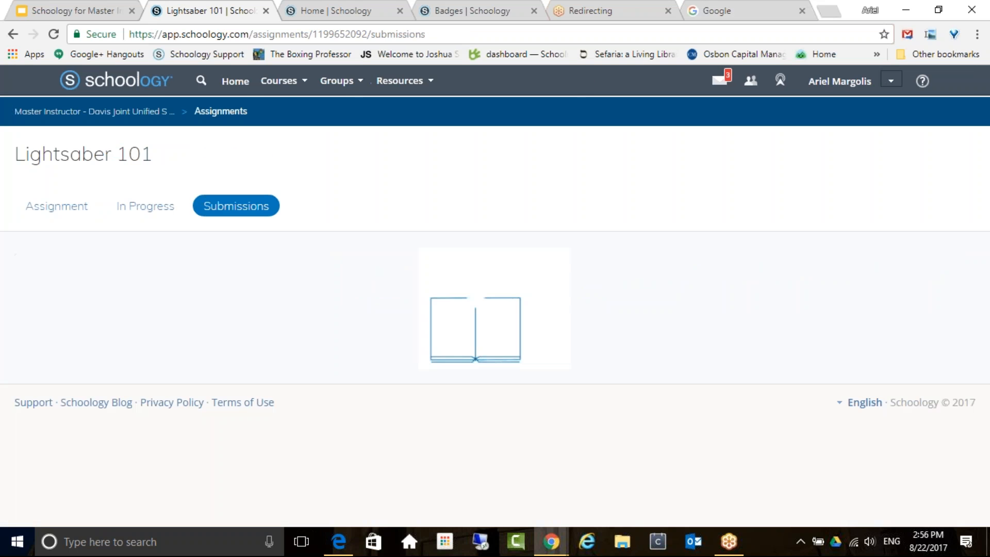
{"action": "scroll", "coordinate": [644, 382], "scroll_direction": "down", "scroll_amount": 3}
{"action": "scroll", "coordinate": [516, 356], "scroll_direction": "up", "scroll_amount": 3}
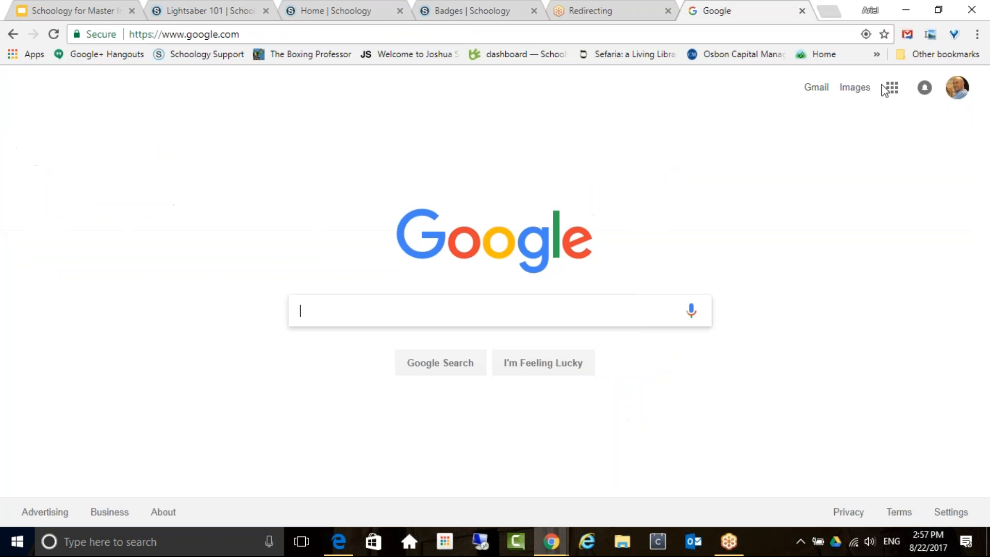
Open Google Drive from the Google home page and browse the files in My Drive.
{"action": "left_click", "coordinate": [892, 88]}
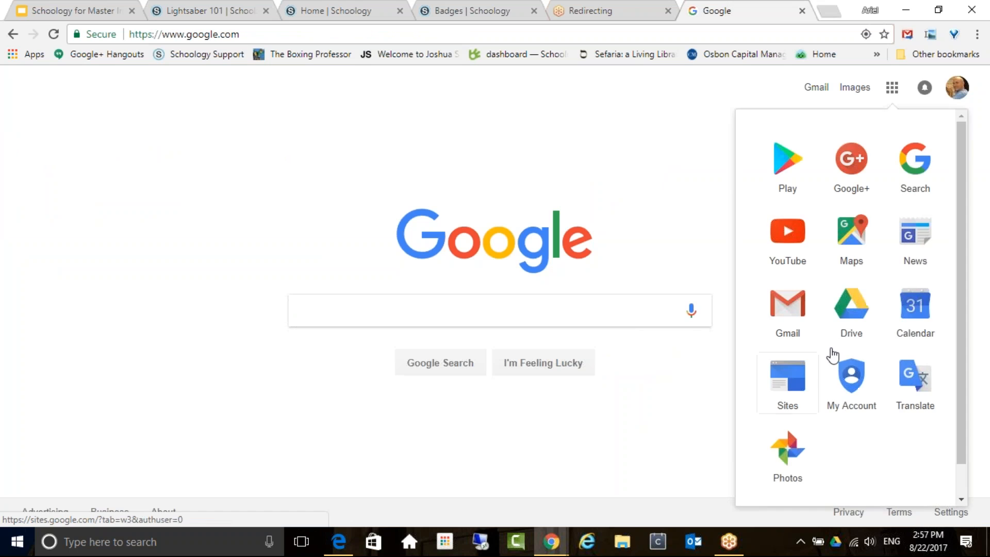
{"action": "left_click", "coordinate": [859, 318]}
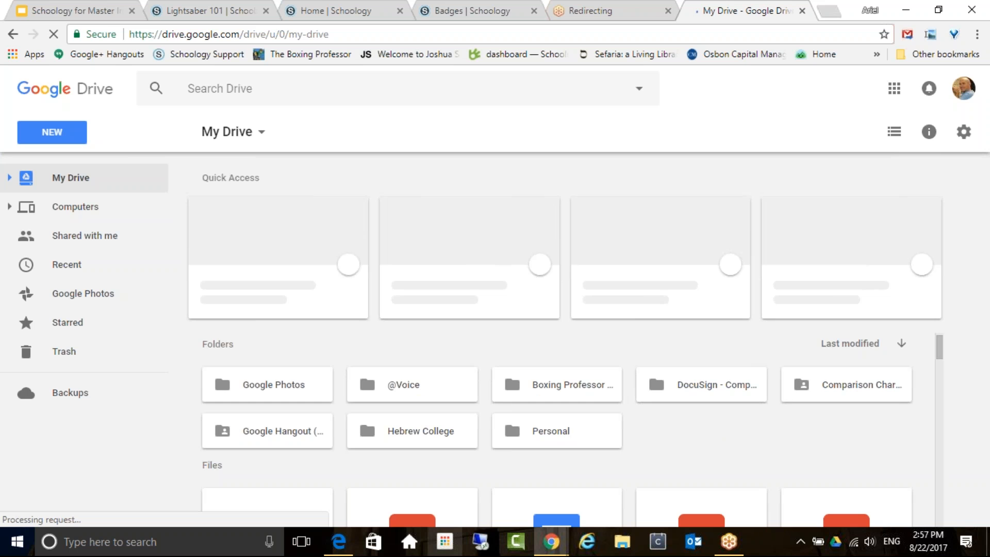
{"action": "scroll", "coordinate": [606, 442], "scroll_direction": "down", "scroll_amount": 6}
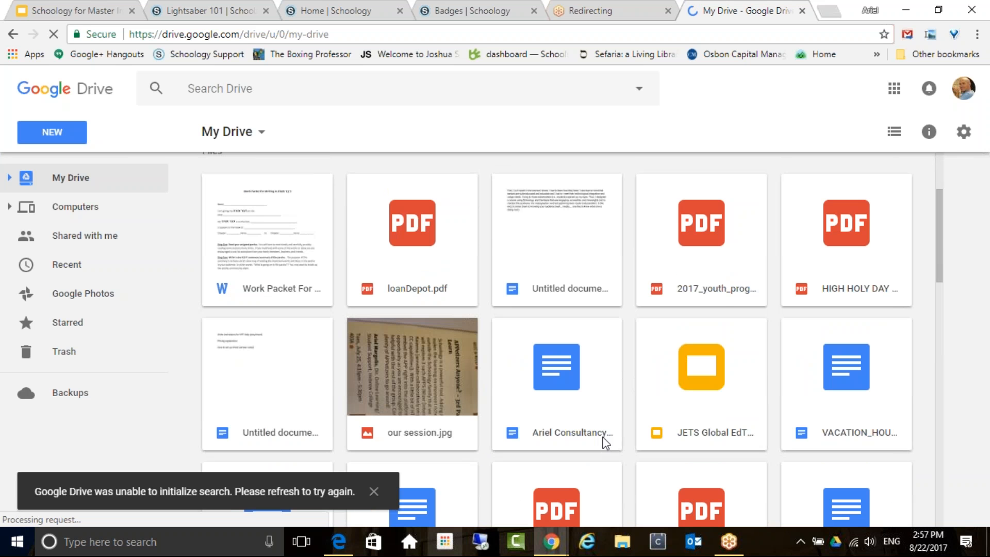
{"action": "left_click_drag", "start_coordinate": [940, 262], "coordinate": [940, 226]}
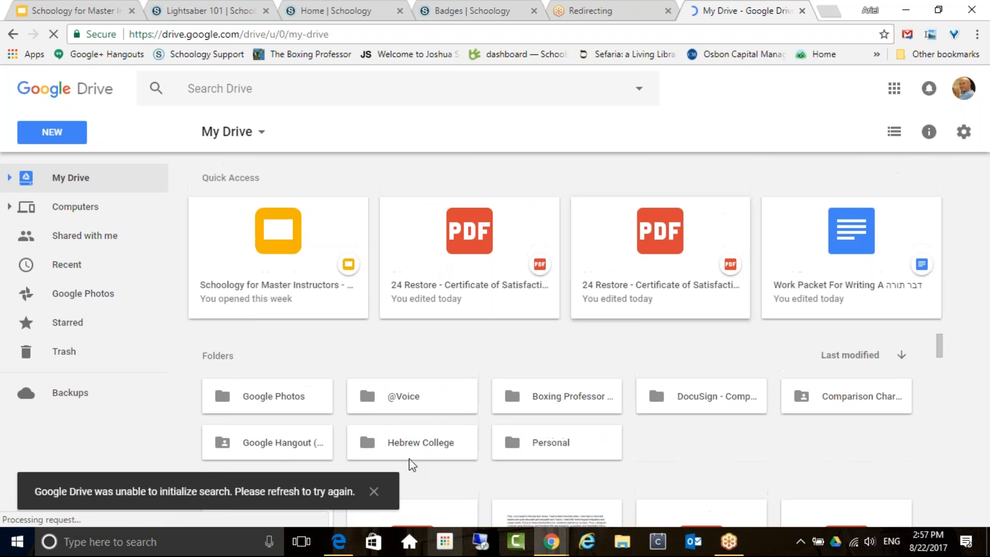
Open the Hebrew College folder in My Drive.
{"action": "double_click", "coordinate": [401, 447]}
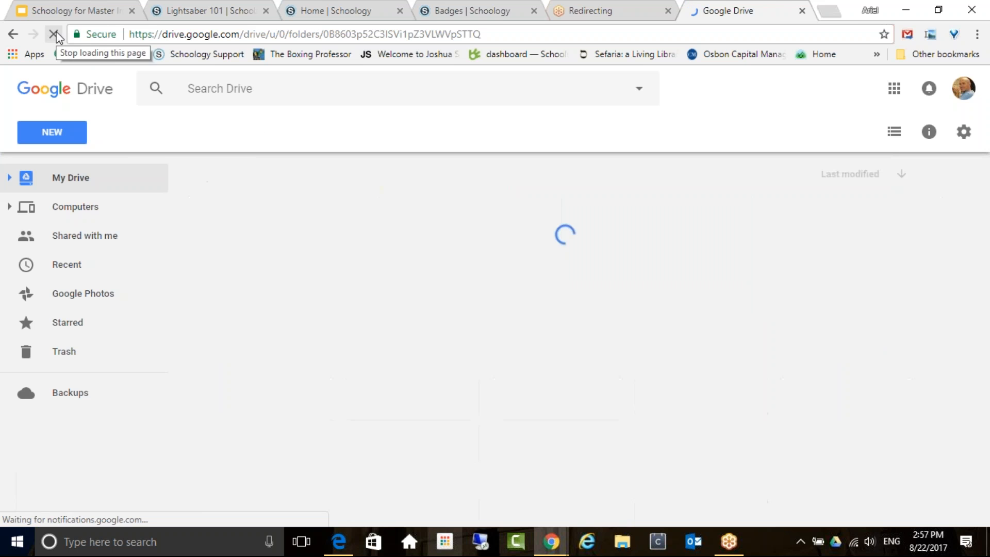
{"action": "left_click", "coordinate": [434, 15]}
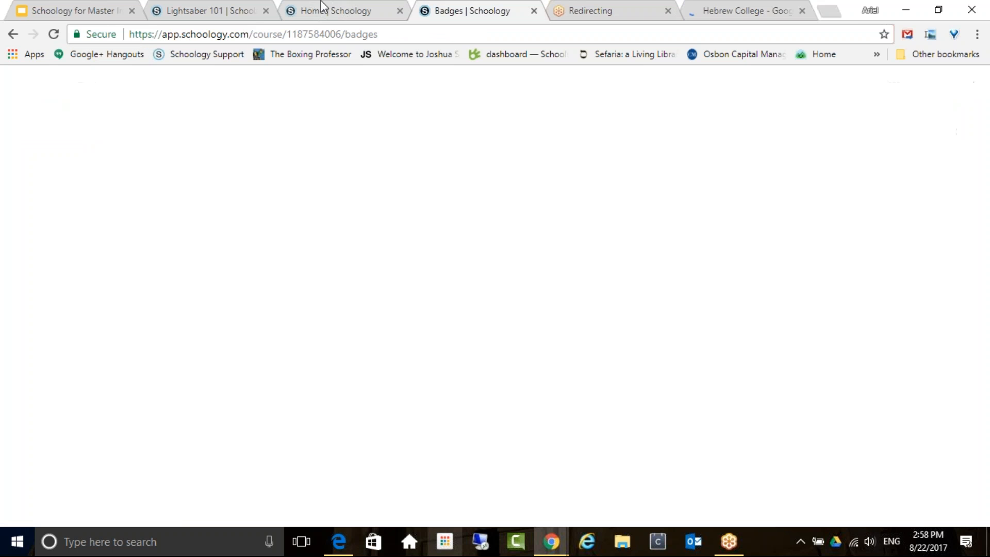
{"action": "left_click", "coordinate": [324, 7]}
{"action": "left_click", "coordinate": [735, 4]}
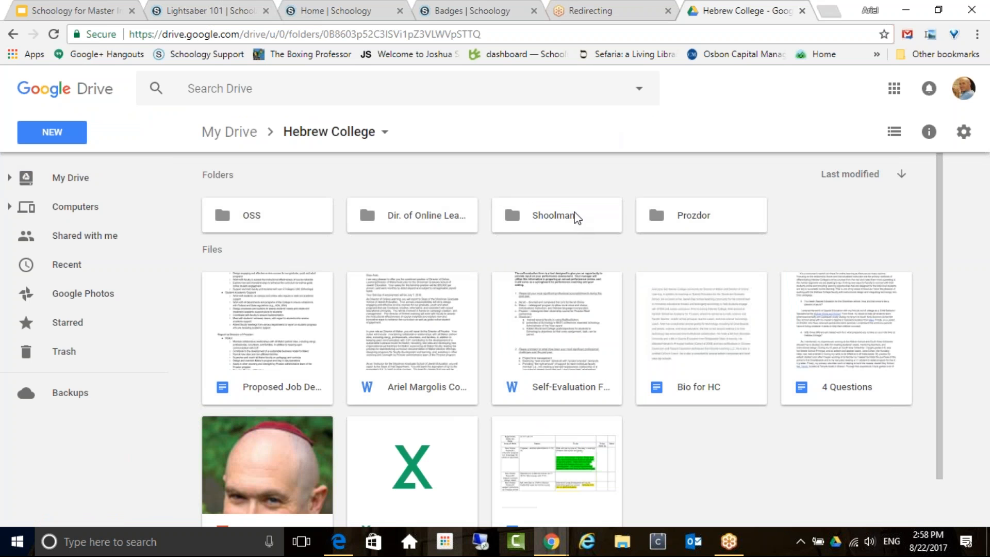
Search Google Drive for "Vacation request" and look through the results.
{"action": "left_click", "coordinate": [220, 93]}
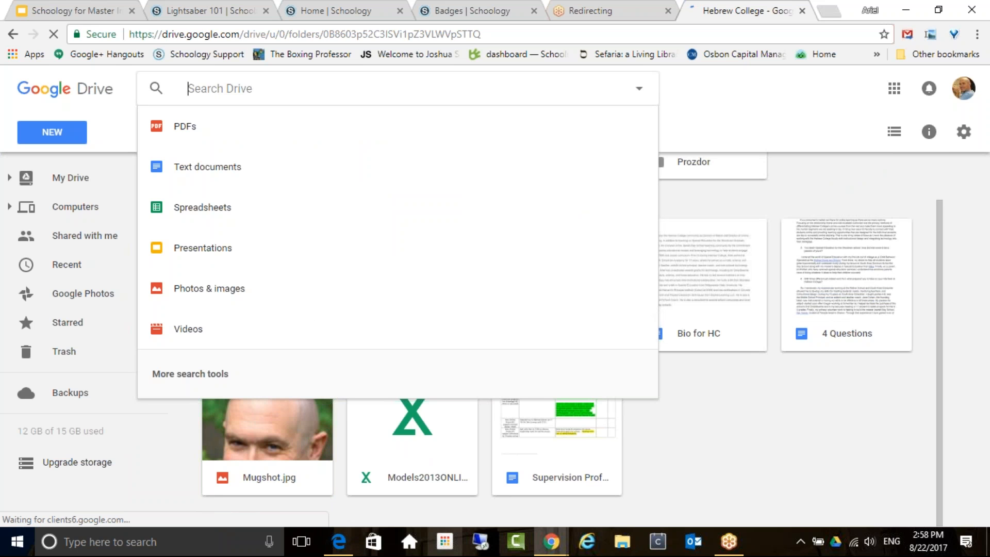
{"action": "type", "text": "Vacation request"}
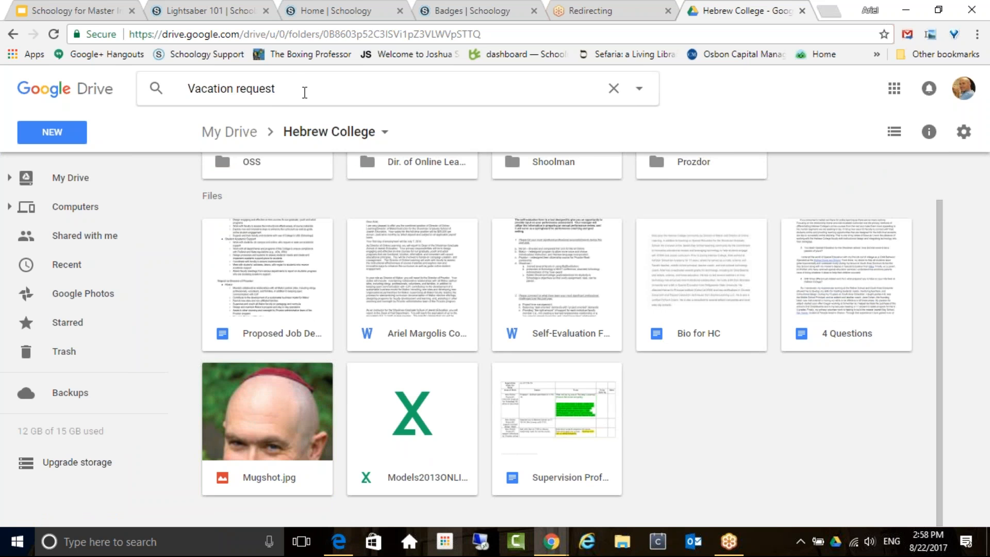
{"action": "key", "text": "Return"}
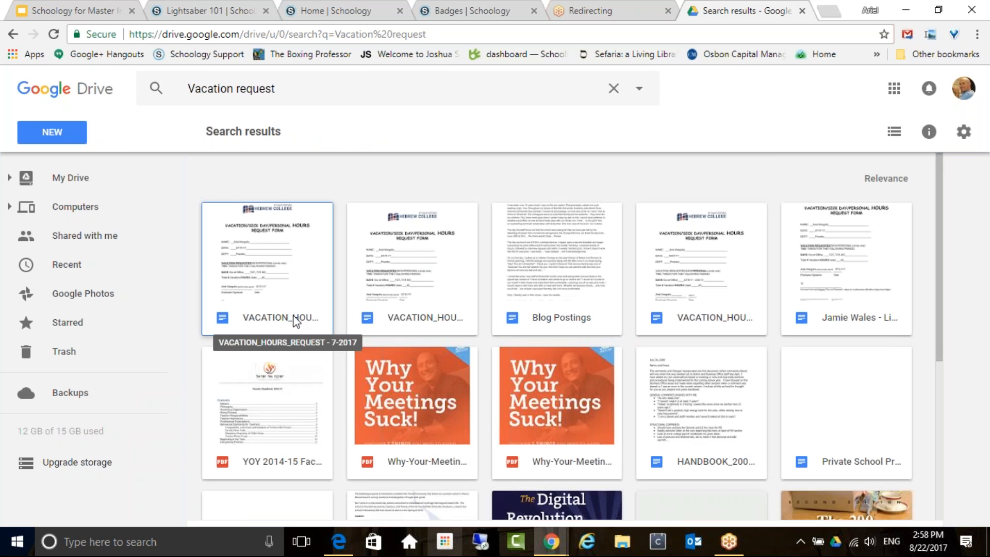
{"action": "scroll", "coordinate": [379, 318], "scroll_direction": "down", "scroll_amount": 3}
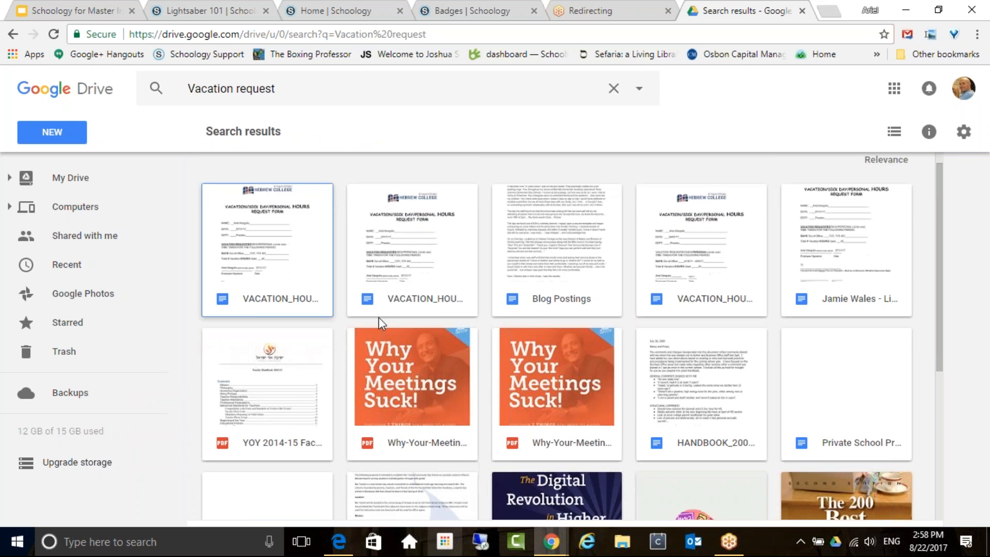
{"action": "scroll", "coordinate": [378, 312], "scroll_direction": "down", "scroll_amount": 3}
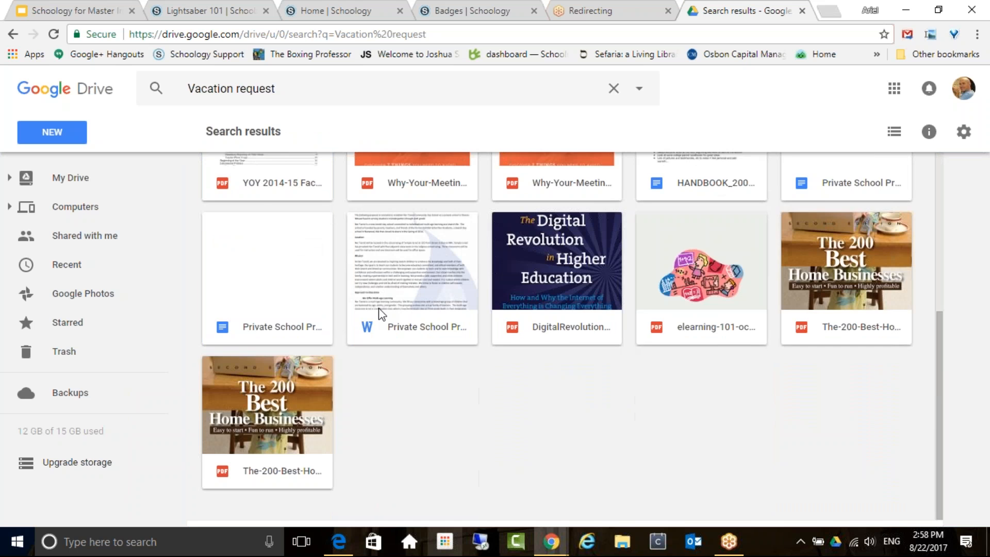
{"action": "scroll", "coordinate": [380, 312], "scroll_direction": "up", "scroll_amount": 6}
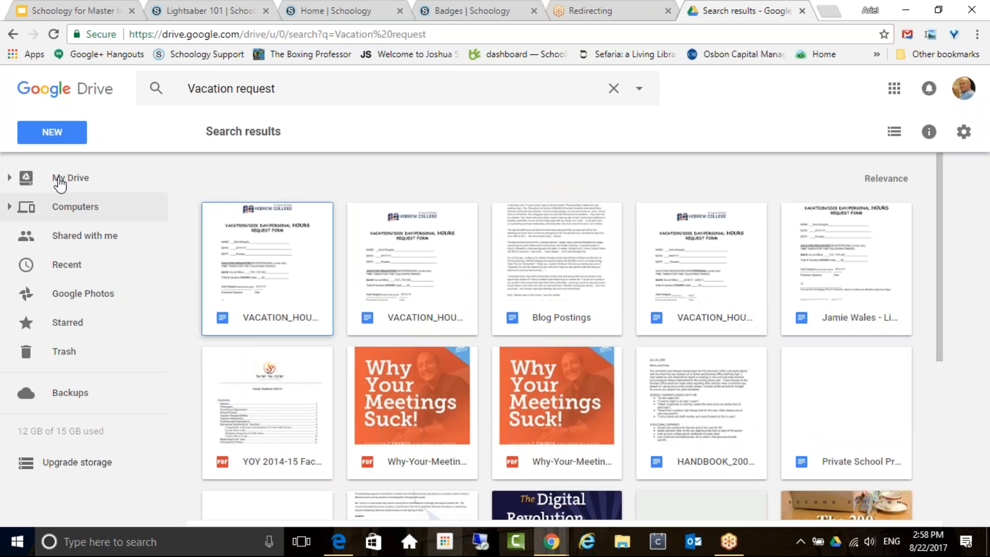
Return to My Drive in Google Drive and reopen the In Progress list of Lightsaber 101 in Schoology.
{"action": "left_click", "coordinate": [26, 216]}
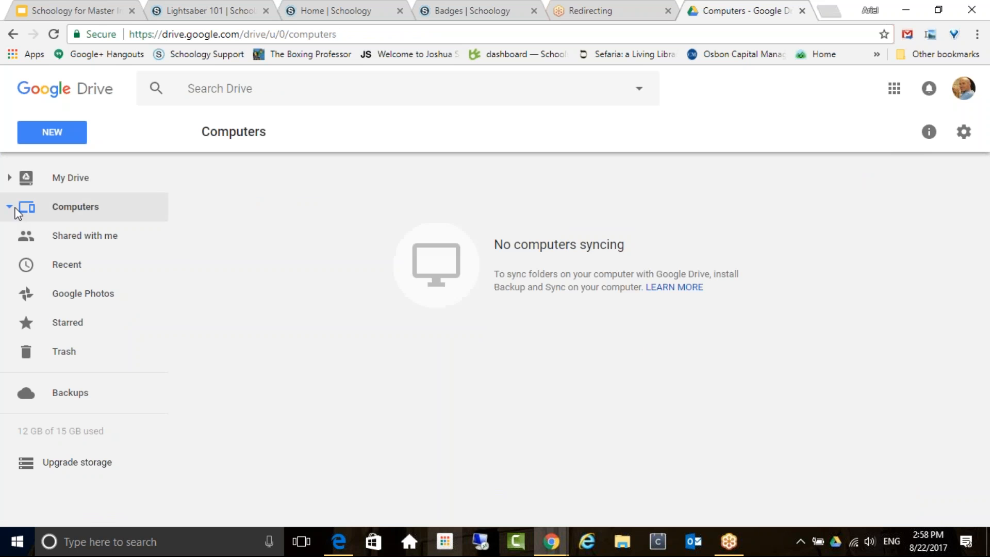
{"action": "left_click", "coordinate": [45, 178]}
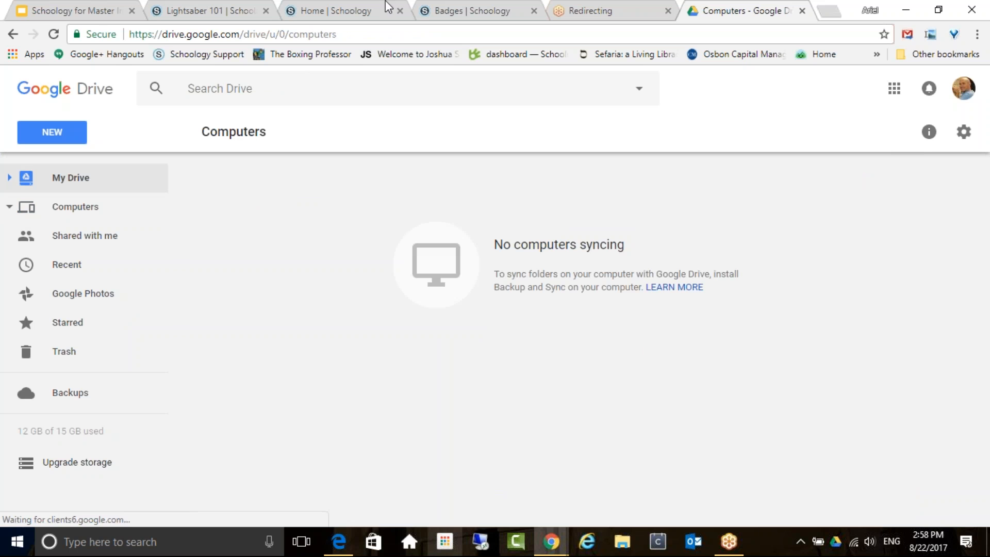
{"action": "left_click", "coordinate": [228, 9]}
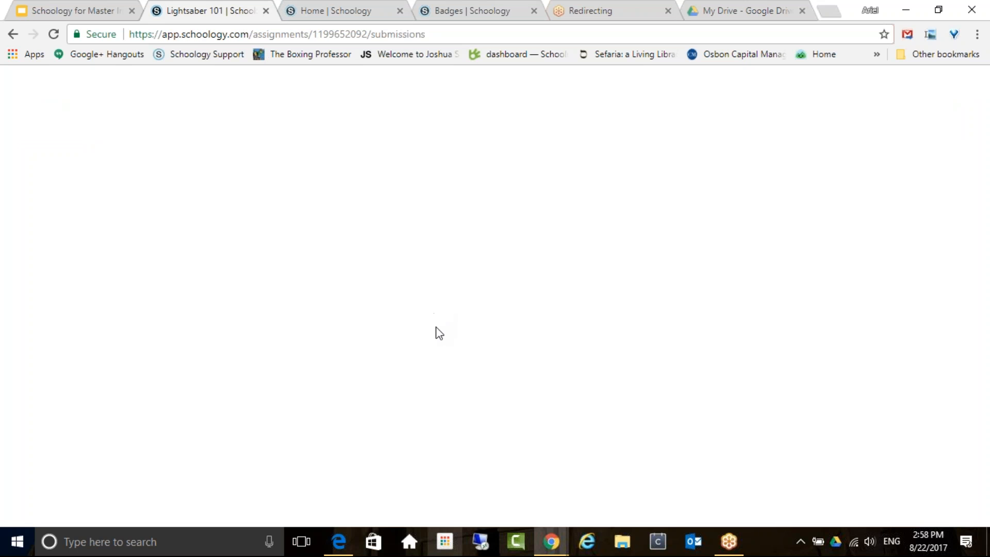
{"action": "left_click", "coordinate": [154, 204]}
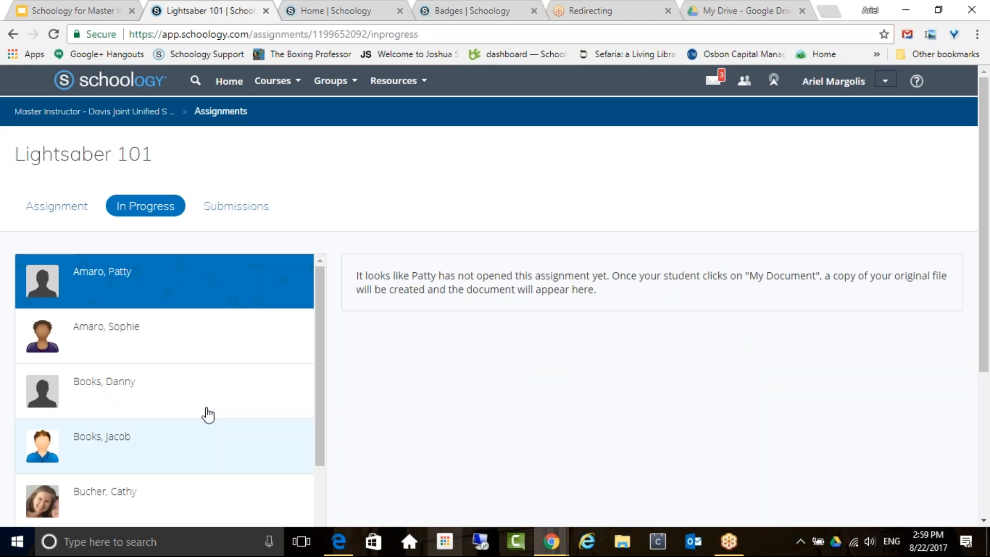
Switch back to Google Drive and open the Schoology Google Drive Assignments folder in My Drive.
{"action": "left_click", "coordinate": [694, 10]}
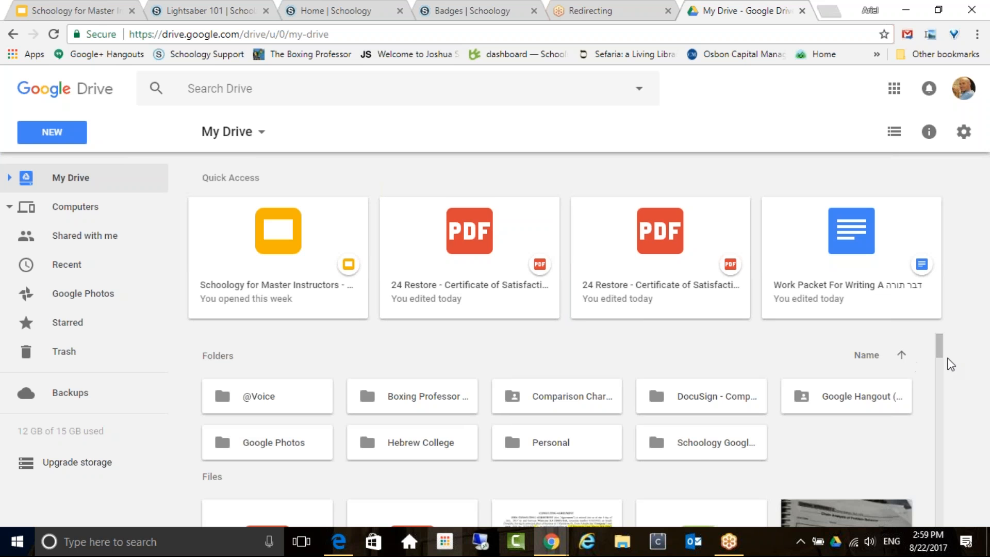
{"action": "left_click", "coordinate": [708, 446]}
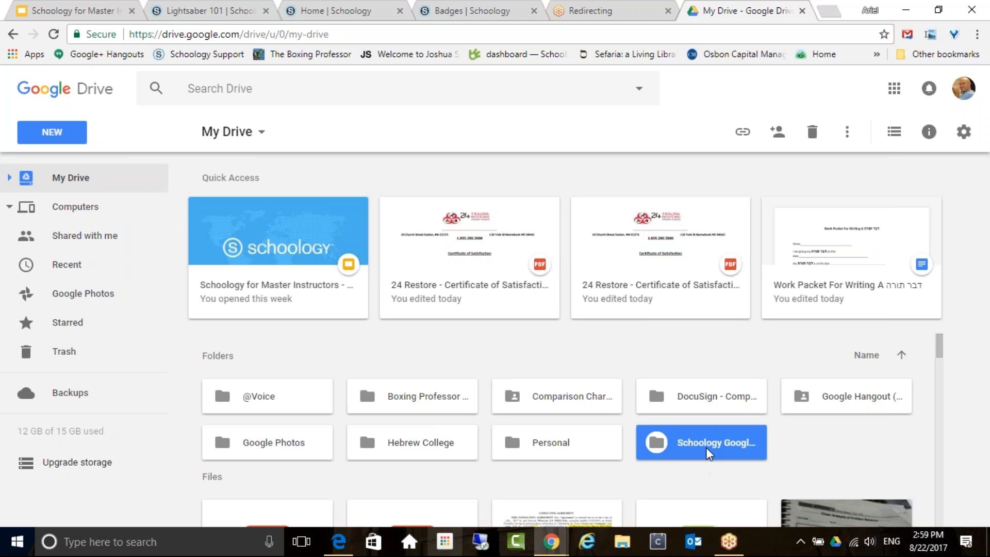
{"action": "double_click", "coordinate": [707, 447]}
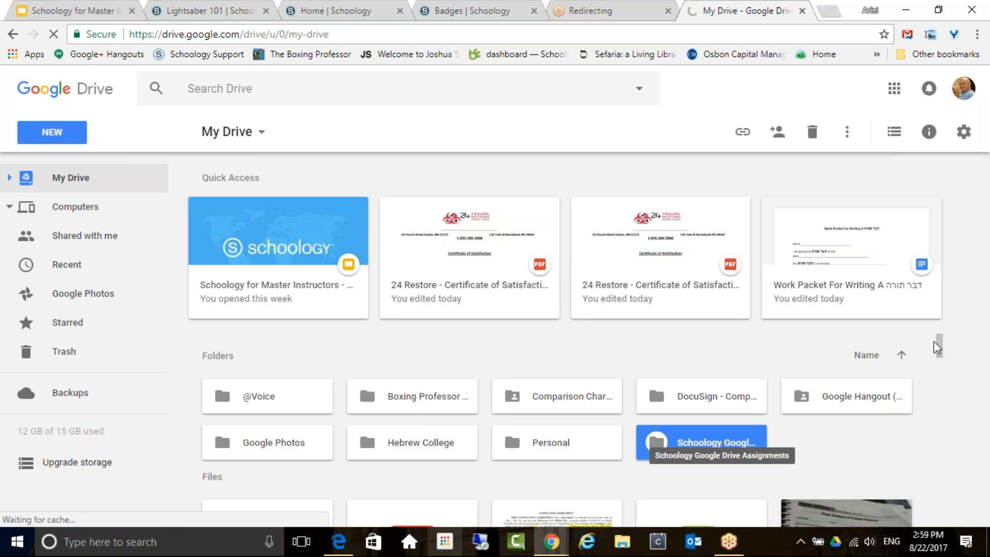
{"action": "left_click_drag", "start_coordinate": [943, 351], "coordinate": [943, 353]}
{"action": "scroll", "coordinate": [941, 351], "scroll_direction": "down", "scroll_amount": 10}
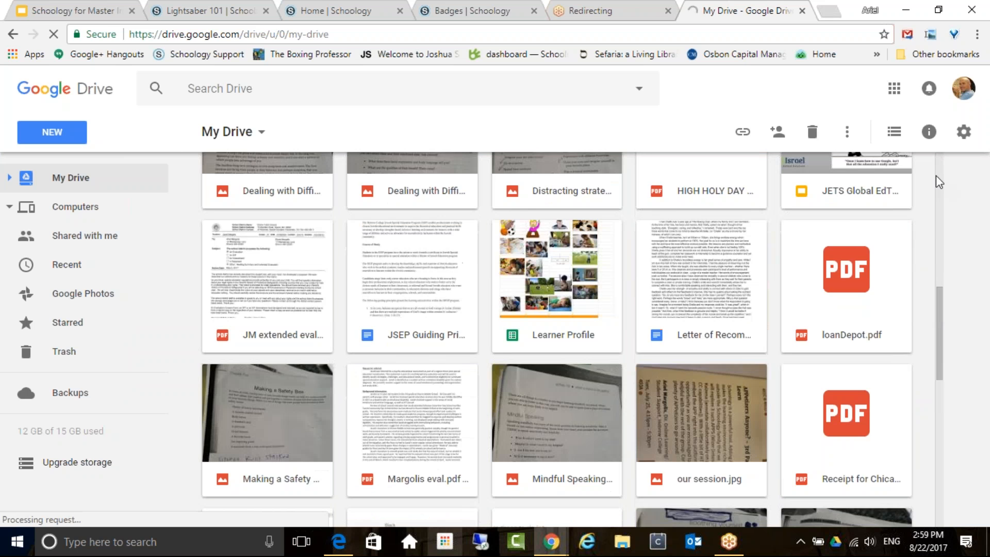
{"action": "left_click", "coordinate": [719, 260]}
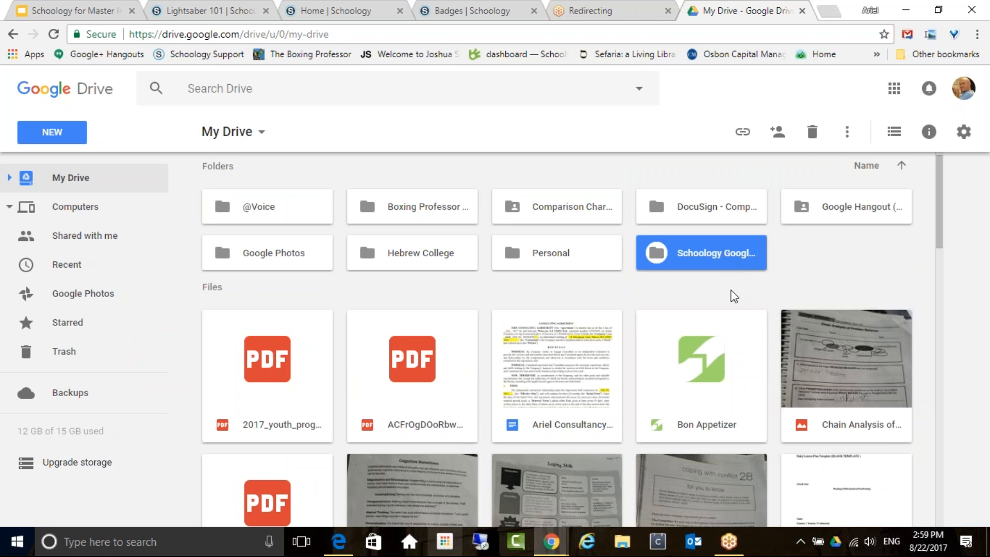
{"action": "double_click", "coordinate": [668, 256]}
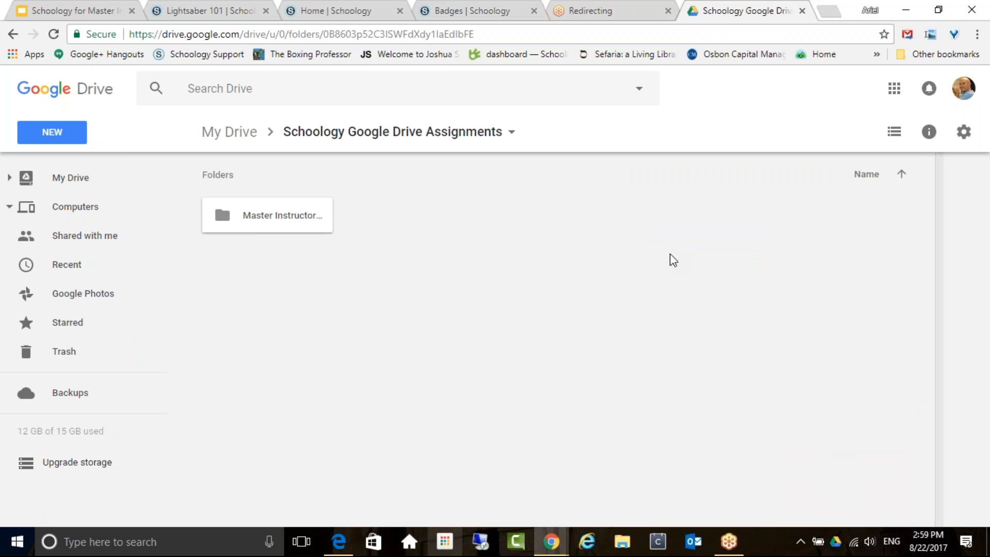
Open the Master Instructor course folder and the Lightsaber 101 assignment folder inside it.
{"action": "left_click", "coordinate": [272, 219]}
{"action": "double_click", "coordinate": [273, 215]}
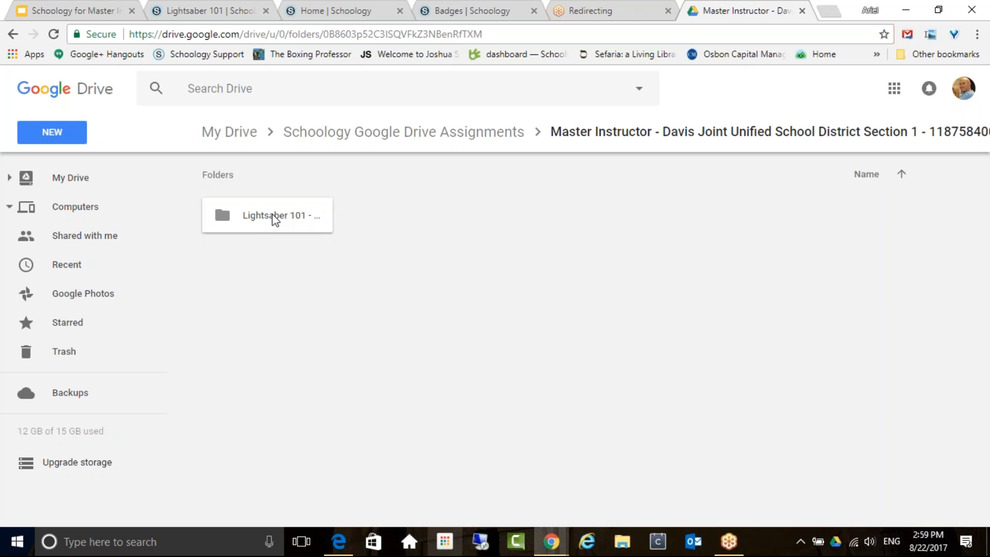
{"action": "left_click", "coordinate": [278, 218]}
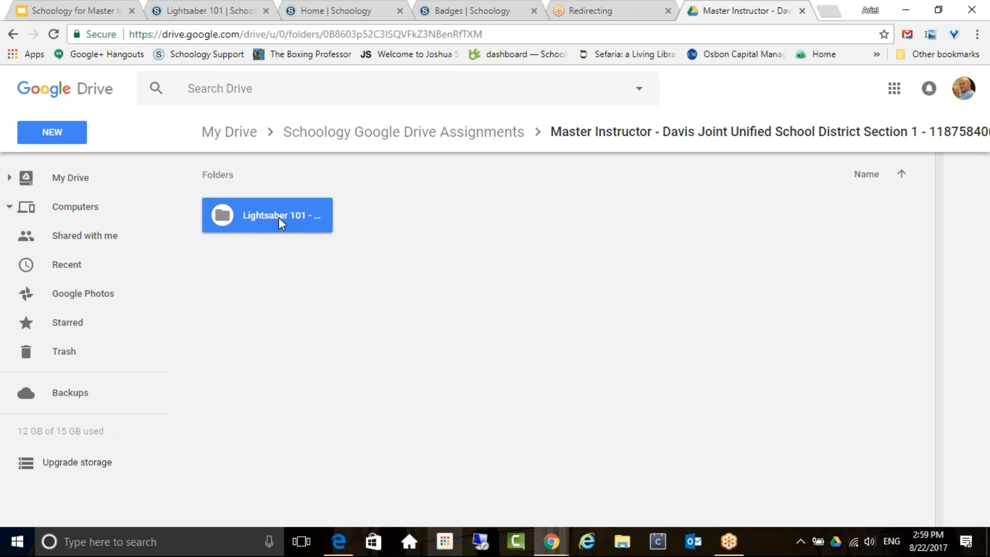
{"action": "double_click", "coordinate": [279, 217]}
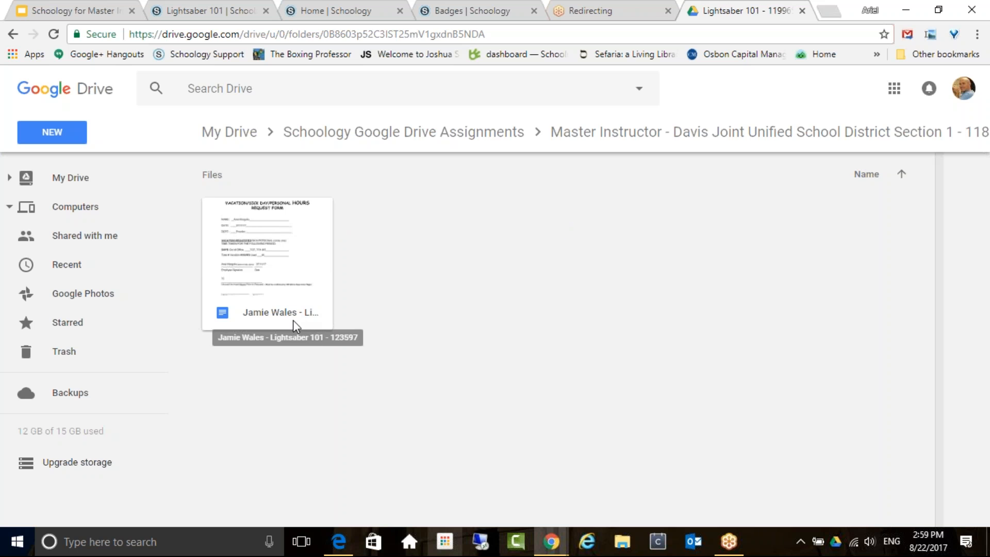
Select the student's document in the Drive folder, and switch to Schoology to look through the In Progress student list of Lightsaber 101.
{"action": "left_click", "coordinate": [295, 323]}
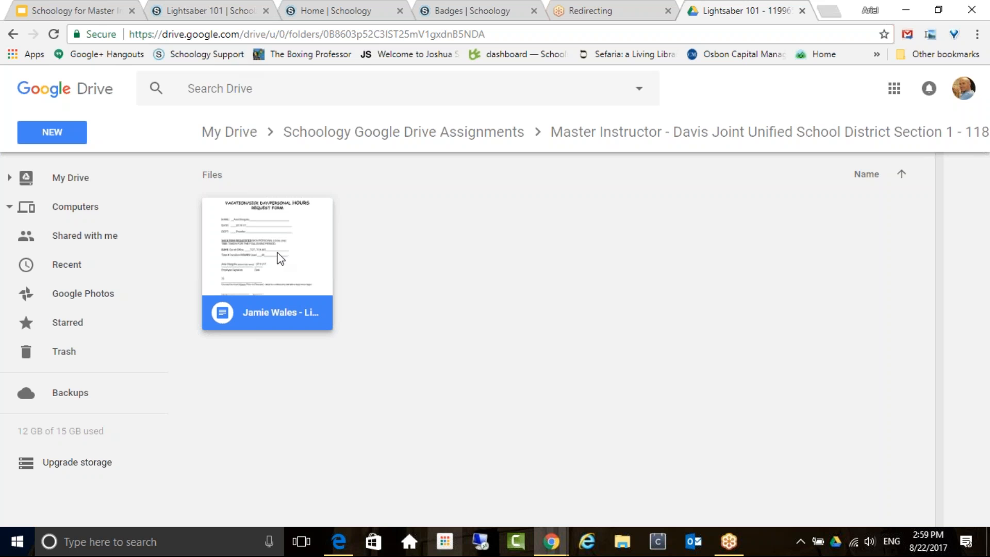
{"action": "left_click", "coordinate": [199, 10]}
{"action": "scroll", "coordinate": [205, 382], "scroll_direction": "down", "scroll_amount": 1}
{"action": "scroll", "coordinate": [205, 381], "scroll_direction": "down", "scroll_amount": 3}
{"action": "scroll", "coordinate": [204, 382], "scroll_direction": "down", "scroll_amount": 7}
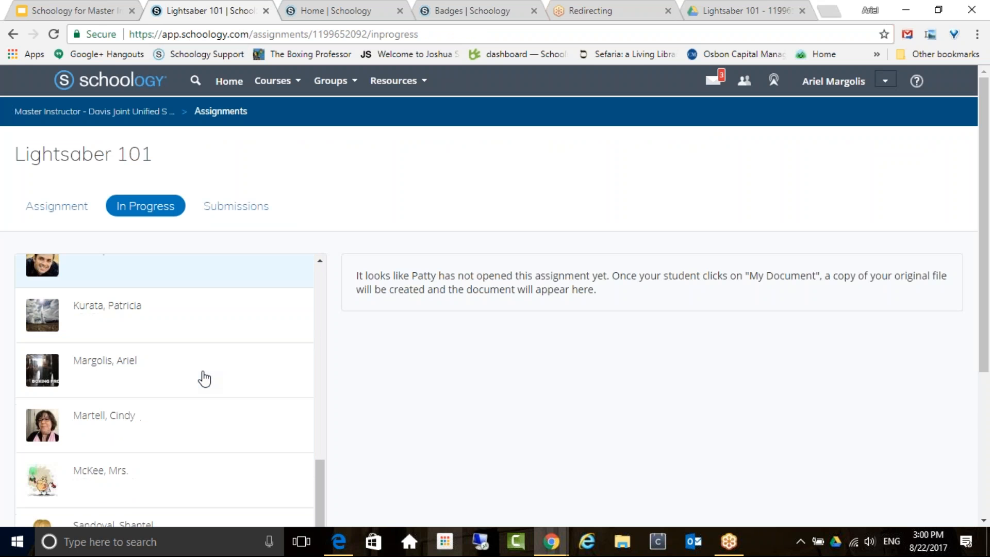
{"action": "scroll", "coordinate": [205, 380], "scroll_direction": "down", "scroll_amount": 2}
{"action": "scroll", "coordinate": [205, 379], "scroll_direction": "down", "scroll_amount": 3}
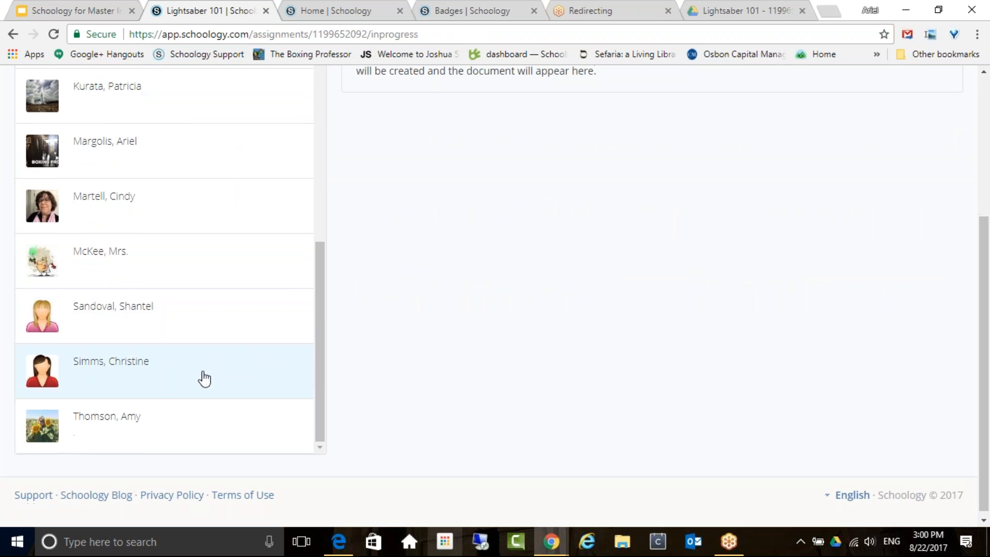
{"action": "left_click_drag", "start_coordinate": [319, 299], "coordinate": [310, 117]}
{"action": "scroll", "coordinate": [192, 174], "scroll_direction": "up", "scroll_amount": 5}
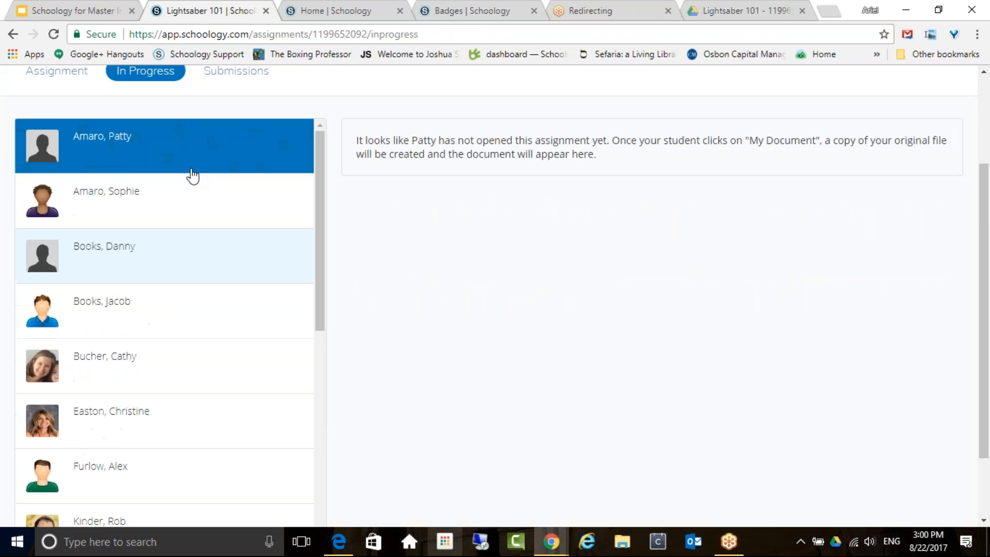
Open the Lightsaber 101 submissions and read through the student's submitted vacation request form.
{"action": "left_click", "coordinate": [237, 204]}
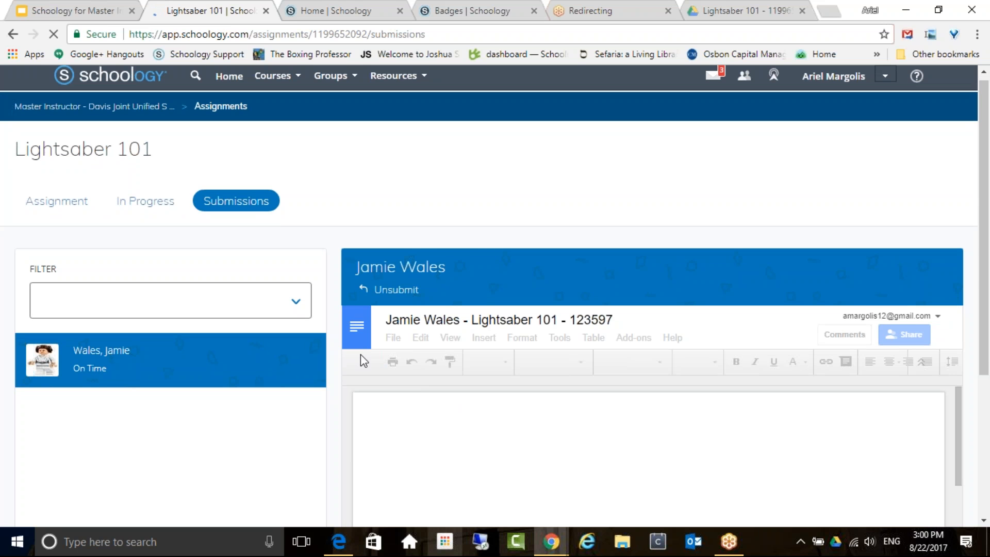
{"action": "scroll", "coordinate": [593, 378], "scroll_direction": "down", "scroll_amount": 1}
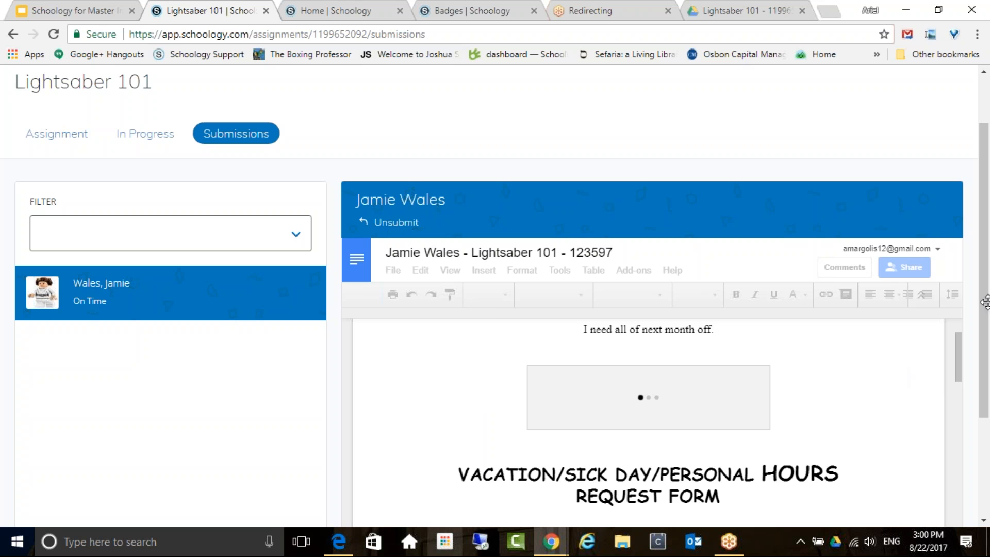
{"action": "left_click", "coordinate": [877, 378]}
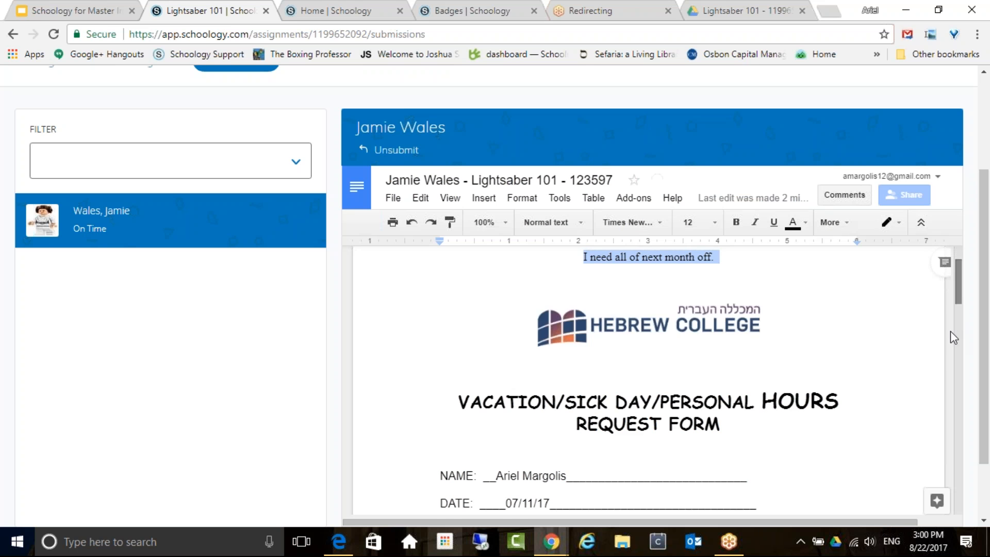
{"action": "scroll", "coordinate": [953, 338], "scroll_direction": "down", "scroll_amount": 4}
{"action": "scroll", "coordinate": [952, 347], "scroll_direction": "down", "scroll_amount": 4}
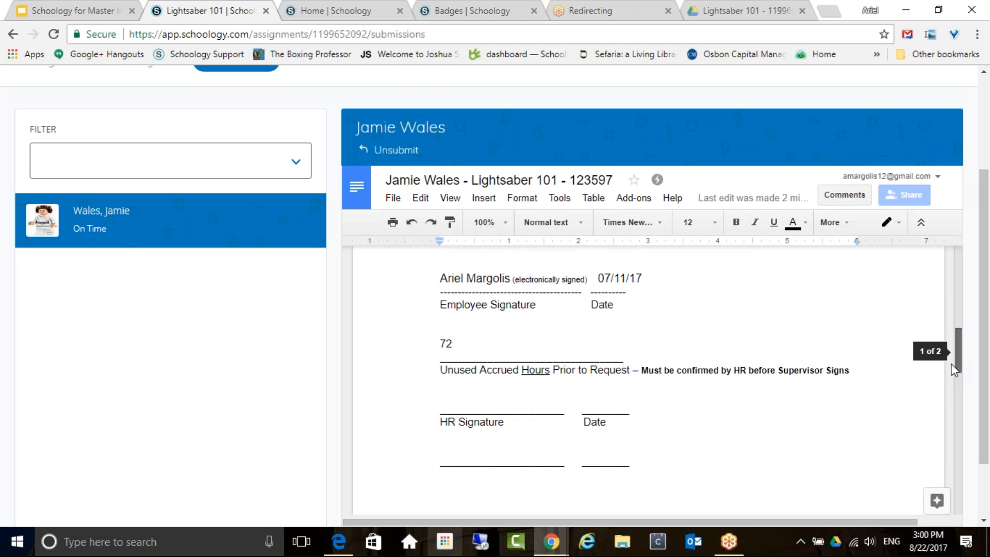
{"action": "scroll", "coordinate": [951, 411], "scroll_direction": "down", "scroll_amount": 5}
{"action": "scroll", "coordinate": [955, 328], "scroll_direction": "up", "scroll_amount": 6}
{"action": "scroll", "coordinate": [955, 250], "scroll_direction": "up", "scroll_amount": 5}
{"action": "scroll", "coordinate": [983, 212], "scroll_direction": "up", "scroll_amount": 1}
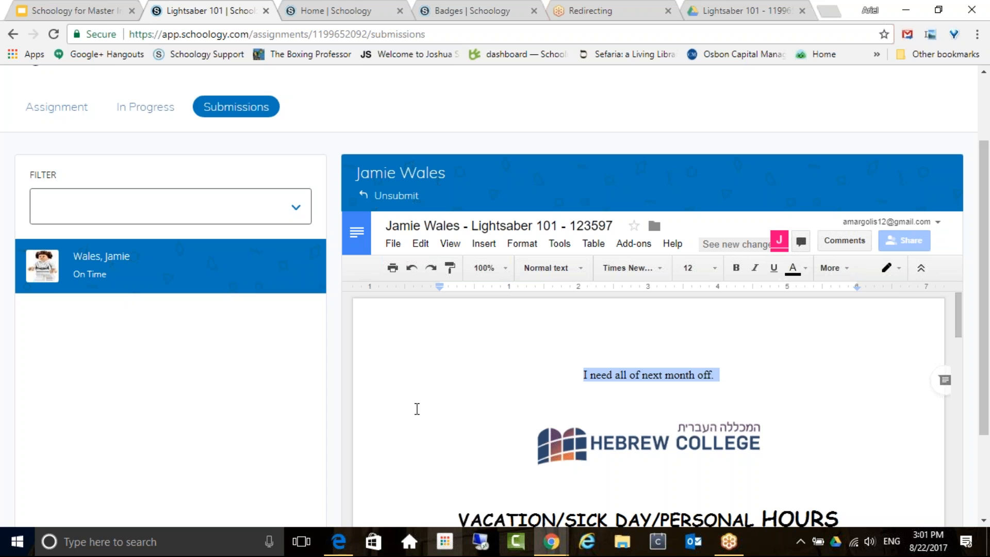
{"action": "scroll", "coordinate": [704, 525], "scroll_direction": "down", "scroll_amount": 1}
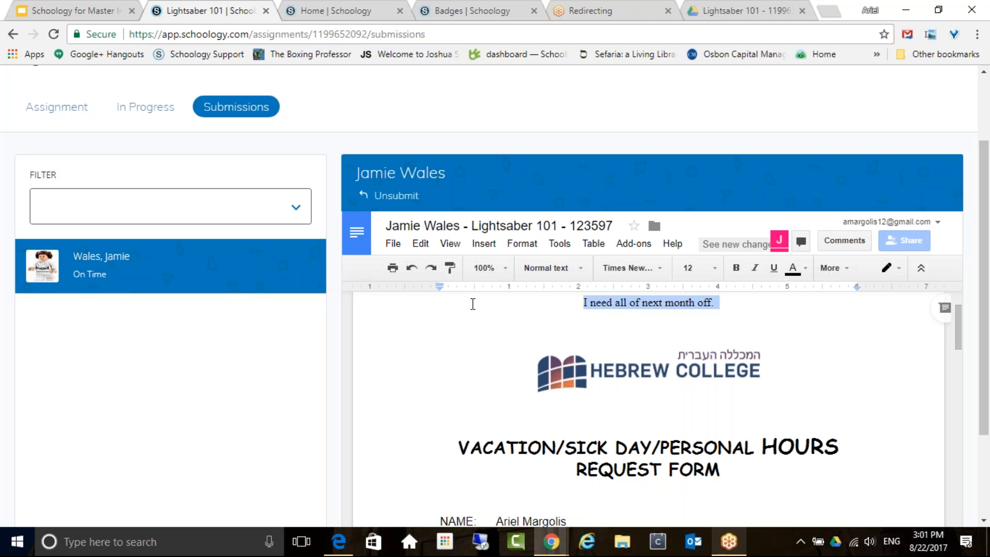
Unsubmit the student's Lightsaber 101 document and open it again from the In Progress student list.
{"action": "left_click", "coordinate": [382, 201]}
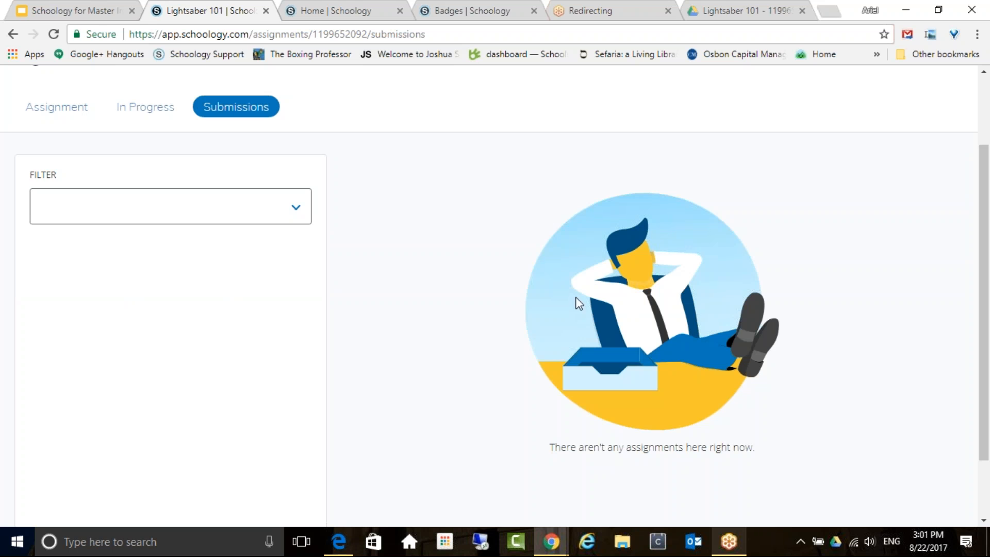
{"action": "left_click", "coordinate": [129, 106]}
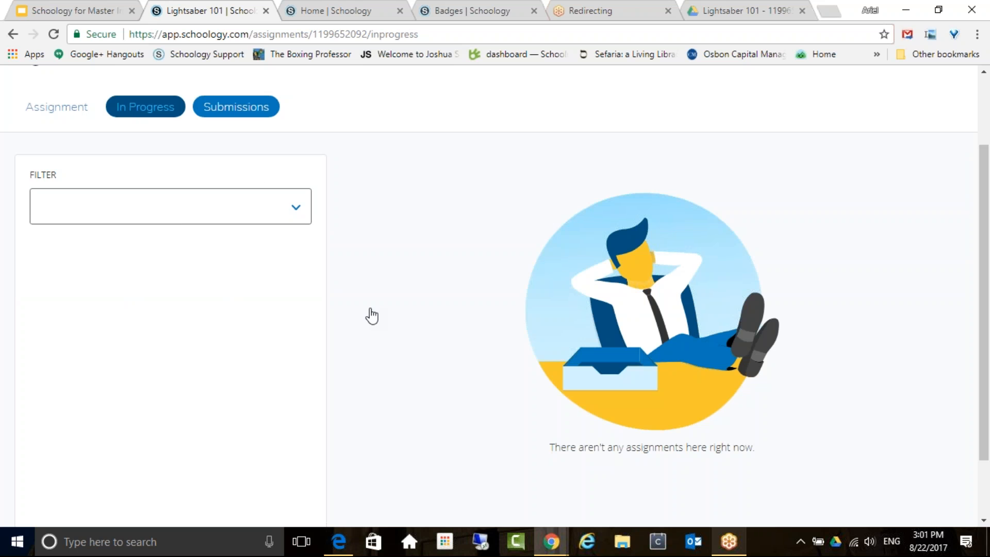
{"action": "scroll", "coordinate": [360, 374], "scroll_direction": "down", "scroll_amount": 4}
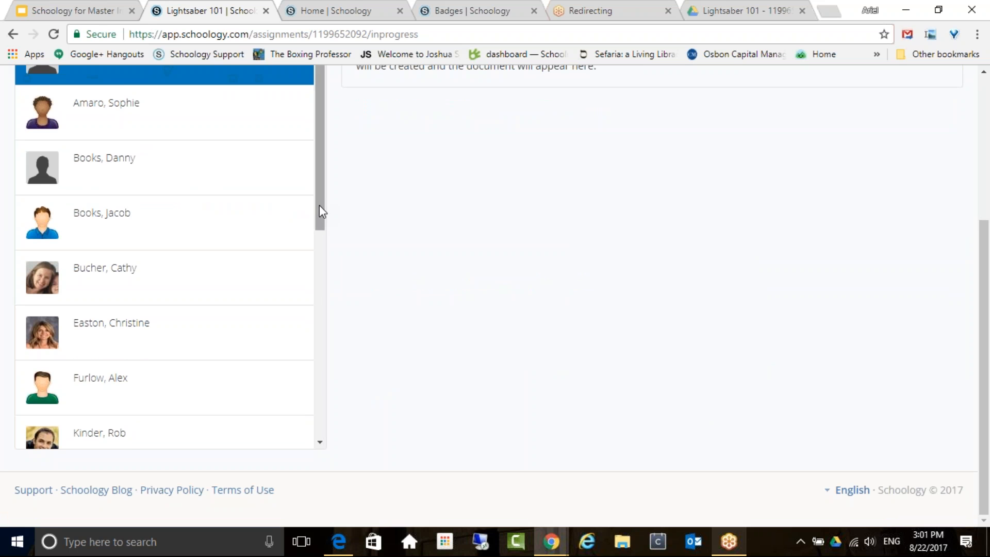
{"action": "scroll", "coordinate": [319, 206], "scroll_direction": "down", "scroll_amount": 4}
{"action": "left_click_drag", "start_coordinate": [316, 316], "coordinate": [305, 424]}
{"action": "left_click", "coordinate": [202, 438]}
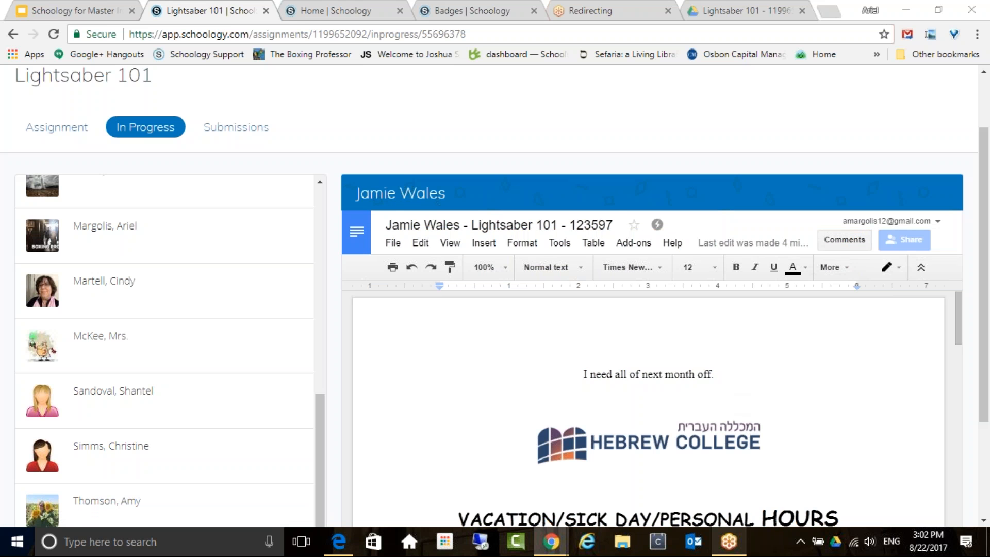
{"action": "scroll", "coordinate": [969, 314], "scroll_direction": "up", "scroll_amount": 2}
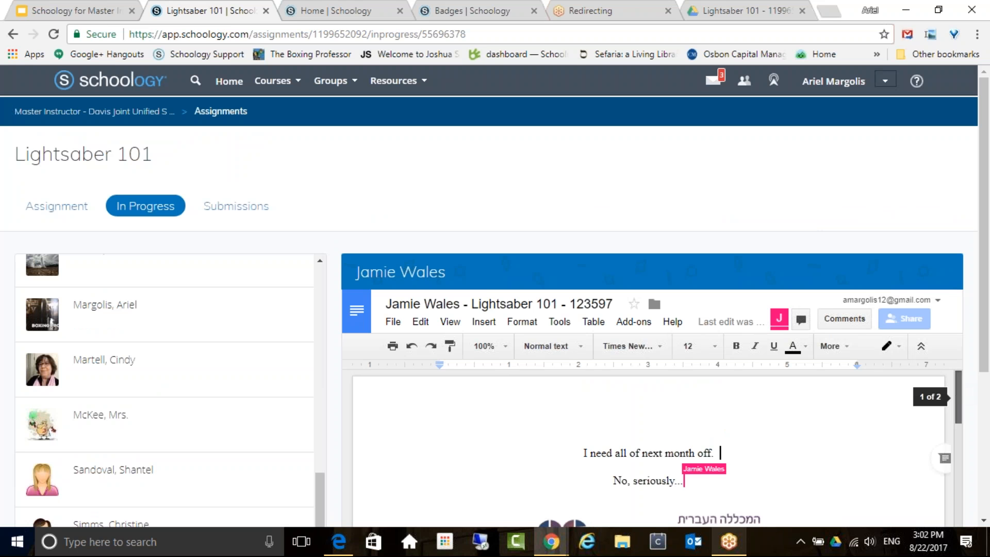
{"action": "mouse_move", "coordinate": [958, 389]}
{"action": "left_mouse_down"}
{"action": "mouse_move", "coordinate": [957, 417]}
{"action": "mouse_move", "coordinate": [958, 402]}
{"action": "left_mouse_up"}
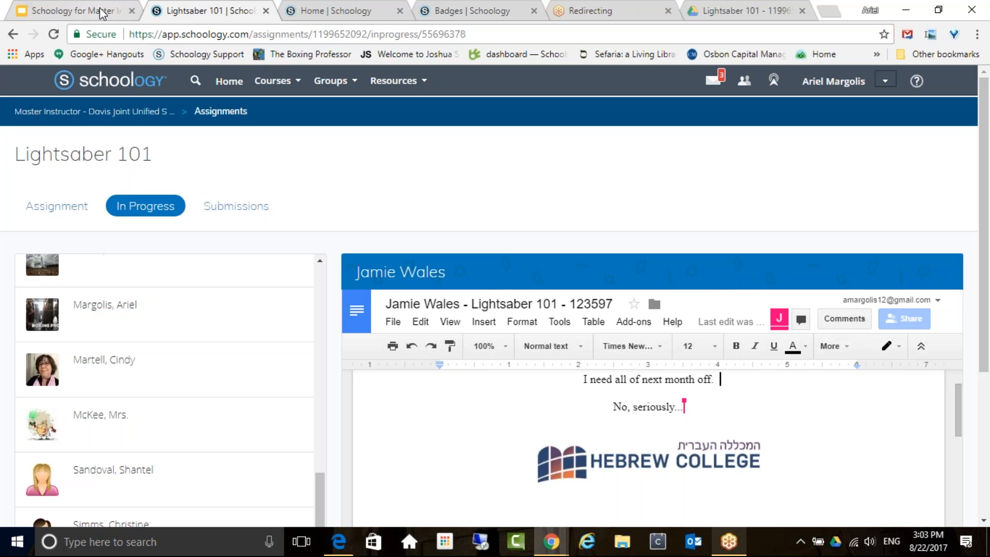
Switch to the Schoology for Master Instructors presentation and open slide 11, the closing "HOW DID I DO?" slide.
{"action": "left_click", "coordinate": [16, 11]}
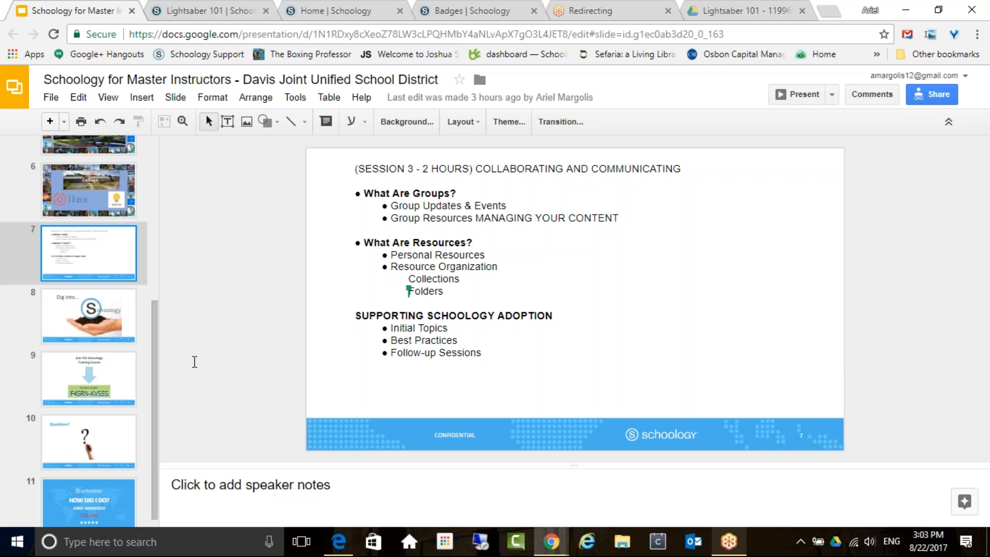
{"action": "left_click_drag", "start_coordinate": [155, 367], "coordinate": [151, 435]}
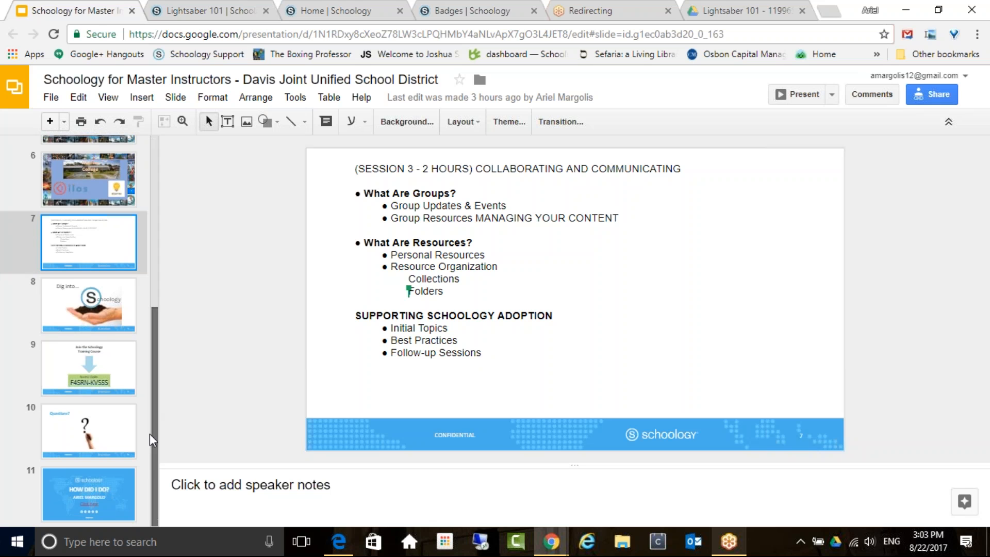
{"action": "left_click", "coordinate": [84, 506]}
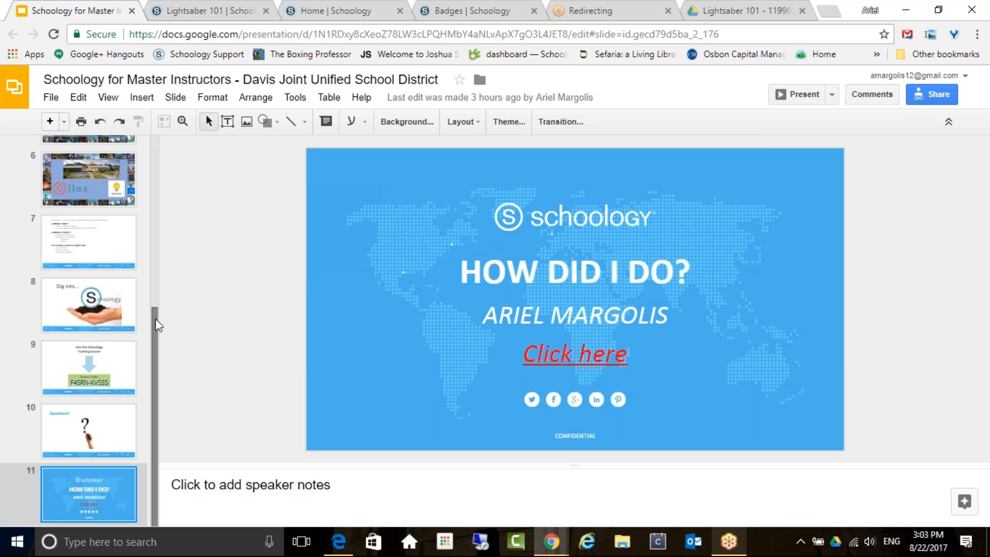
{"action": "left_click_drag", "start_coordinate": [156, 319], "coordinate": [155, 412]}
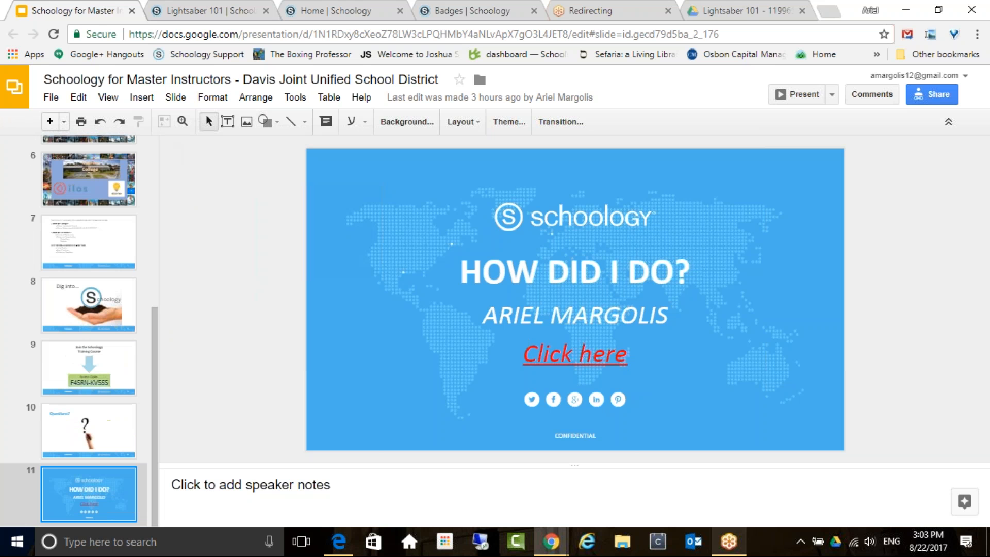